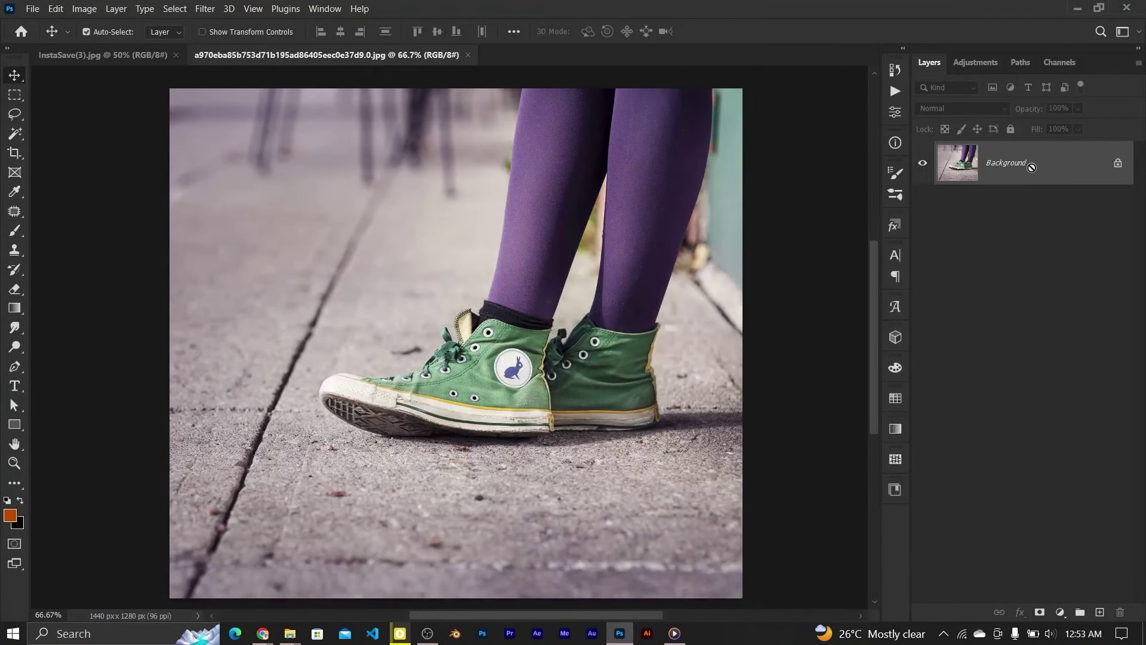
Duplicate the background to Layer 1, then select the Pen tool and zoom in on the sneaker's toe.
{"action": "key", "text": "ctrl+j"}
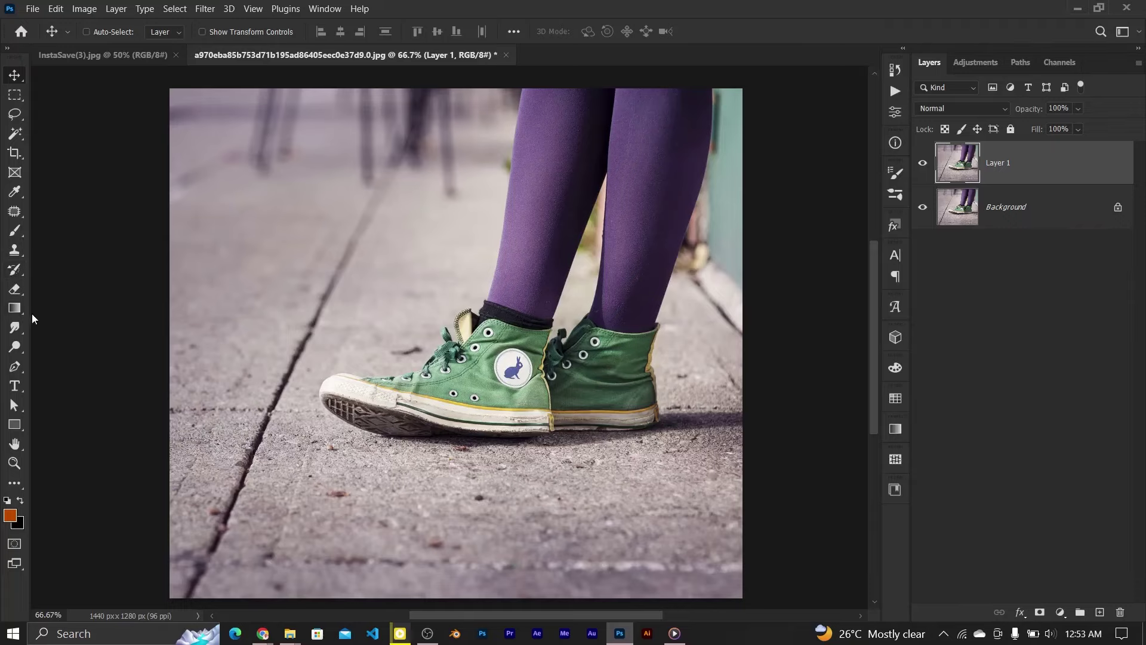
{"action": "left_click", "coordinate": [15, 366]}
{"action": "left_click", "coordinate": [66, 362]}
{"action": "key", "text": "ctrl+plus"}
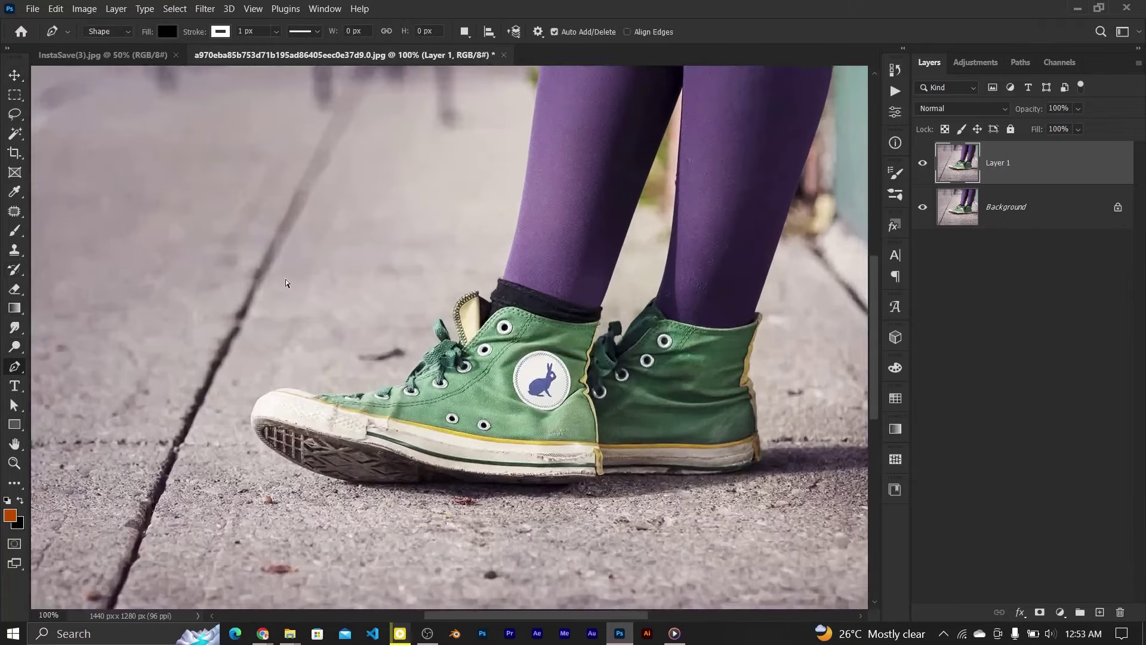
{"action": "key", "text": "ctrl+plus"}
{"action": "scroll", "coordinate": [285, 283], "scroll_direction": "down", "scroll_amount": 3}
{"action": "scroll", "coordinate": [286, 283], "scroll_direction": "left", "scroll_amount": 3}
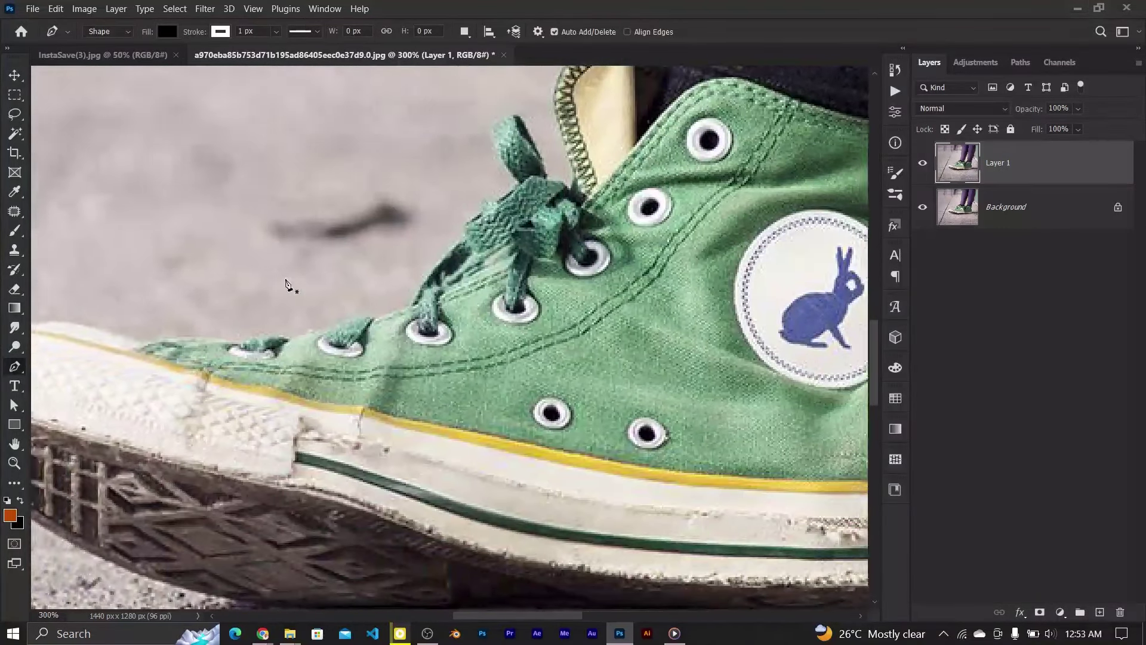
{"action": "scroll", "coordinate": [286, 283], "scroll_direction": "left", "scroll_amount": 3}
{"action": "key", "text": "ctrl+plus"}
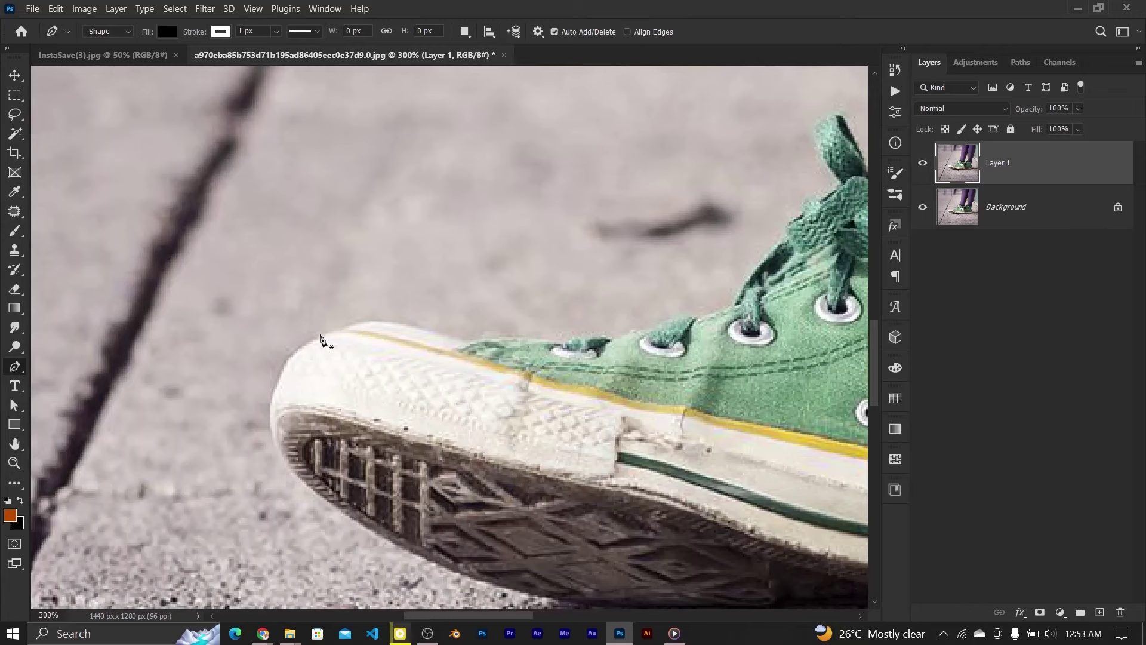
Delete the accidental Shape 1 layer and set the Pen tool mode to Path.
{"action": "left_click_drag", "start_coordinate": [320, 335], "coordinate": [335, 321]}
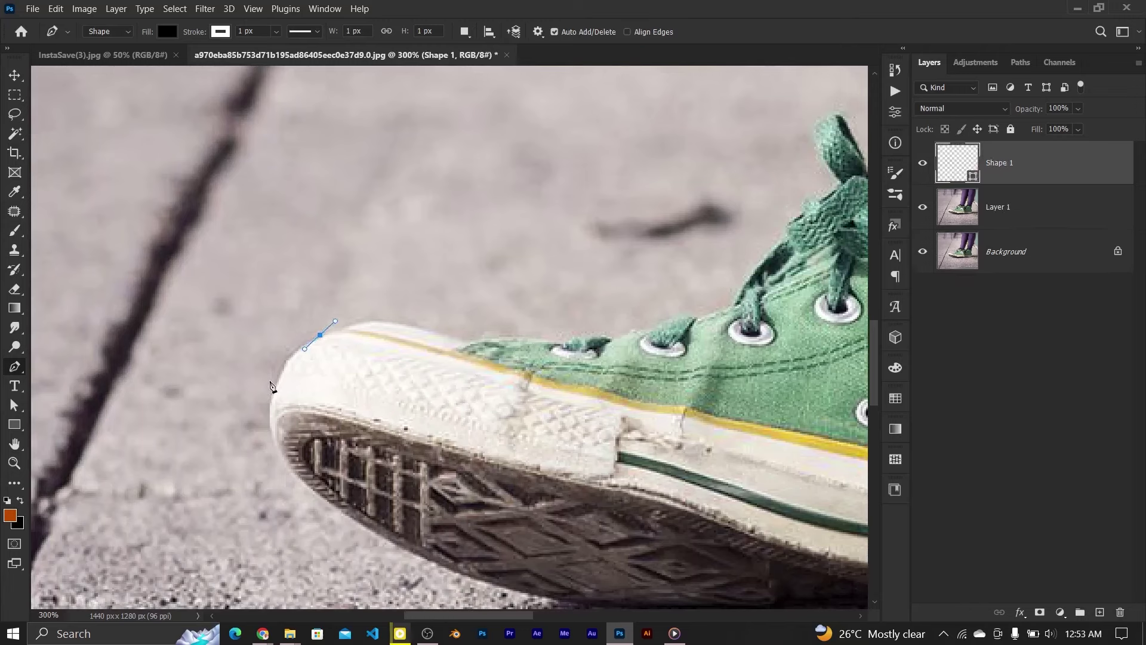
{"action": "left_click_drag", "start_coordinate": [277, 381], "coordinate": [266, 412]}
{"action": "key", "text": "Delete"}
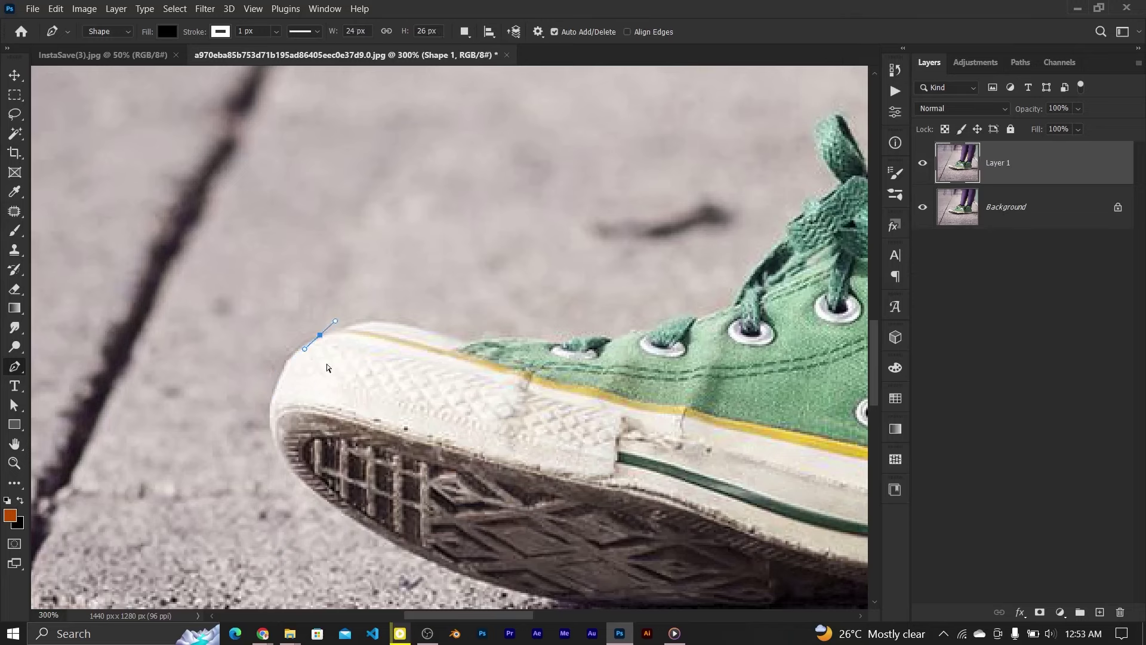
{"action": "left_click", "coordinate": [105, 31]}
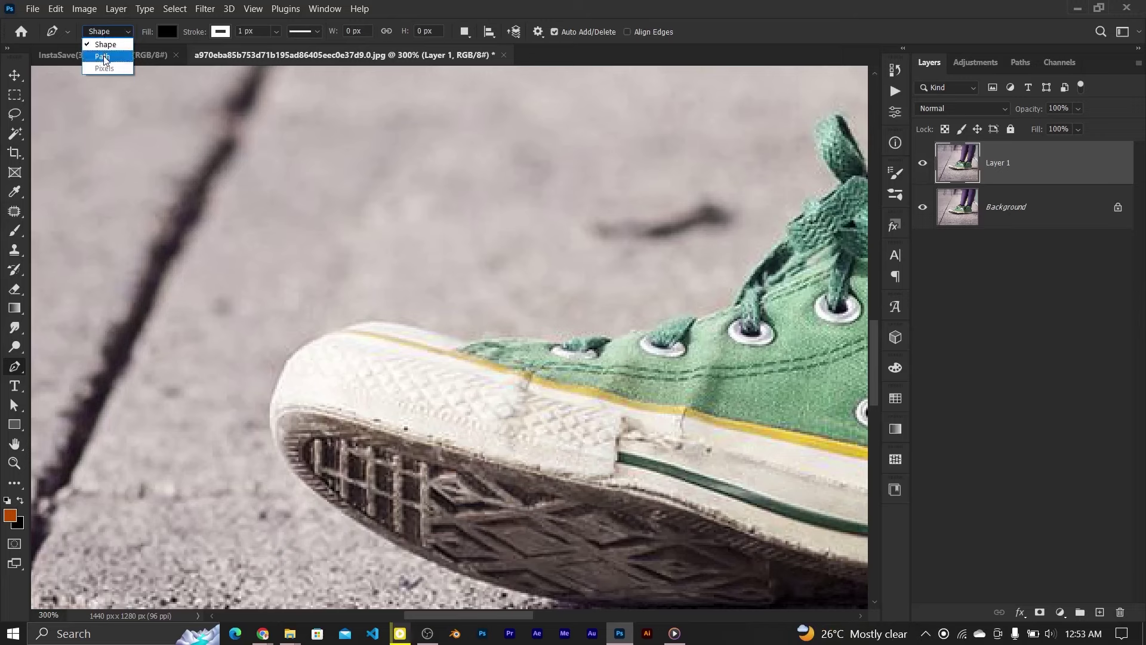
{"action": "left_click", "coordinate": [102, 57]}
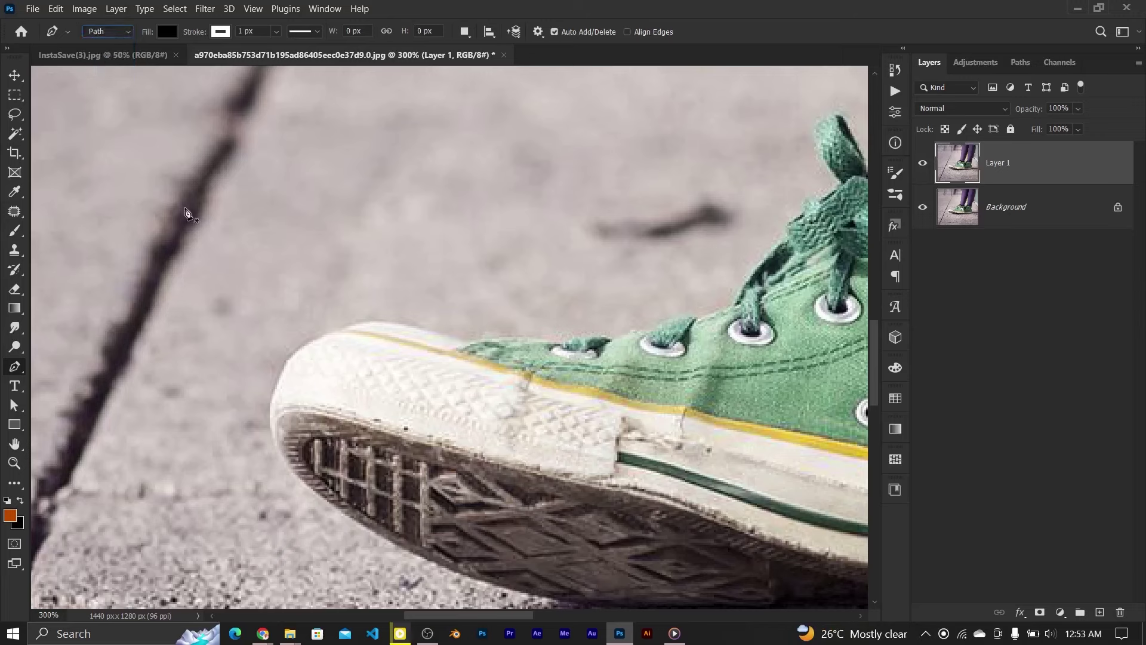
Start the path at the toe and trace along the sole to the heel.
{"action": "left_click", "coordinate": [297, 349]}
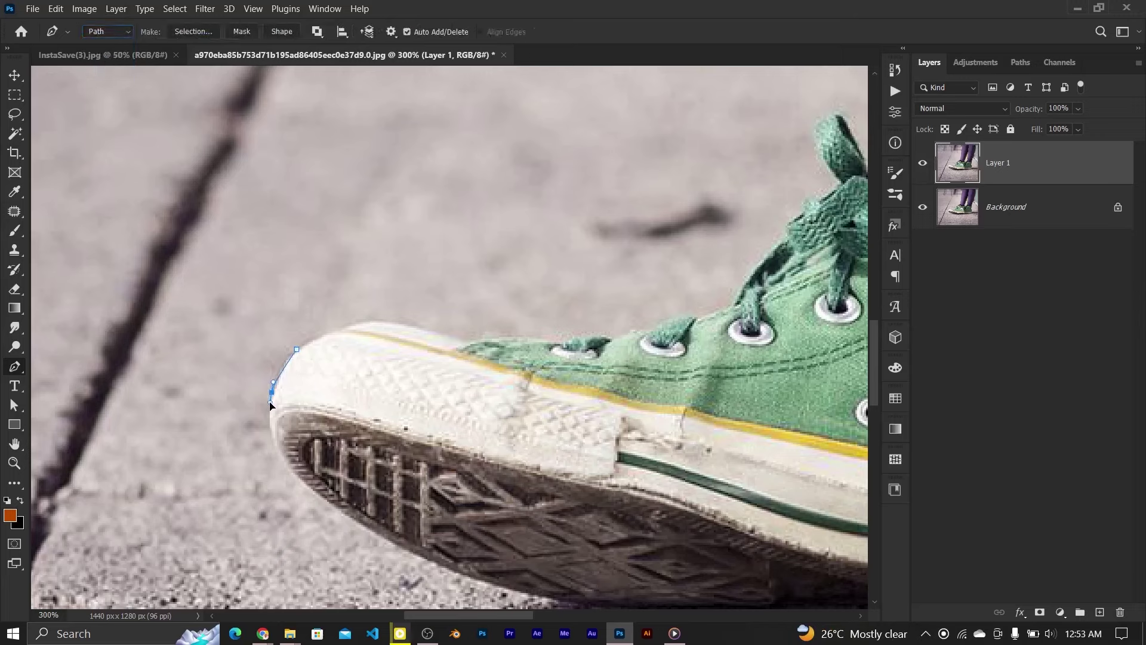
{"action": "left_click_drag", "start_coordinate": [270, 405], "coordinate": [270, 412]}
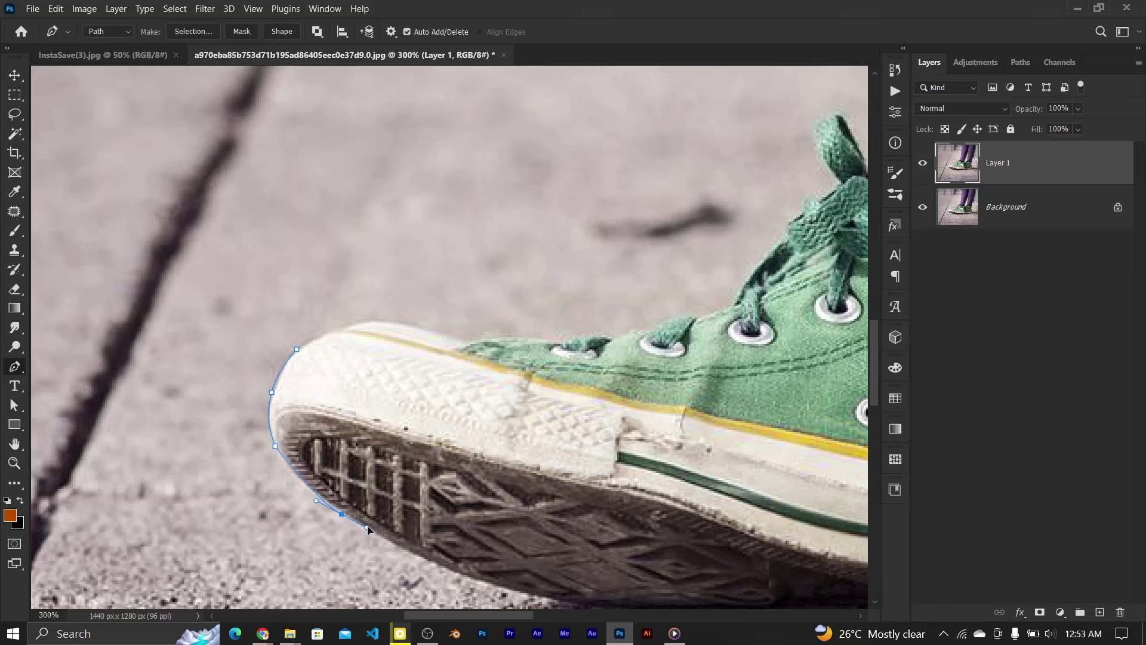
{"action": "mouse_move", "coordinate": [529, 598]}
{"action": "left_mouse_down"}
{"action": "mouse_move", "coordinate": [409, 371]}
{"action": "mouse_move", "coordinate": [472, 380]}
{"action": "left_mouse_up"}
{"action": "left_click", "coordinate": [406, 366]}
{"action": "scroll", "coordinate": [442, 376], "scroll_direction": "right", "scroll_amount": 2}
{"action": "left_click", "coordinate": [407, 384]}
{"action": "scroll", "coordinate": [443, 397], "scroll_direction": "right", "scroll_amount": 2}
{"action": "left_click_drag", "start_coordinate": [704, 390], "coordinate": [755, 389]}
{"action": "scroll", "coordinate": [686, 397], "scroll_direction": "right", "scroll_amount": 2}
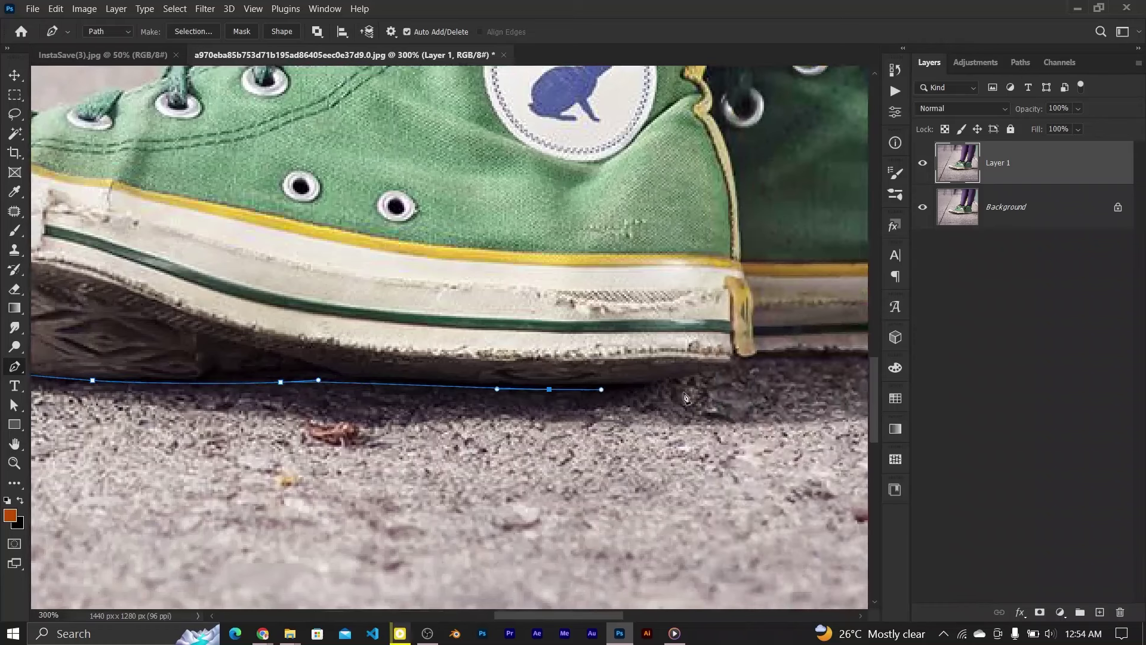
{"action": "left_click", "coordinate": [686, 379]}
{"action": "left_click", "coordinate": [735, 359]}
Trace the path up the heel and along the shoe's top collar edge.
{"action": "left_click", "coordinate": [741, 264]}
{"action": "scroll", "coordinate": [597, 358], "scroll_direction": "up", "scroll_amount": 3}
{"action": "scroll", "coordinate": [488, 422], "scroll_direction": "right", "scroll_amount": 4}
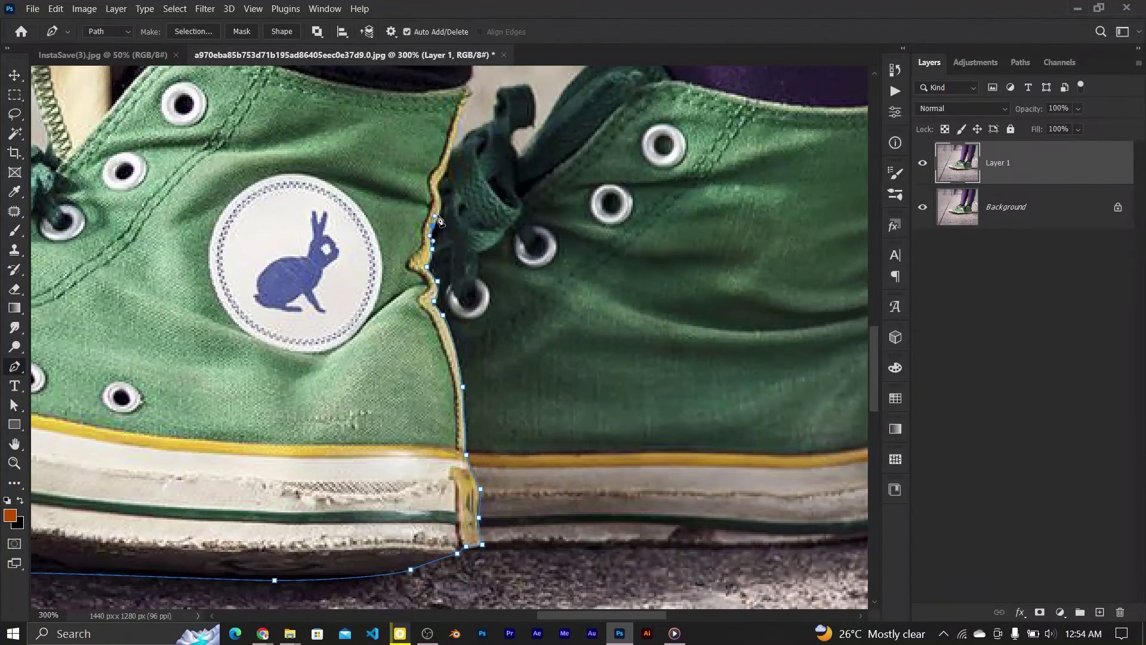
{"action": "left_click", "coordinate": [436, 183]}
{"action": "left_click", "coordinate": [451, 156]}
{"action": "scroll", "coordinate": [471, 89], "scroll_direction": "up", "scroll_amount": 3}
{"action": "left_click", "coordinate": [498, 187]}
{"action": "left_click", "coordinate": [446, 189]}
{"action": "left_click", "coordinate": [320, 161]}
{"action": "left_click", "coordinate": [291, 151]}
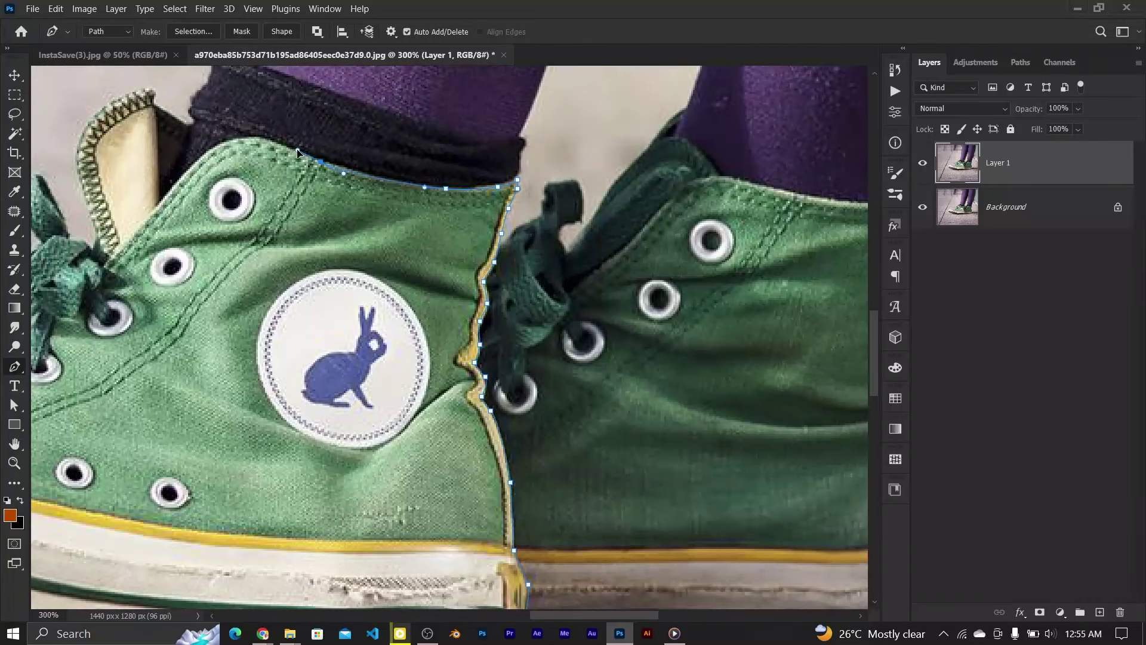
{"action": "left_click", "coordinate": [264, 137]}
{"action": "left_click", "coordinate": [204, 150]}
Trace the path around the tongue and up around the lace tip.
{"action": "left_click", "coordinate": [154, 91]}
{"action": "left_click", "coordinate": [98, 109]}
{"action": "left_click", "coordinate": [77, 145]}
{"action": "left_click", "coordinate": [80, 181]}
{"action": "left_click", "coordinate": [98, 231]}
{"action": "scroll", "coordinate": [94, 248], "scroll_direction": "left", "scroll_amount": 5}
{"action": "left_click", "coordinate": [431, 207]}
{"action": "left_click", "coordinate": [411, 171]}
{"action": "left_click", "coordinate": [391, 180]}
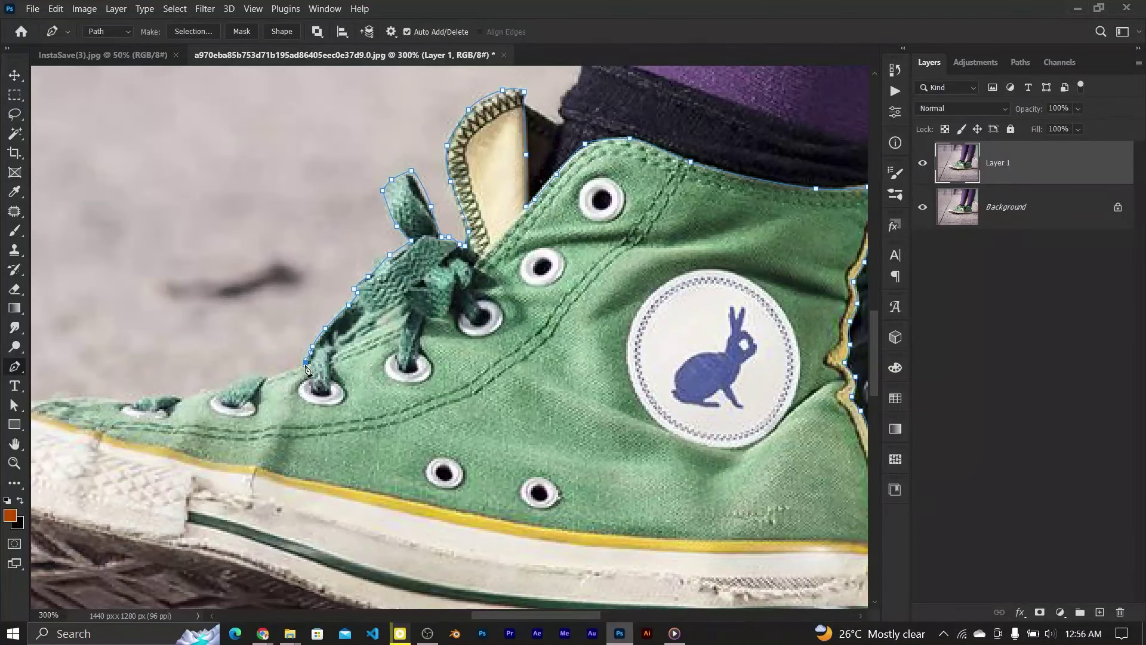
{"action": "scroll", "coordinate": [307, 369], "scroll_direction": "left", "scroll_amount": 2}
Trace along the laces and toe edge, closing the path at the starting point.
{"action": "left_click", "coordinate": [436, 371]}
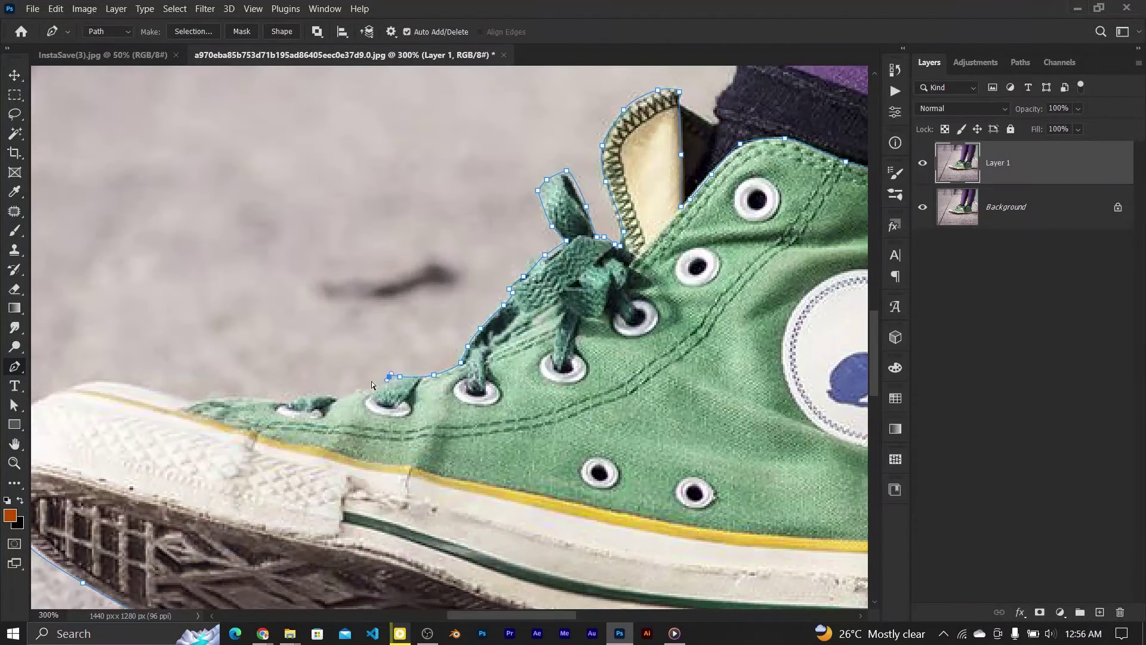
{"action": "left_click", "coordinate": [343, 396]}
{"action": "left_click", "coordinate": [325, 396]}
{"action": "left_click", "coordinate": [293, 395]}
{"action": "mouse_move", "coordinate": [260, 397]}
{"action": "left_mouse_down"}
{"action": "mouse_move", "coordinate": [203, 377]}
{"action": "mouse_move", "coordinate": [213, 383]}
{"action": "left_mouse_up"}
{"action": "scroll", "coordinate": [239, 399], "scroll_direction": "left", "scroll_amount": 2}
{"action": "left_click", "coordinate": [381, 395]}
{"action": "left_click", "coordinate": [338, 399]}
{"action": "left_click", "coordinate": [165, 409]}
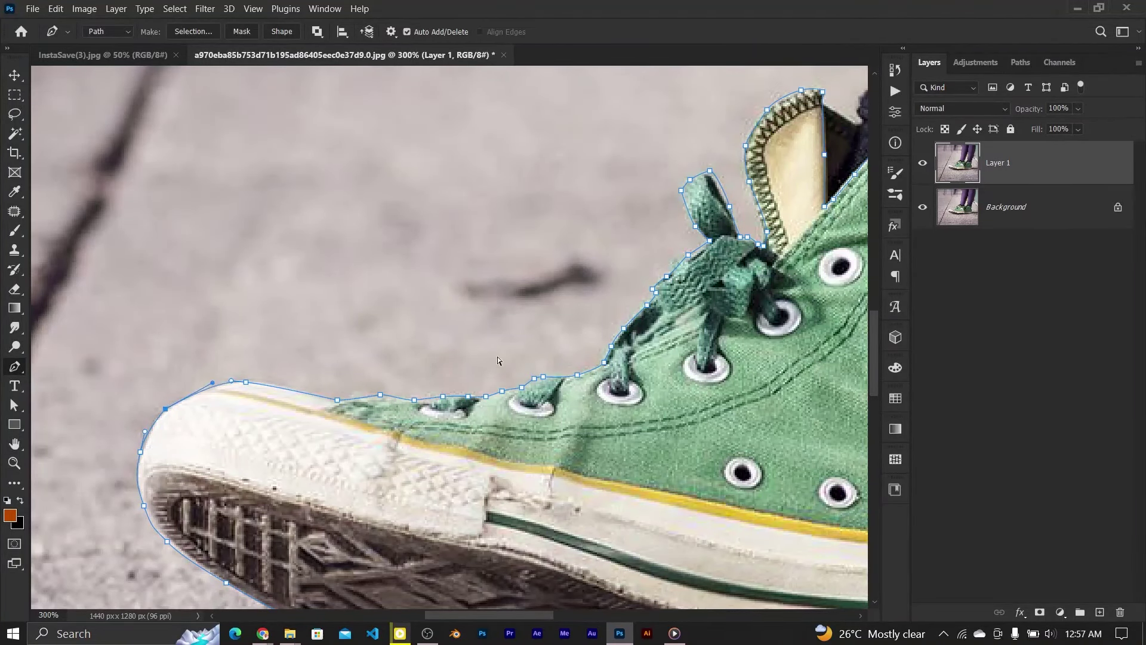
{"action": "key", "text": "ctrl+0"}
Make a selection from the path, copy the sneaker to its own layer, and convert it to a smart object.
{"action": "right_click", "coordinate": [510, 389]}
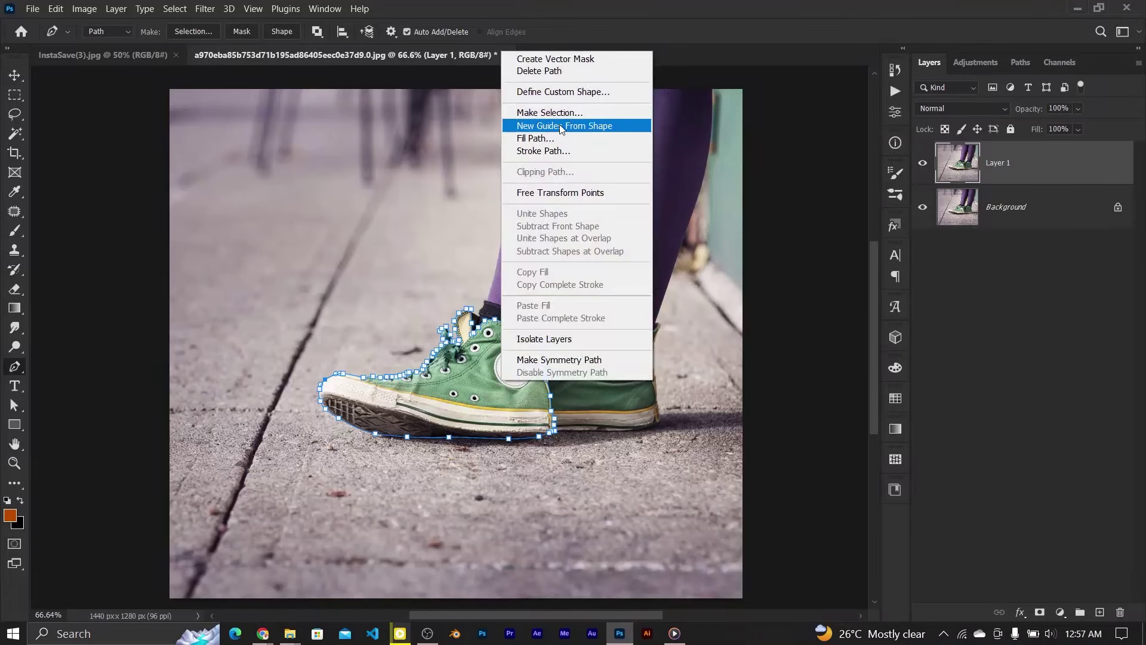
{"action": "left_click", "coordinate": [525, 113]}
{"action": "left_click", "coordinate": [651, 162]}
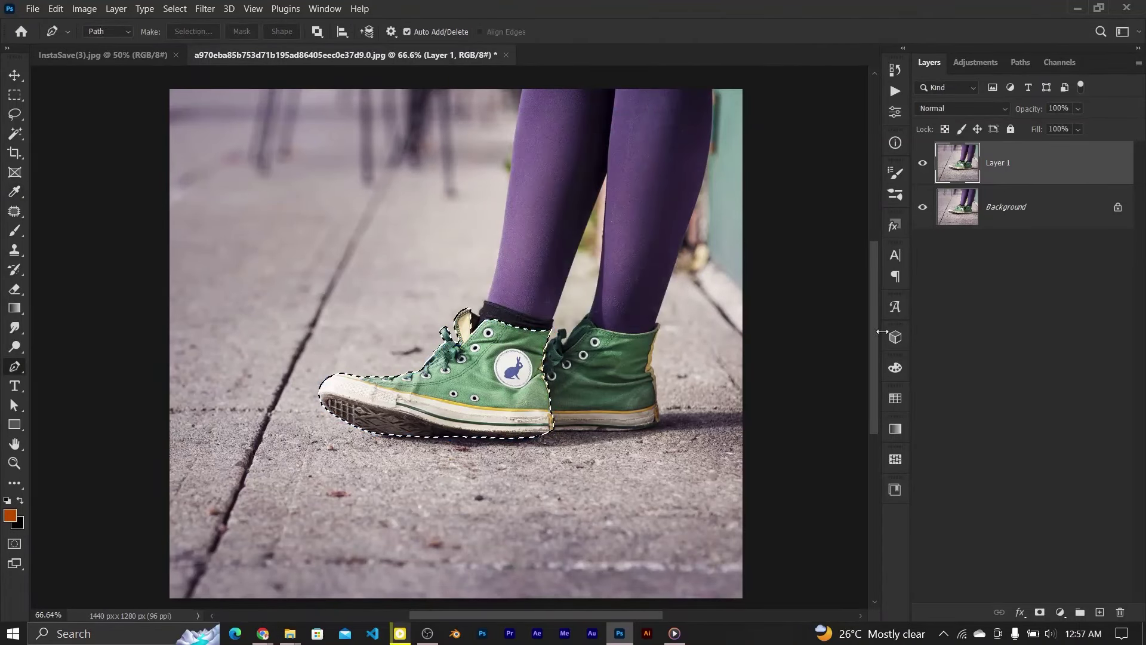
{"action": "key", "text": "ctrl+j"}
{"action": "left_click_drag", "start_coordinate": [923, 208], "coordinate": [922, 251]}
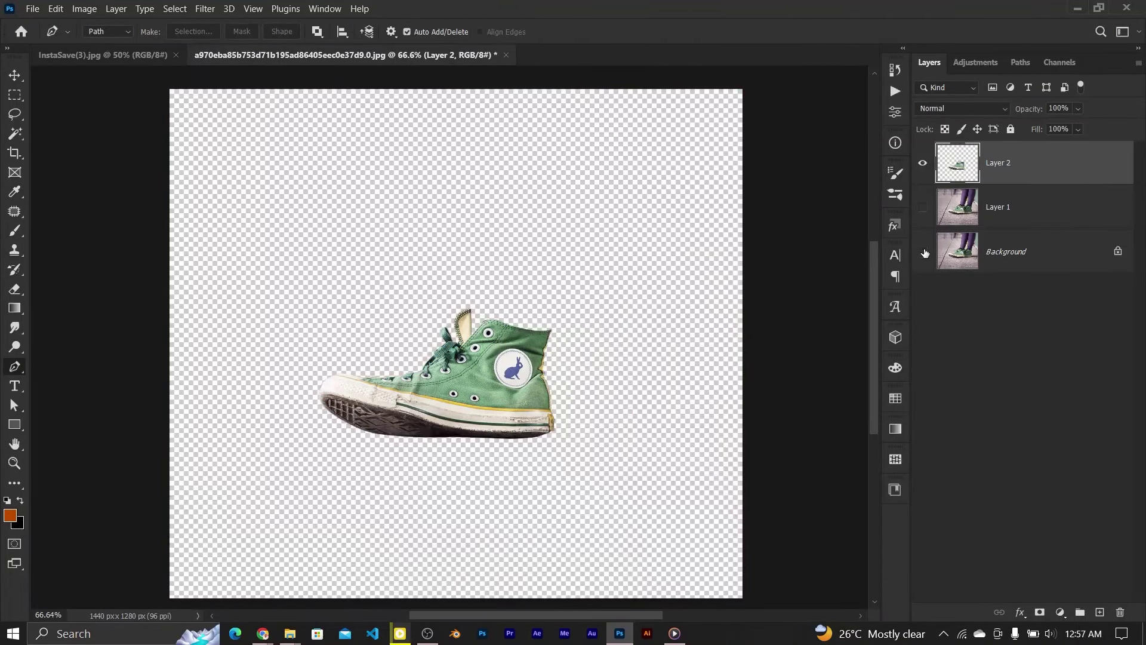
{"action": "right_click", "coordinate": [1085, 149]}
{"action": "left_click", "coordinate": [955, 213]}
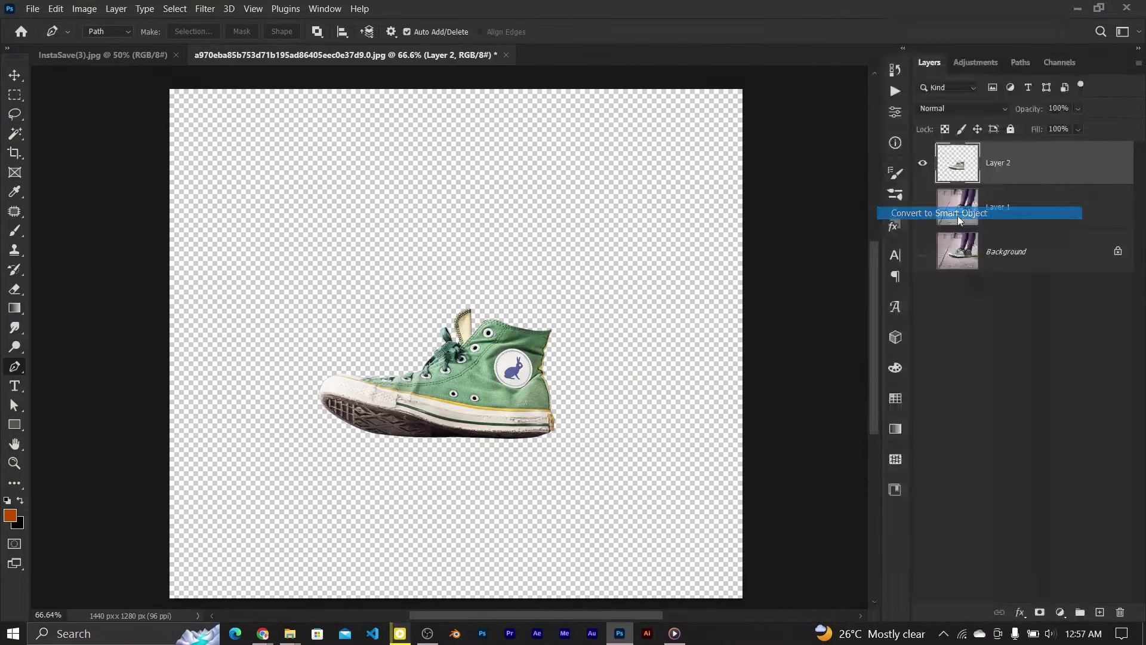
Drag the sneaker into InstaSave(3).jpg, place it beside the planter, and hide it.
{"action": "left_click_drag", "start_coordinate": [1019, 171], "coordinate": [497, 421]}
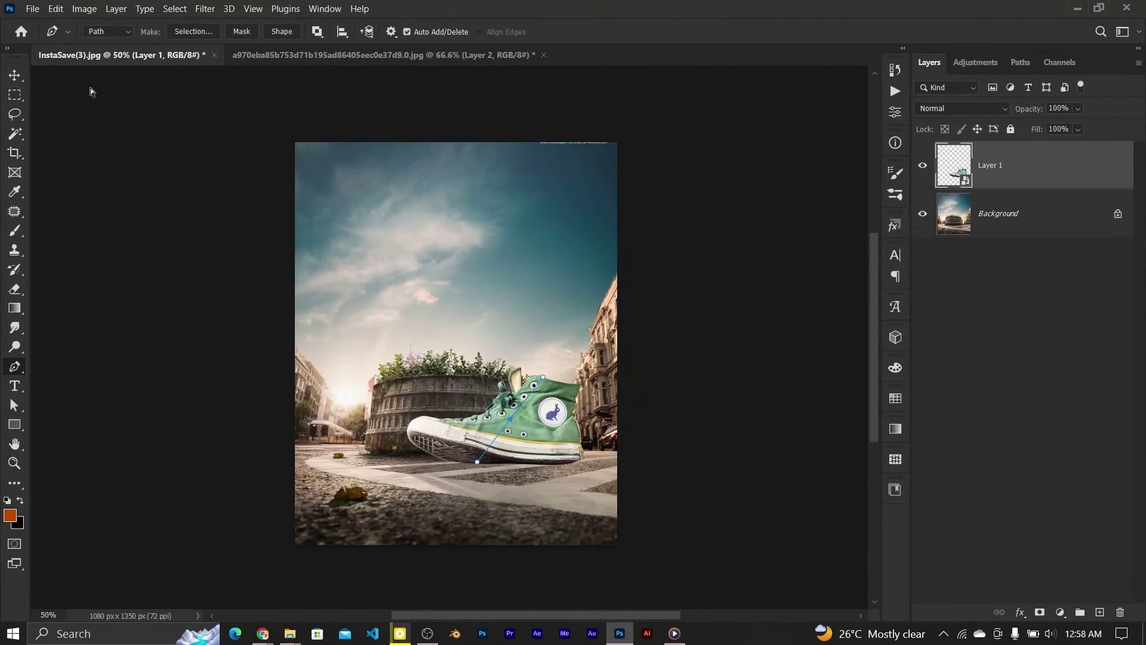
{"action": "left_click", "coordinate": [15, 75]}
{"action": "left_click_drag", "start_coordinate": [549, 444], "coordinate": [507, 475]}
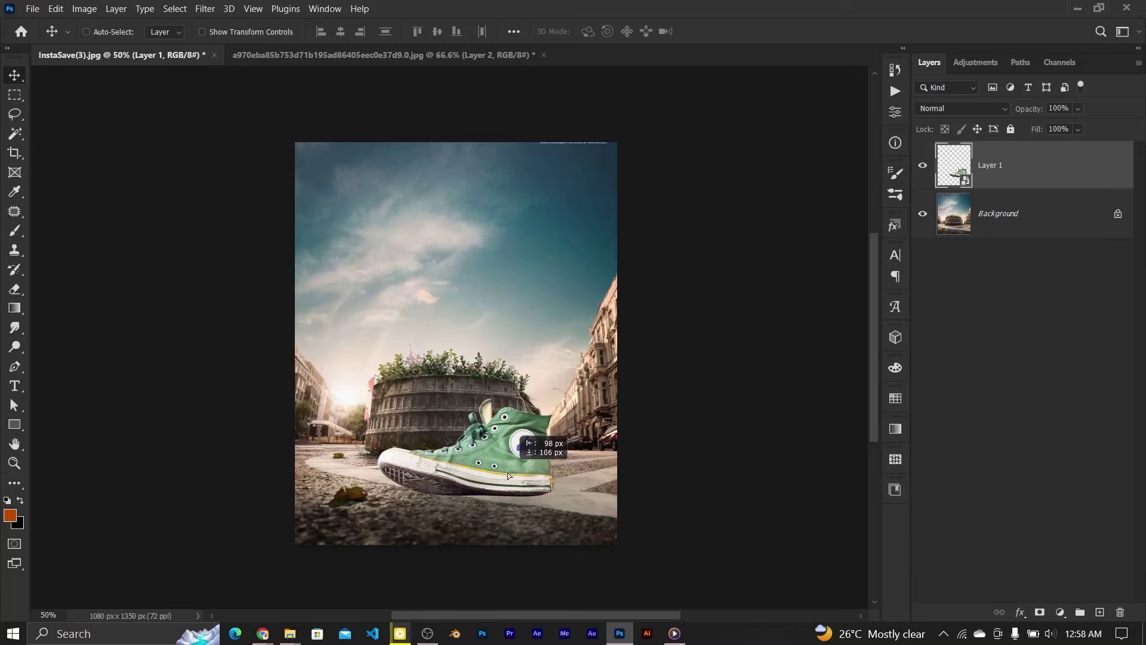
{"action": "left_click", "coordinate": [922, 165]}
Remove the top-right watermark by patching it with clean sky using Content-Aware.
{"action": "left_click", "coordinate": [957, 221]}
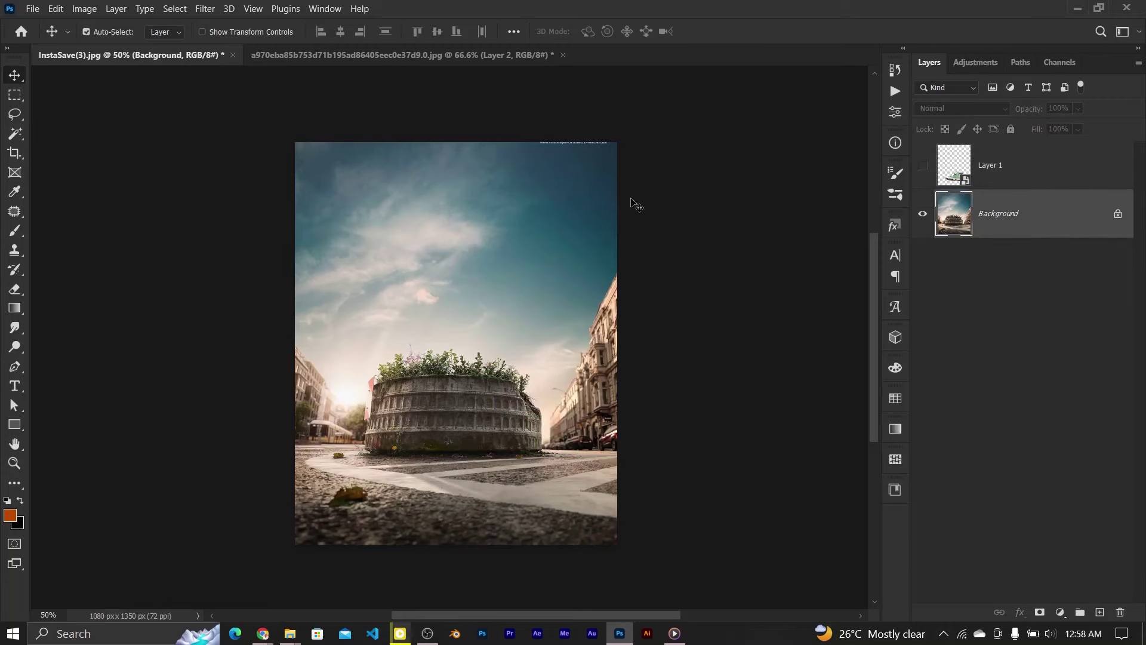
{"action": "scroll", "coordinate": [630, 200], "scroll_direction": "up", "scroll_amount": 2}
{"action": "key", "text": "m"}
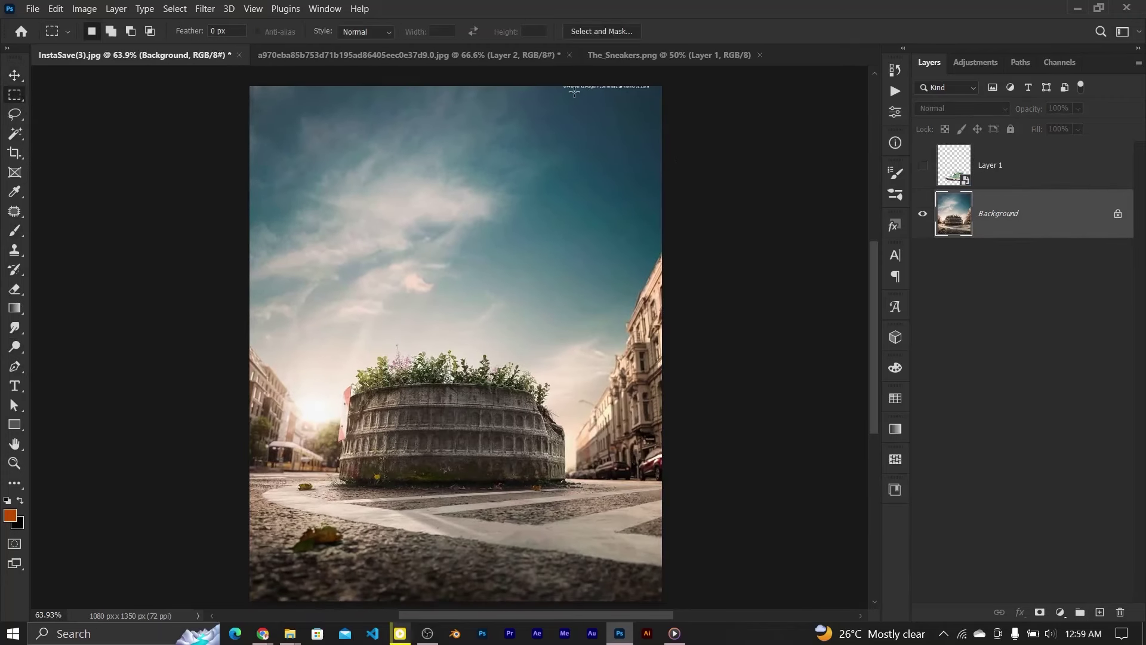
{"action": "left_click_drag", "start_coordinate": [561, 85], "coordinate": [658, 92]}
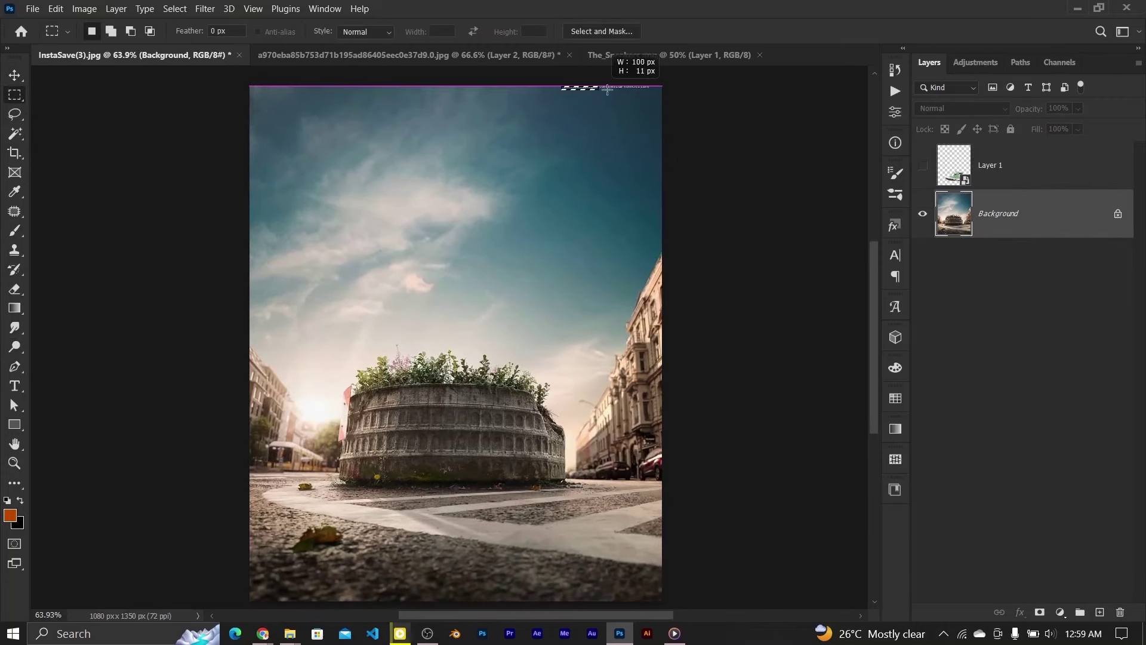
{"action": "left_click", "coordinate": [17, 217]}
{"action": "left_click_drag", "start_coordinate": [609, 88], "coordinate": [603, 160]}
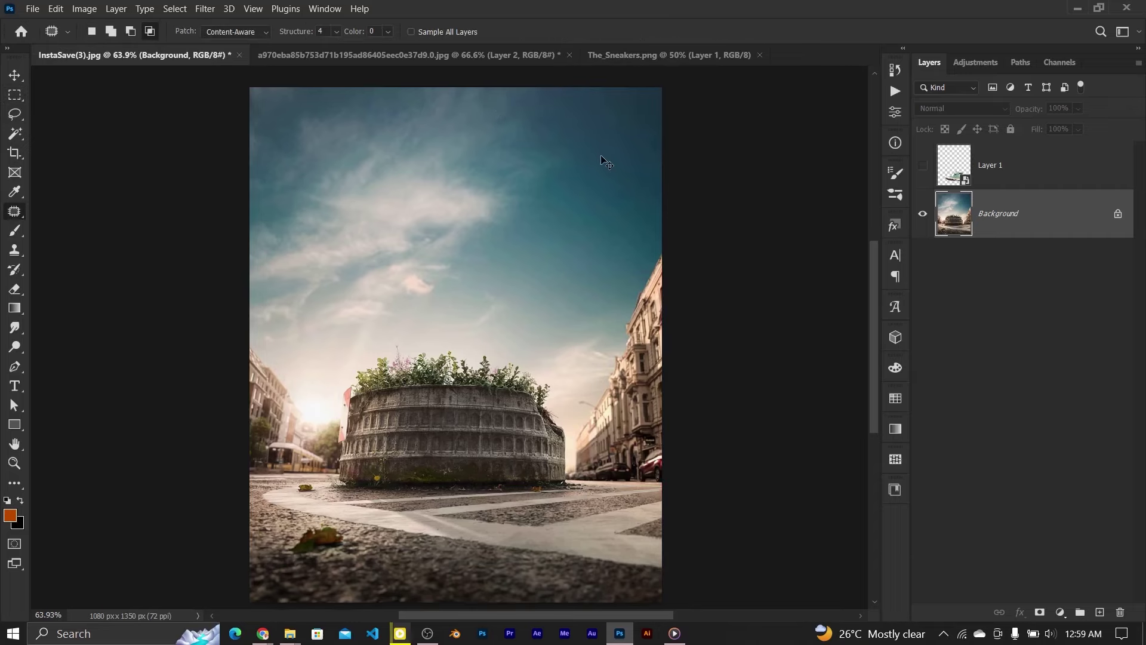
Enlarge the sneaker layer to about twice its size, shift it up, and tilt it slightly.
{"action": "left_click", "coordinate": [923, 167]}
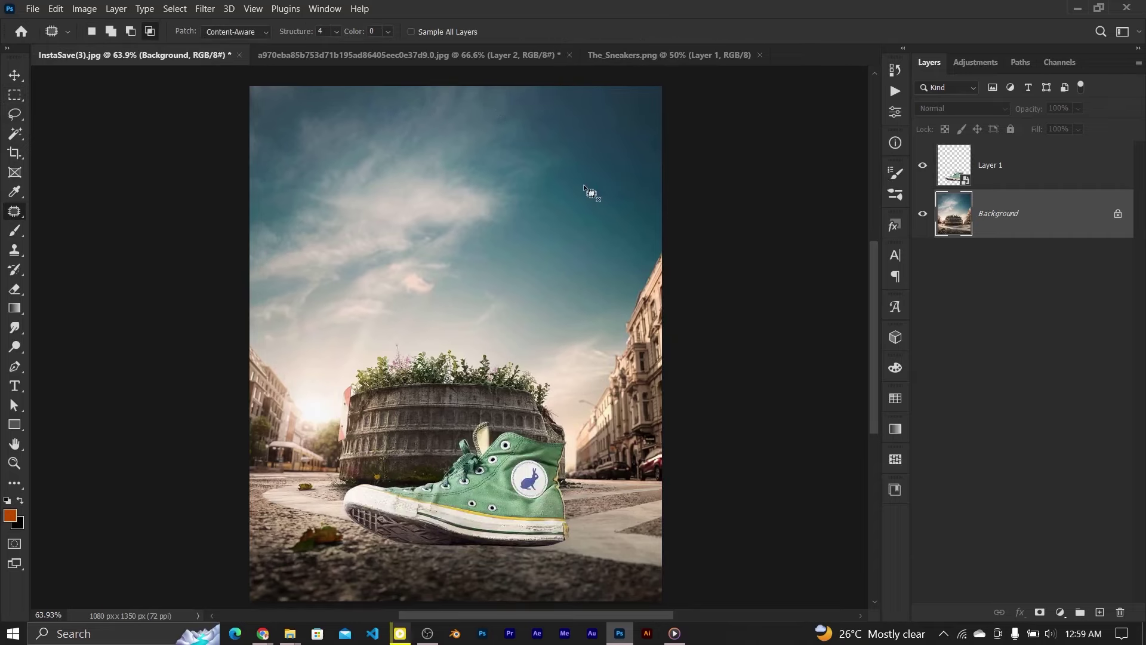
{"action": "left_click", "coordinate": [12, 78]}
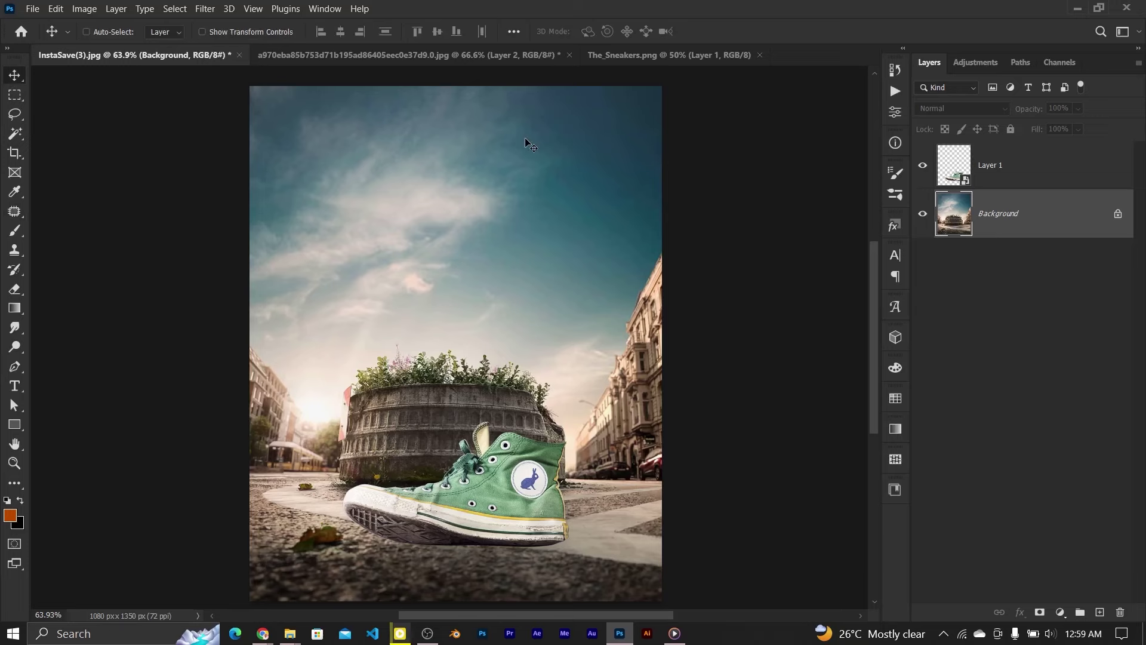
{"action": "left_click", "coordinate": [953, 166]}
{"action": "key", "text": "ctrl+t"}
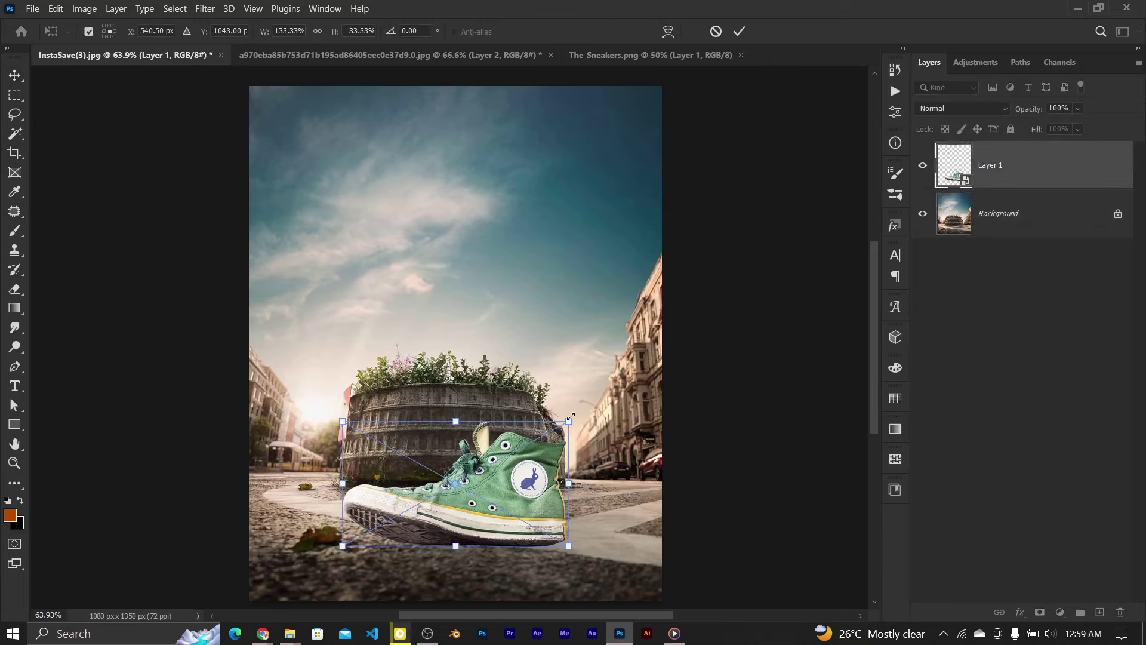
{"action": "left_click_drag", "start_coordinate": [571, 416], "coordinate": [636, 383]}
{"action": "left_click_drag", "start_coordinate": [438, 512], "coordinate": [438, 466]}
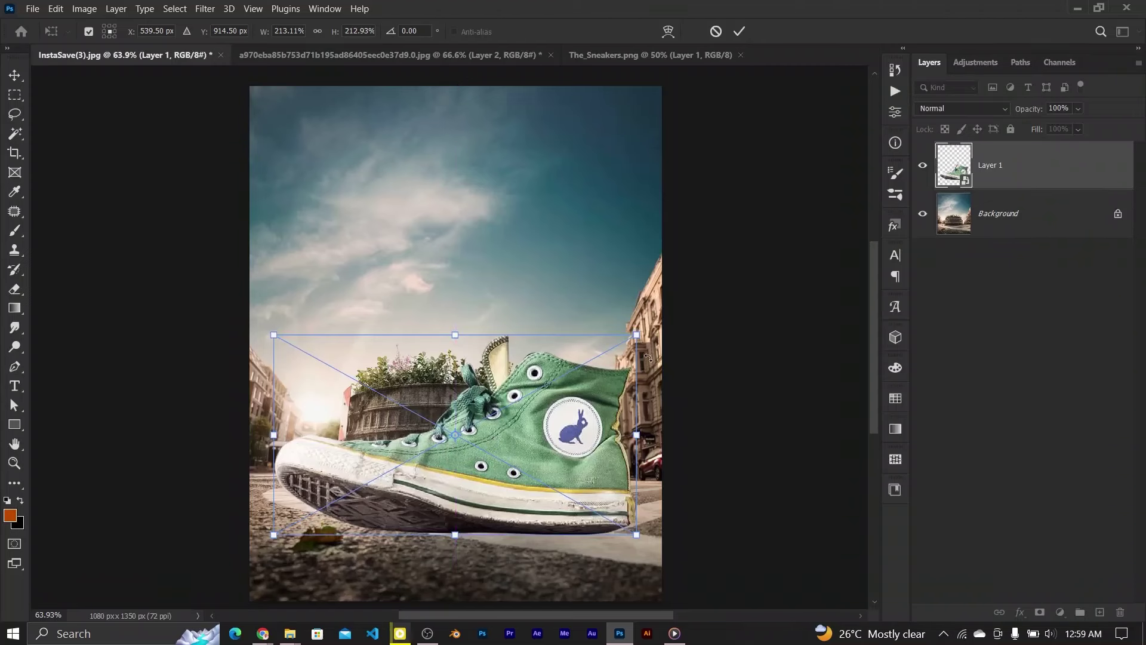
{"action": "left_click_drag", "start_coordinate": [651, 320], "coordinate": [622, 326]}
{"action": "left_click", "coordinate": [743, 30]}
{"action": "left_click", "coordinate": [922, 165]}
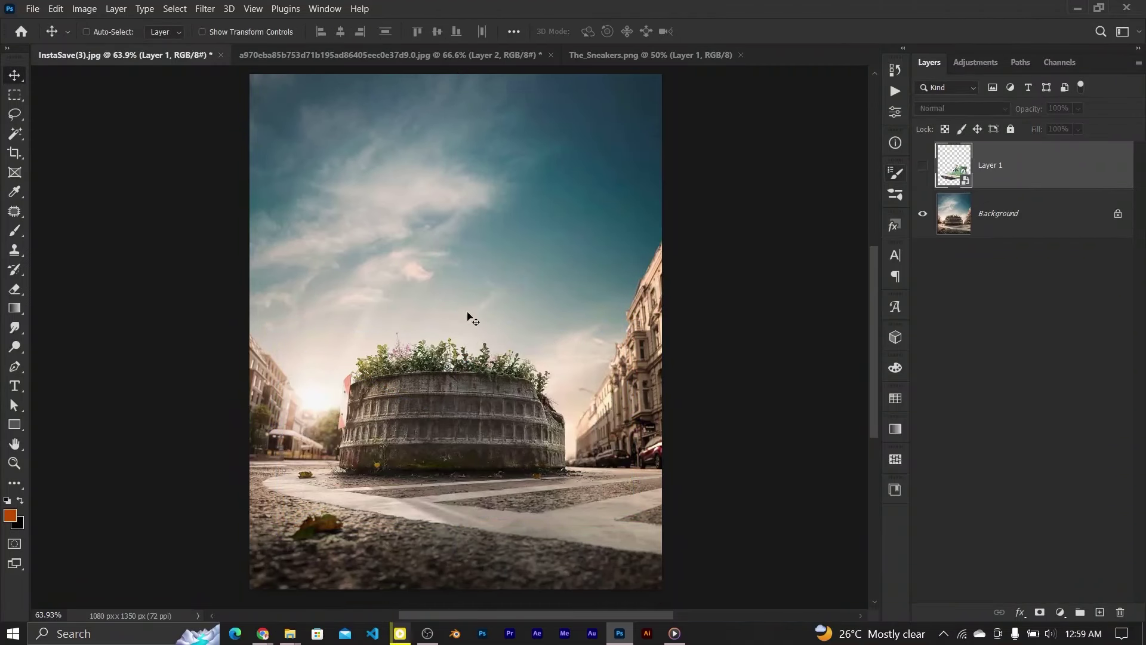
{"action": "left_click", "coordinate": [923, 167]}
Duplicate the sneaker, hide the original, and shrink, flip and place the copy left of the planter.
{"action": "key", "text": "ctrl+j"}
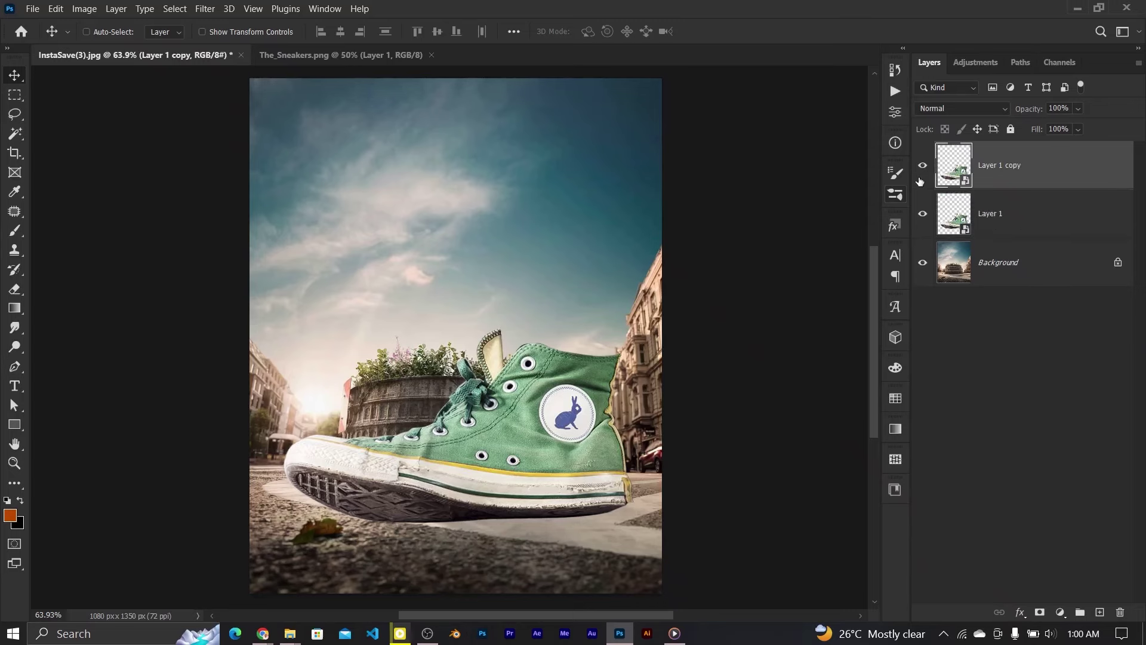
{"action": "left_click", "coordinate": [924, 213]}
{"action": "key", "text": "ctrl+t"}
{"action": "mouse_move", "coordinate": [624, 322]}
{"action": "left_mouse_down"}
{"action": "mouse_move", "coordinate": [509, 394]}
{"action": "mouse_move", "coordinate": [437, 465]}
{"action": "left_mouse_up"}
{"action": "right_click", "coordinate": [437, 466]}
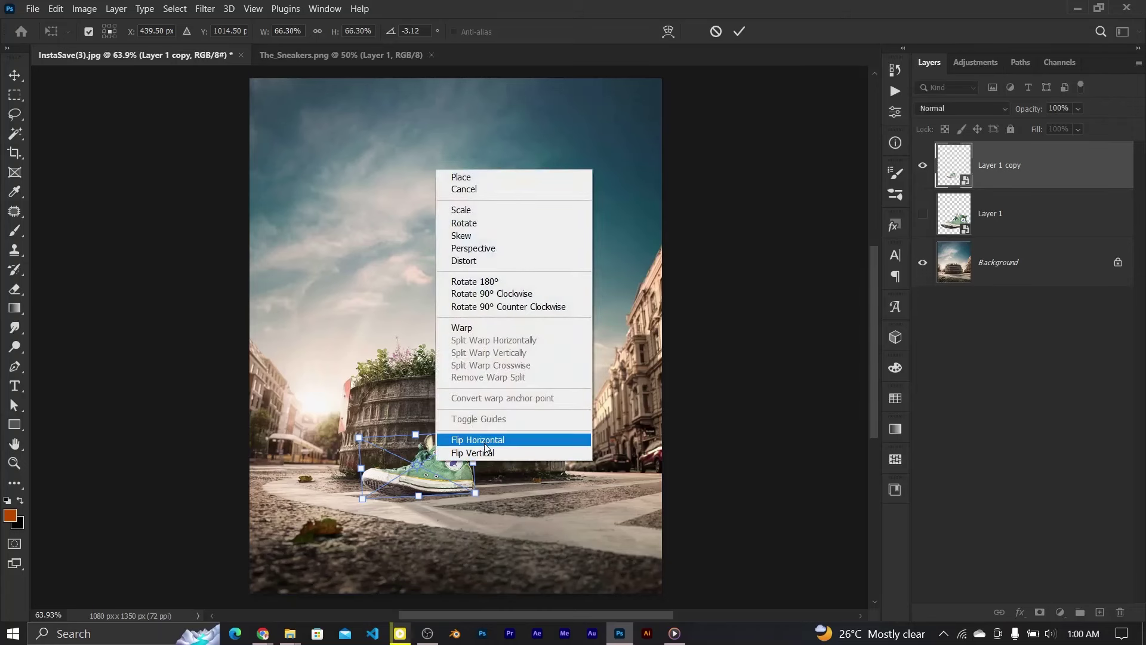
{"action": "left_click", "coordinate": [485, 444]}
{"action": "left_click_drag", "start_coordinate": [404, 477], "coordinate": [294, 457]}
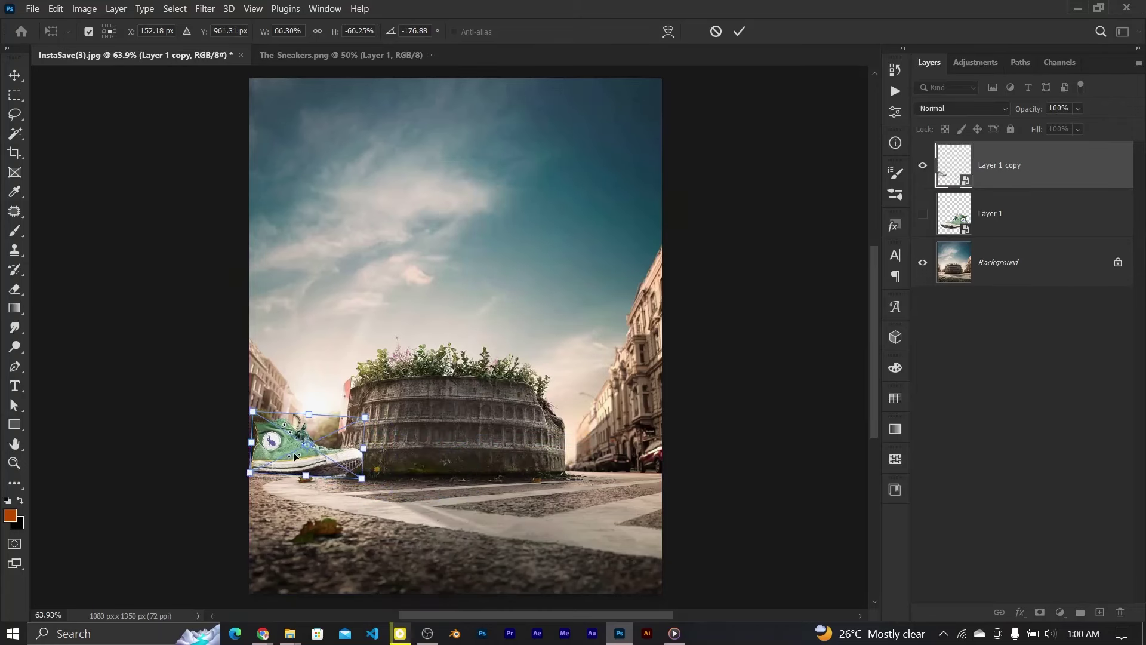
{"action": "mouse_move", "coordinate": [365, 418]}
{"action": "left_mouse_down"}
{"action": "mouse_move", "coordinate": [295, 461]}
{"action": "mouse_move", "coordinate": [621, 478]}
{"action": "mouse_move", "coordinate": [664, 440]}
{"action": "left_mouse_up"}
{"action": "left_click", "coordinate": [739, 31]}
Place the second small sneaker copy right of the planter.
{"action": "key", "text": "ctrl+t"}
{"action": "left_click", "coordinate": [739, 31]}
{"action": "left_click_drag", "start_coordinate": [621, 472], "coordinate": [617, 466]}
Add a new shadow layer below the sneakers and flatten the brush tip into an ellipse.
{"action": "left_click", "coordinate": [998, 255]}
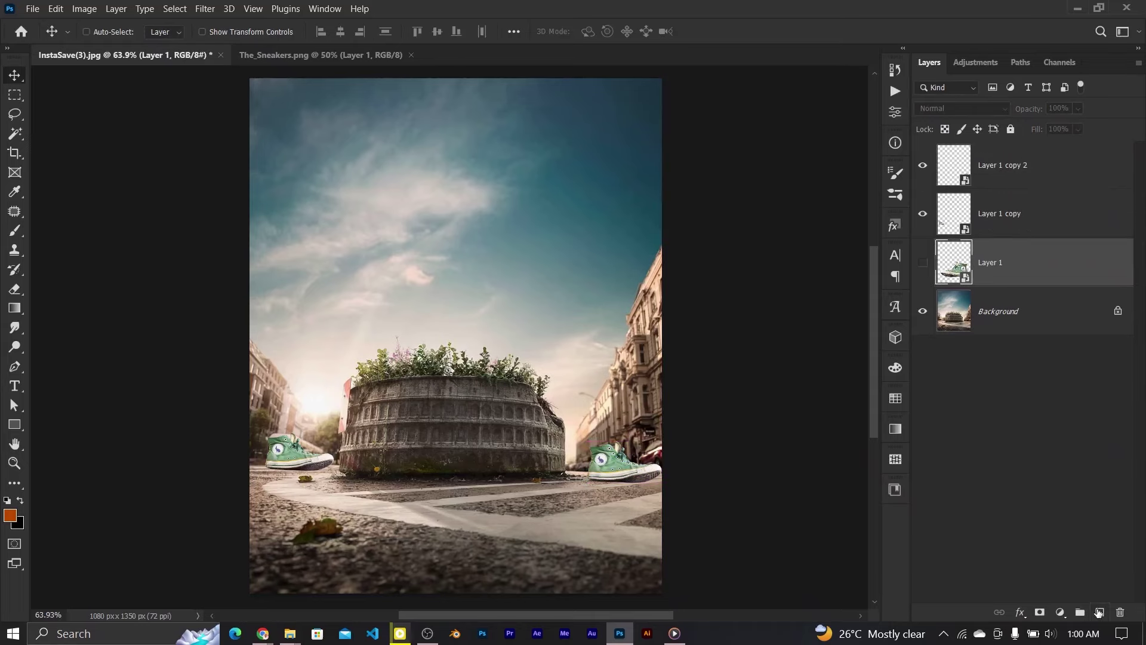
{"action": "left_click", "coordinate": [1100, 612]}
{"action": "left_click", "coordinate": [14, 231]}
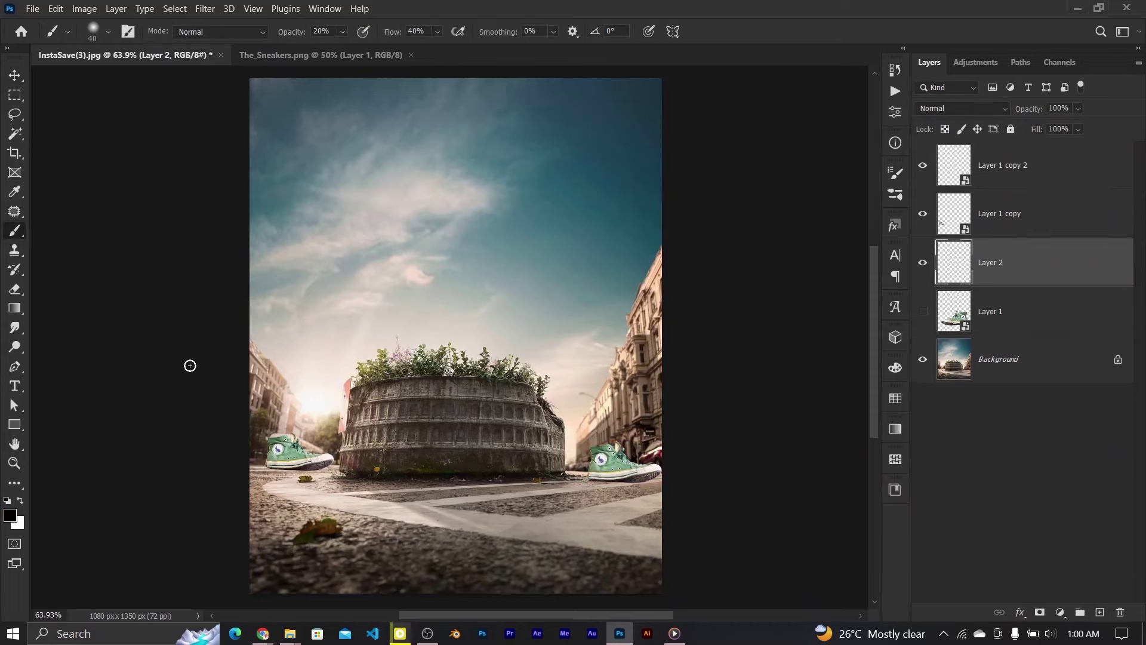
{"action": "left_click", "coordinate": [108, 32]}
{"action": "left_click_drag", "start_coordinate": [46, 65], "coordinate": [49, 84]}
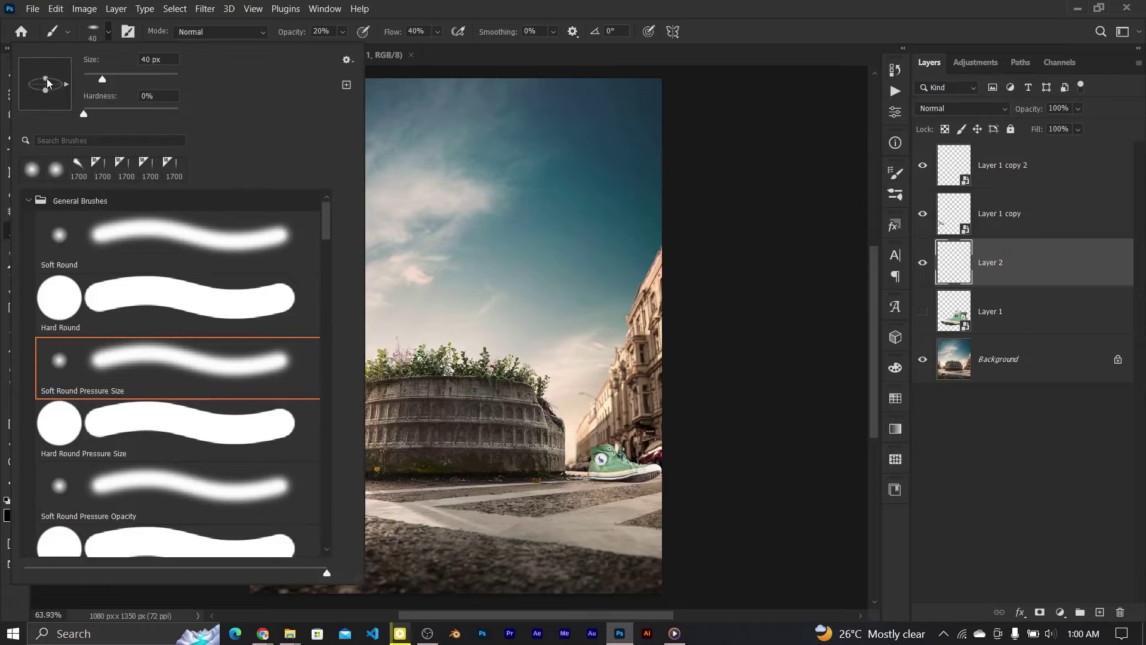
{"action": "left_click", "coordinate": [510, 5]}
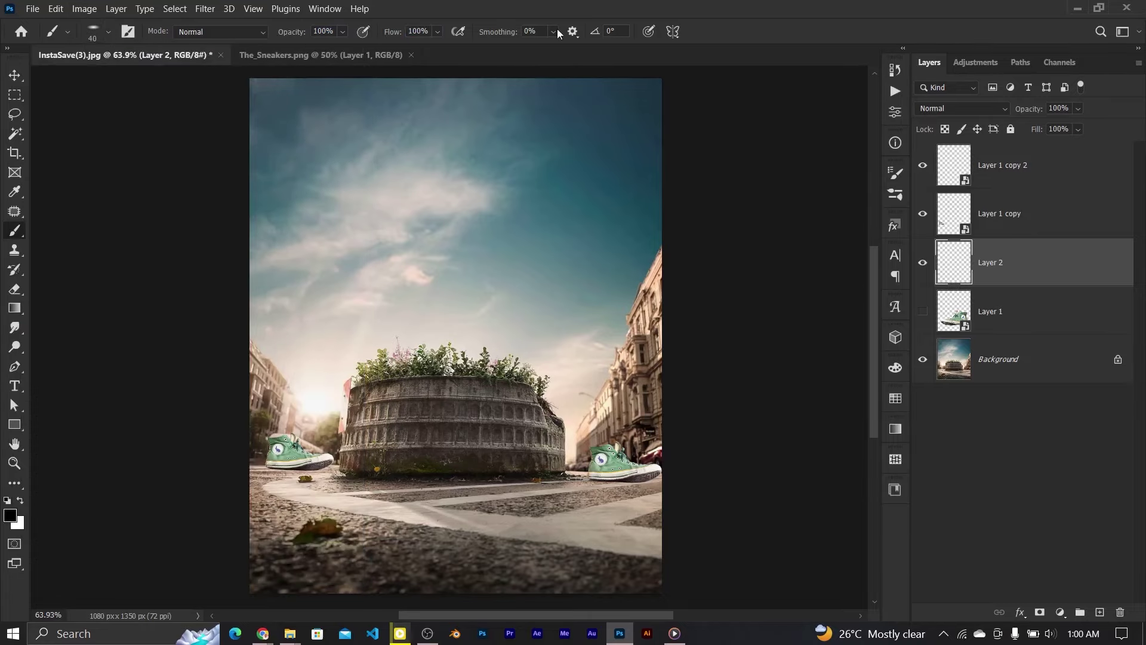
Zoom in, enlarge the brush, and paint a soft shadow under the left sneaker.
{"action": "key", "text": "ctrl+plus"}
{"action": "key", "text": "ctrl+plus"}
{"action": "key", "text": "ctrl+plus"}
{"action": "scroll", "coordinate": [296, 263], "scroll_direction": "down", "scroll_amount": 5}
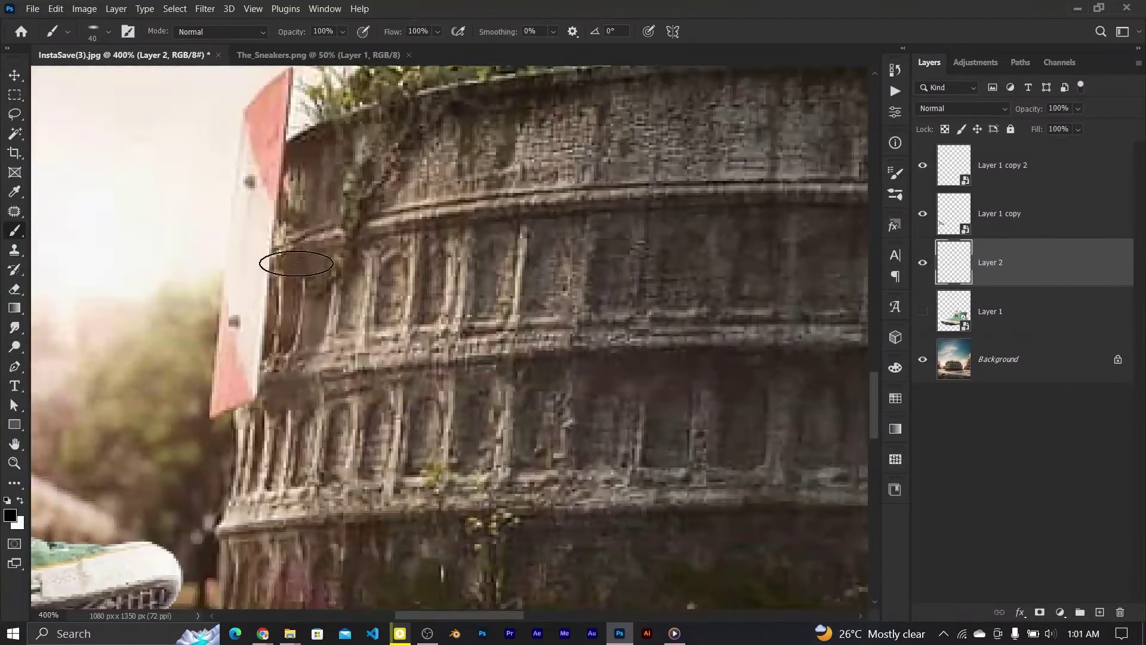
{"action": "scroll", "coordinate": [296, 264], "scroll_direction": "down", "scroll_amount": 2}
{"action": "scroll", "coordinate": [296, 263], "scroll_direction": "left", "scroll_amount": 3}
{"action": "scroll", "coordinate": [310, 388], "scroll_direction": "left", "scroll_amount": 5}
{"action": "key", "text": "bracketright"}
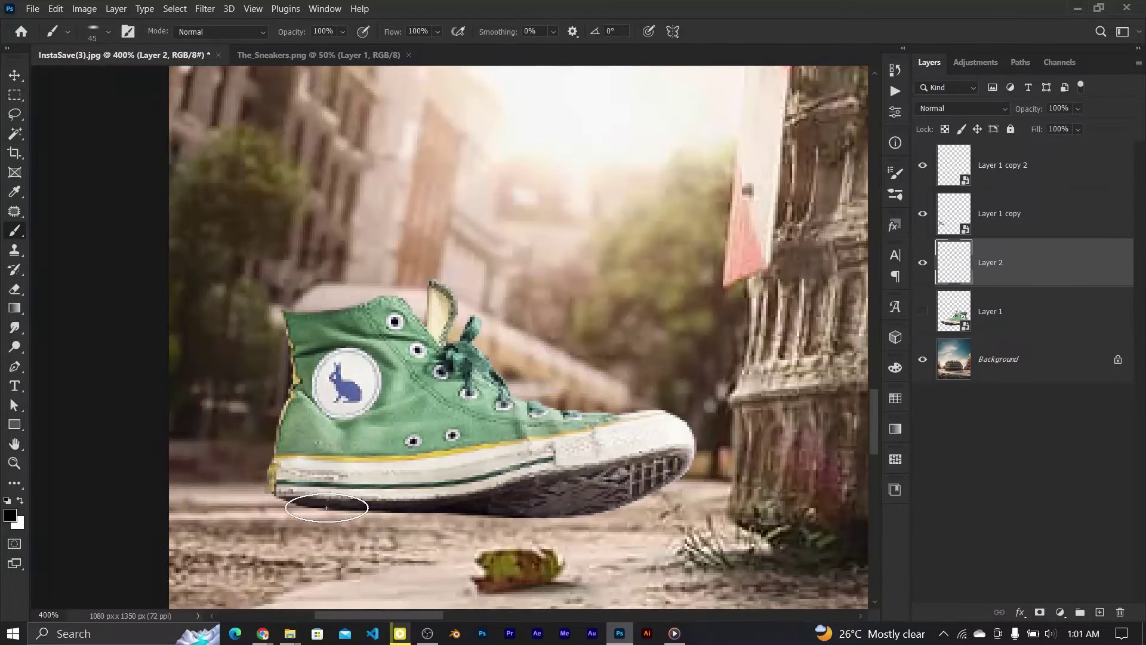
{"action": "key", "text": "bracketright"}
{"action": "key", "text": "bracketright"}
{"action": "key", "text": "bracketright"}
{"action": "left_click", "coordinate": [108, 31]}
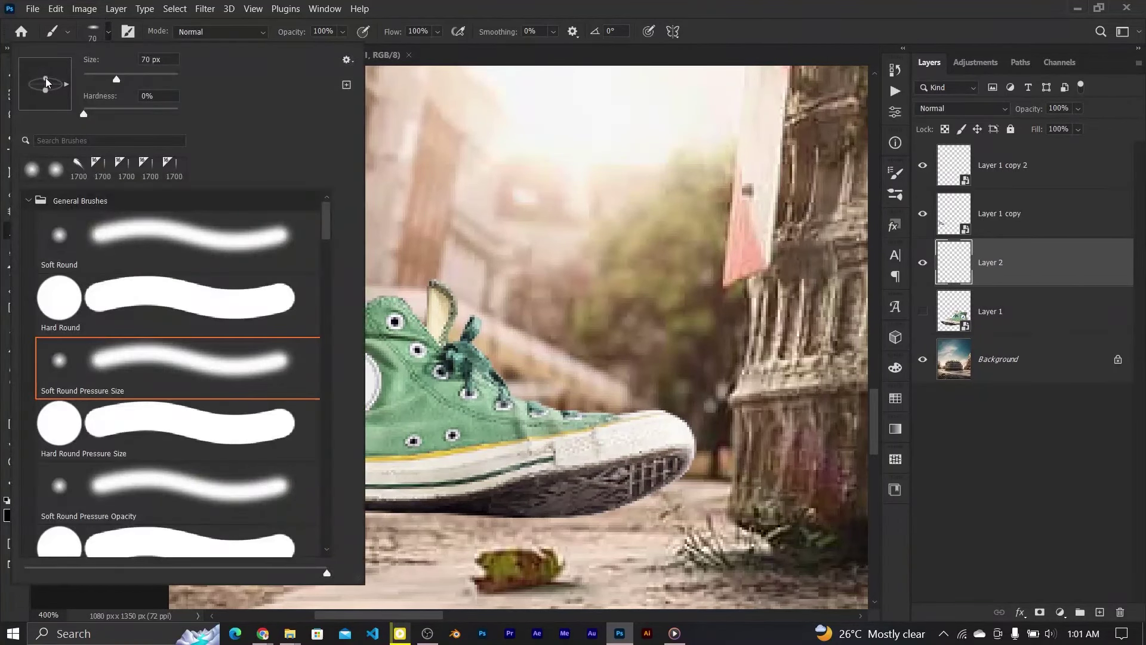
{"action": "left_click_drag", "start_coordinate": [47, 82], "coordinate": [47, 83]}
{"action": "key", "text": "Return"}
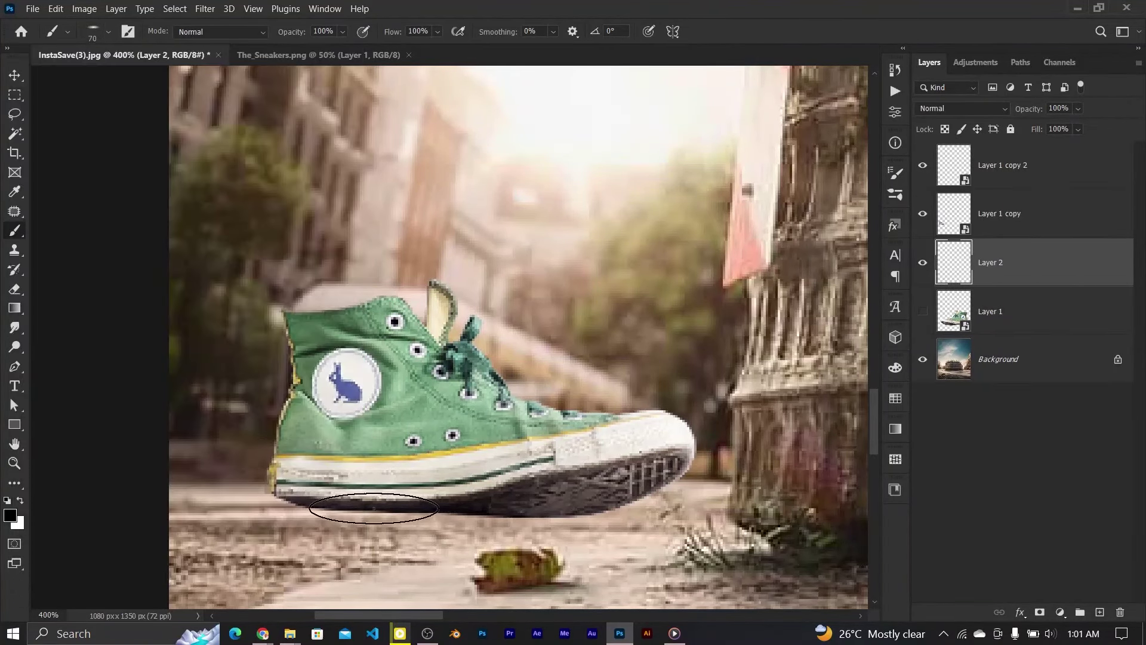
{"action": "mouse_move", "coordinate": [548, 494]}
{"action": "left_mouse_down"}
{"action": "mouse_move", "coordinate": [239, 504]}
{"action": "mouse_move", "coordinate": [589, 504]}
{"action": "mouse_move", "coordinate": [543, 502]}
{"action": "mouse_move", "coordinate": [537, 515]}
{"action": "left_mouse_up"}
Lower the brush opacity to 73% and set the brush size to 60.
{"action": "left_click_drag", "start_coordinate": [293, 34], "coordinate": [277, 34]}
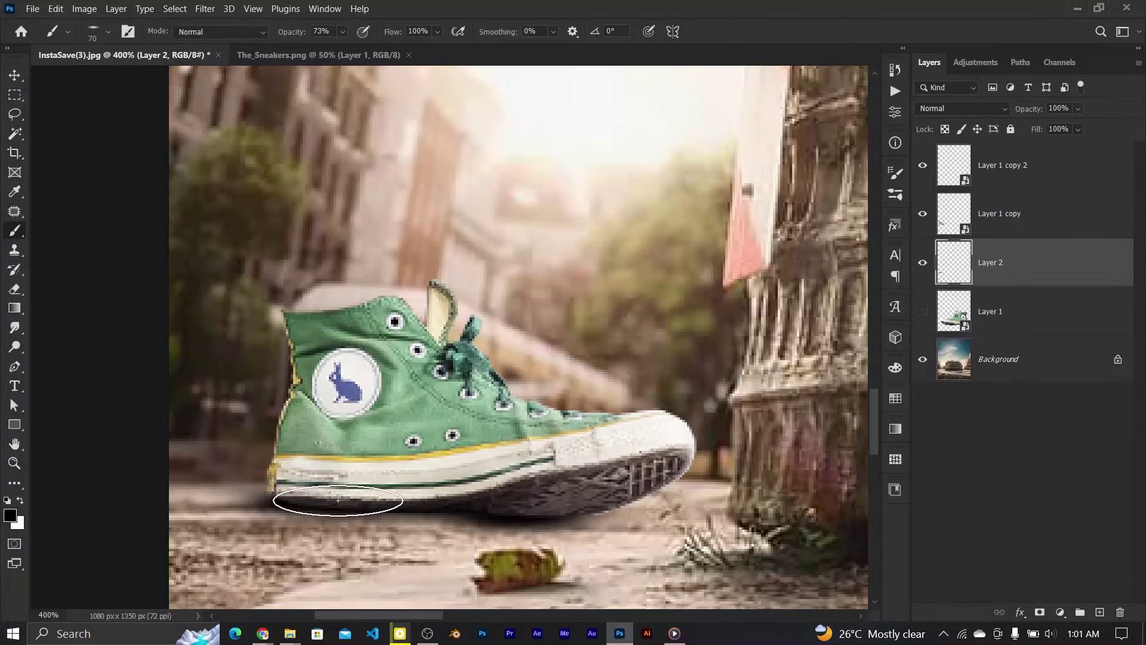
{"action": "key", "text": "bracketleft"}
{"action": "key", "text": "bracketleft"}
{"action": "key", "text": "bracketleft"}
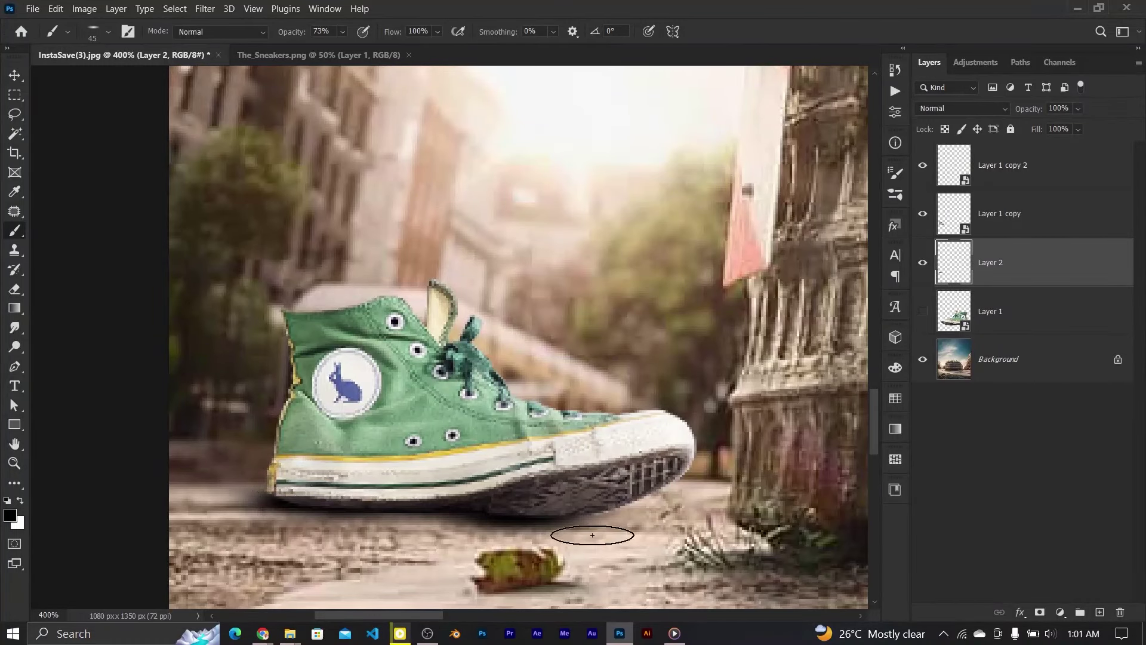
{"action": "scroll", "coordinate": [592, 535], "scroll_direction": "right", "scroll_amount": 5}
{"action": "scroll", "coordinate": [592, 535], "scroll_direction": "right", "scroll_amount": 5}
{"action": "scroll", "coordinate": [593, 535], "scroll_direction": "right", "scroll_amount": 5}
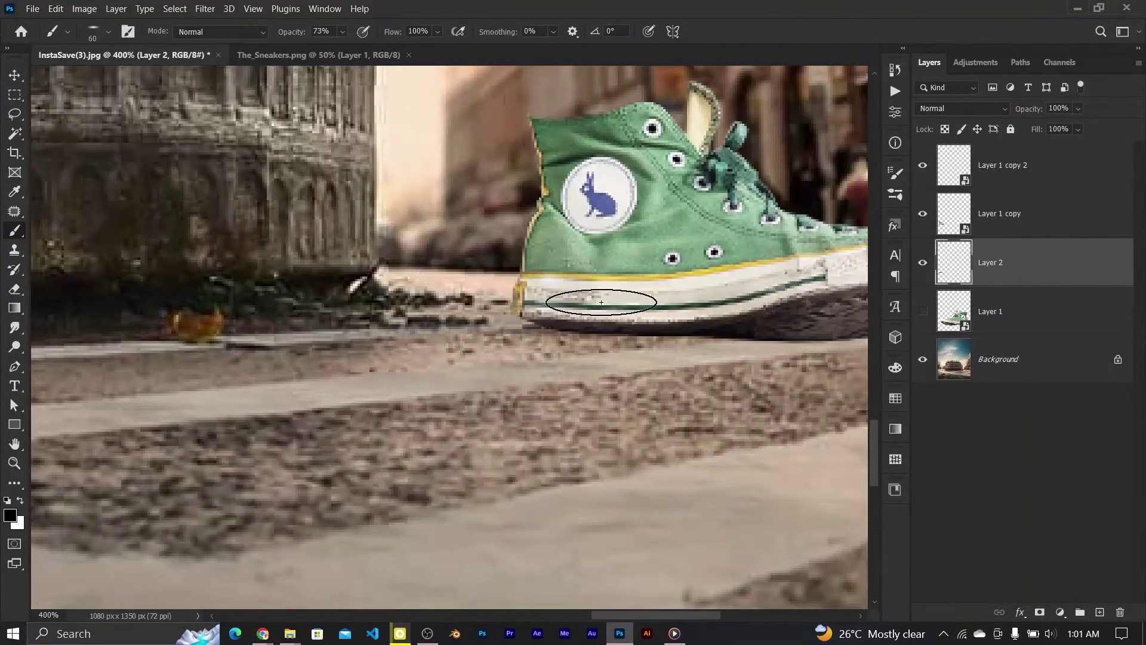
{"action": "key", "text": "bracketright"}
{"action": "key", "text": "bracketright"}
On new Layer 3, set the brush angle to 2° and paint a shadow under the right sneaker.
{"action": "key", "text": "ctrl+shift+alt+n"}
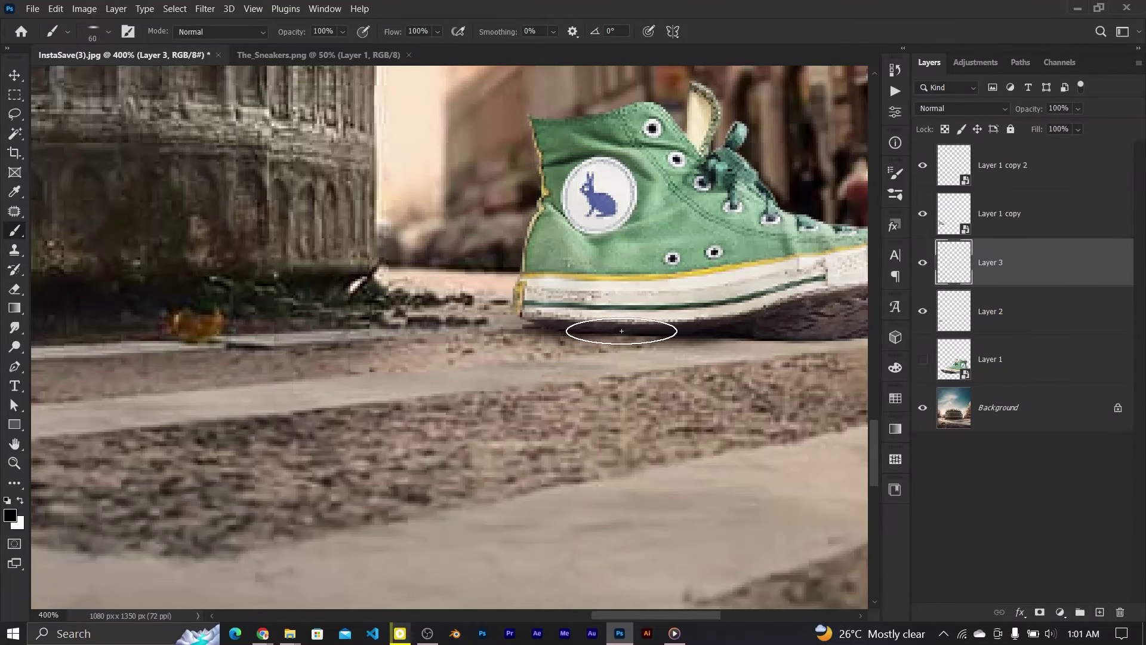
{"action": "scroll", "coordinate": [686, 333], "scroll_direction": "right", "scroll_amount": 5}
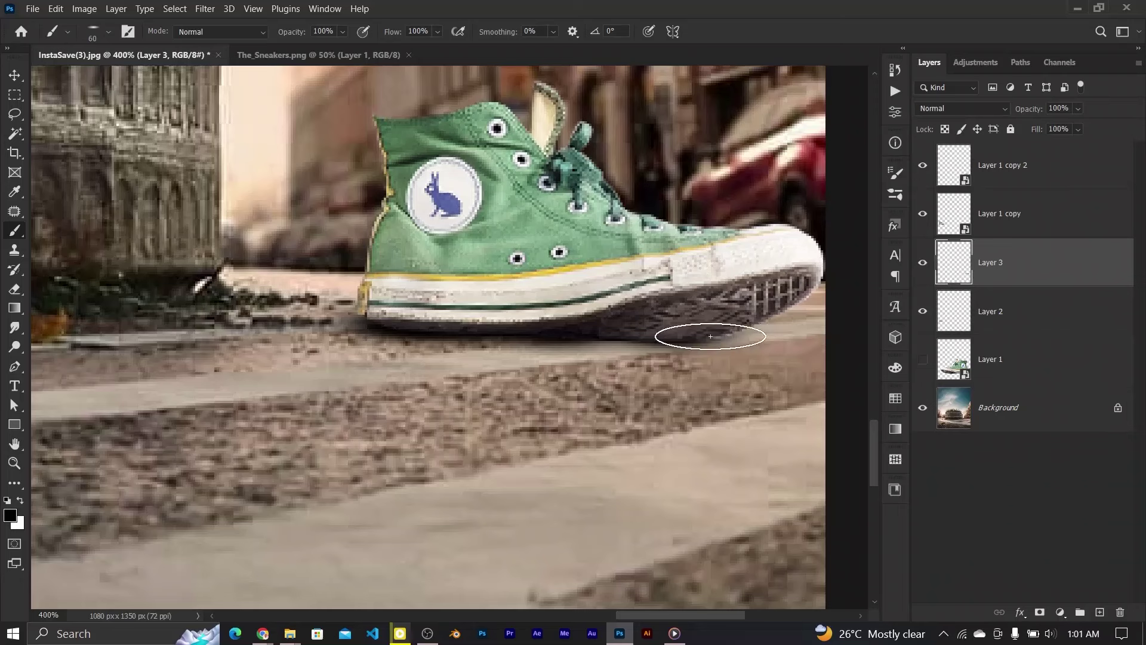
{"action": "key", "text": "Left"}
{"action": "key", "text": "Left"}
{"action": "key", "text": "Left"}
{"action": "key", "text": "Left"}
{"action": "key", "text": "Left"}
{"action": "key", "text": "Left"}
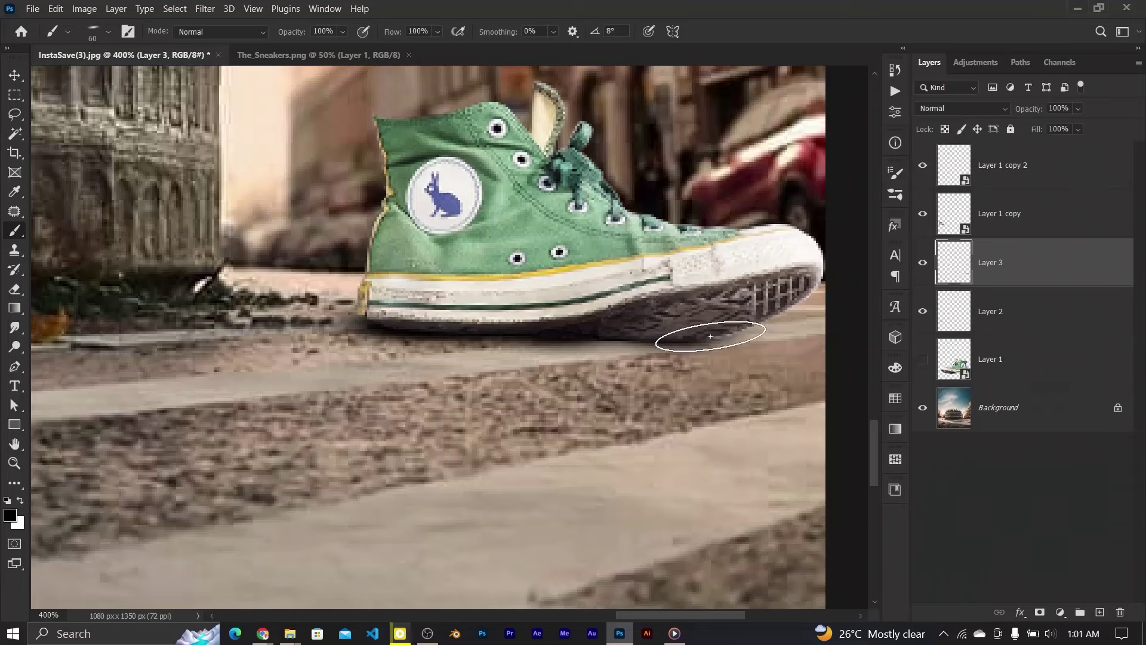
{"action": "key", "text": "Left"}
{"action": "key", "text": "Left"}
{"action": "key", "text": "Right"}
{"action": "key", "text": "Right"}
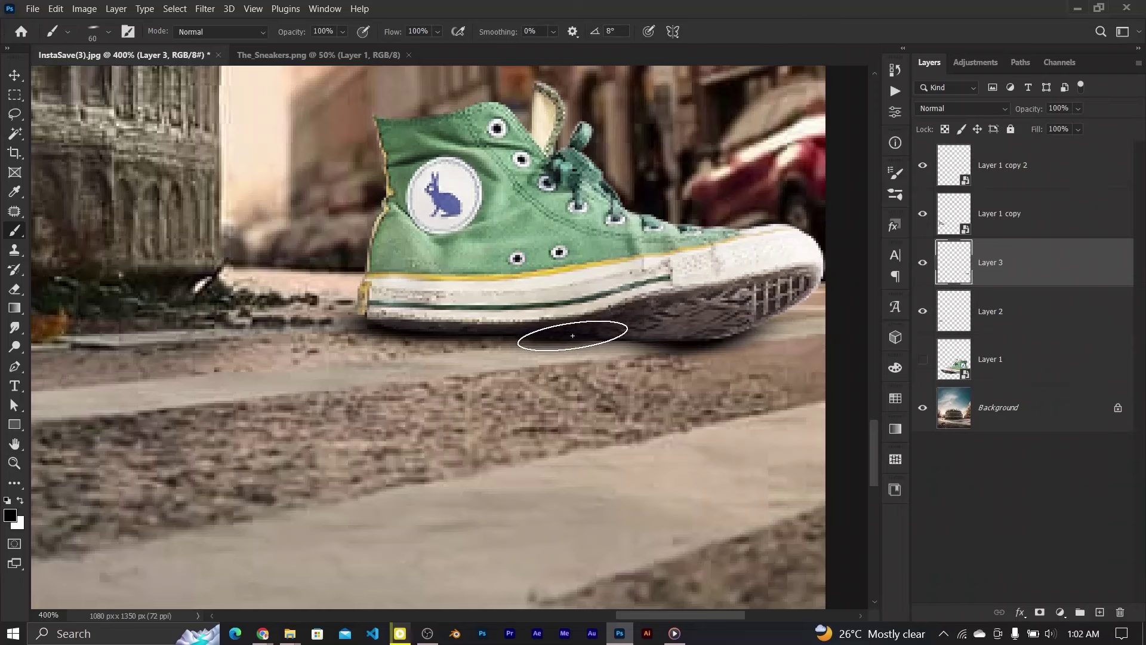
{"action": "key", "text": "Right"}
{"action": "key", "text": "Right"}
{"action": "key", "text": "Right"}
{"action": "key", "text": "Right"}
{"action": "left_click_drag", "start_coordinate": [406, 327], "coordinate": [365, 326]}
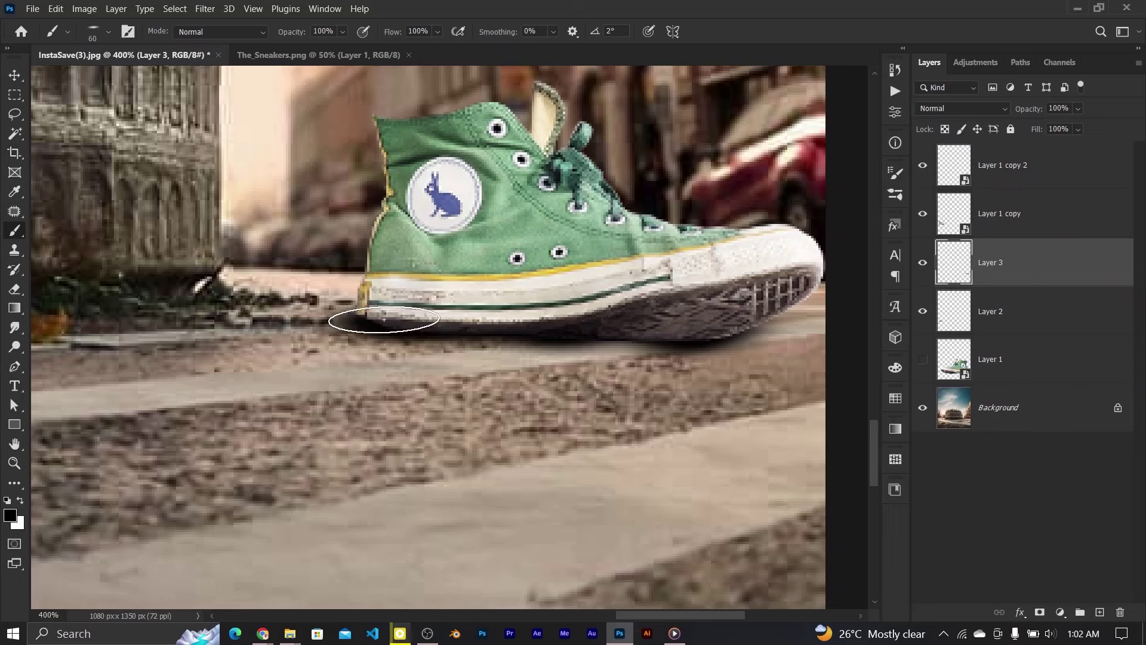
{"action": "key", "text": "ctrl+0"}
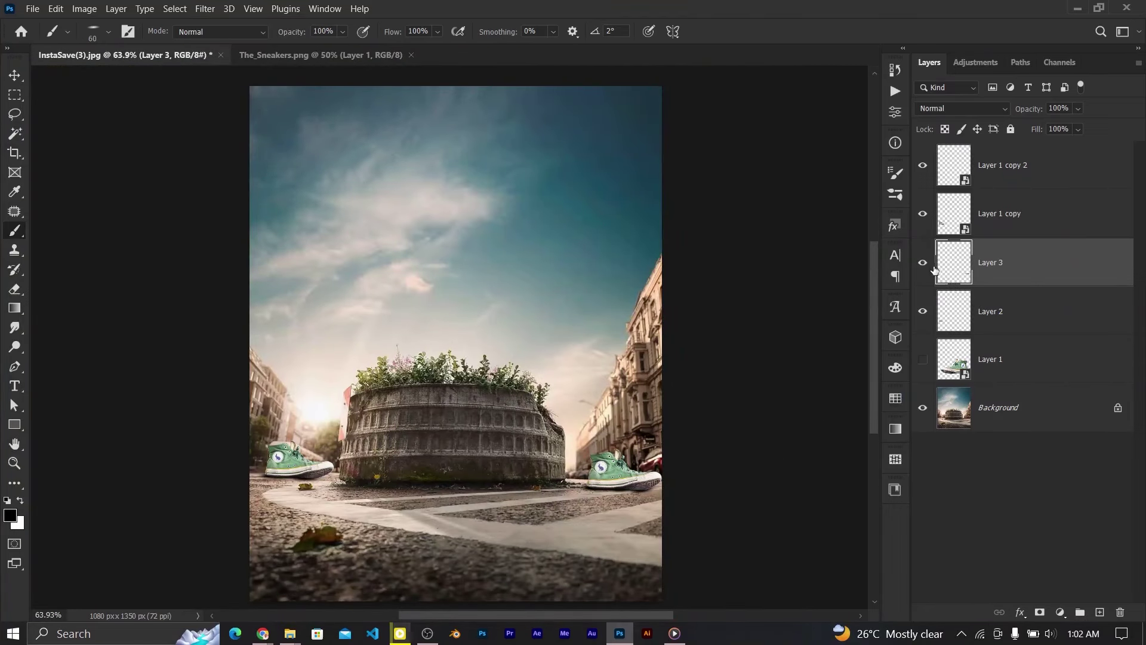
Soften the right sneaker's shadow with a 1.3-pixel Gaussian Blur.
{"action": "left_click", "coordinate": [206, 8]}
{"action": "mouse_move", "coordinate": [213, 188]}
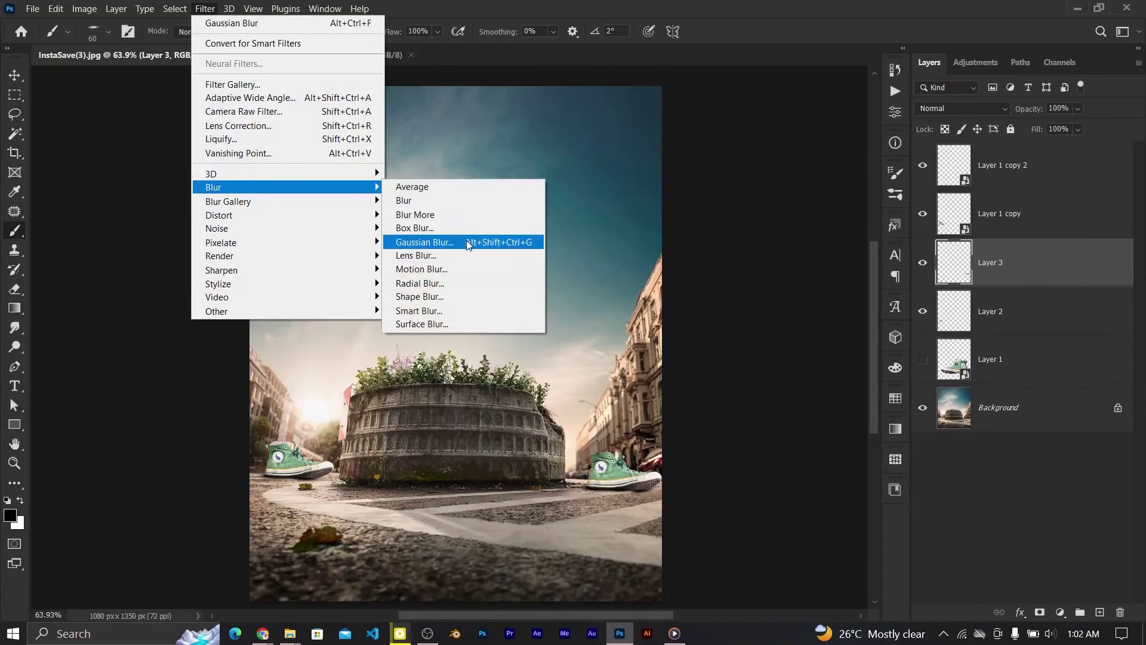
{"action": "left_click", "coordinate": [467, 240]}
{"action": "left_click_drag", "start_coordinate": [833, 325], "coordinate": [818, 324]}
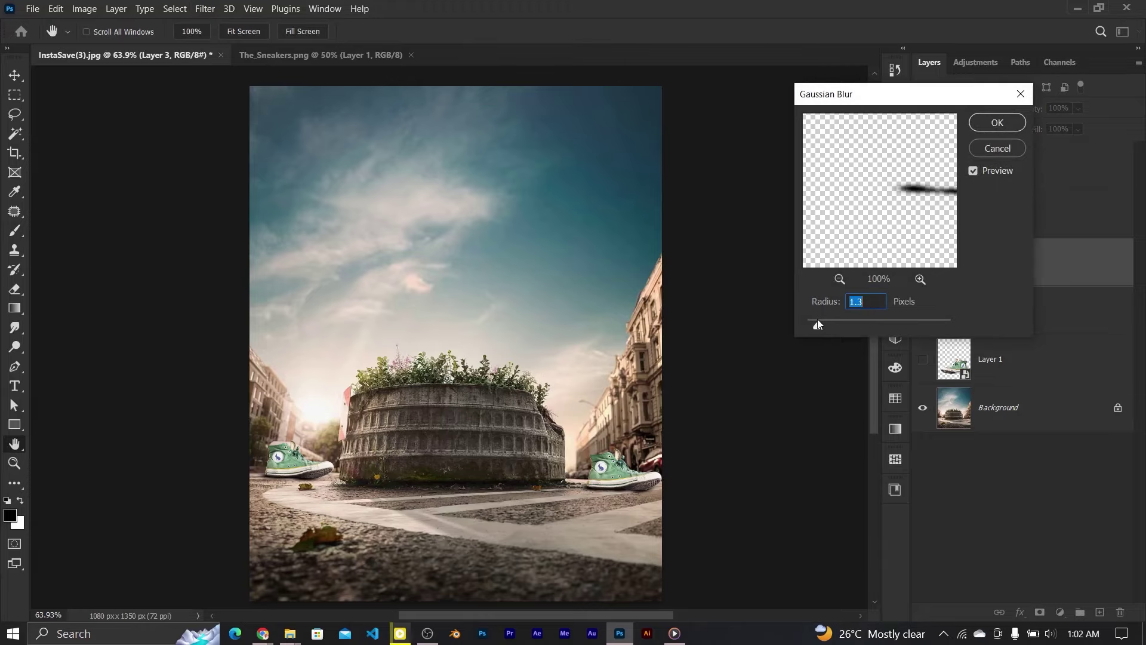
{"action": "left_click", "coordinate": [1002, 147]}
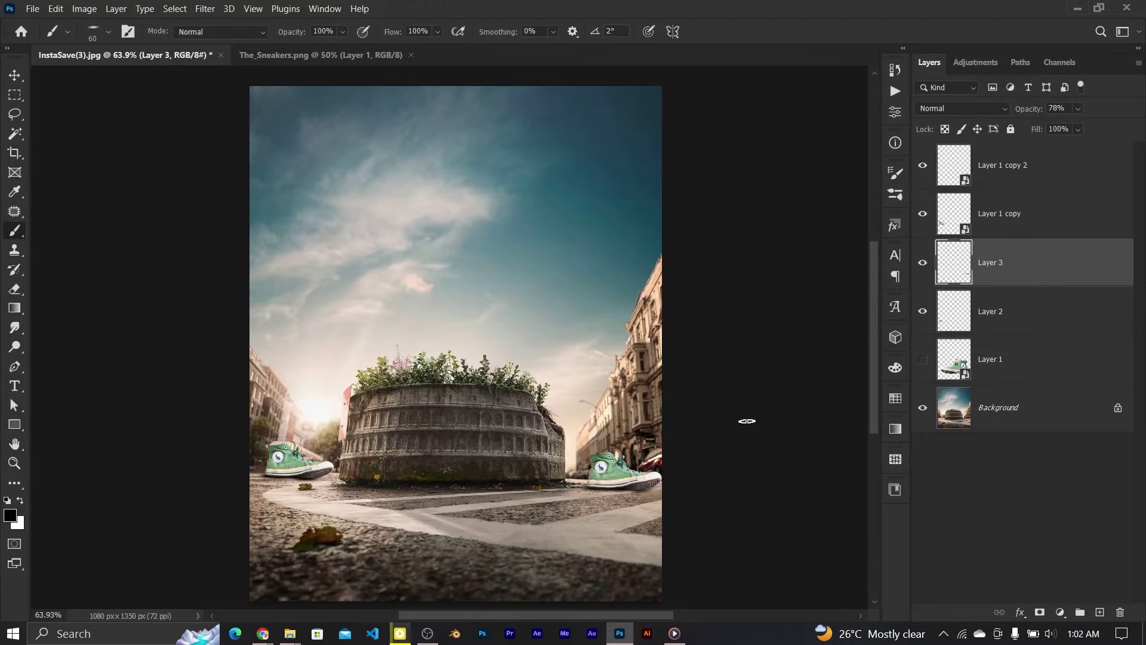
Paint additional shadow along the sneaker's sole edge.
{"action": "scroll", "coordinate": [799, 364], "scroll_direction": "up", "scroll_amount": 5}
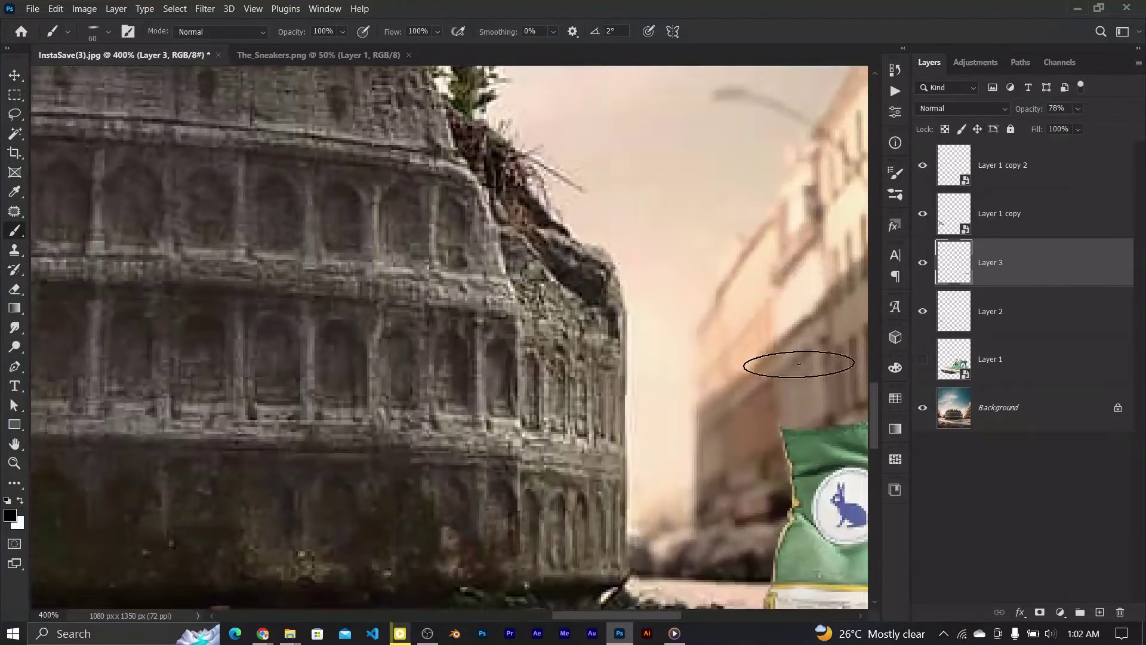
{"action": "scroll", "coordinate": [799, 364], "scroll_direction": "down", "scroll_amount": 5}
{"action": "scroll", "coordinate": [657, 358], "scroll_direction": "right", "scroll_amount": 5}
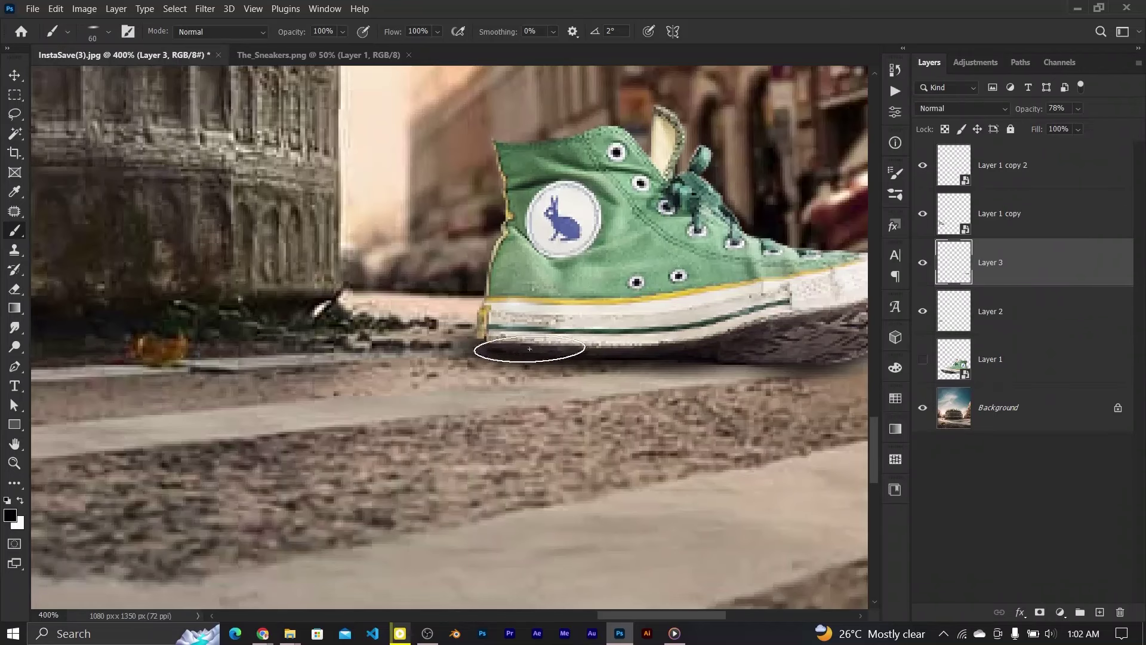
{"action": "left_click_drag", "start_coordinate": [530, 348], "coordinate": [584, 367]}
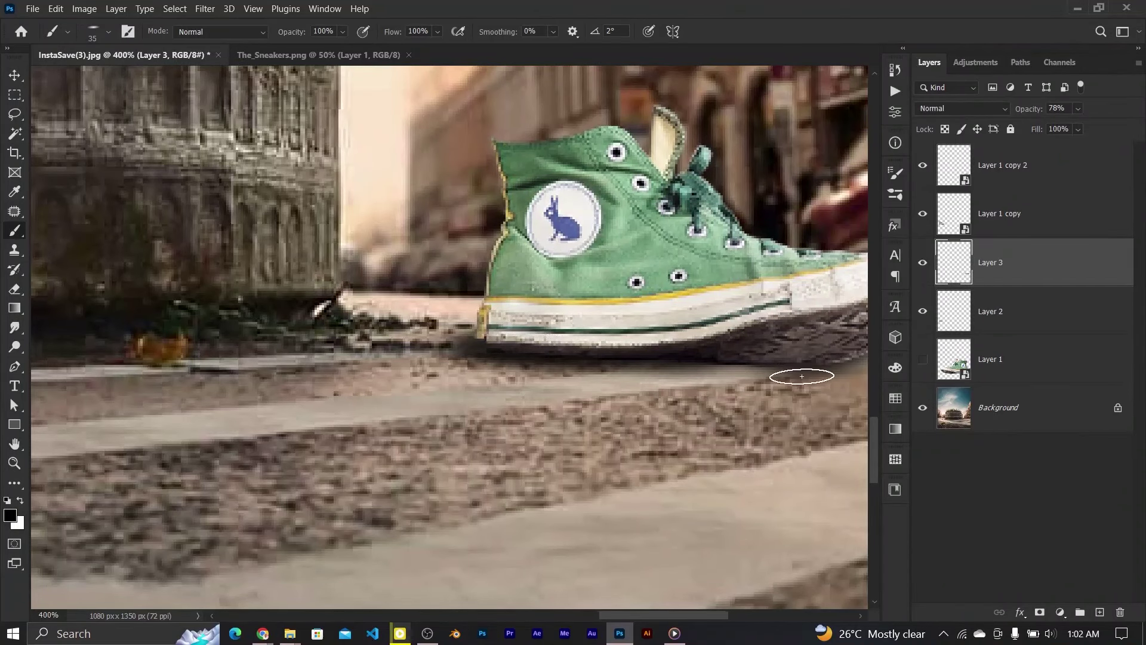
{"action": "scroll", "coordinate": [717, 364], "scroll_direction": "right", "scroll_amount": 2}
{"action": "left_click_drag", "start_coordinate": [766, 385], "coordinate": [535, 361]}
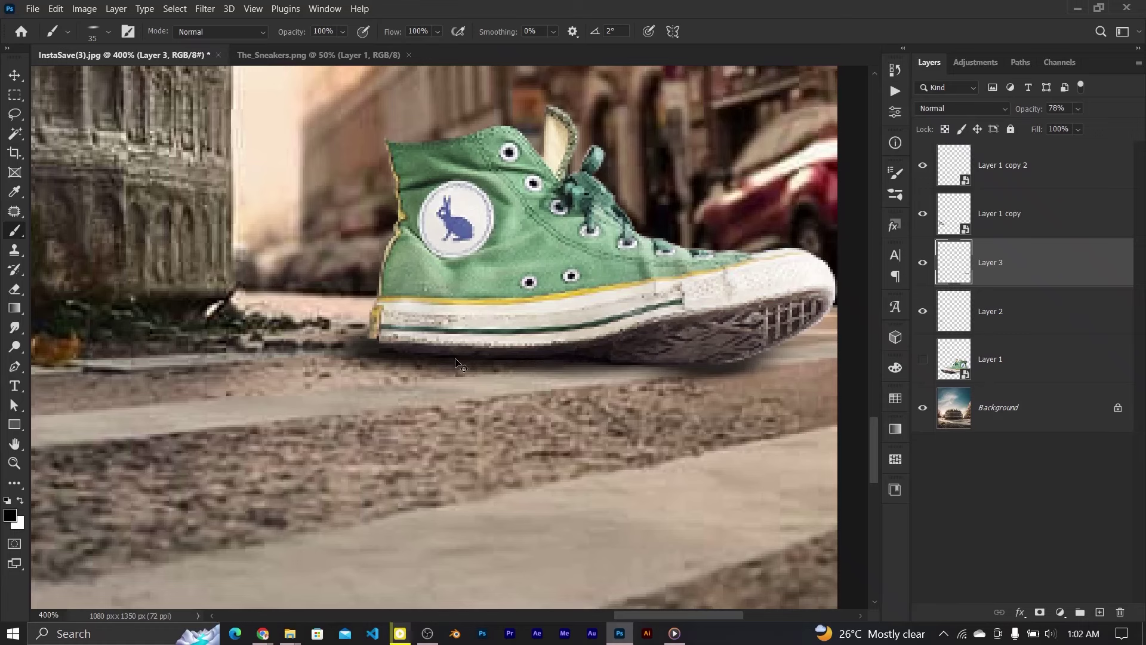
{"action": "key", "text": "ctrl+minus"}
{"action": "key", "text": "ctrl+minus"}
{"action": "key", "text": "ctrl+minus"}
Show the large sneaker layer and move it to the top of the layer stack.
{"action": "left_click", "coordinate": [17, 73]}
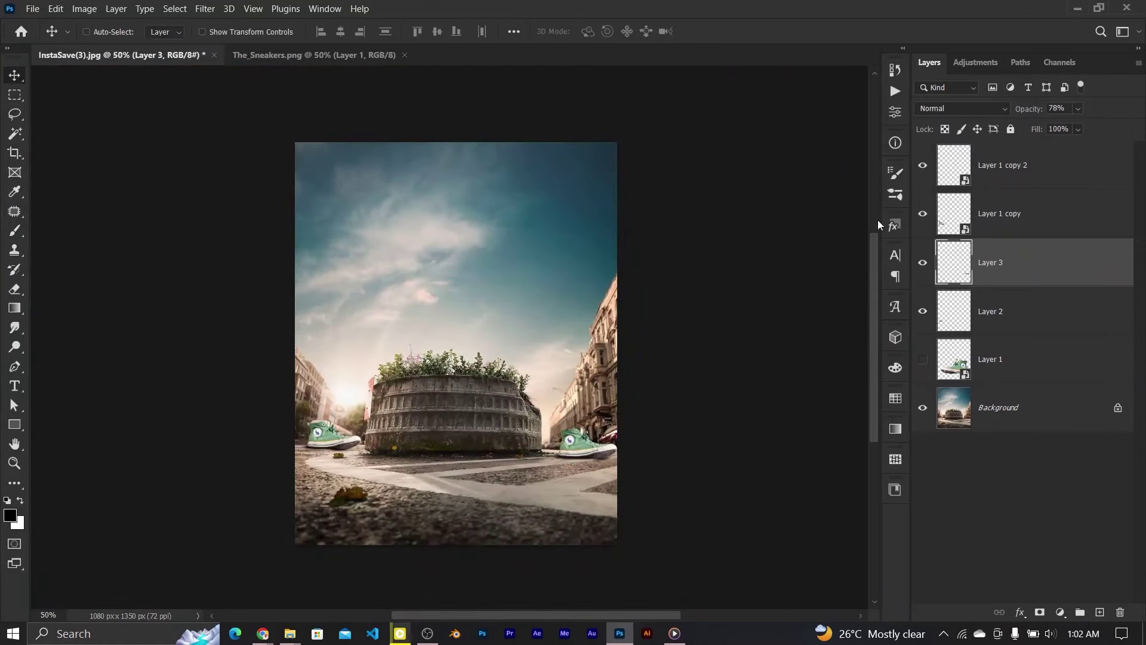
{"action": "left_click", "coordinate": [922, 359]}
{"action": "left_click_drag", "start_coordinate": [1075, 363], "coordinate": [1018, 148]}
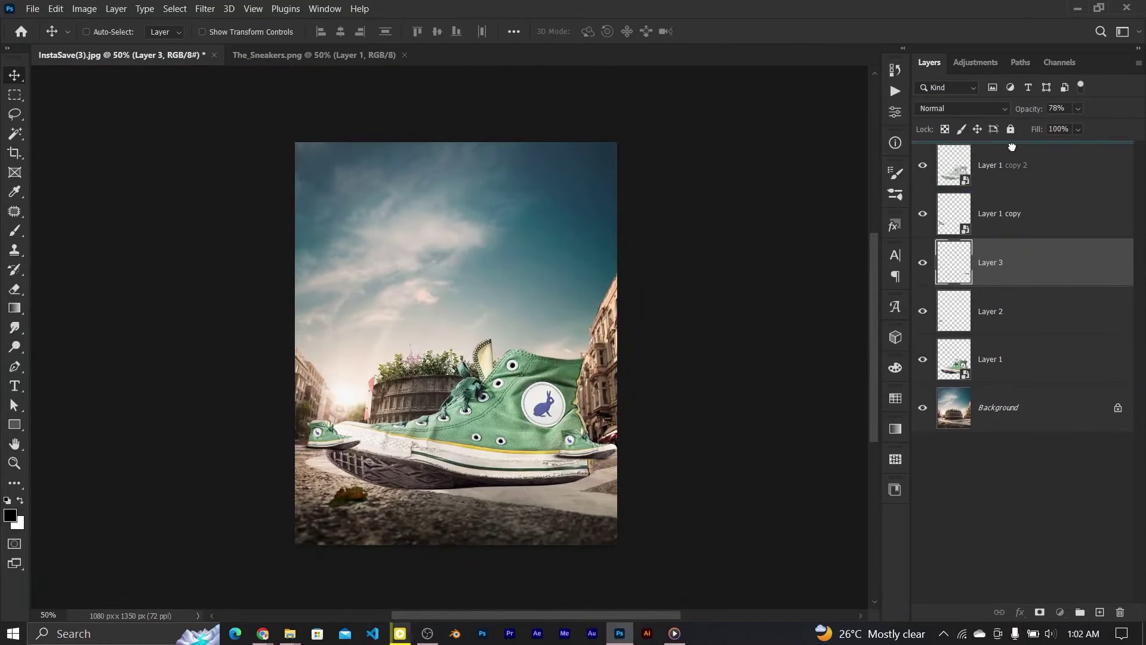
Scale the giant sneaker to about 201.6% and nudge it slightly up and left.
{"action": "key", "text": "ctrl+t"}
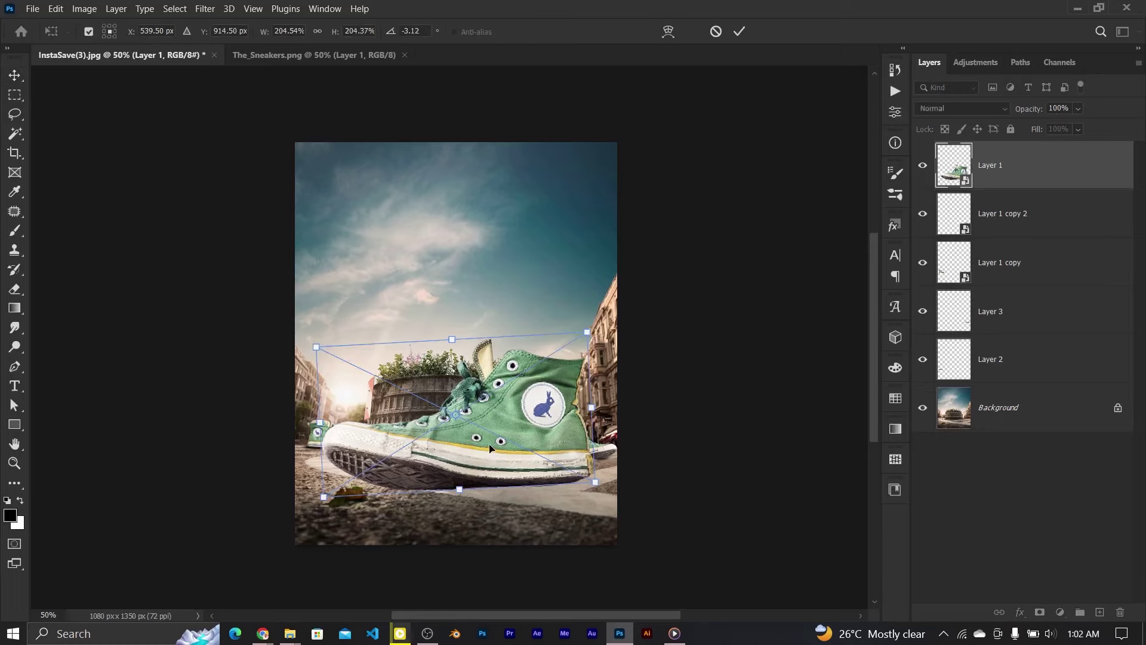
{"action": "mouse_move", "coordinate": [596, 316]}
{"action": "left_mouse_down"}
{"action": "mouse_move", "coordinate": [629, 302]}
{"action": "mouse_move", "coordinate": [582, 344]}
{"action": "left_mouse_up"}
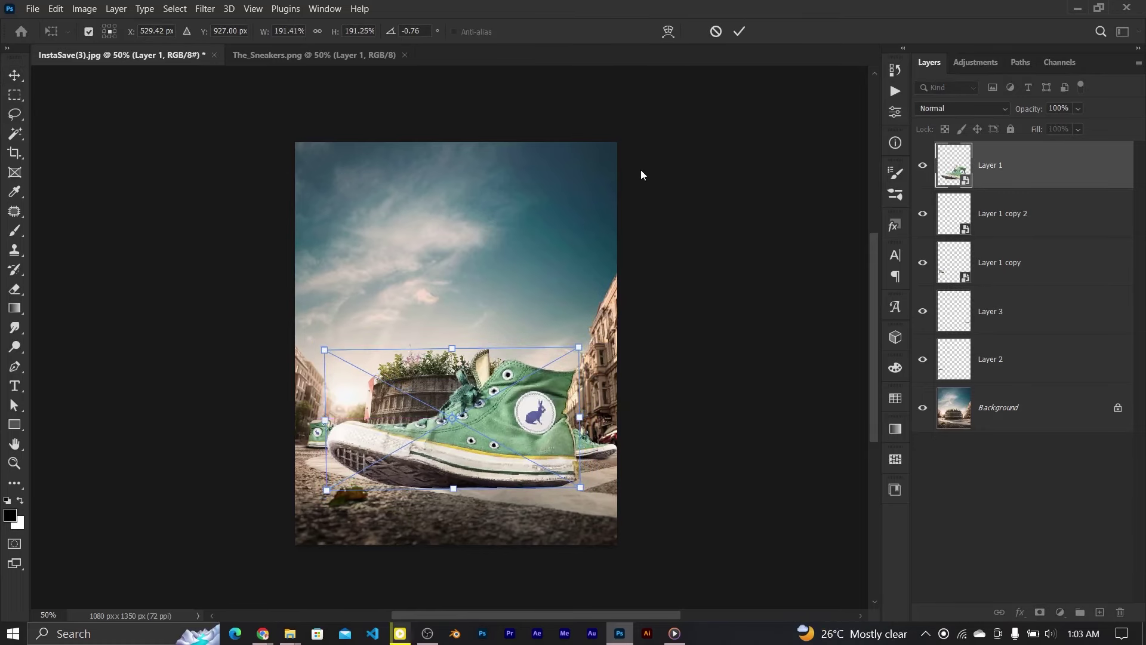
{"action": "left_click", "coordinate": [739, 31]}
{"action": "key", "text": "ctrl+t"}
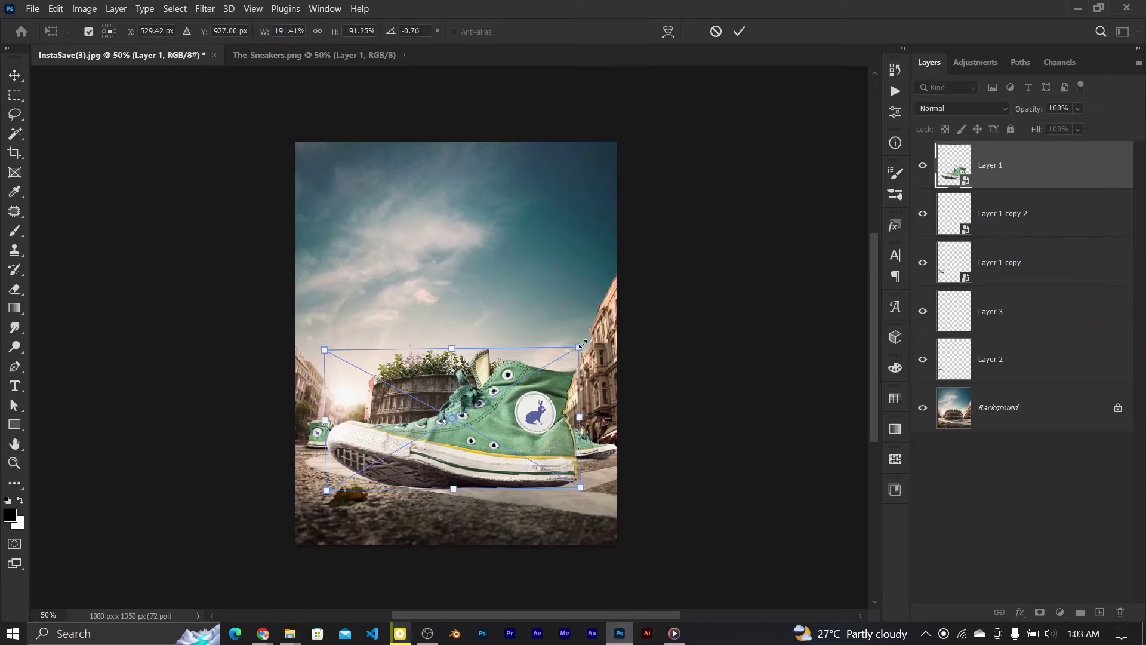
{"action": "left_click_drag", "start_coordinate": [582, 344], "coordinate": [587, 340]}
{"action": "left_click_drag", "start_coordinate": [475, 463], "coordinate": [474, 459]}
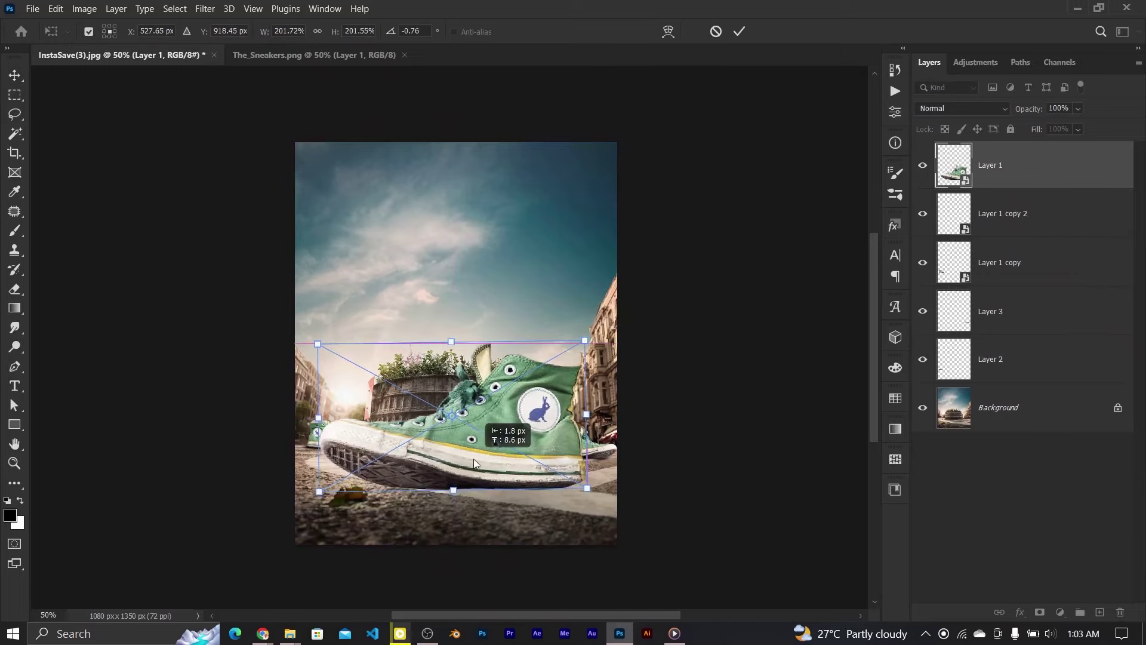
{"action": "left_click", "coordinate": [740, 31]}
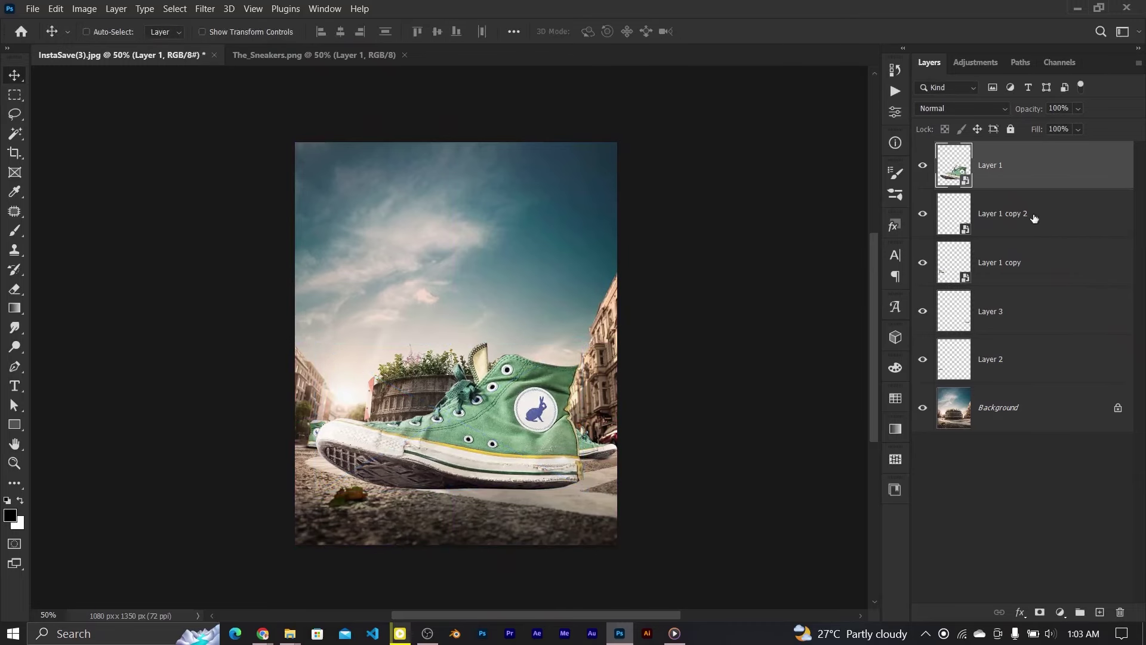
Hide the giant sneaker and darken Layer 1 copy 2 with a clipped Curves, adjusting its Red channel.
{"action": "left_click", "coordinate": [923, 165]}
{"action": "left_click", "coordinate": [993, 227]}
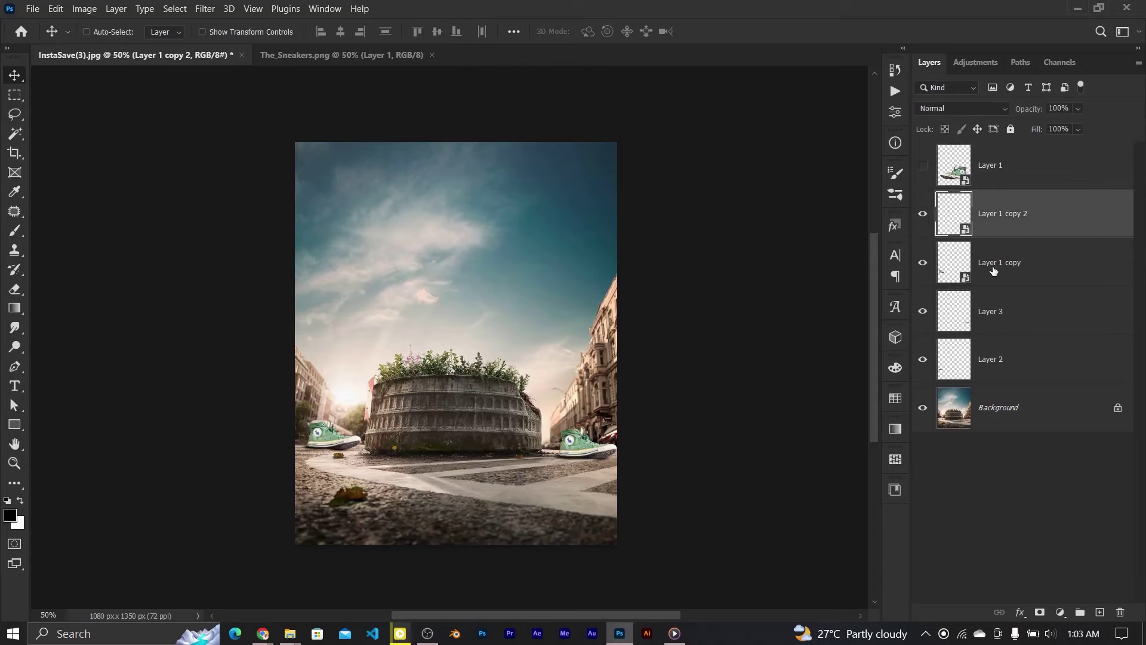
{"action": "left_click", "coordinate": [1060, 612]}
{"action": "left_click", "coordinate": [1051, 432]}
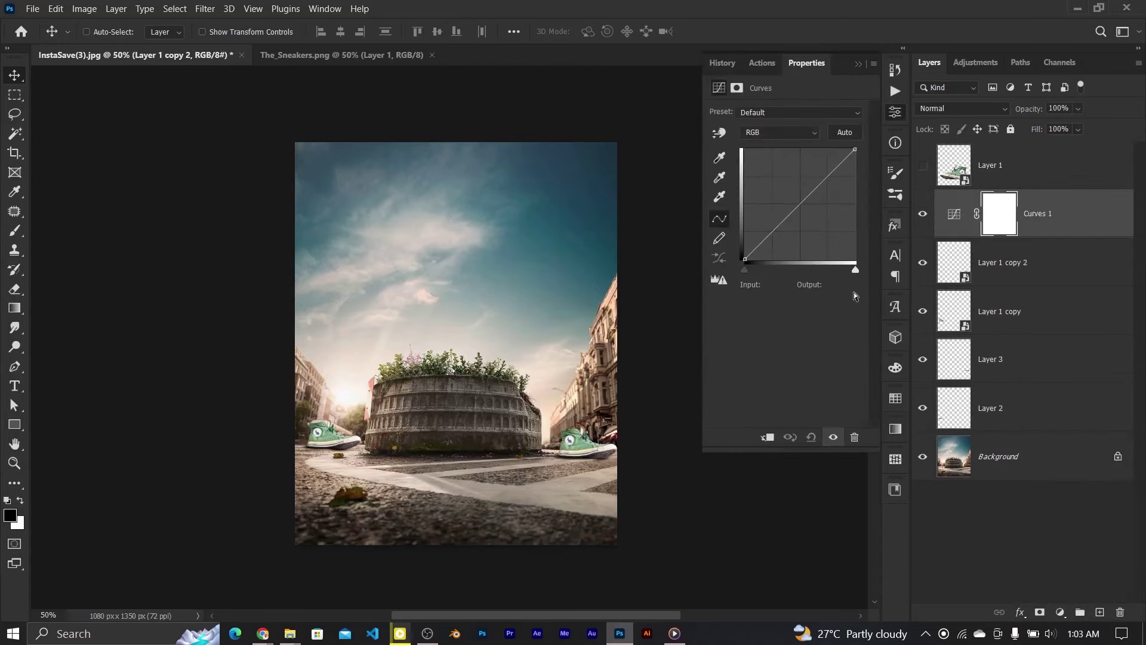
{"action": "left_click", "coordinate": [767, 438]}
{"action": "key", "text": "ctrl+plus"}
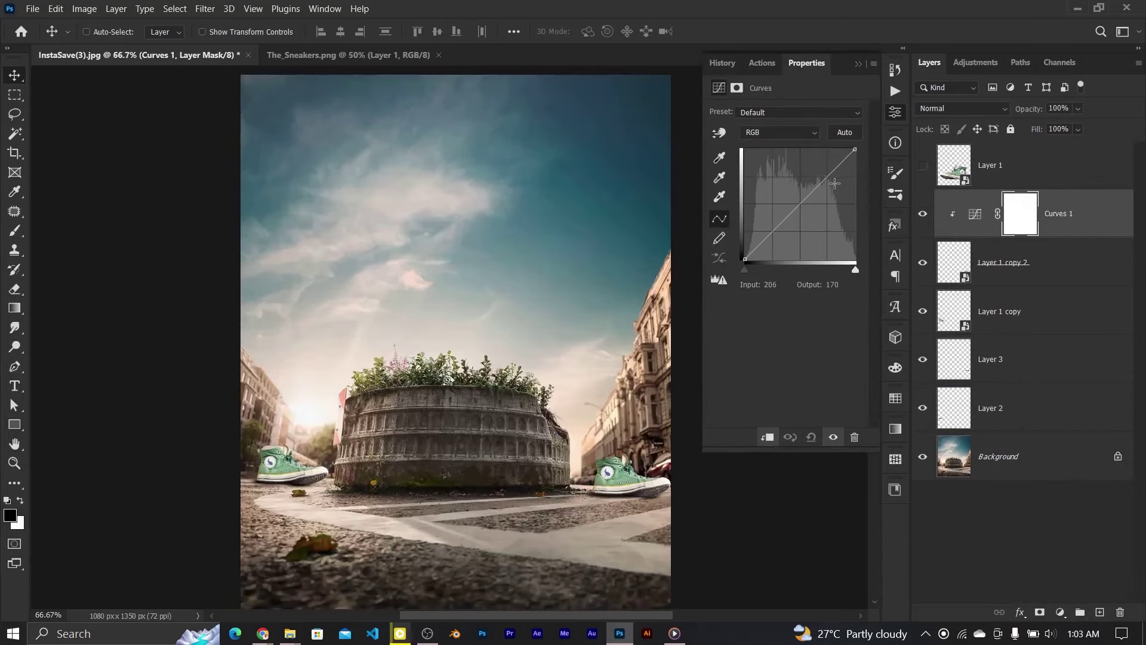
{"action": "left_click_drag", "start_coordinate": [801, 204], "coordinate": [805, 215]}
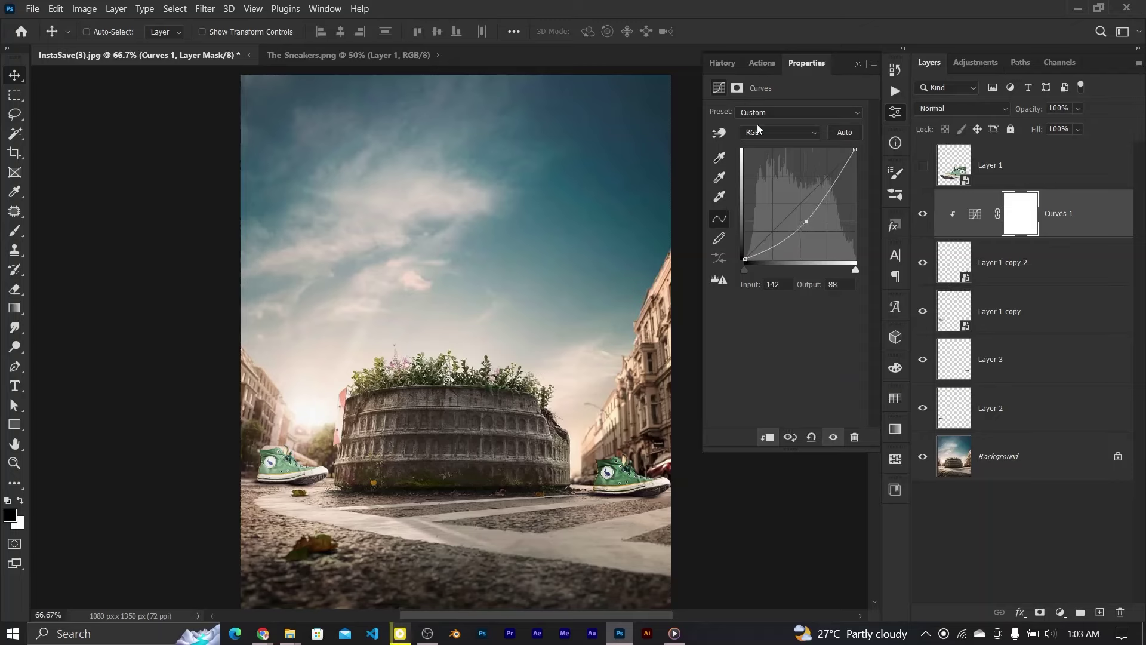
{"action": "left_click", "coordinate": [776, 132]}
{"action": "left_click", "coordinate": [768, 156]}
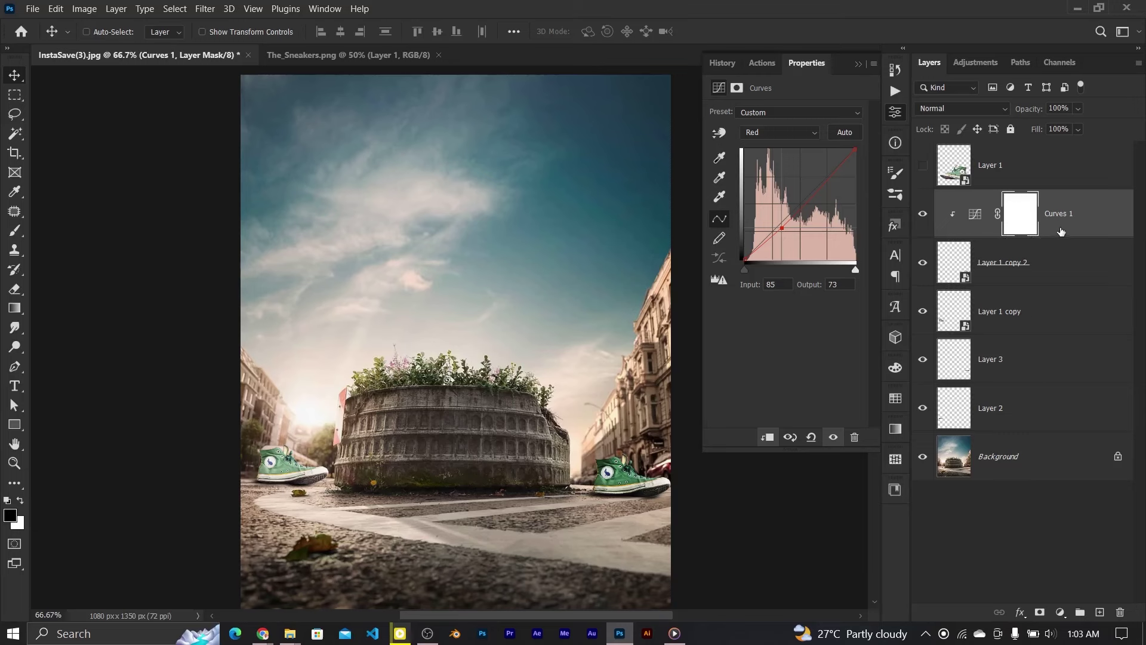
Copy the Curves adjustment onto Layer 1 copy, clip it, and target its mask.
{"action": "left_click_drag", "start_coordinate": [1068, 222], "coordinate": [1063, 287]}
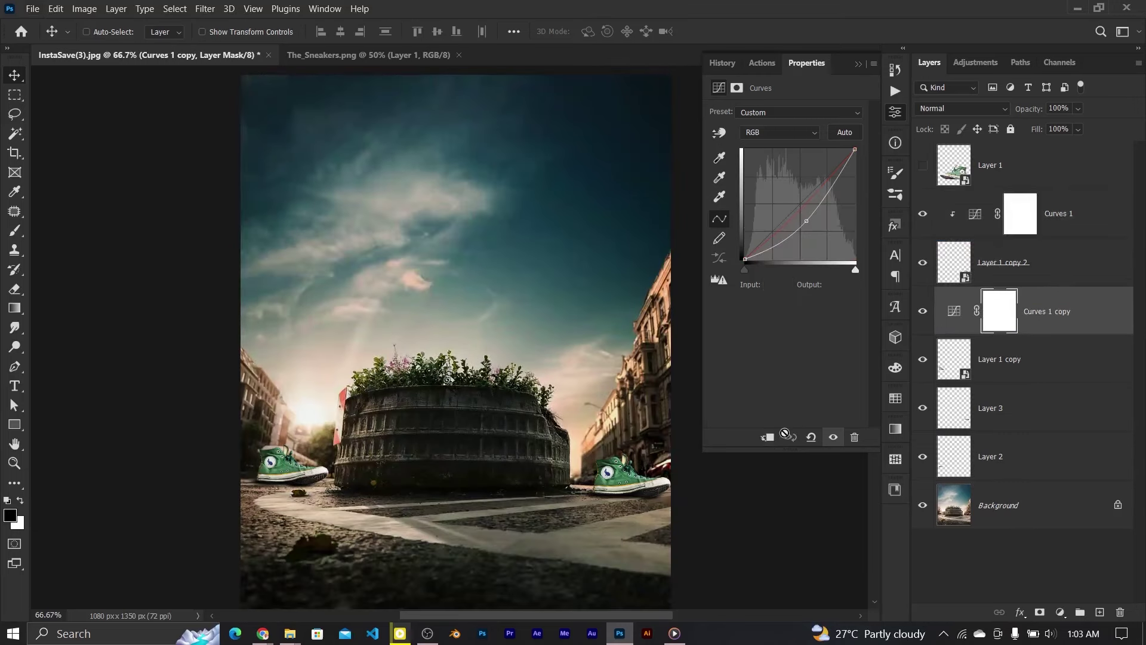
{"action": "left_click", "coordinate": [767, 437]}
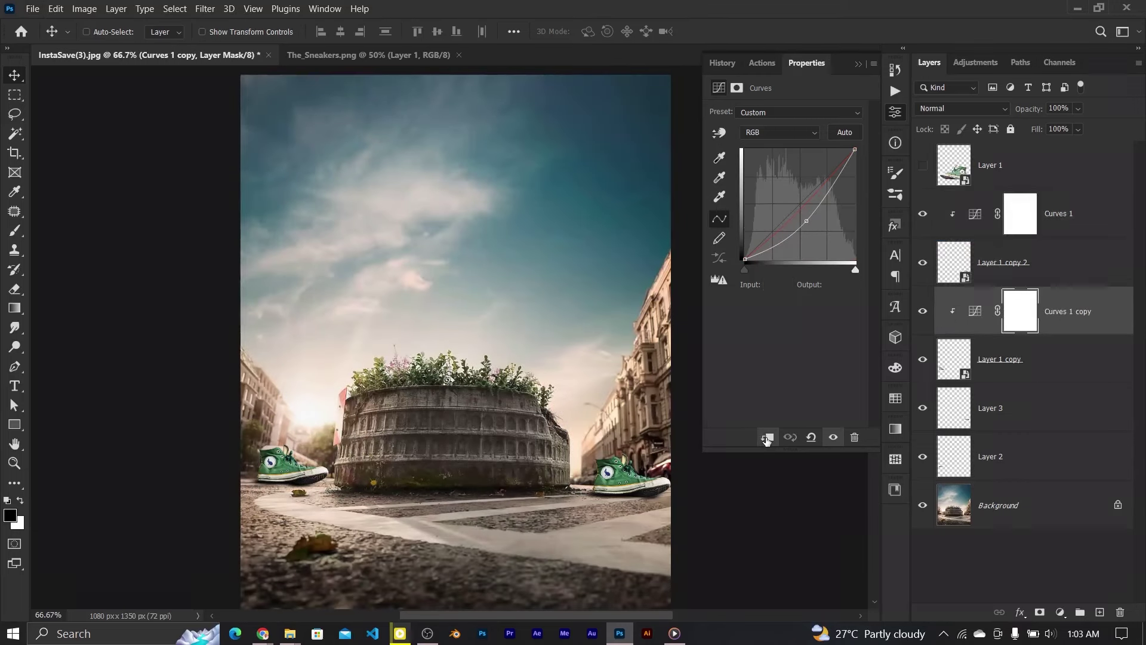
{"action": "left_click", "coordinate": [923, 312]}
{"action": "left_click", "coordinate": [923, 312]}
{"action": "left_click", "coordinate": [1036, 325]}
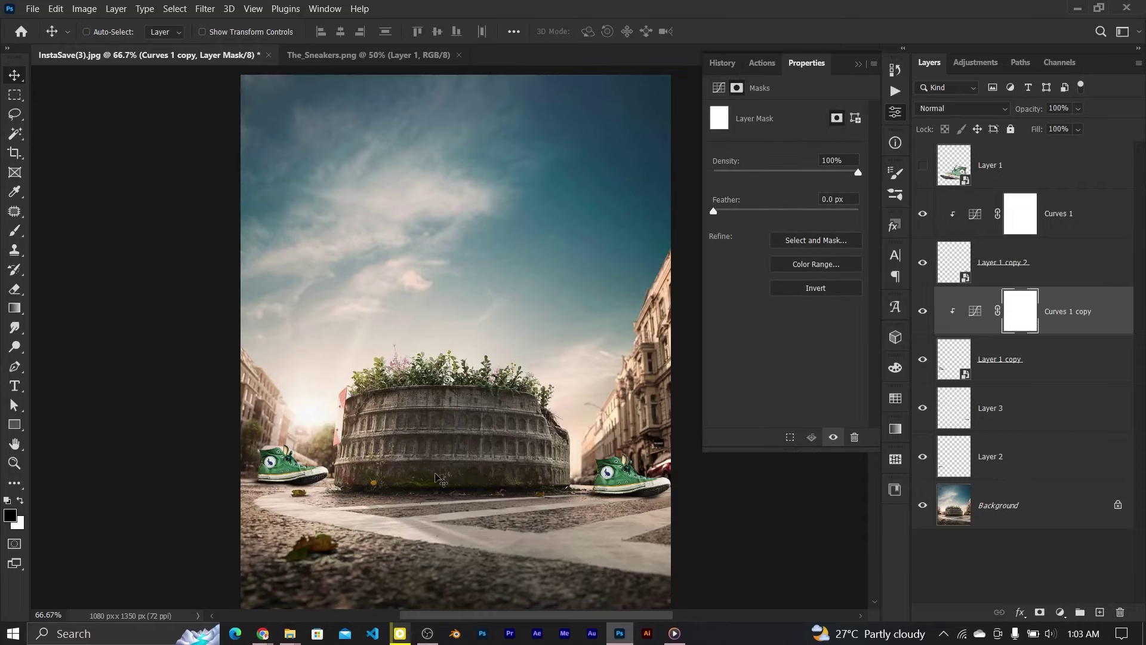
Set up a soft round brush at 50 px and 18% opacity for mask touch-ups.
{"action": "left_click", "coordinate": [14, 234]}
{"action": "key", "text": "ctrl+plus"}
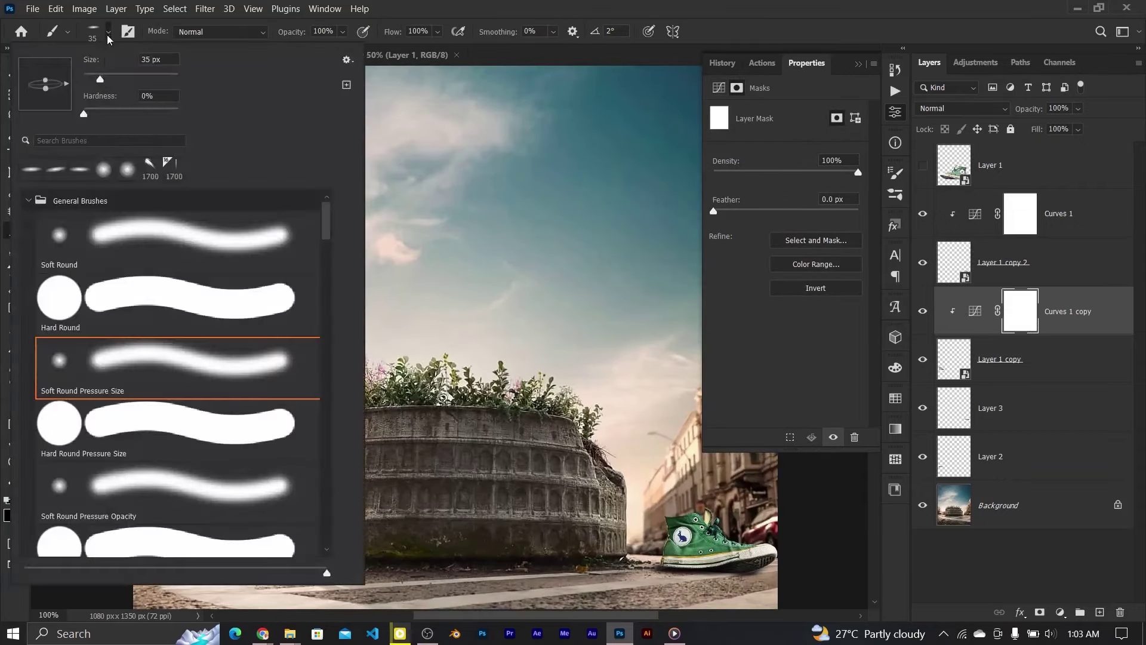
{"action": "left_click", "coordinate": [100, 33]}
{"action": "key", "text": "Escape"}
{"action": "key", "text": "ctrl+plus"}
{"action": "scroll", "coordinate": [370, 361], "scroll_direction": "down", "scroll_amount": 5}
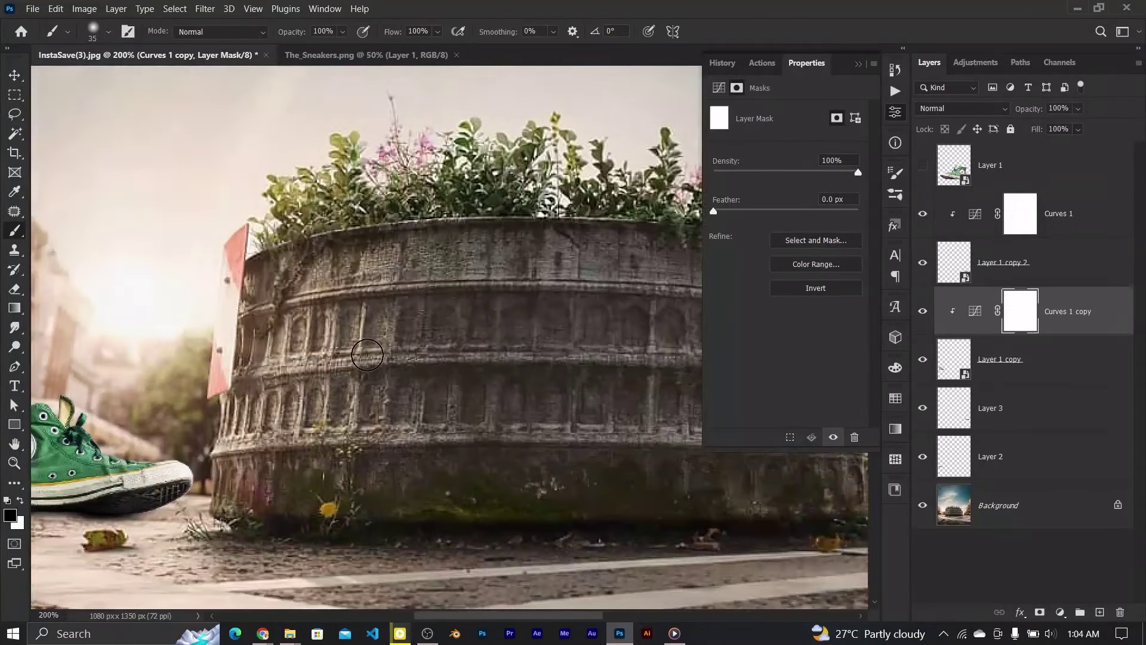
{"action": "scroll", "coordinate": [370, 362], "scroll_direction": "left", "scroll_amount": 5}
{"action": "key", "text": "ctrl+plus"}
{"action": "scroll", "coordinate": [366, 353], "scroll_direction": "down", "scroll_amount": 5}
{"action": "key", "text": "bracketright"}
{"action": "key", "text": "bracketright"}
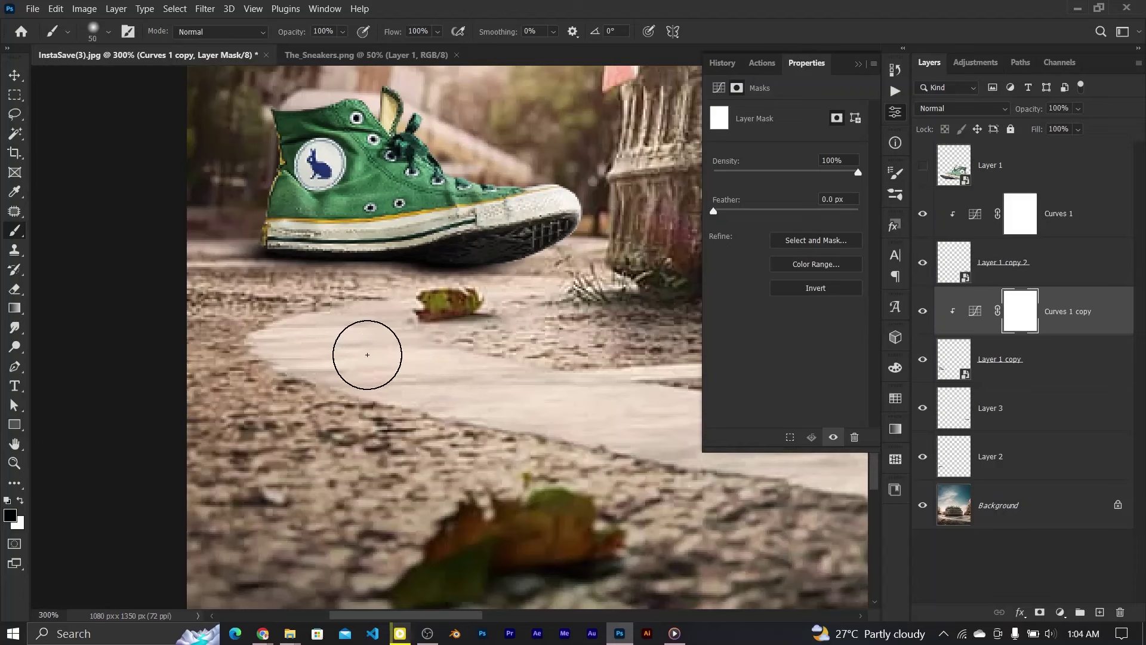
{"action": "scroll", "coordinate": [366, 353], "scroll_direction": "up", "scroll_amount": 3}
{"action": "type", "text": "23"}
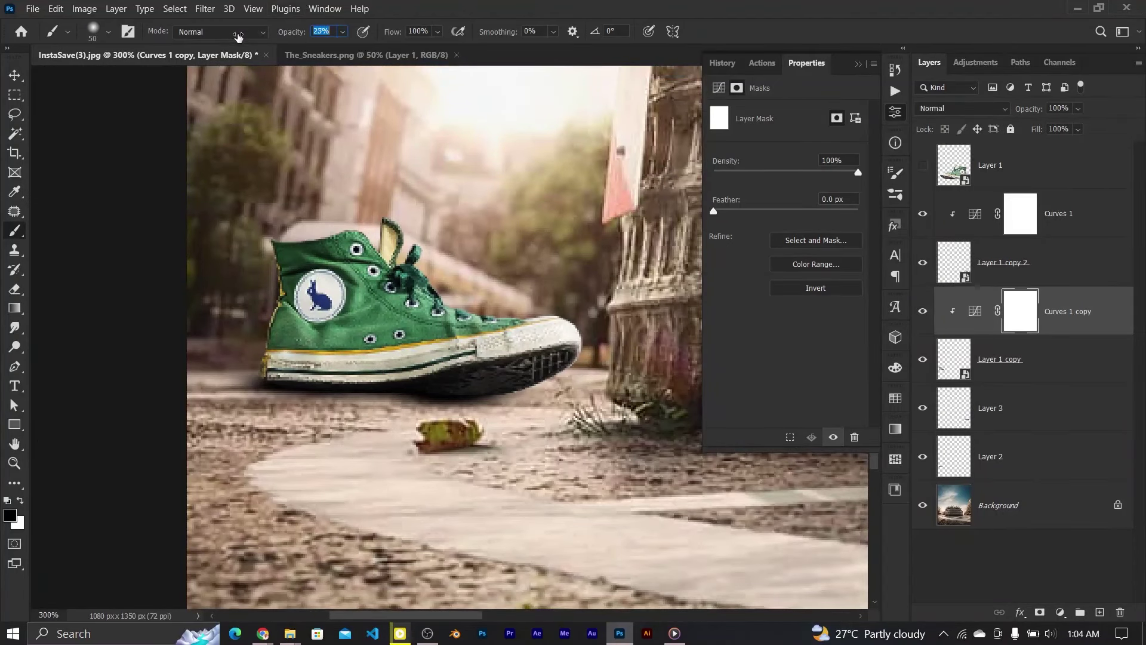
{"action": "type", "text": "18"}
{"action": "key", "text": "Return"}
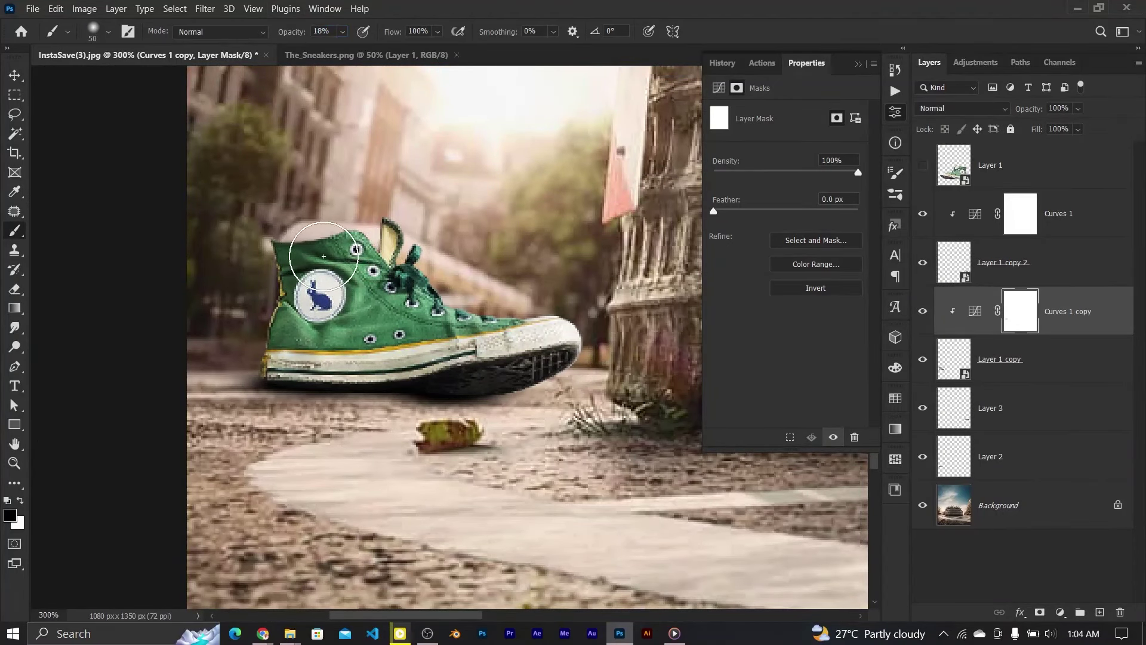
{"action": "key", "text": "ctrl+0"}
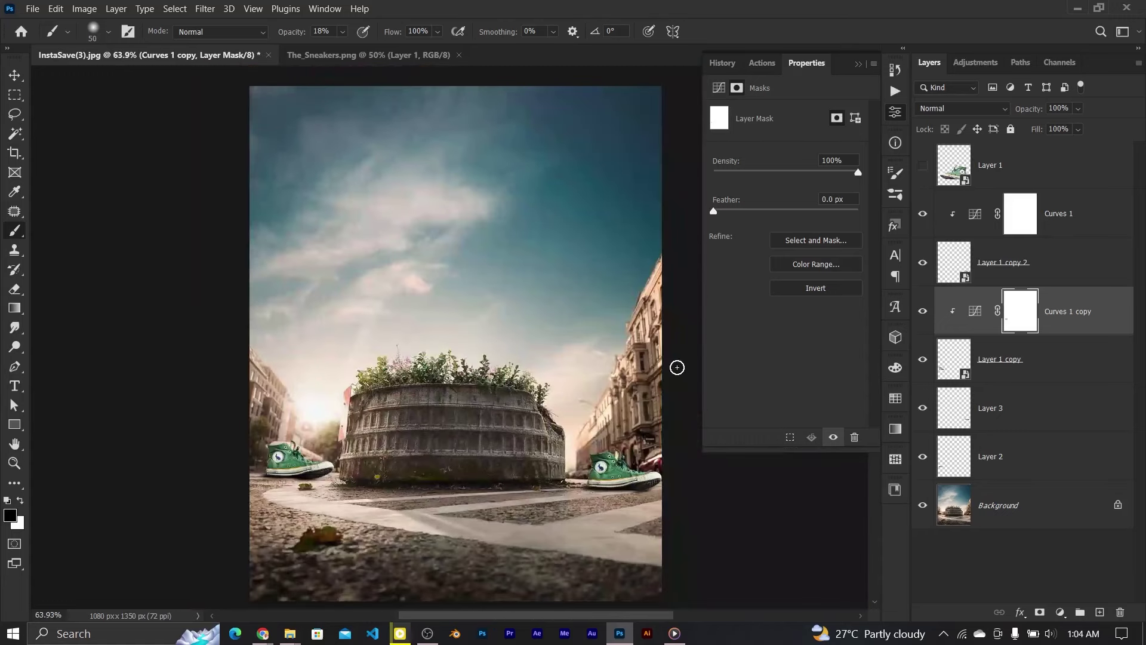
Show the giant sneaker again and add a new empty layer above Curves 1 for a shadow.
{"action": "left_click", "coordinate": [923, 165]}
{"action": "left_click", "coordinate": [991, 164]}
{"action": "left_click", "coordinate": [1060, 213]}
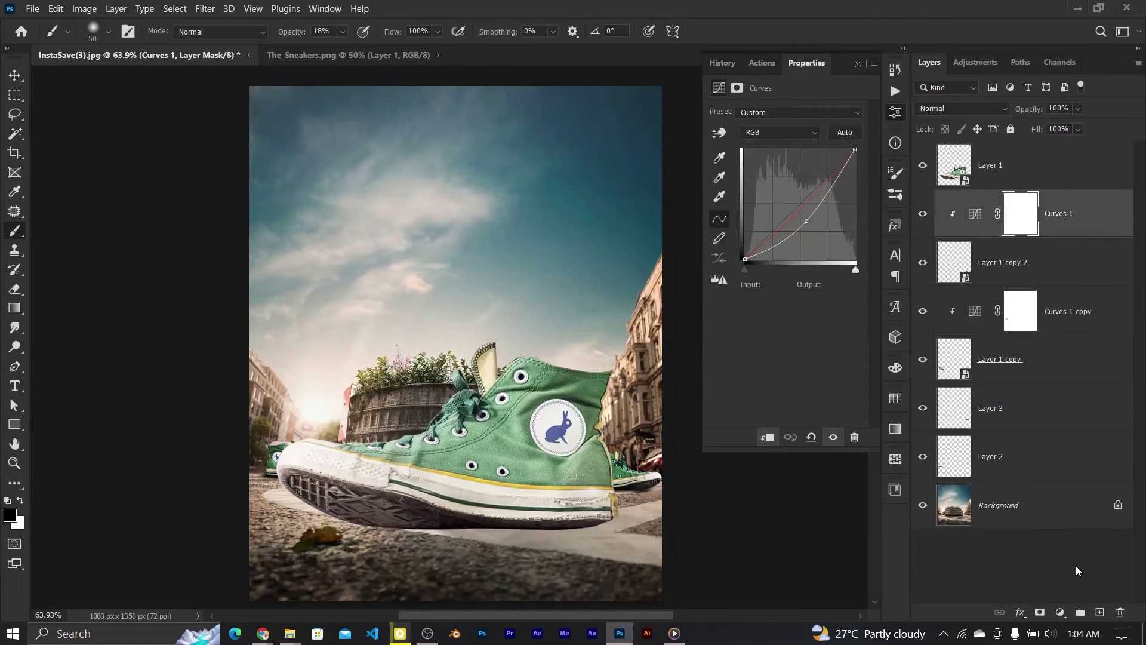
{"action": "left_click", "coordinate": [1100, 612]}
Set up a flat brush at -1° angle, 500 px size and full opacity.
{"action": "left_click", "coordinate": [107, 33]}
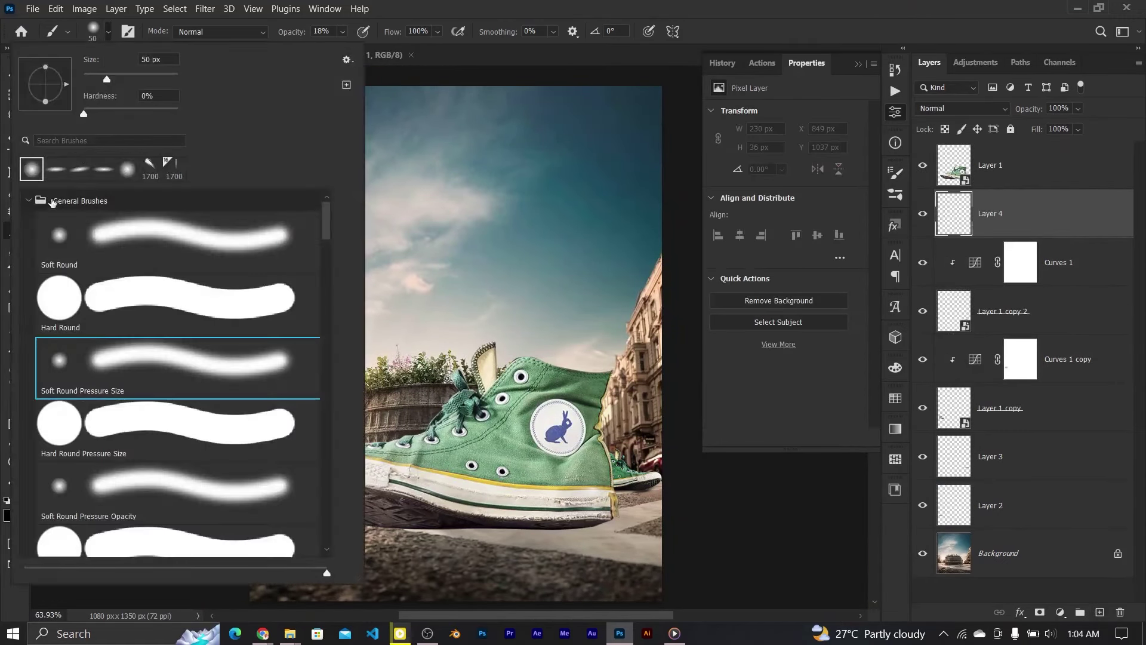
{"action": "left_click", "coordinate": [57, 173]}
{"action": "key", "text": "Return"}
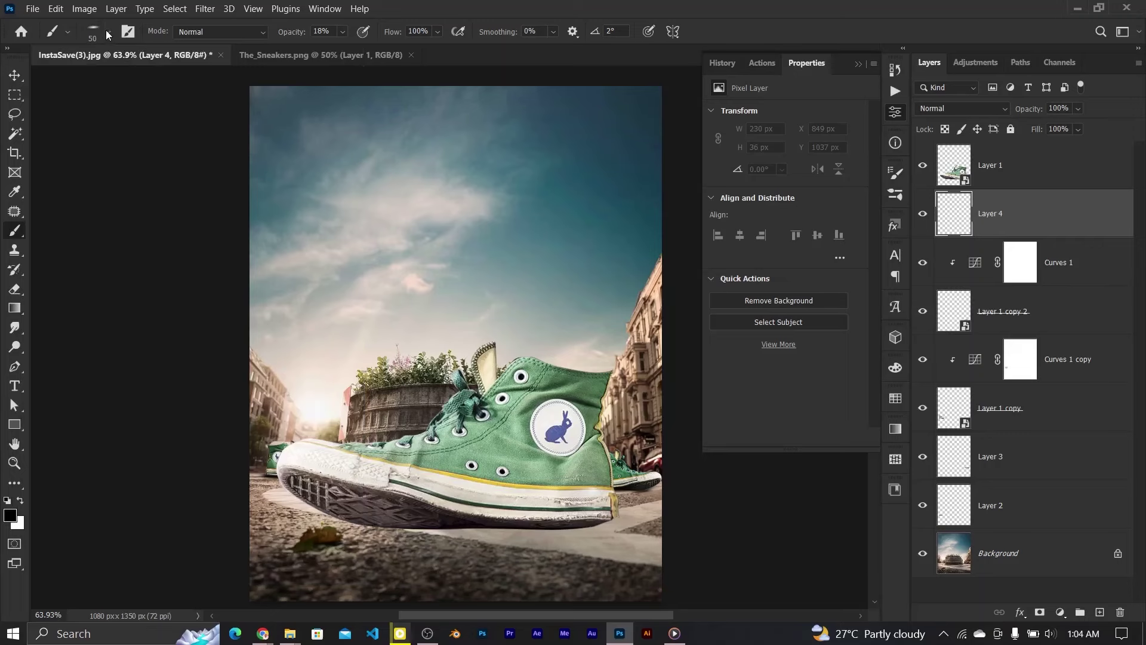
{"action": "left_click", "coordinate": [108, 33]}
{"action": "left_click_drag", "start_coordinate": [69, 85], "coordinate": [69, 86]}
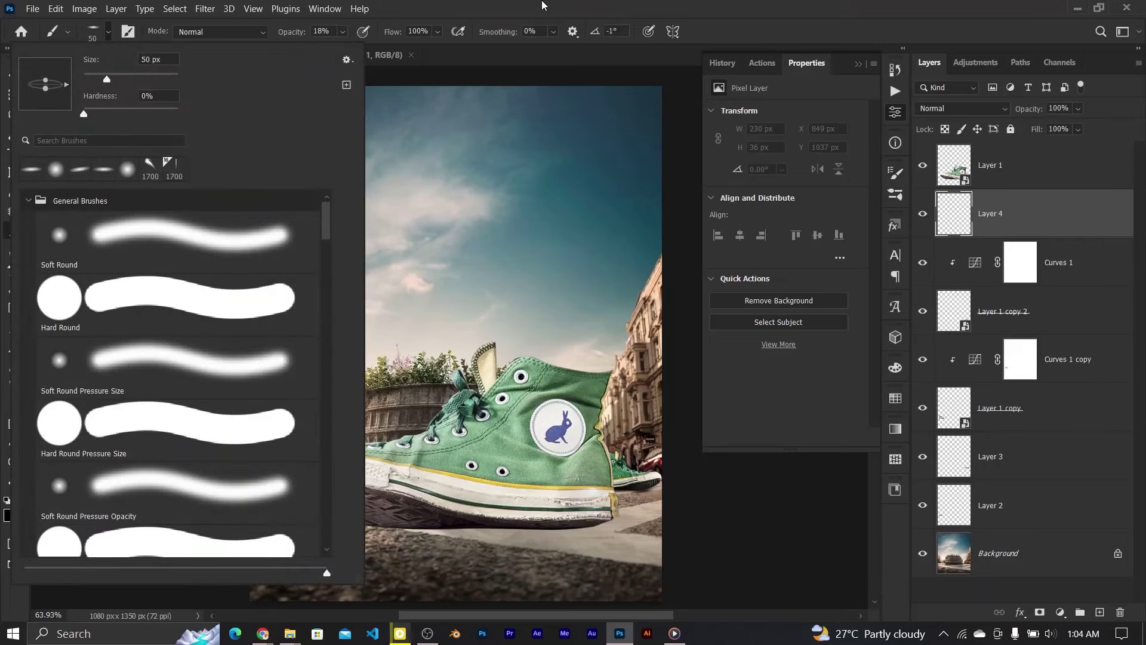
{"action": "key", "text": "Return"}
{"action": "left_click", "coordinate": [861, 65]}
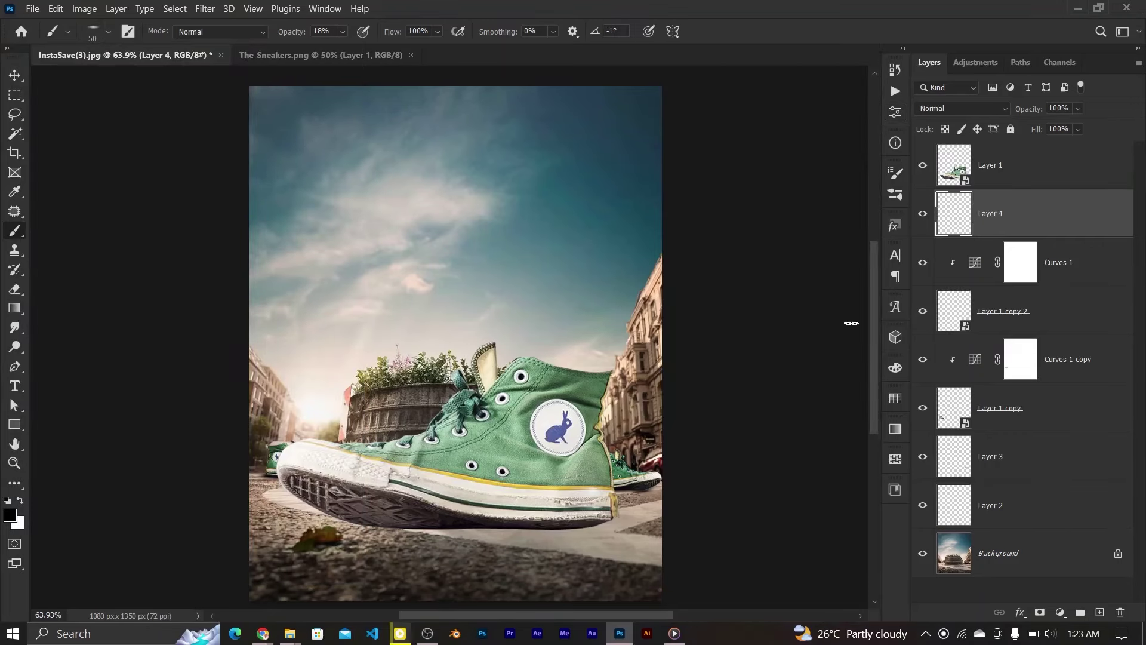
{"action": "key", "text": "ctrl+plus"}
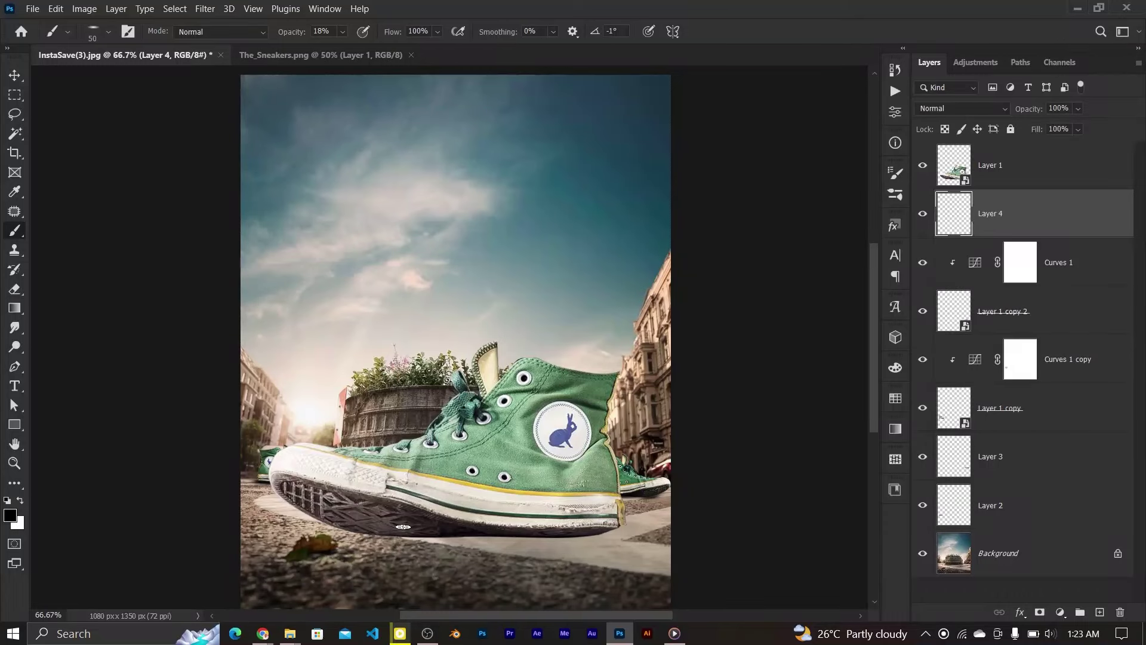
{"action": "key", "text": "bracketright"}
{"action": "key", "text": "bracketright"}
{"action": "key", "text": "bracketright"}
{"action": "key", "text": "bracketright"}
{"action": "key", "text": "bracketright"}
{"action": "key", "text": "bracketright"}
{"action": "key", "text": "bracketright"}
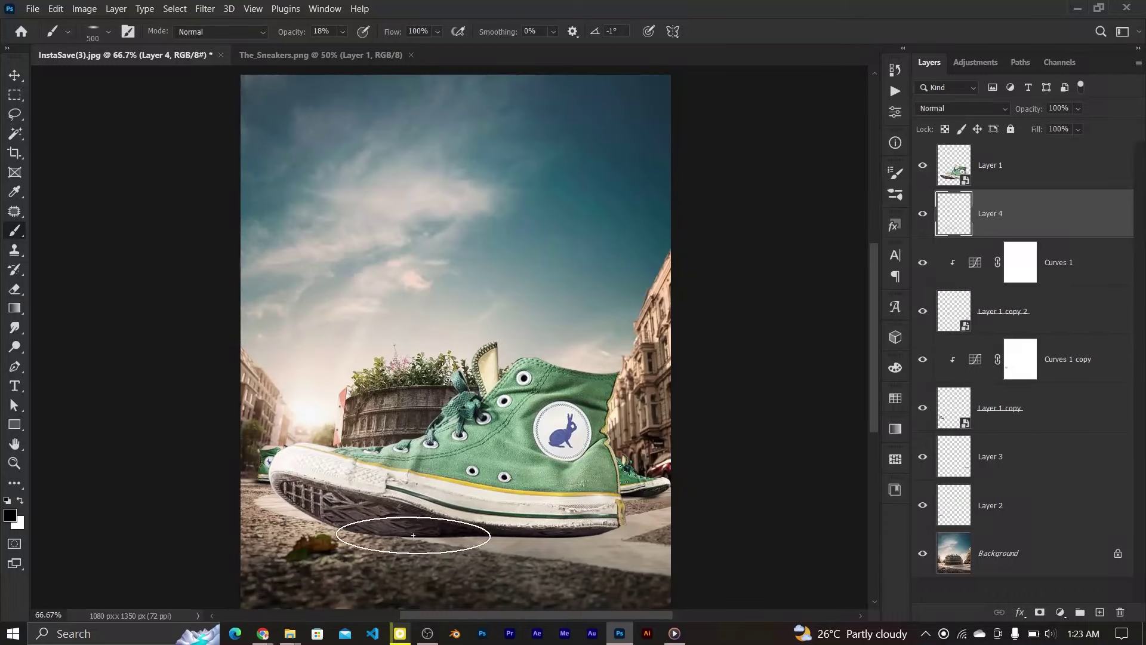
{"action": "key", "text": "0"}
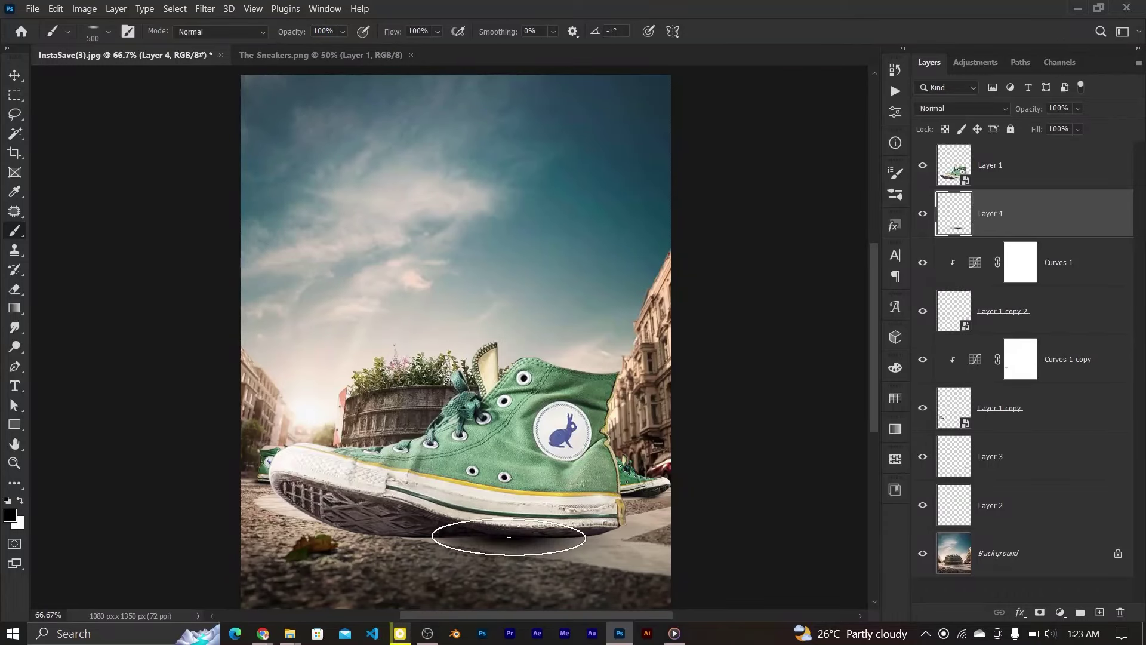
Paint a soft dark shadow under the sneaker's sole and heel, lowering opacity to 82%.
{"action": "mouse_move", "coordinate": [486, 531]}
{"action": "left_mouse_down"}
{"action": "mouse_move", "coordinate": [555, 534]}
{"action": "mouse_move", "coordinate": [434, 543]}
{"action": "mouse_move", "coordinate": [587, 529]}
{"action": "left_mouse_up"}
{"action": "key", "text": "bracketleft"}
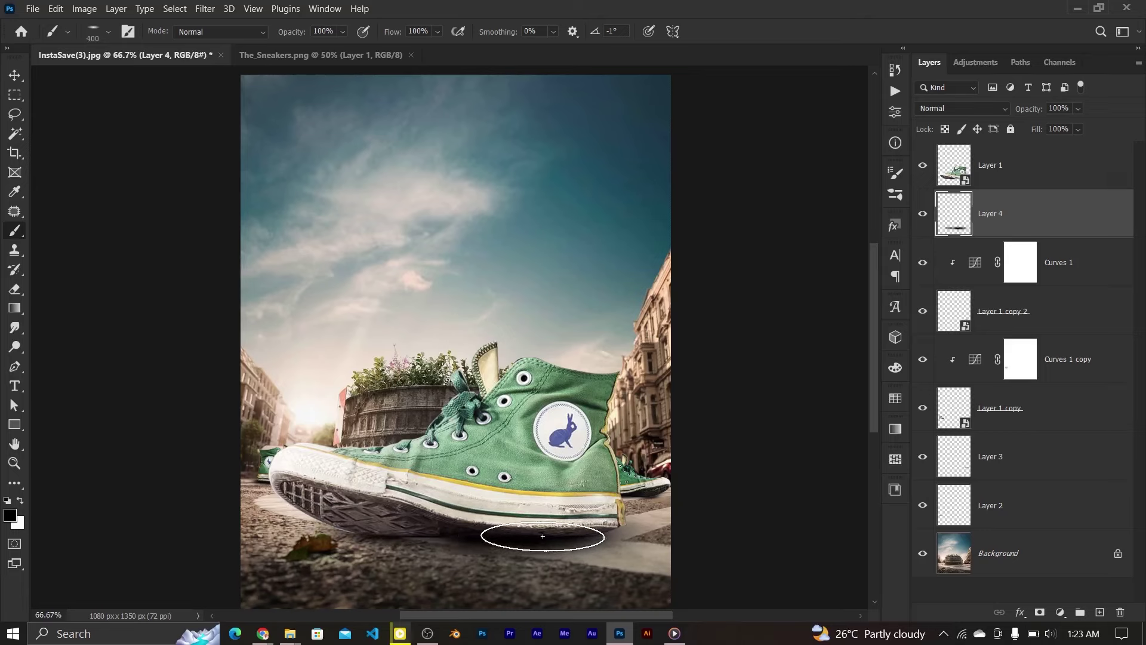
{"action": "key", "text": "bracketleft"}
{"action": "key", "text": "bracketleft"}
{"action": "key", "text": "bracketleft"}
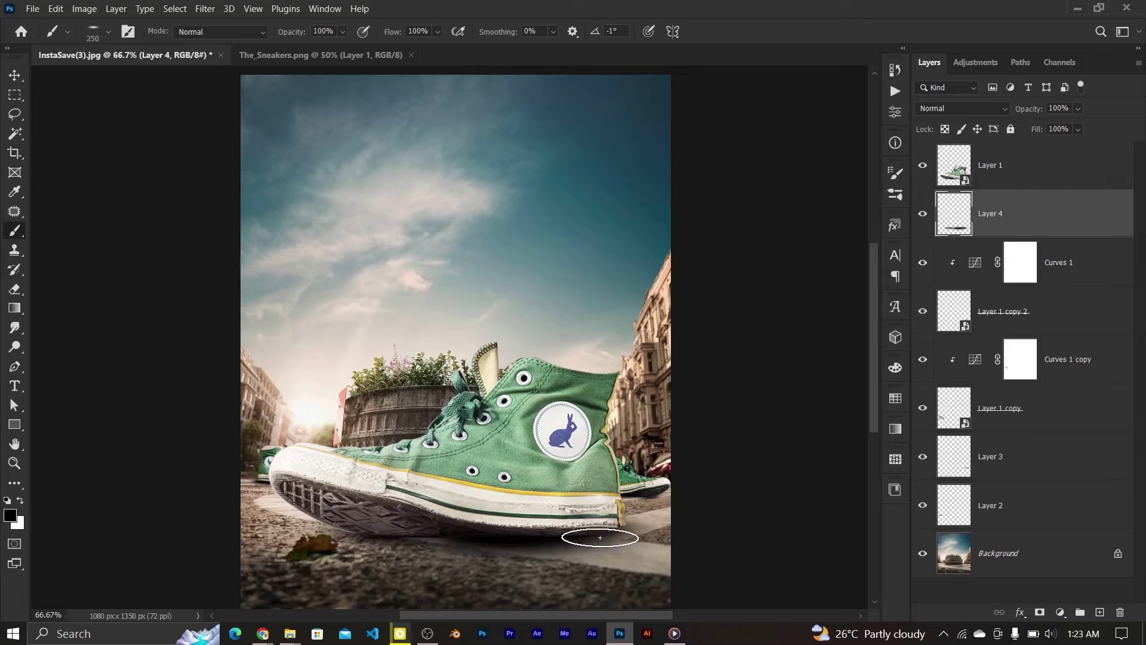
{"action": "left_click_drag", "start_coordinate": [594, 536], "coordinate": [599, 544]}
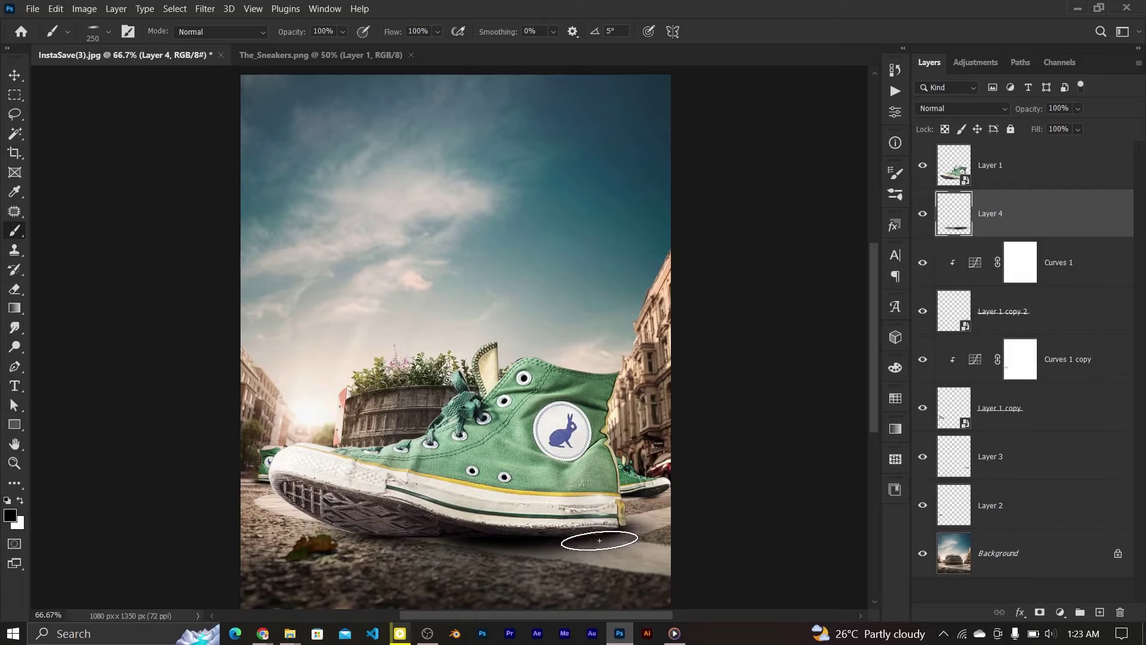
{"action": "key", "text": "bracketleft"}
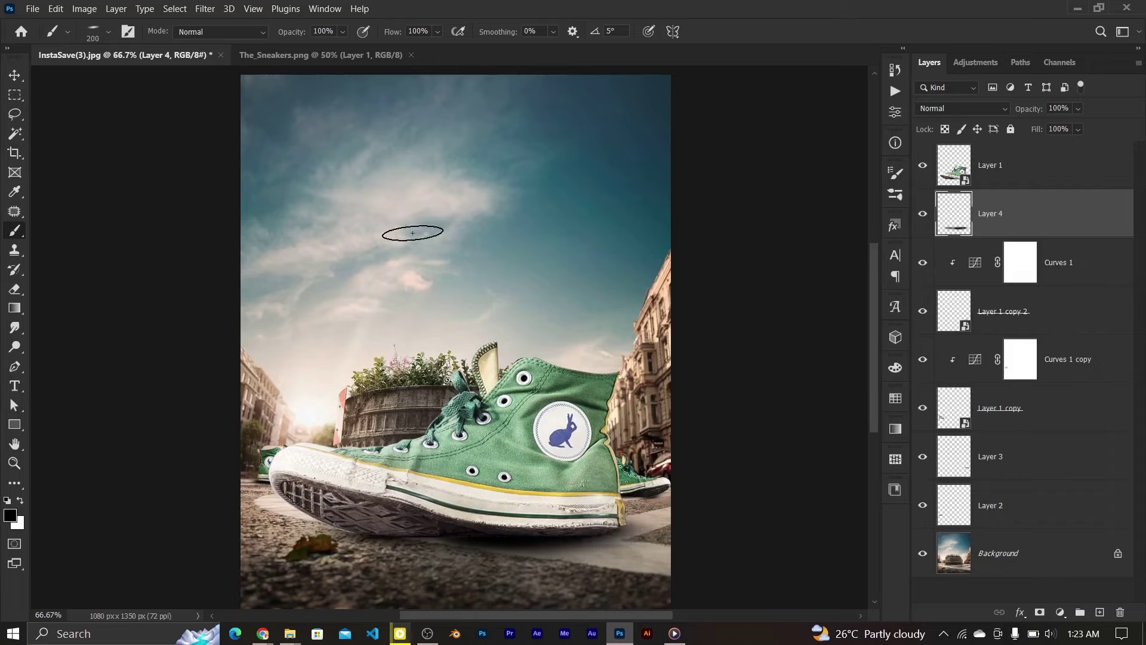
{"action": "left_click_drag", "start_coordinate": [291, 31], "coordinate": [280, 32]}
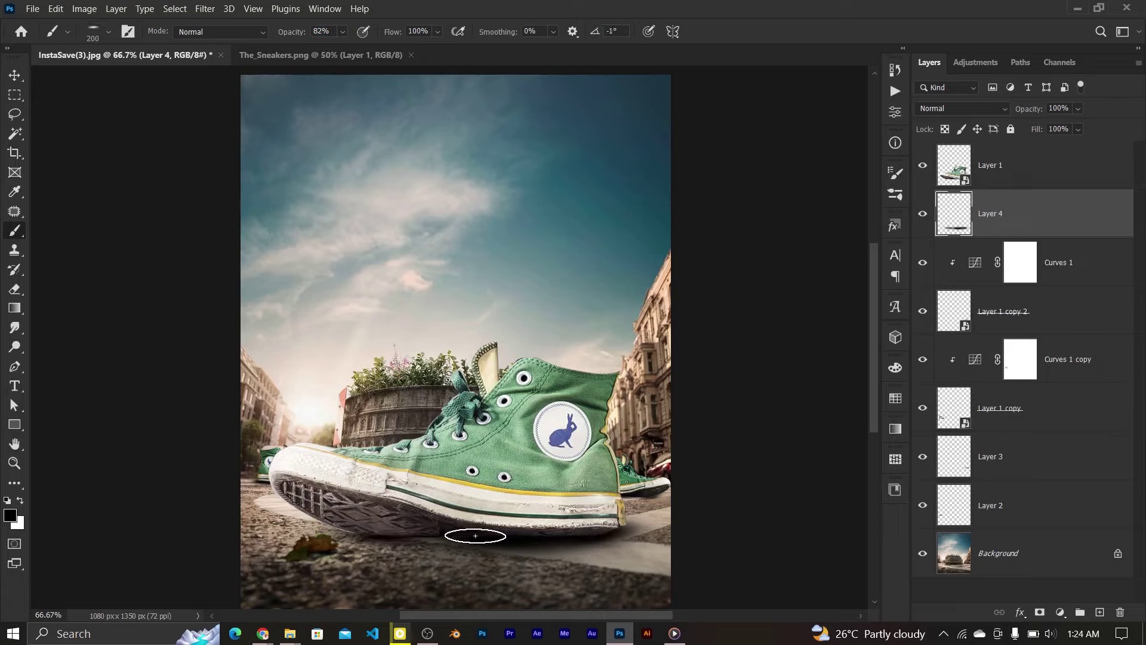
{"action": "key", "text": "bracketright"}
{"action": "key", "text": "bracketright"}
{"action": "key", "text": "bracketright"}
{"action": "left_click_drag", "start_coordinate": [286, 31], "coordinate": [281, 32]}
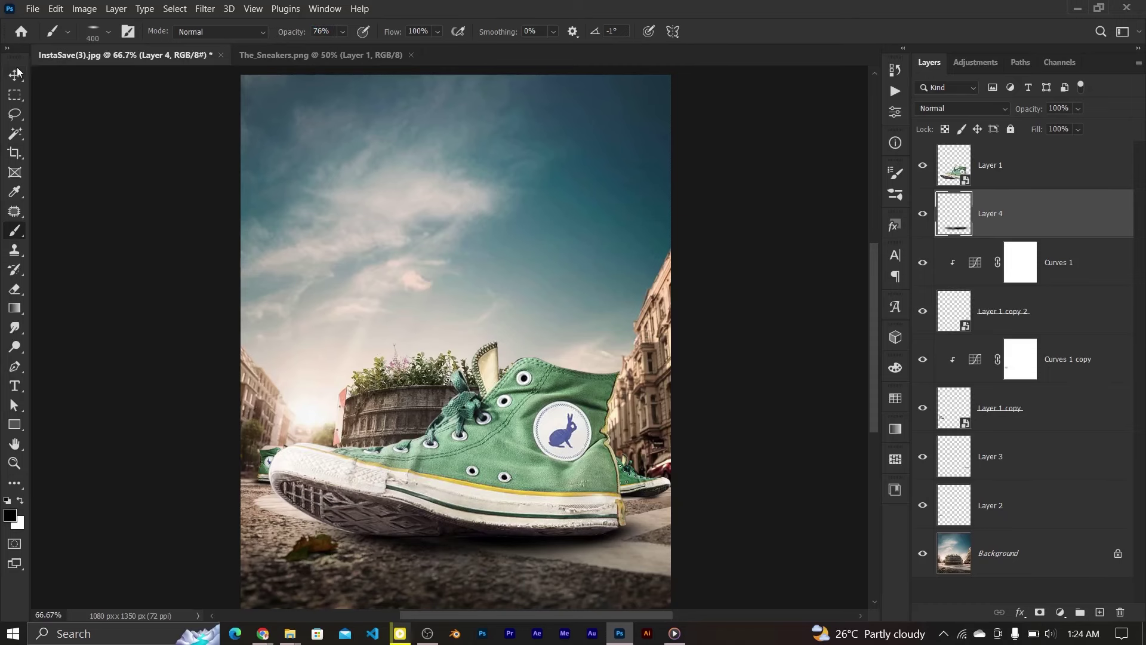
{"action": "left_click", "coordinate": [15, 74]}
{"action": "left_click", "coordinate": [1015, 166]}
Add a Curves 2 adjustment clipped to Layer 1 and pull its midpoint down to darken the sneaker.
{"action": "left_click", "coordinate": [1060, 612]}
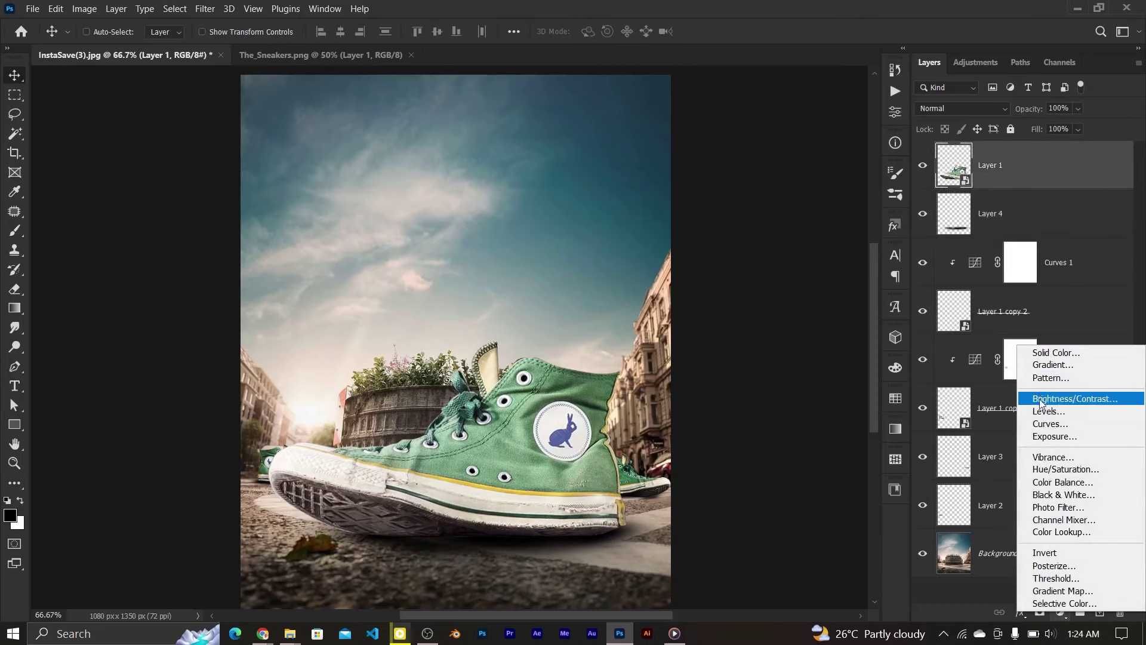
{"action": "left_click", "coordinate": [1046, 424]}
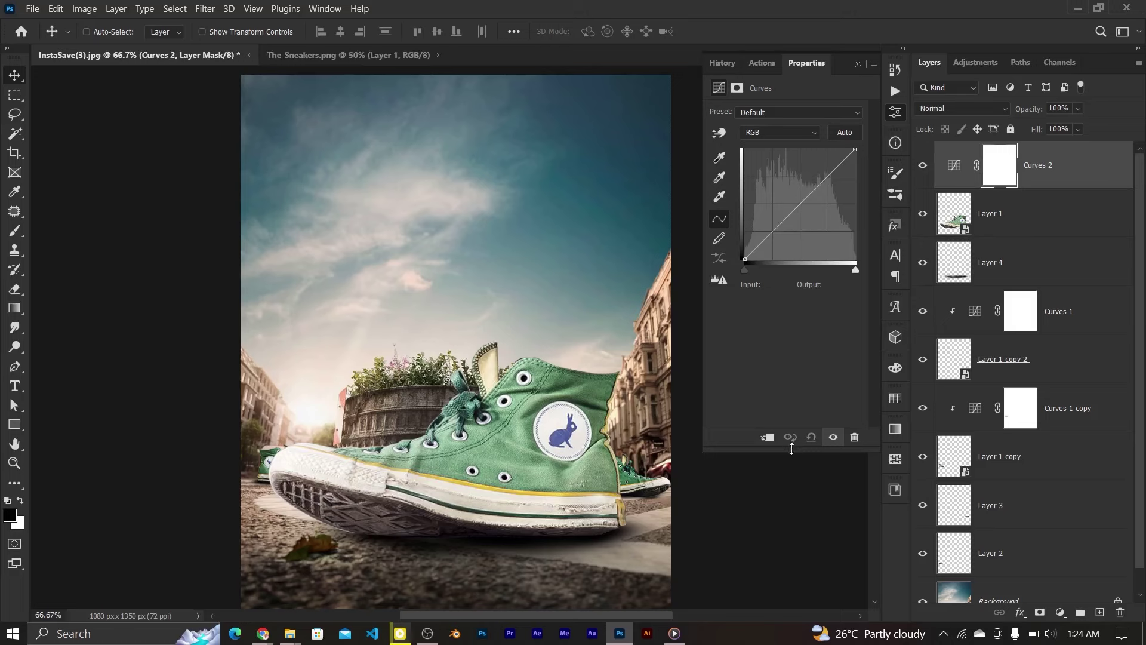
{"action": "left_click", "coordinate": [768, 438]}
{"action": "left_click_drag", "start_coordinate": [803, 202], "coordinate": [811, 214]}
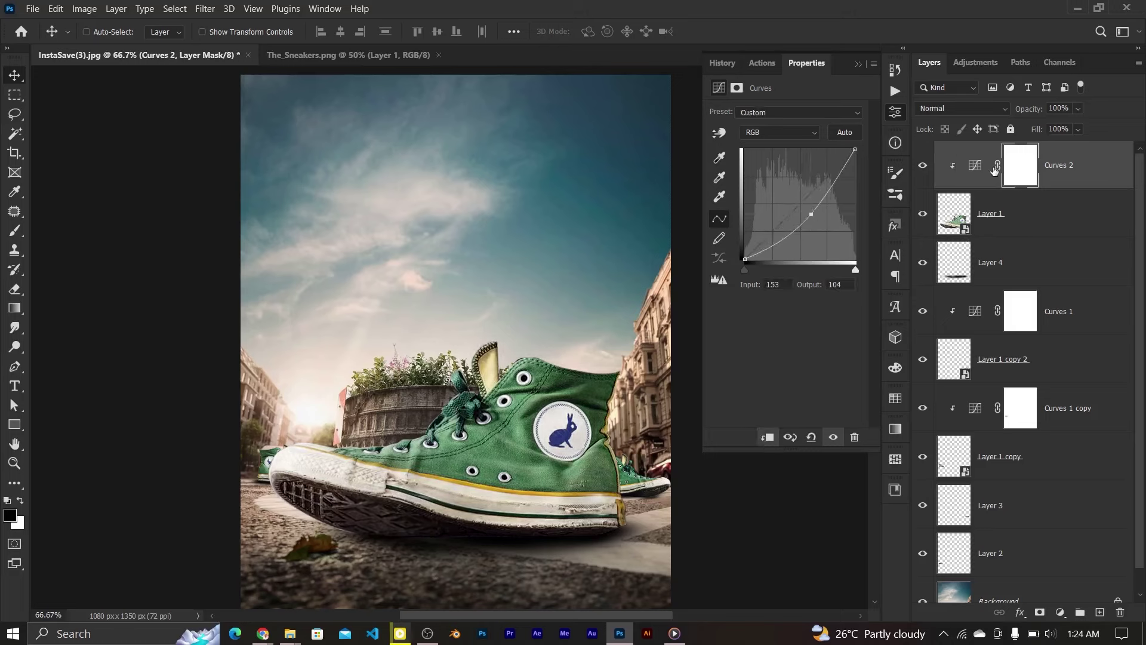
Draw a gradient on Curves 2's mask within the sneaker outline so the toe stays lighter.
{"action": "left_click", "coordinate": [1020, 165]}
{"action": "left_click", "coordinate": [954, 218], "text": "ctrl"}
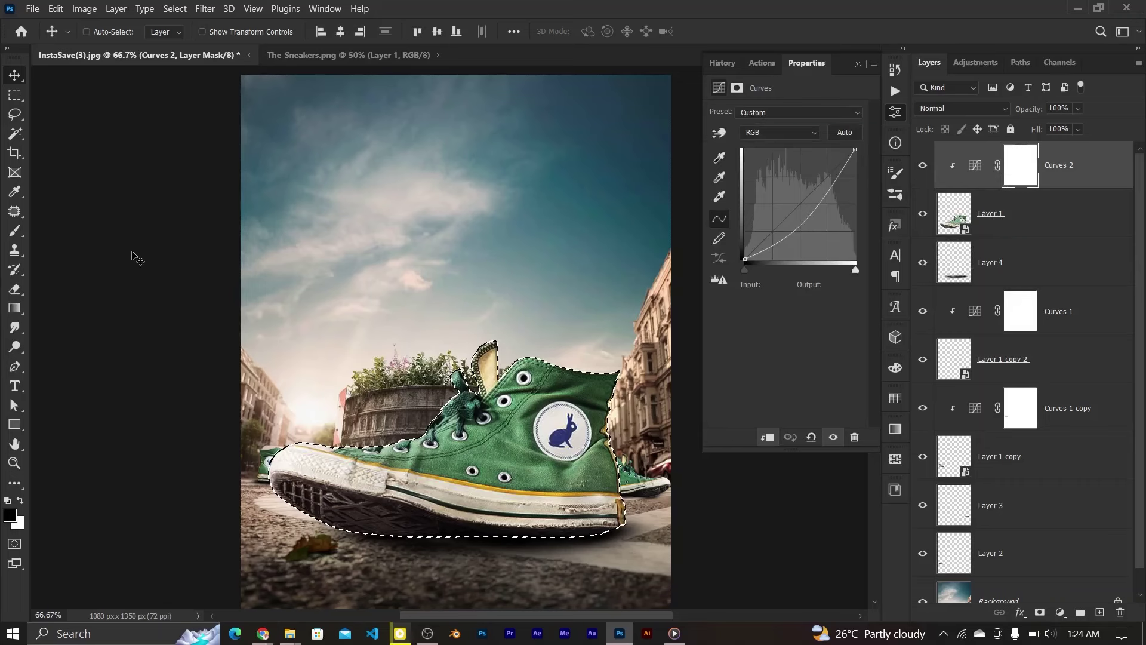
{"action": "key", "text": "g"}
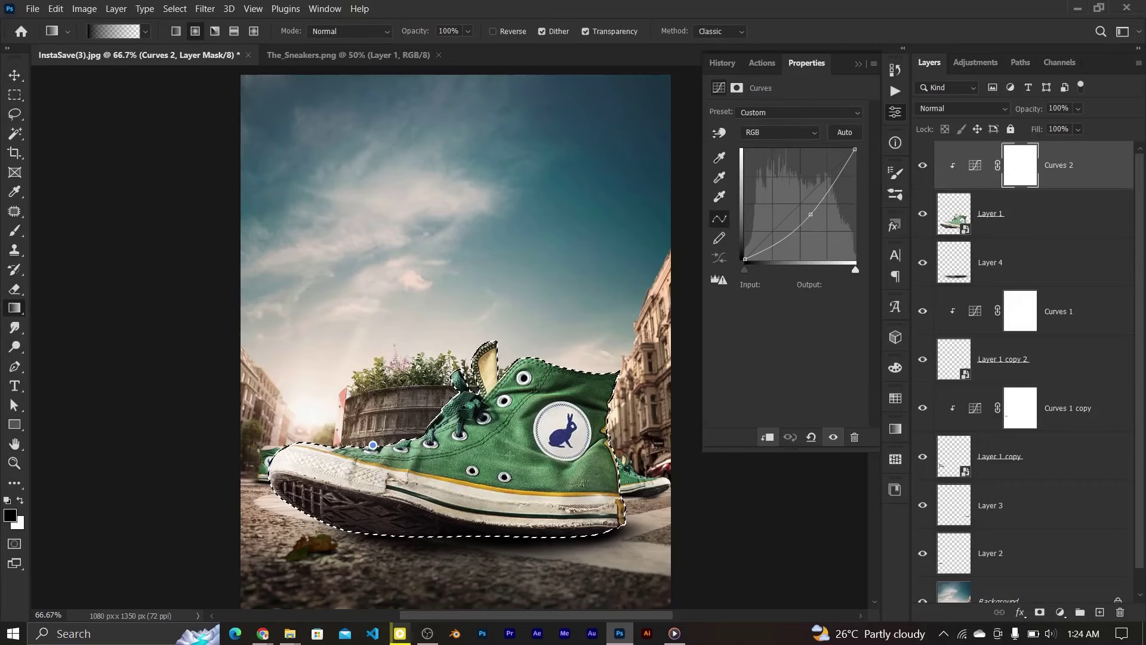
{"action": "left_click_drag", "start_coordinate": [372, 445], "coordinate": [510, 456]}
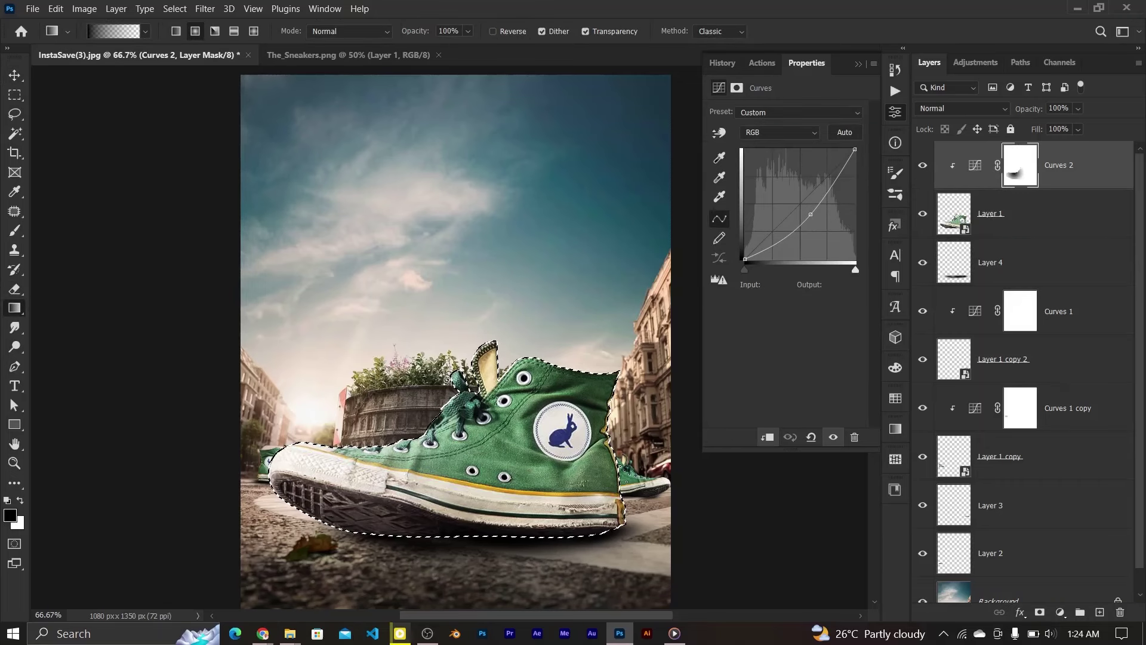
{"action": "key", "text": "ctrl+d"}
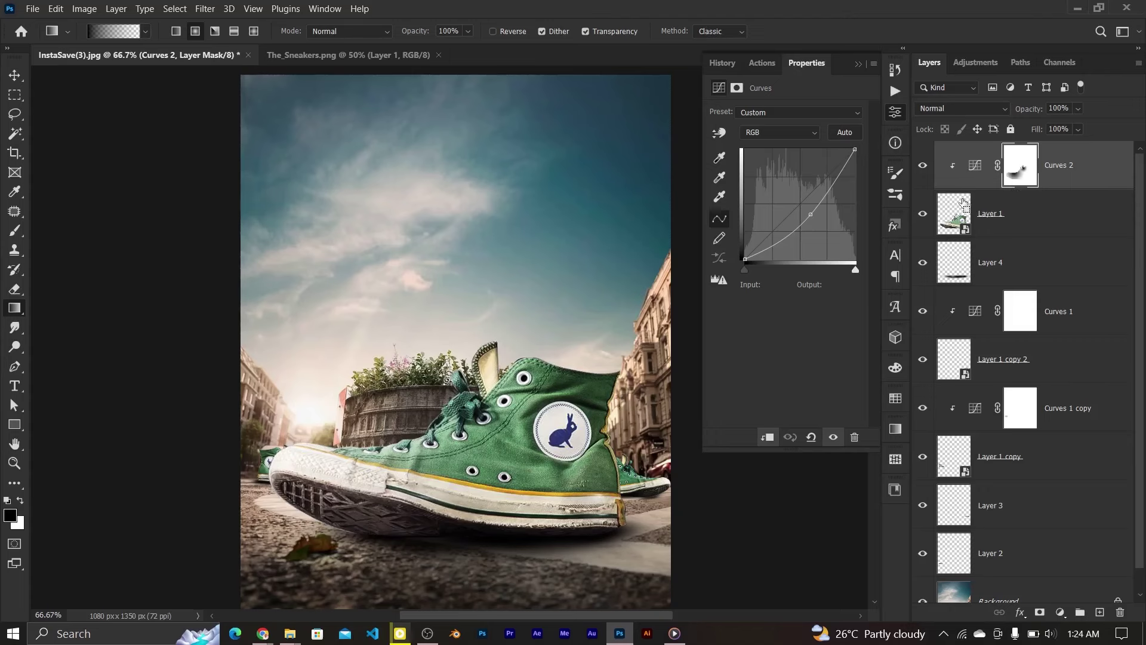
Paint white with a 90 px soft round brush along the sole on the Curves 2 mask.
{"action": "left_click", "coordinate": [963, 204], "text": "ctrl"}
{"action": "key", "text": "b"}
{"action": "left_click", "coordinate": [105, 31]}
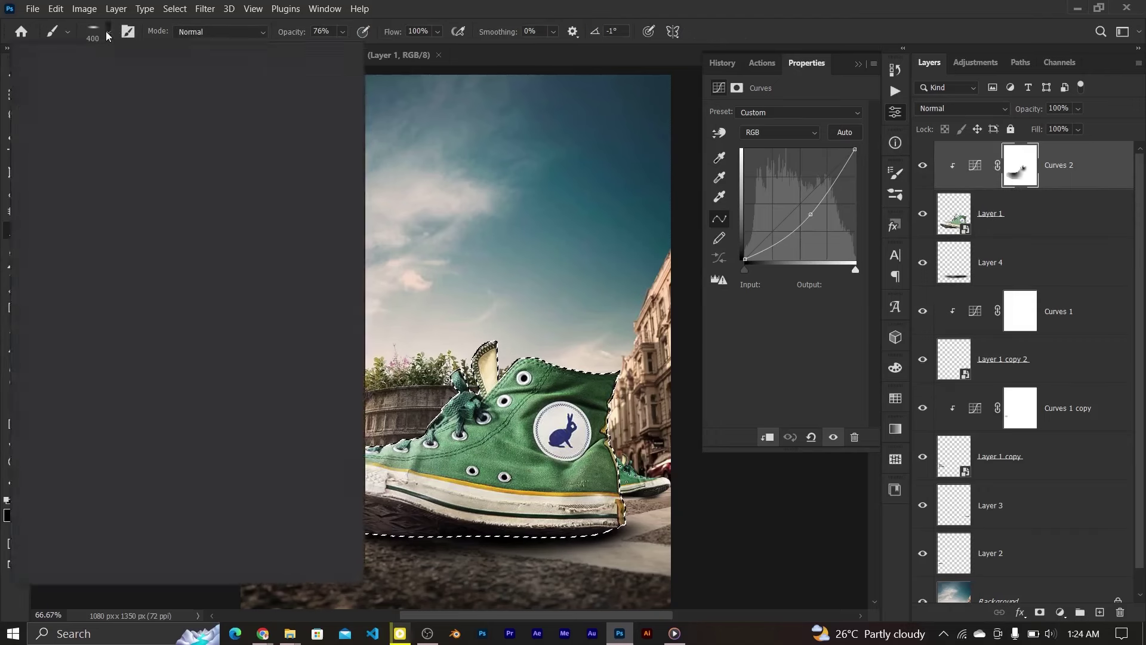
{"action": "left_click", "coordinate": [89, 361]}
{"action": "key", "text": "Return"}
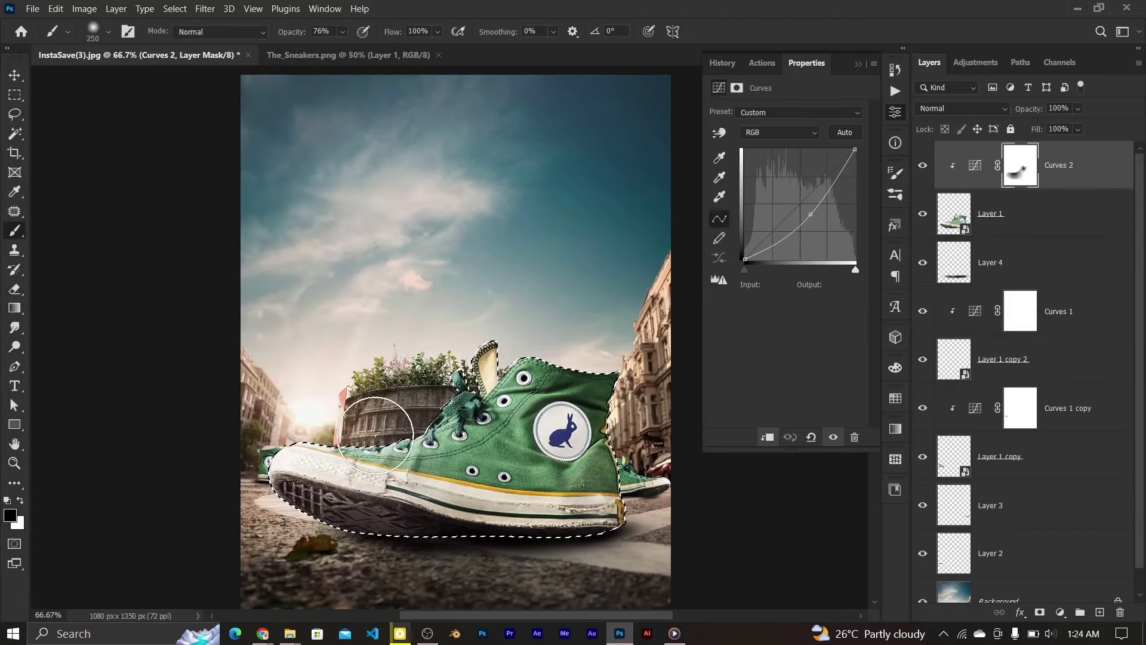
{"action": "key", "text": "bracketleft"}
{"action": "key", "text": "bracketleft"}
{"action": "key", "text": "bracketleft"}
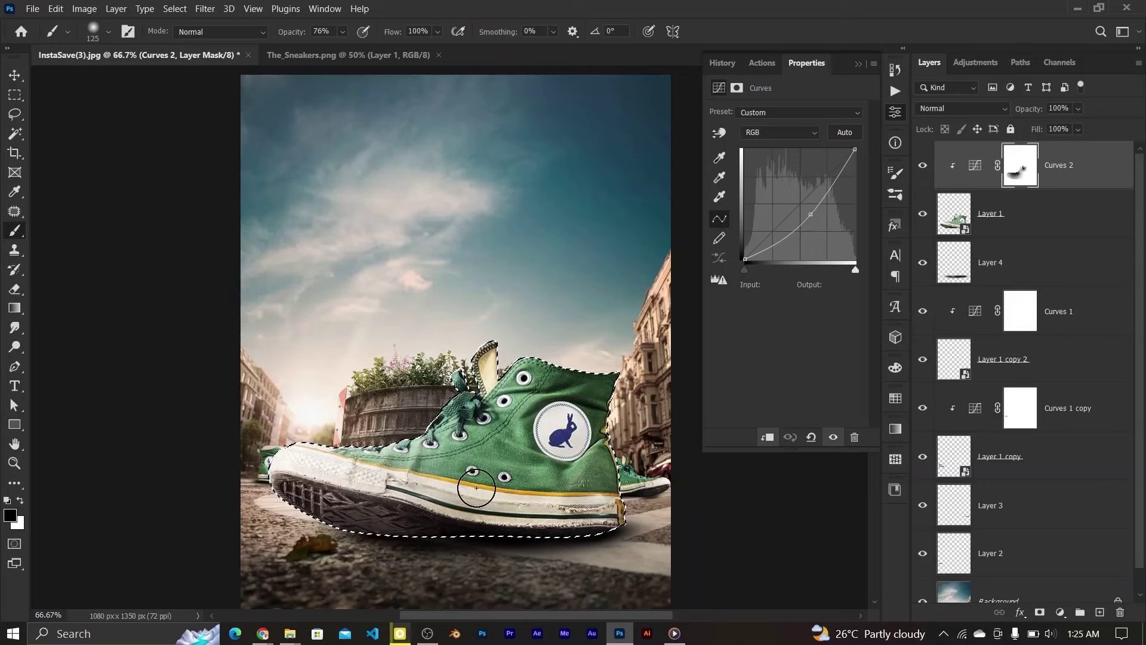
{"action": "key", "text": "x"}
{"action": "key", "text": "bracketleft"}
{"action": "key", "text": "bracketleft"}
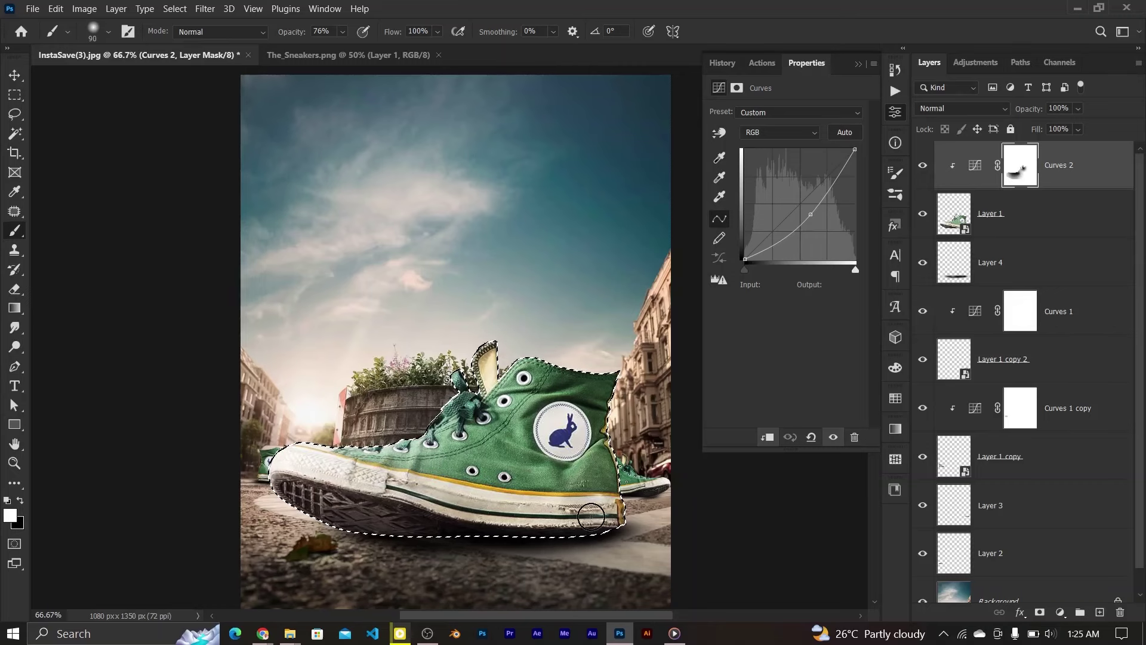
{"action": "left_click_drag", "start_coordinate": [591, 517], "coordinate": [554, 500]}
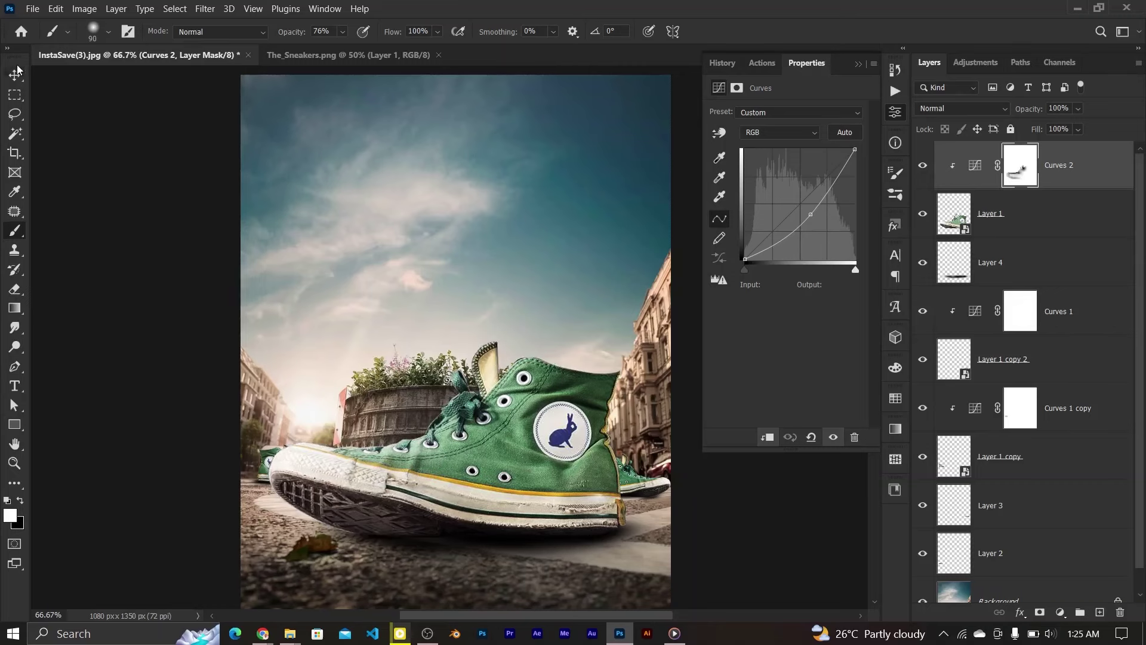
{"action": "left_click", "coordinate": [978, 165]}
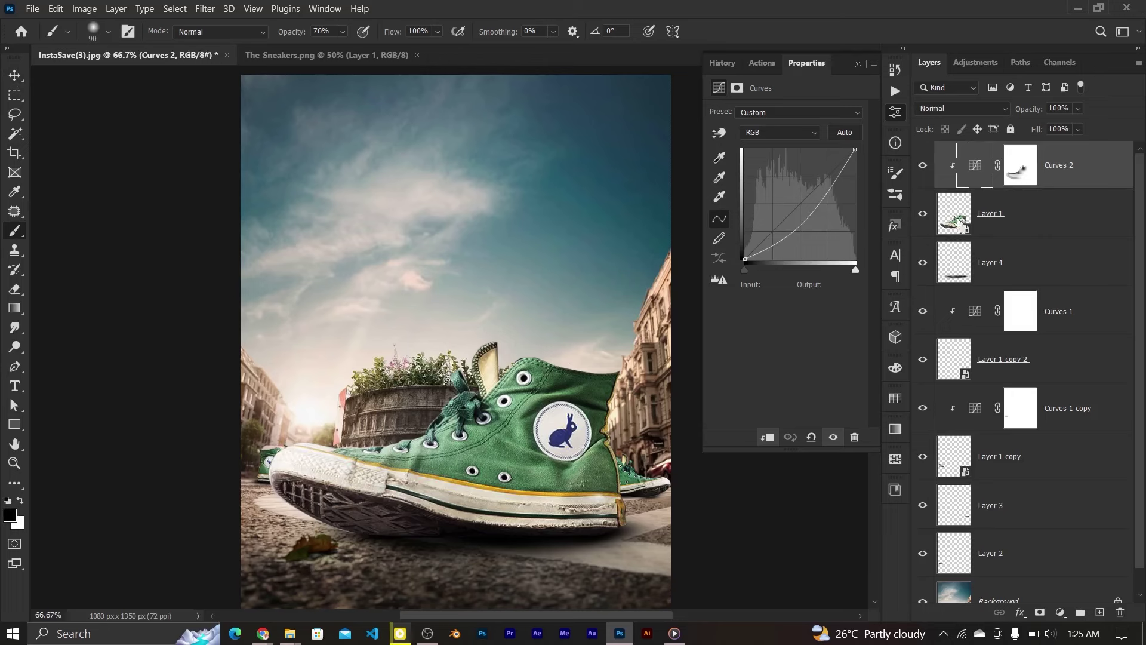
{"action": "left_click", "coordinate": [1061, 613]}
Add a darkening Curves 3 masked to the sneaker, faded toward the top with a black gradient.
{"action": "left_click", "coordinate": [1045, 422]}
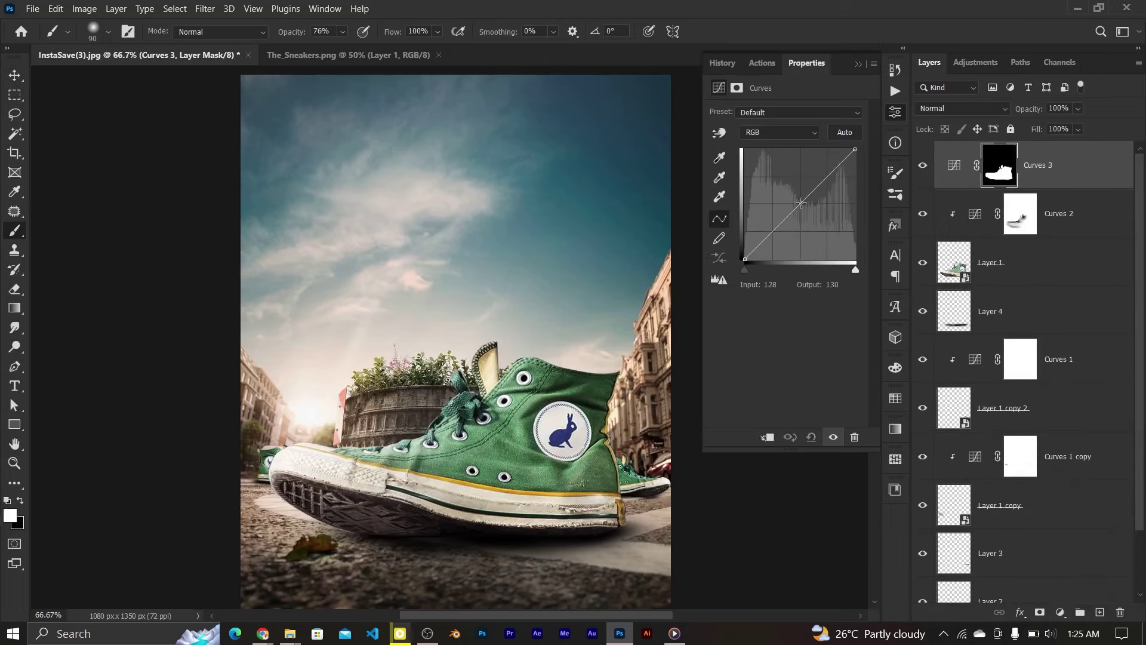
{"action": "left_click_drag", "start_coordinate": [803, 200], "coordinate": [807, 216]}
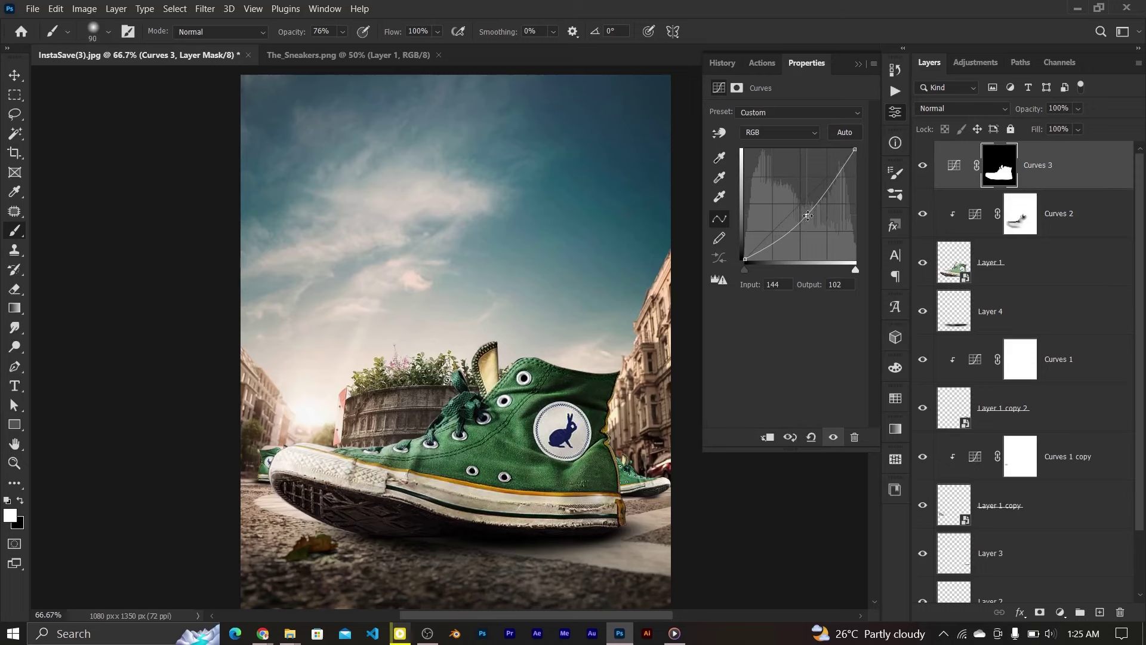
{"action": "left_click", "coordinate": [1003, 185], "text": "ctrl"}
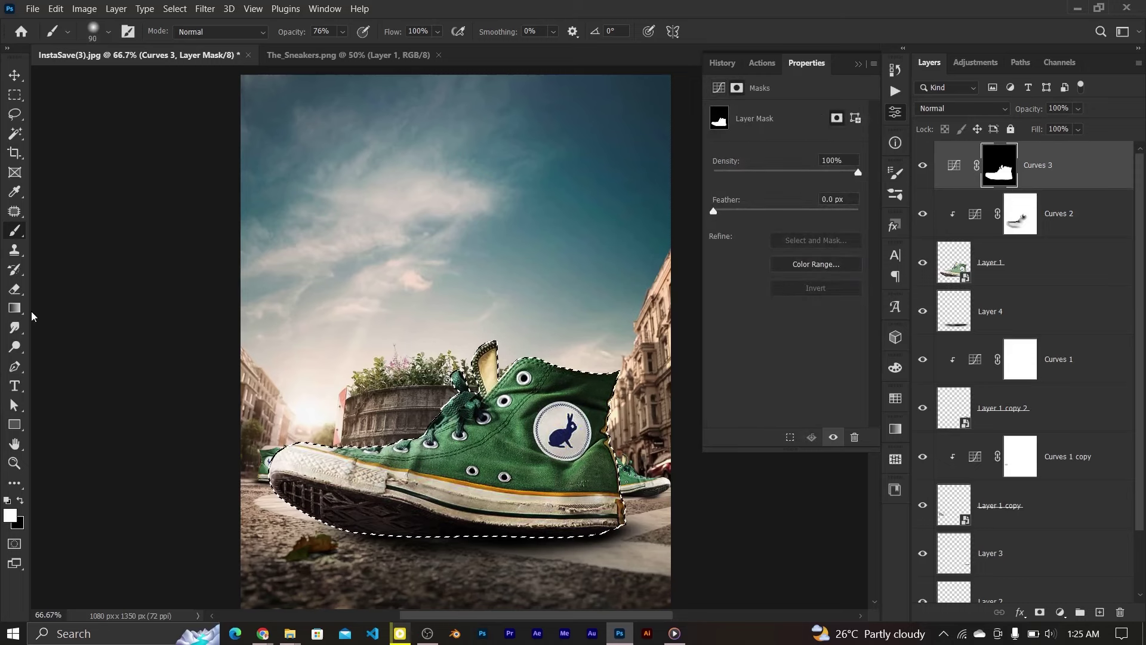
{"action": "key", "text": "g"}
{"action": "key", "text": "x"}
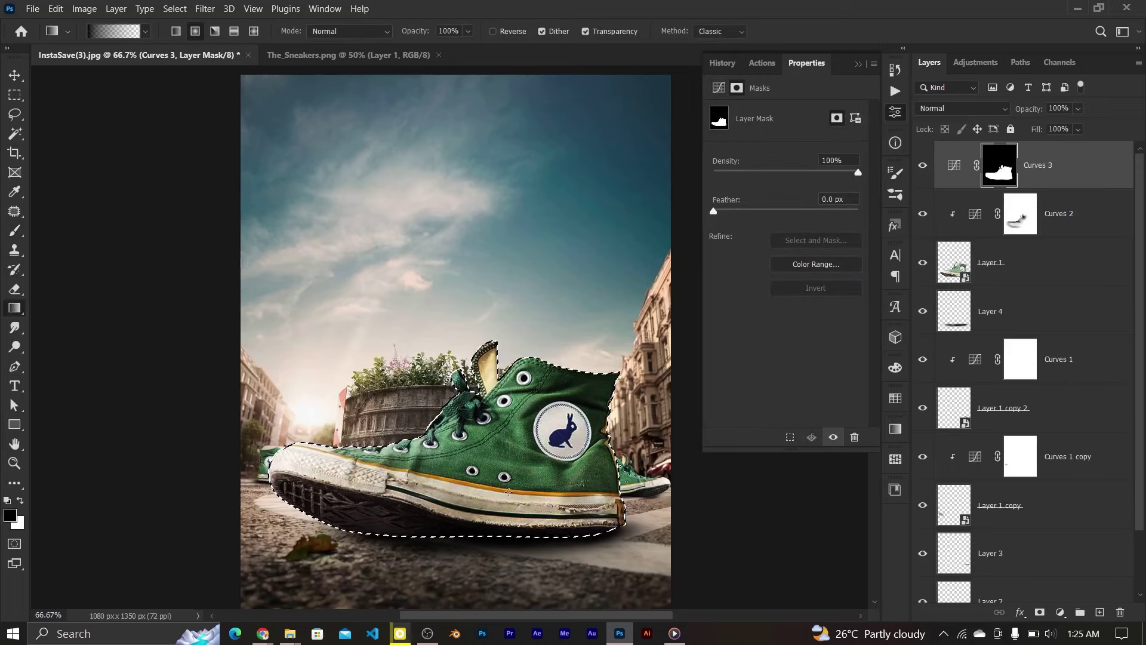
{"action": "left_click_drag", "start_coordinate": [511, 388], "coordinate": [510, 437]}
{"action": "left_click_drag", "start_coordinate": [526, 395], "coordinate": [513, 488]}
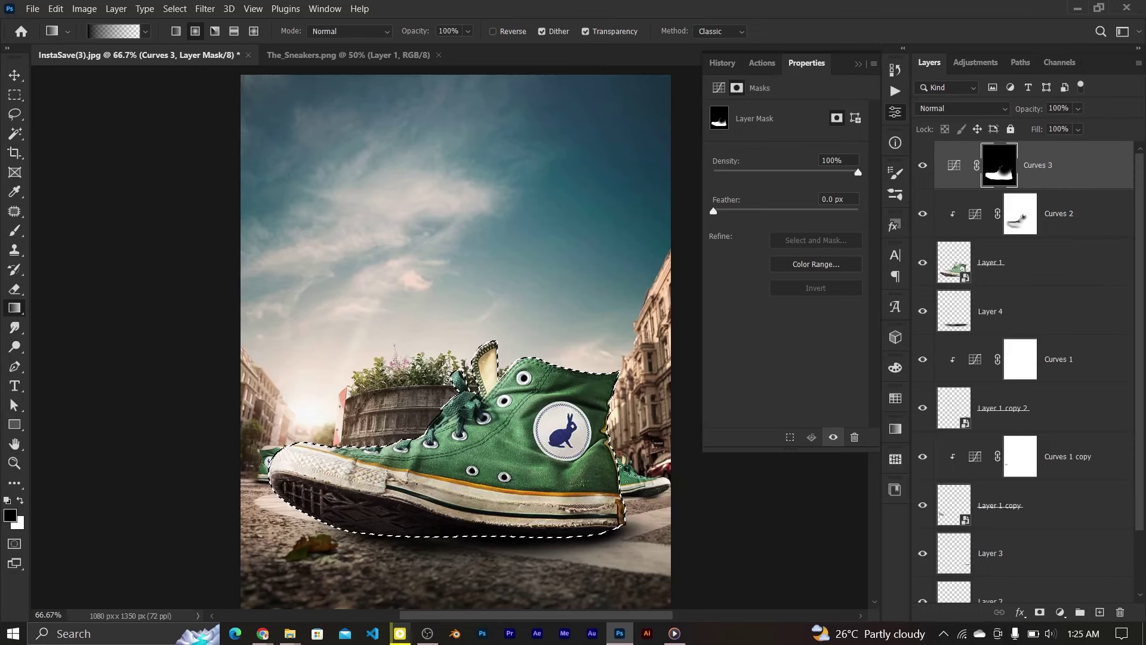
{"action": "key", "text": "ctrl+d"}
{"action": "left_click", "coordinate": [15, 78]}
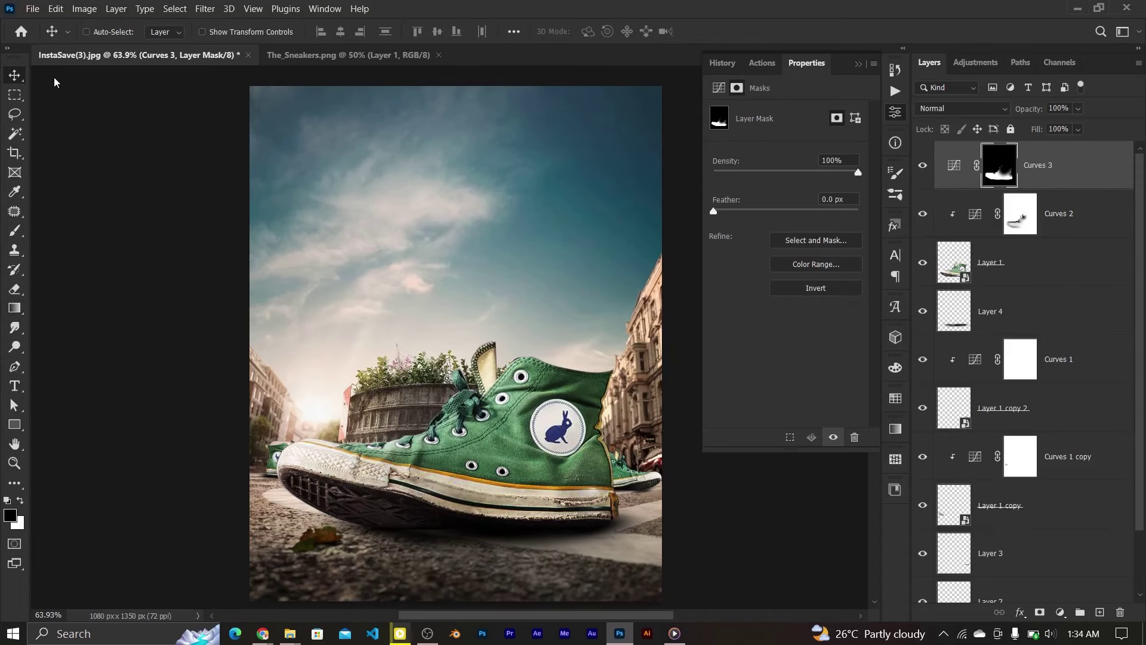
{"action": "left_click", "coordinate": [954, 165]}
Add a brightening Curves 4 clipped to the layer below, with its mask inverted to black.
{"action": "left_click", "coordinate": [1061, 612]}
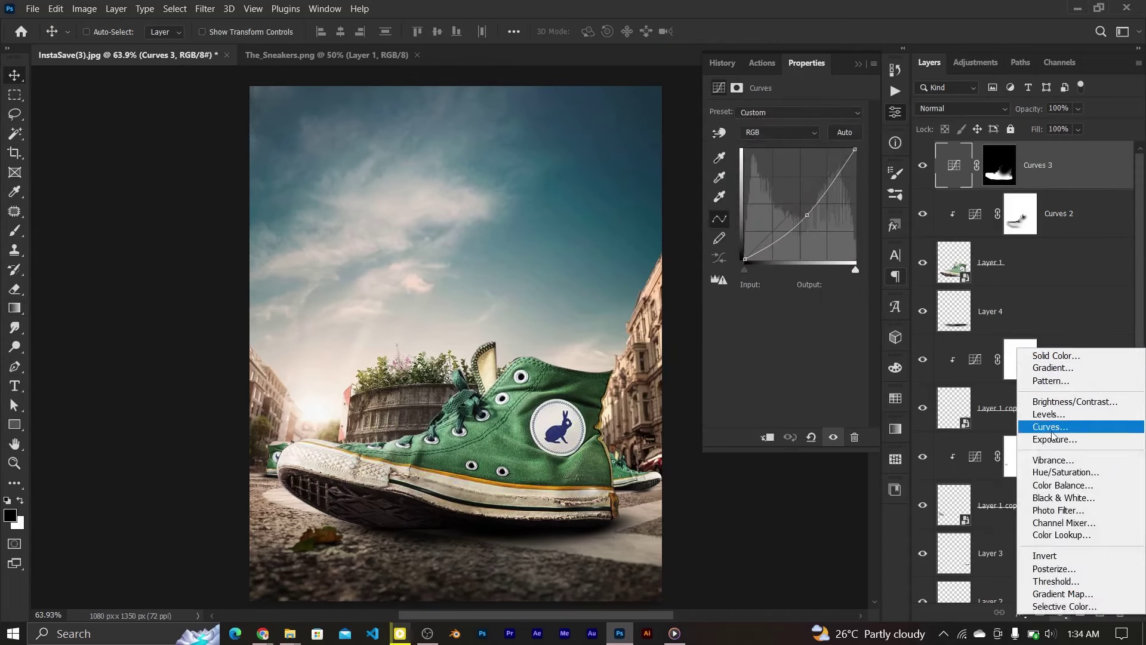
{"action": "left_click", "coordinate": [1054, 429]}
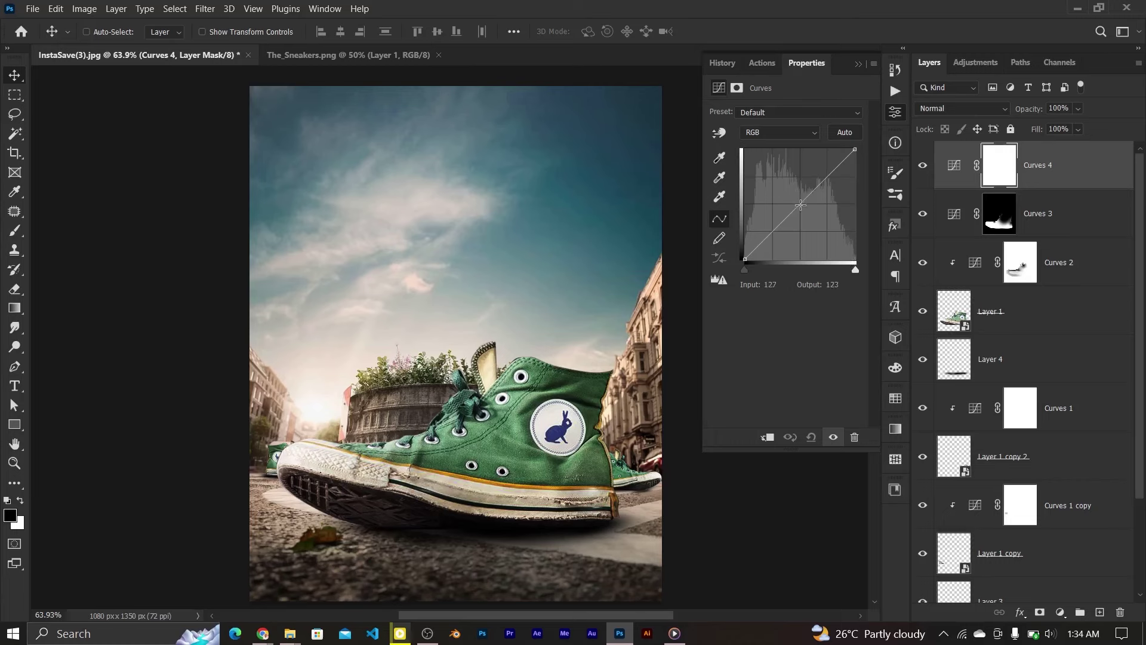
{"action": "left_click_drag", "start_coordinate": [800, 205], "coordinate": [797, 190]}
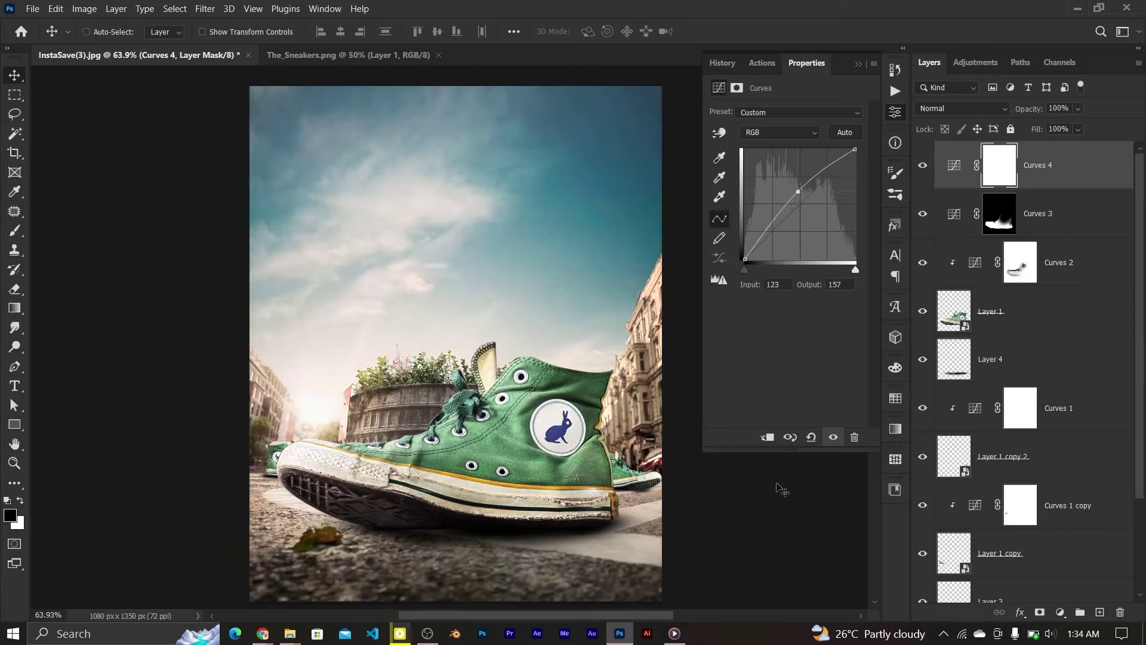
{"action": "left_click", "coordinate": [770, 440]}
{"action": "left_click", "coordinate": [1005, 187]}
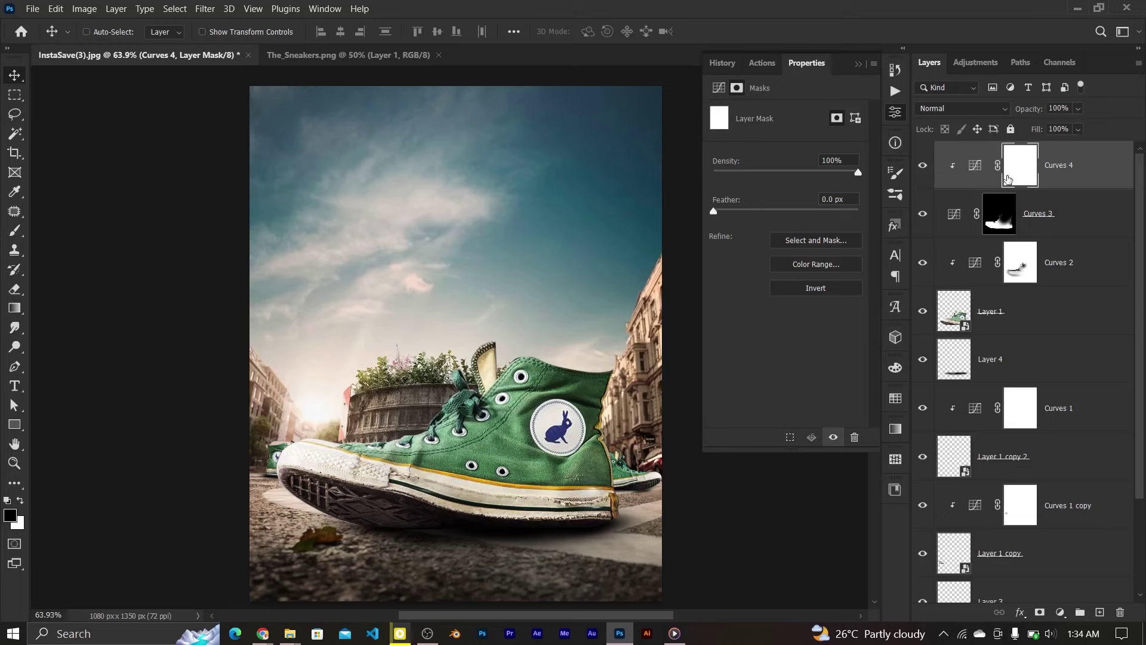
{"action": "key", "text": "ctrl+i"}
Paint white on the Curves 4 mask near the sneaker's toe within the shoe selection.
{"action": "key", "text": "b"}
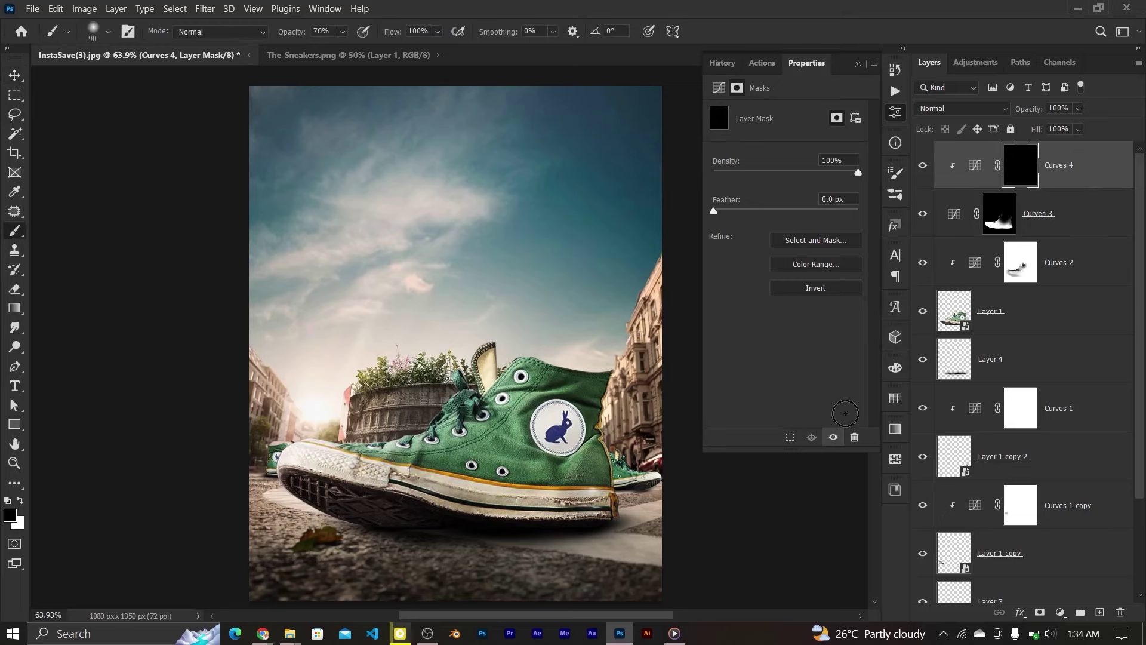
{"action": "left_click", "coordinate": [958, 322], "text": "ctrl"}
{"action": "key", "text": "x"}
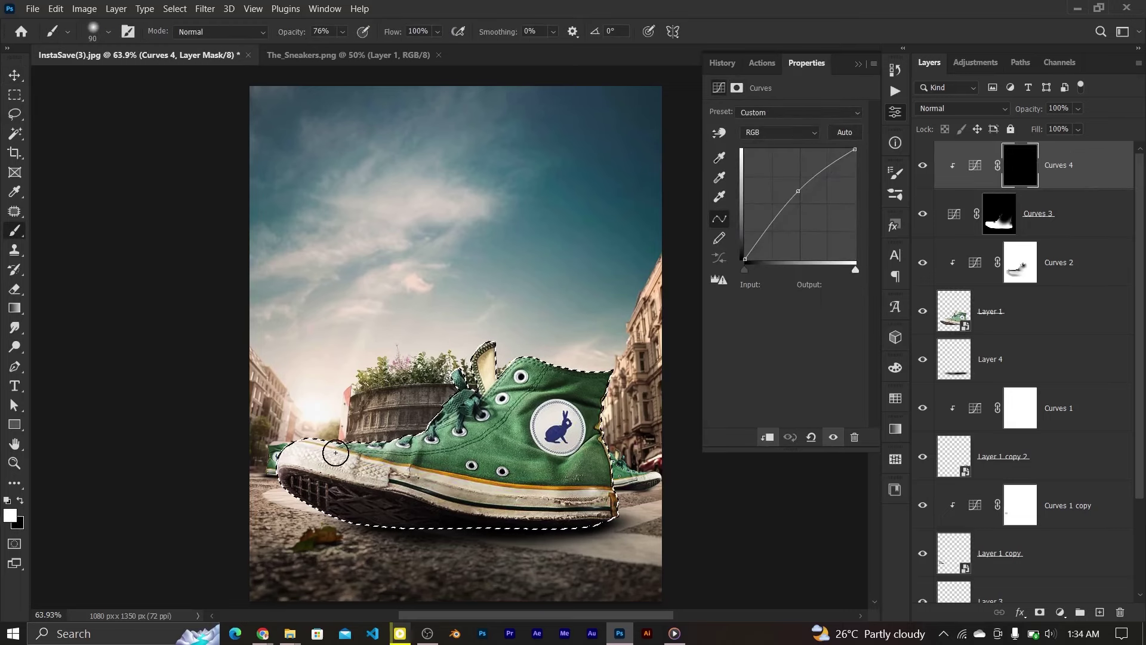
{"action": "mouse_move", "coordinate": [357, 451]}
{"action": "left_mouse_down"}
{"action": "mouse_move", "coordinate": [304, 448]}
{"action": "mouse_move", "coordinate": [382, 442]}
{"action": "left_mouse_up"}
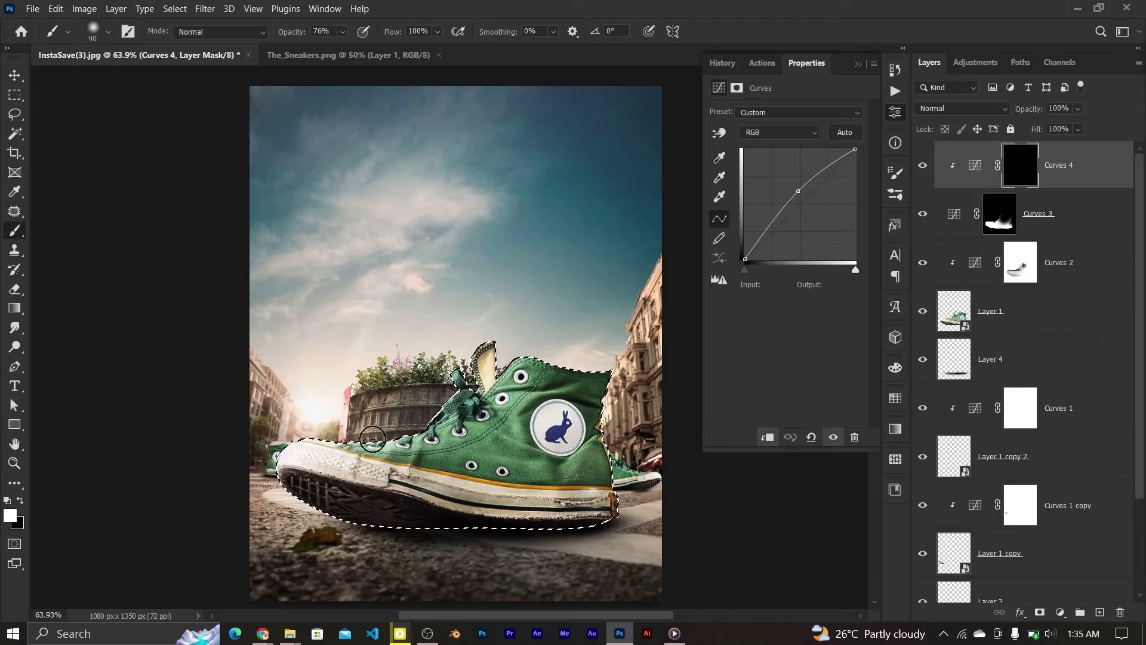
{"action": "key", "text": "ctrl+d"}
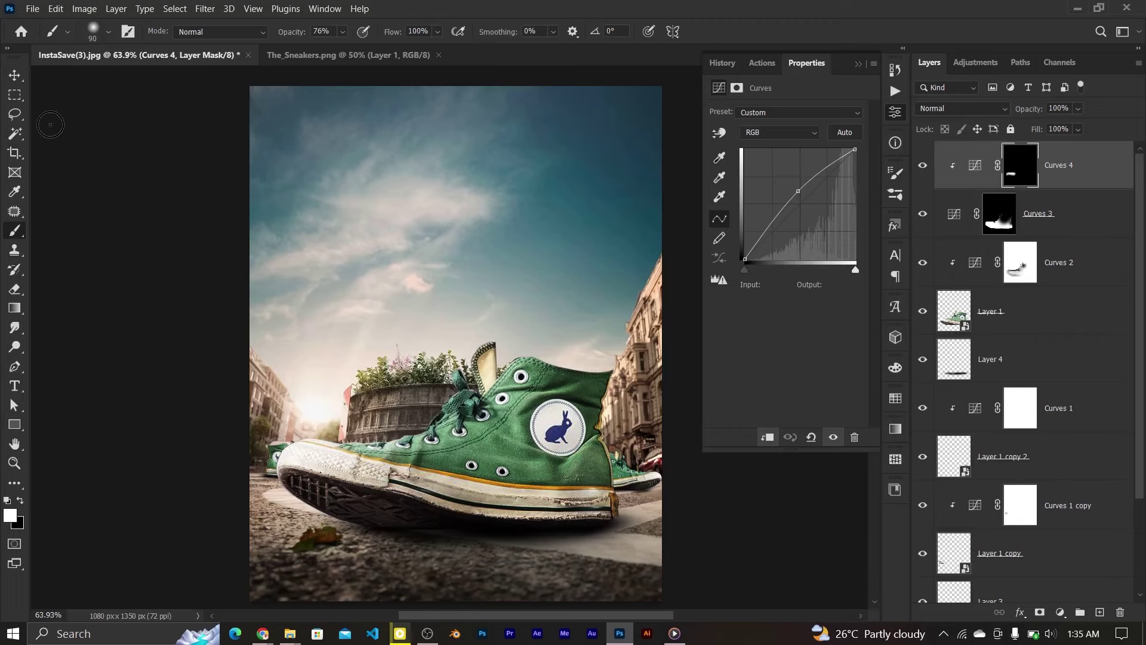
{"action": "key", "text": "v"}
{"action": "left_click", "coordinate": [953, 220]}
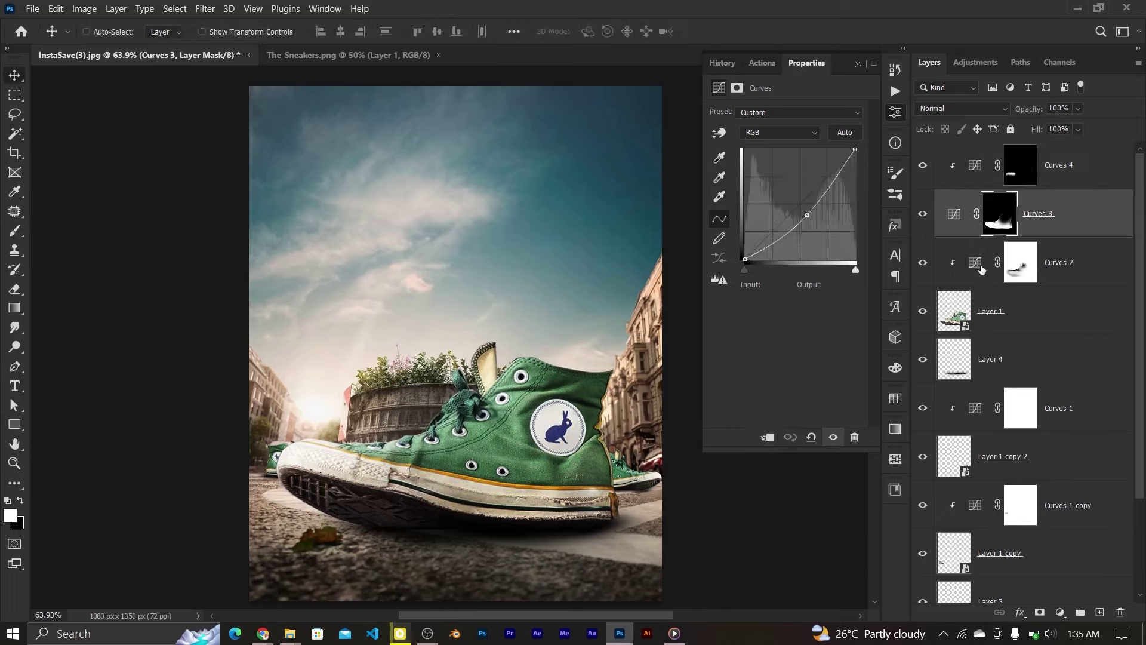
Add a Curves 5 adjustment clipped above Curves 4 and pull its Red curve slightly down.
{"action": "left_click", "coordinate": [975, 165]}
{"action": "left_click", "coordinate": [1062, 615]}
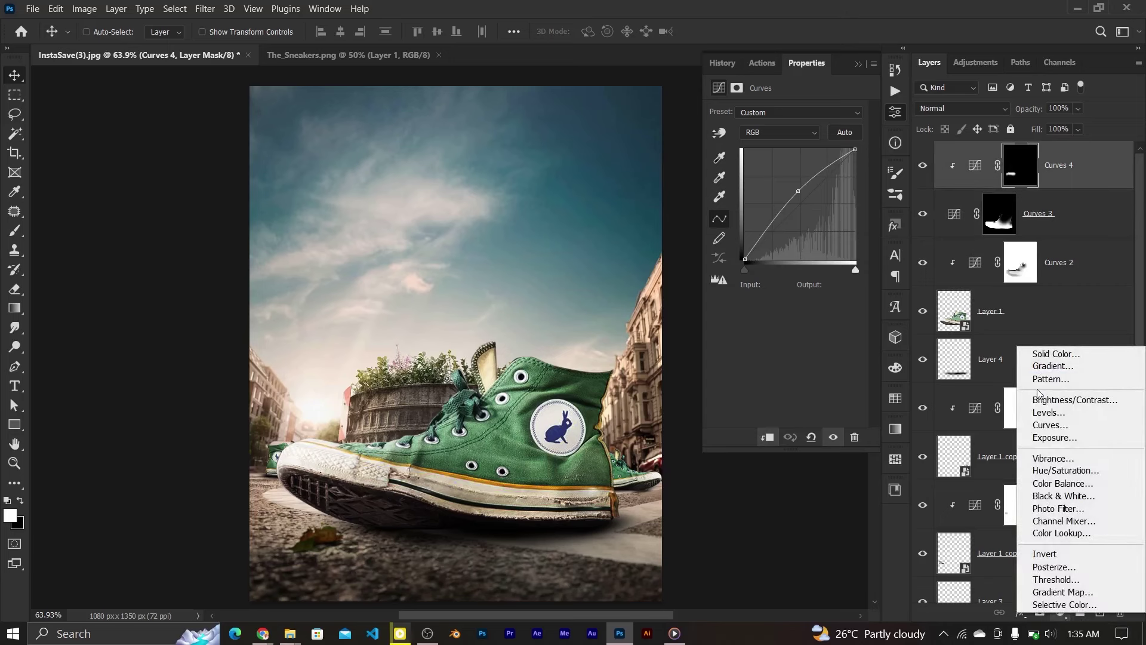
{"action": "left_click", "coordinate": [1042, 423]}
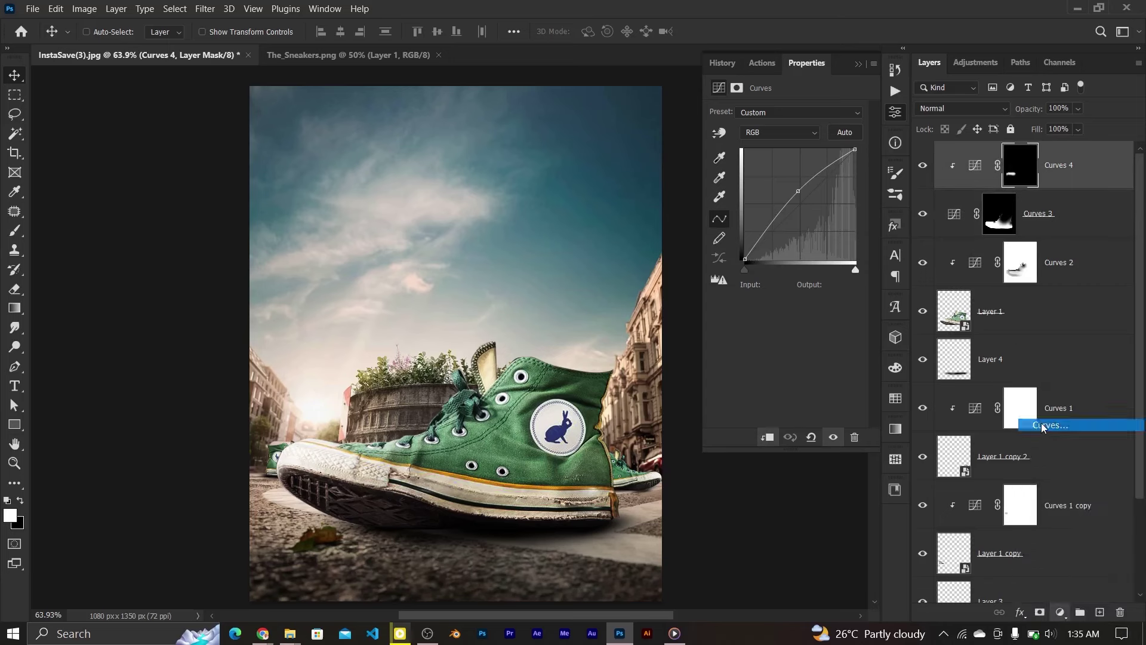
{"action": "left_click", "coordinate": [767, 439]}
{"action": "left_click", "coordinate": [776, 132]}
{"action": "left_click", "coordinate": [767, 158]}
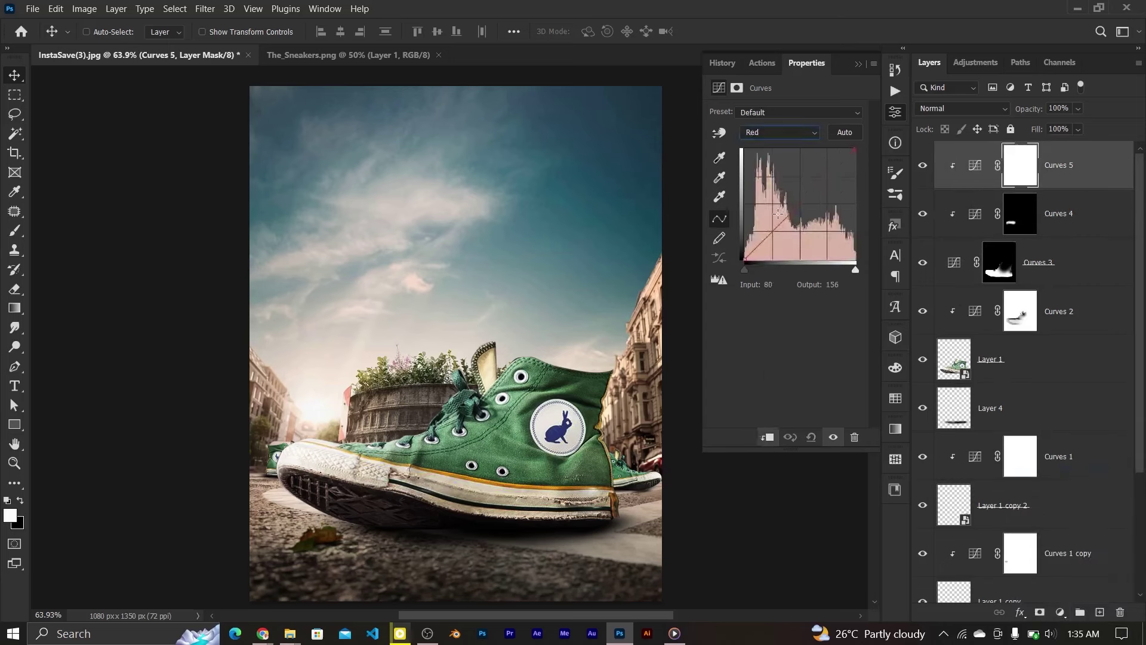
{"action": "left_click_drag", "start_coordinate": [773, 232], "coordinate": [774, 238]}
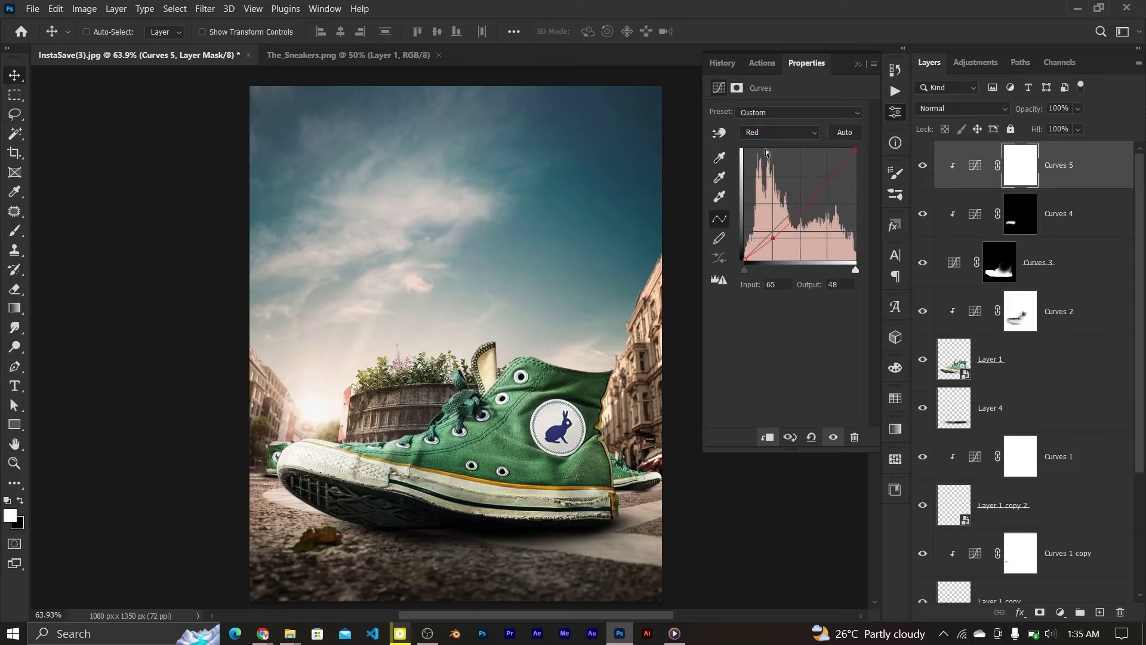
Pull the Green and Blue curves of Curves 5 slightly down.
{"action": "left_click", "coordinate": [776, 133]}
{"action": "left_click", "coordinate": [764, 171]}
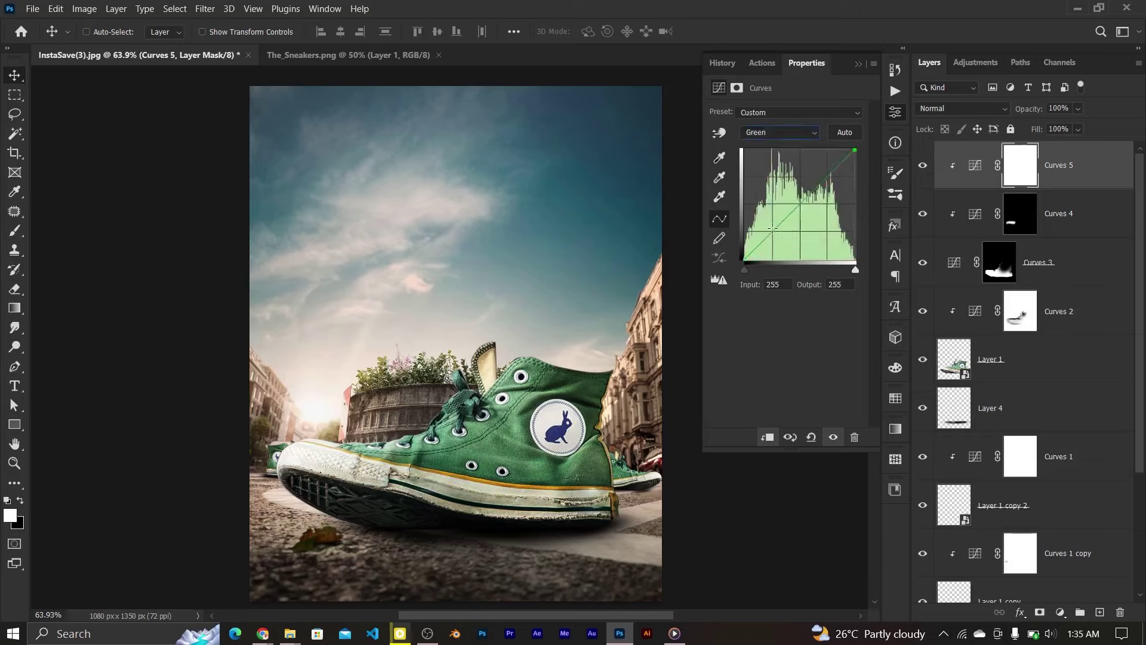
{"action": "left_click_drag", "start_coordinate": [772, 229], "coordinate": [773, 236]}
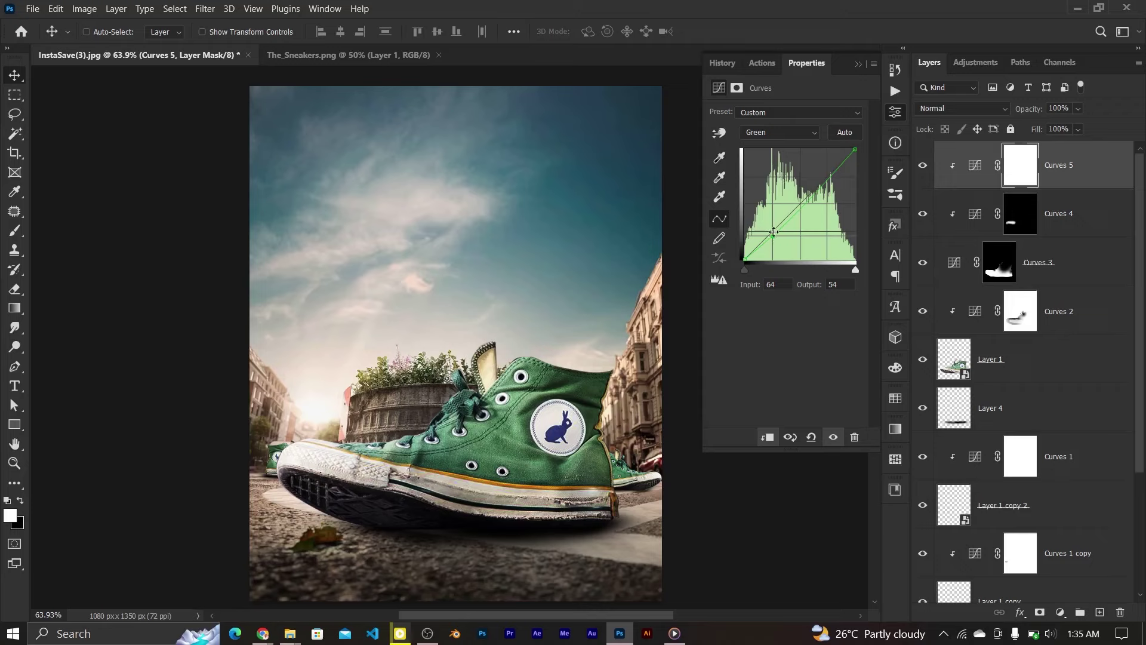
{"action": "left_click", "coordinate": [779, 133]}
{"action": "left_click", "coordinate": [776, 178]}
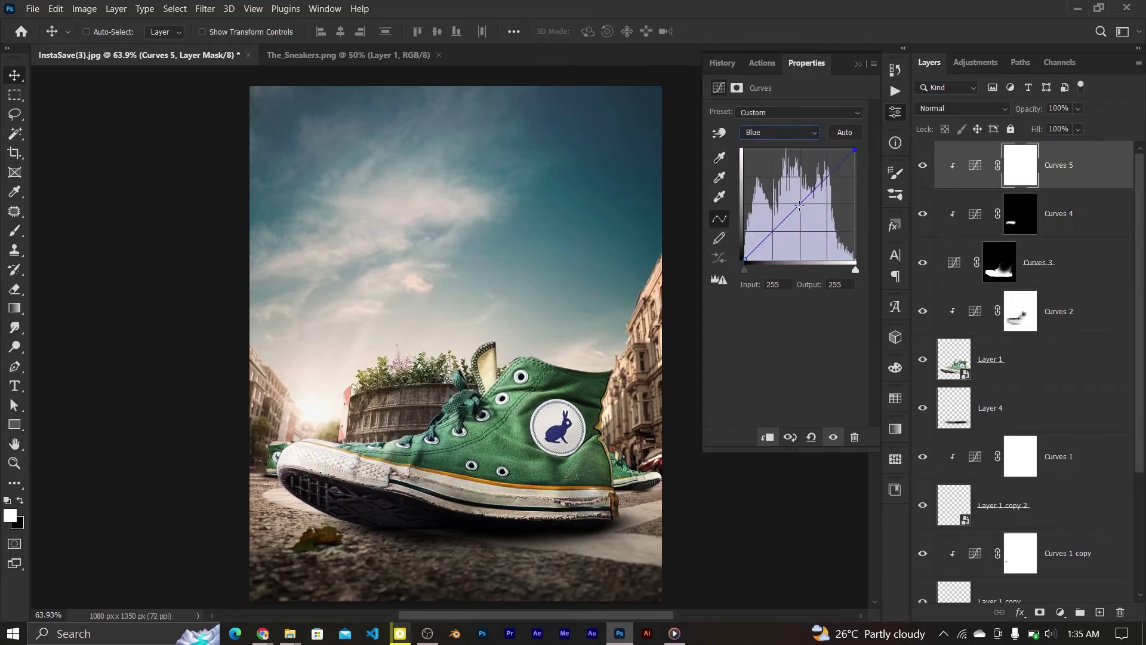
{"action": "left_click_drag", "start_coordinate": [800, 205], "coordinate": [804, 207]}
{"action": "left_click", "coordinate": [987, 409]}
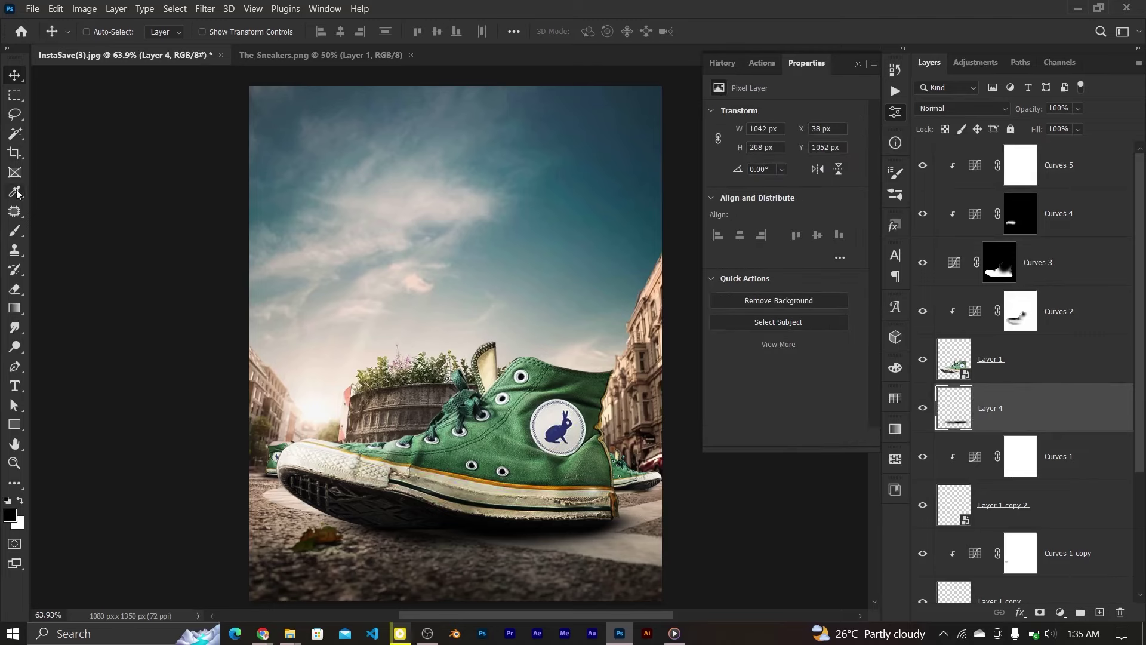
Draw a polygonal lasso selection from under the sneaker's sole down to the image's bottom edge.
{"action": "left_click", "coordinate": [17, 116]}
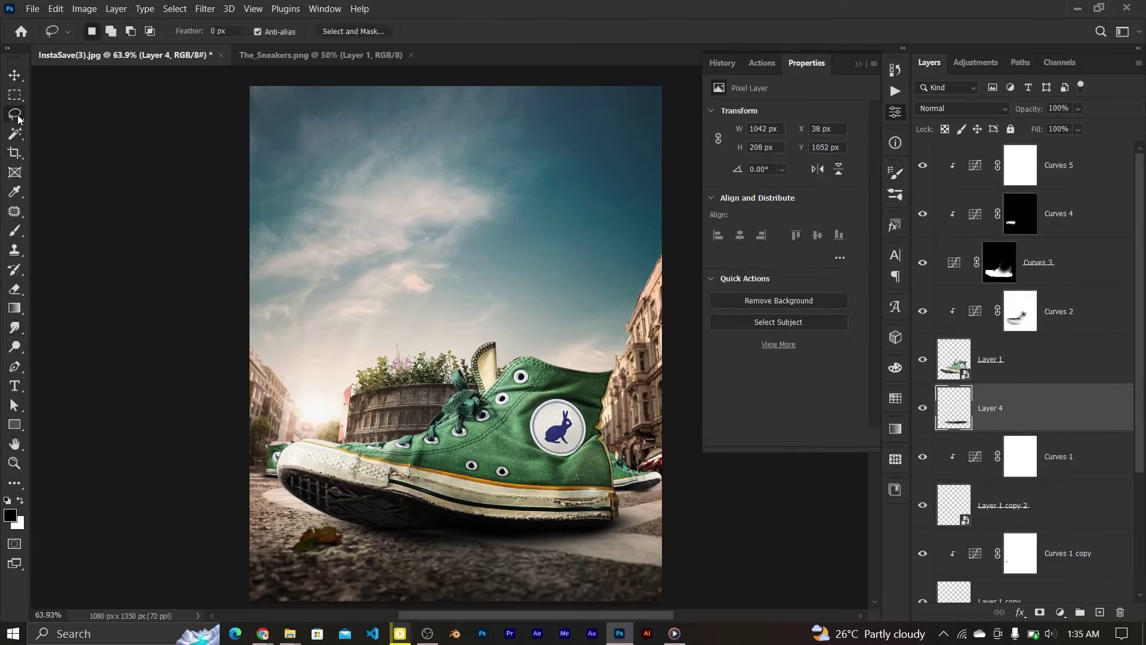
{"action": "right_click", "coordinate": [16, 115]}
{"action": "left_click", "coordinate": [65, 127]}
{"action": "left_click", "coordinate": [615, 524]}
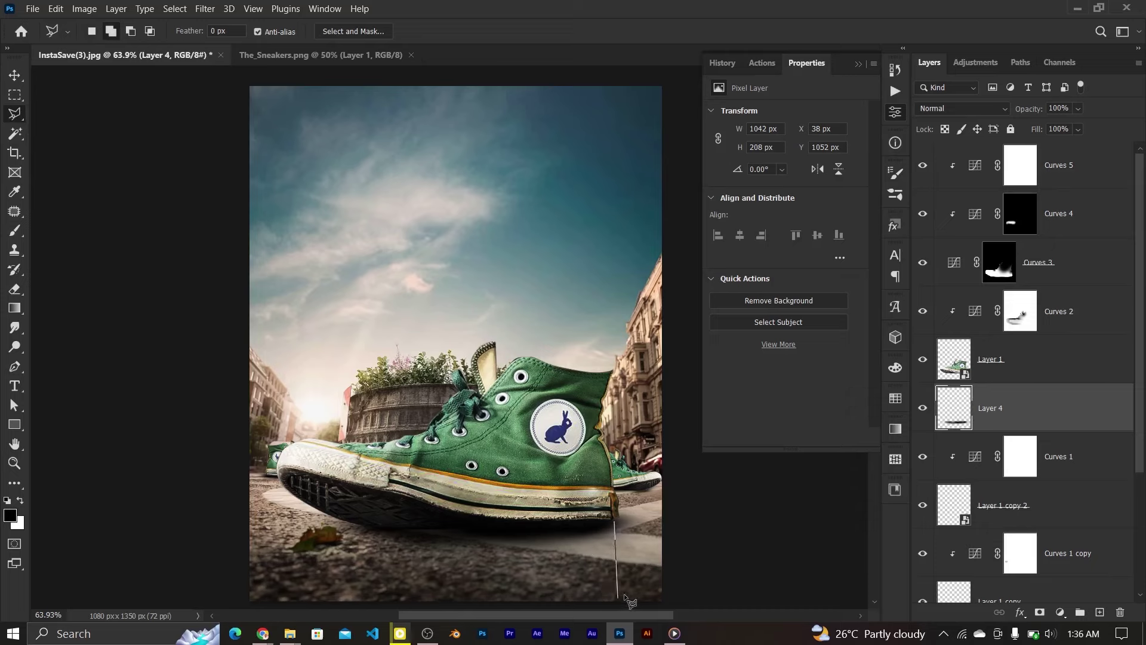
{"action": "left_click", "coordinate": [642, 603]}
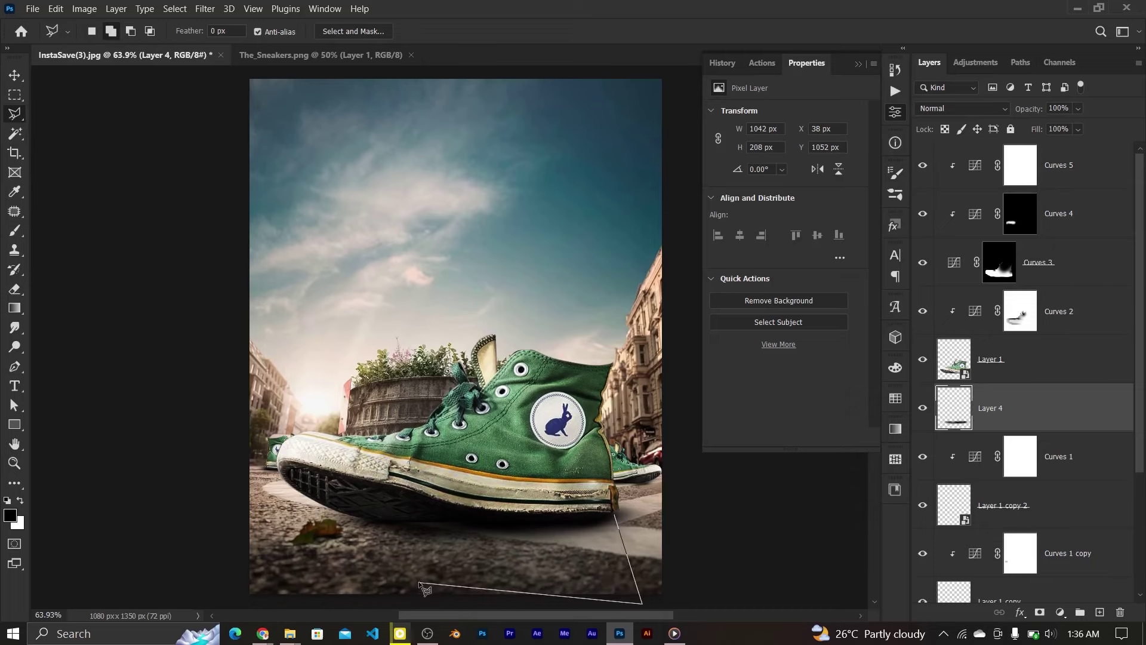
{"action": "left_click", "coordinate": [439, 609]}
{"action": "left_click", "coordinate": [336, 516]}
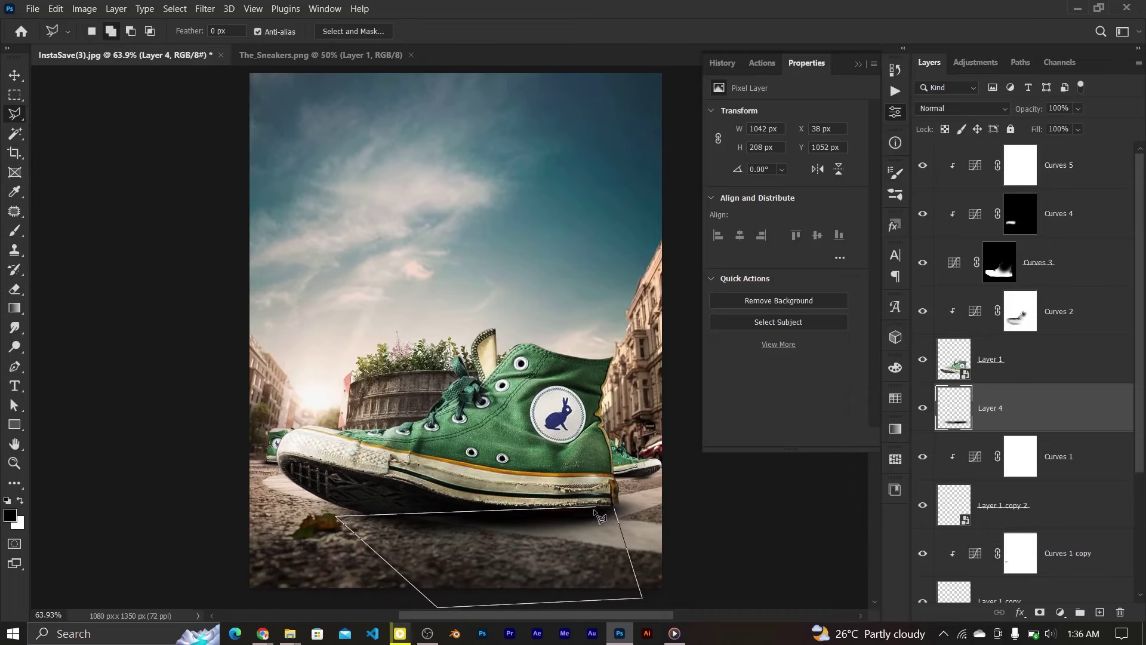
{"action": "left_click", "coordinate": [616, 513]}
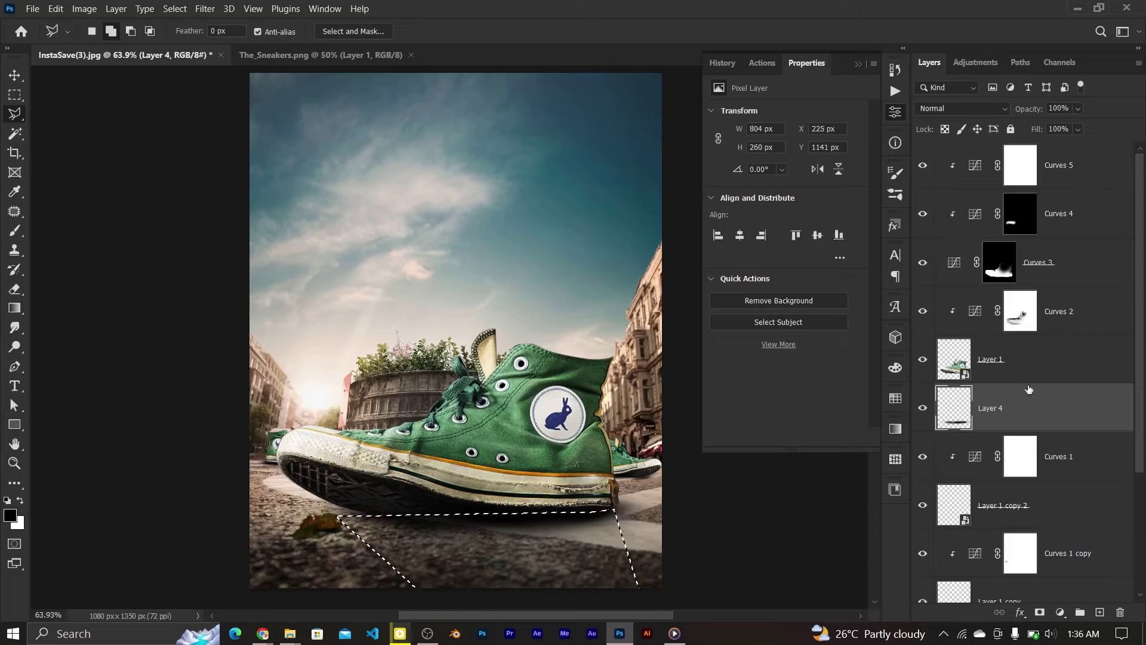
Fill the selection with black on a new Layer 5 and deselect.
{"action": "left_click", "coordinate": [1100, 612]}
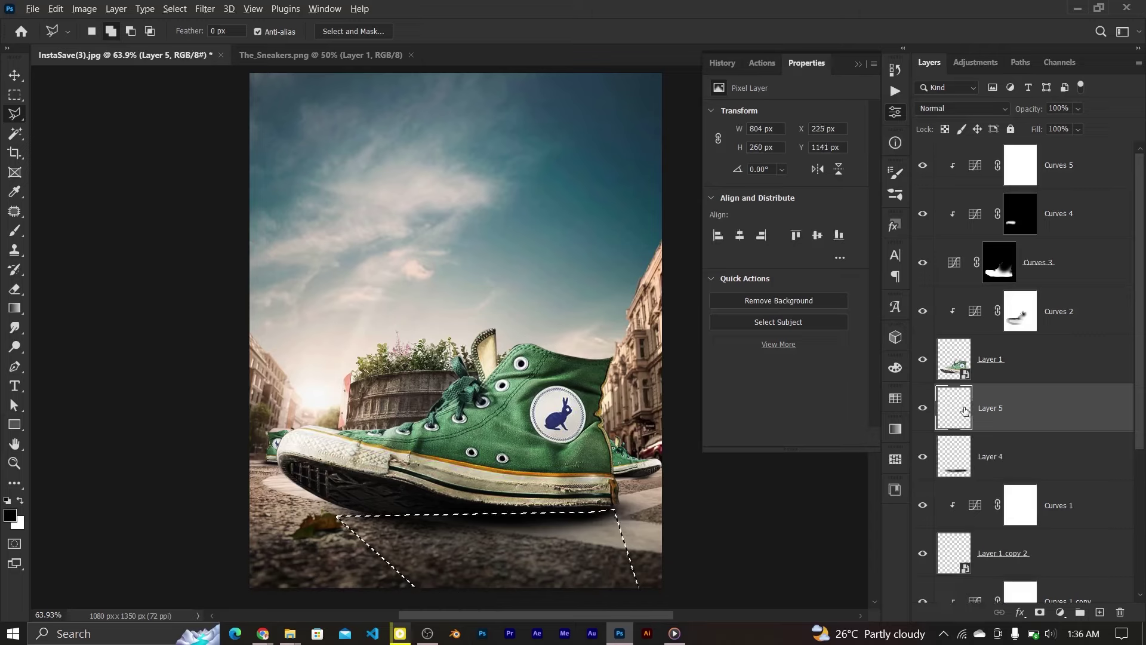
{"action": "key", "text": "alt+BackSpace"}
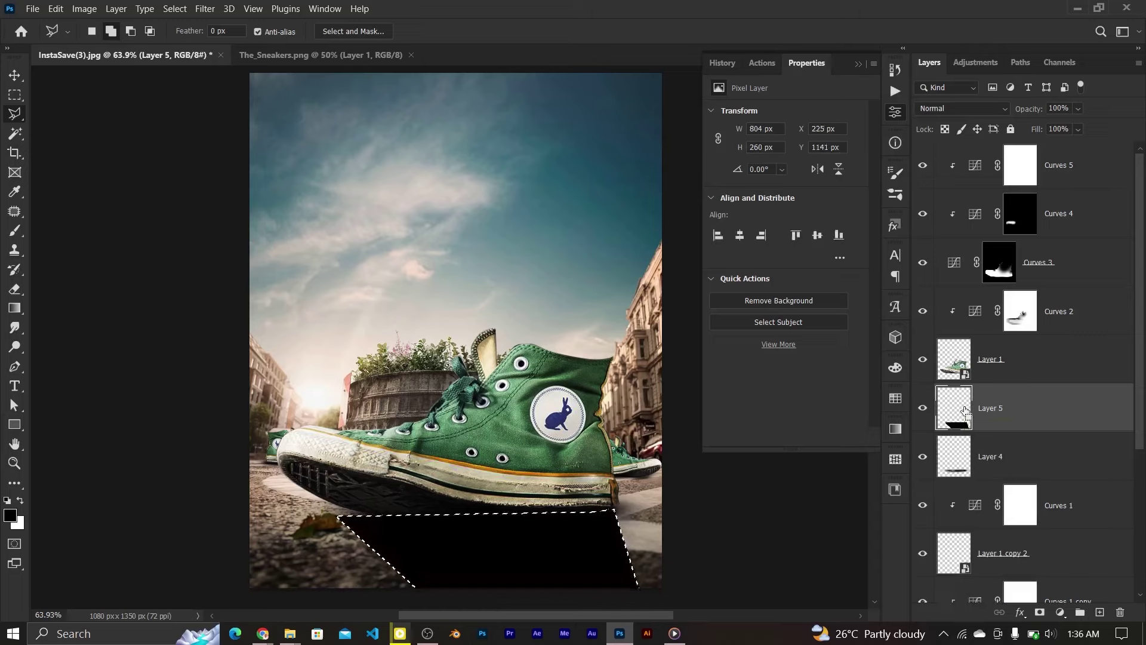
{"action": "key", "text": "ctrl+d"}
{"action": "key", "text": "ctrl+t"}
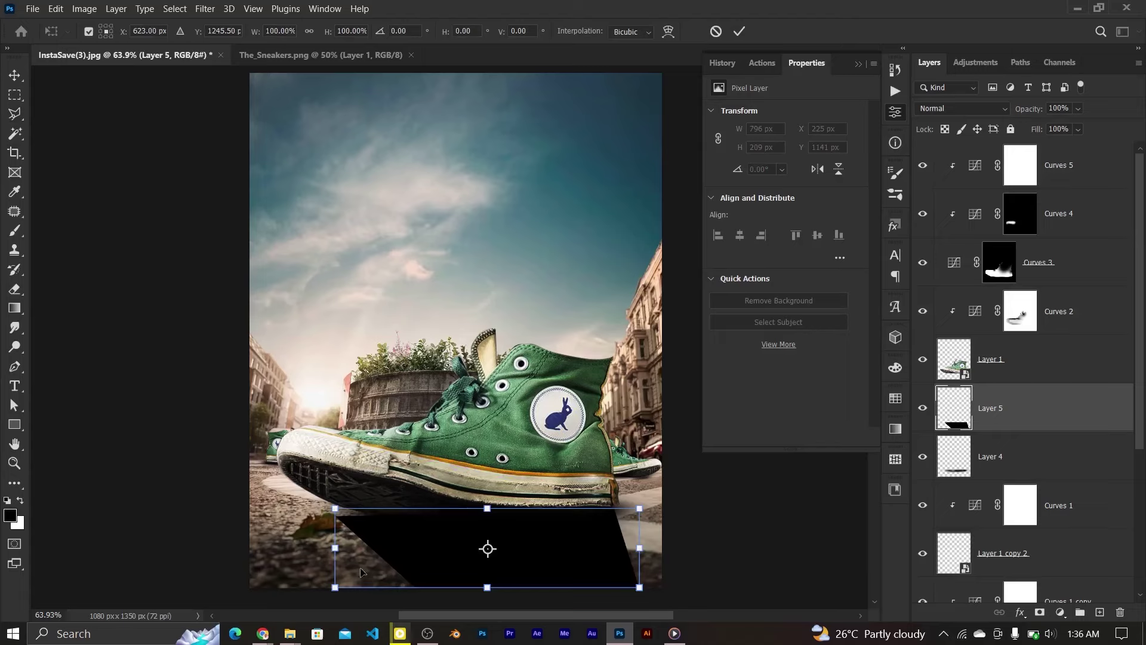
Enlarge the black shape and skew its top corners so it tucks under the sole.
{"action": "left_click_drag", "start_coordinate": [335, 508], "coordinate": [313, 502]}
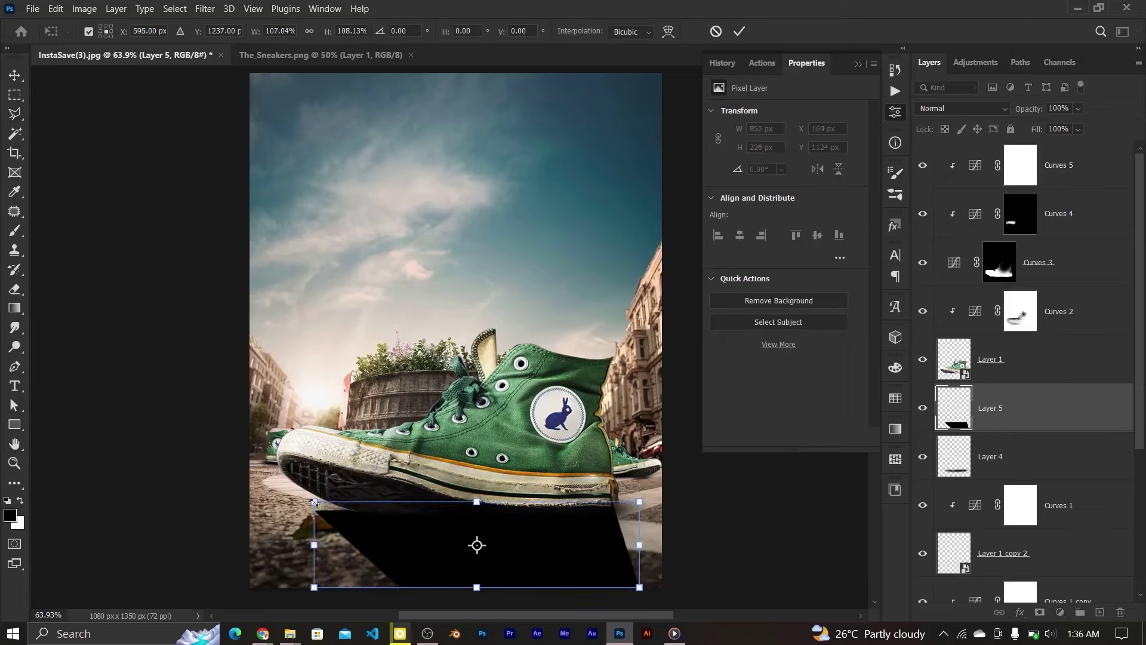
{"action": "left_click_drag", "start_coordinate": [476, 545], "coordinate": [476, 502]}
{"action": "left_click_drag", "start_coordinate": [316, 505], "coordinate": [300, 501]}
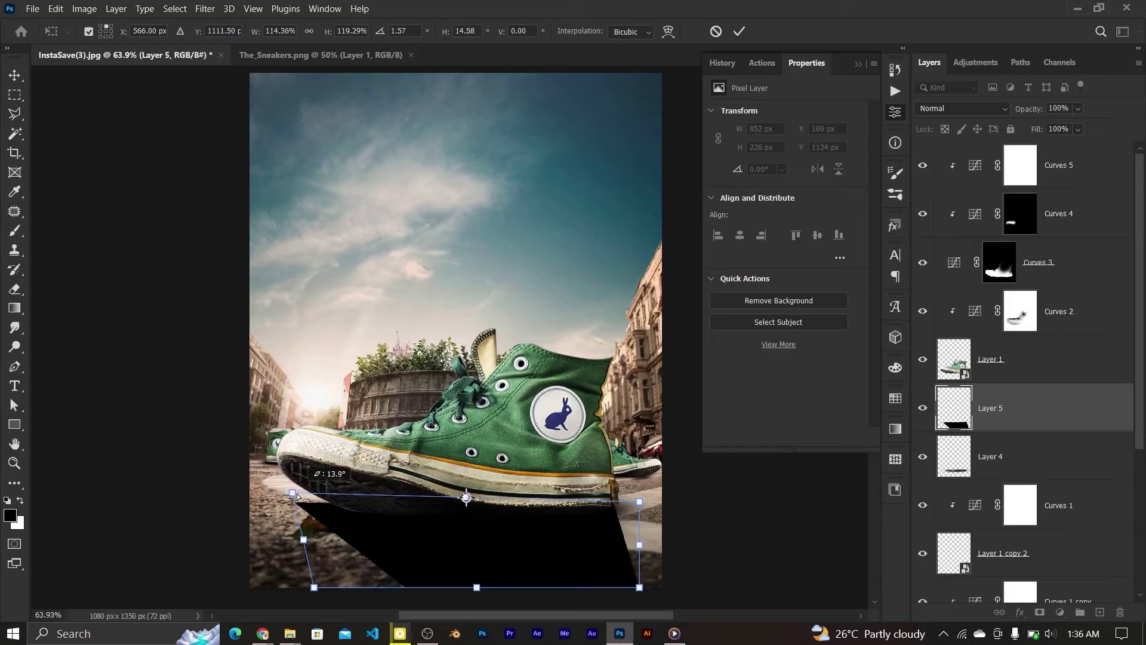
{"action": "right_click", "coordinate": [640, 506]}
{"action": "left_click", "coordinate": [678, 252]}
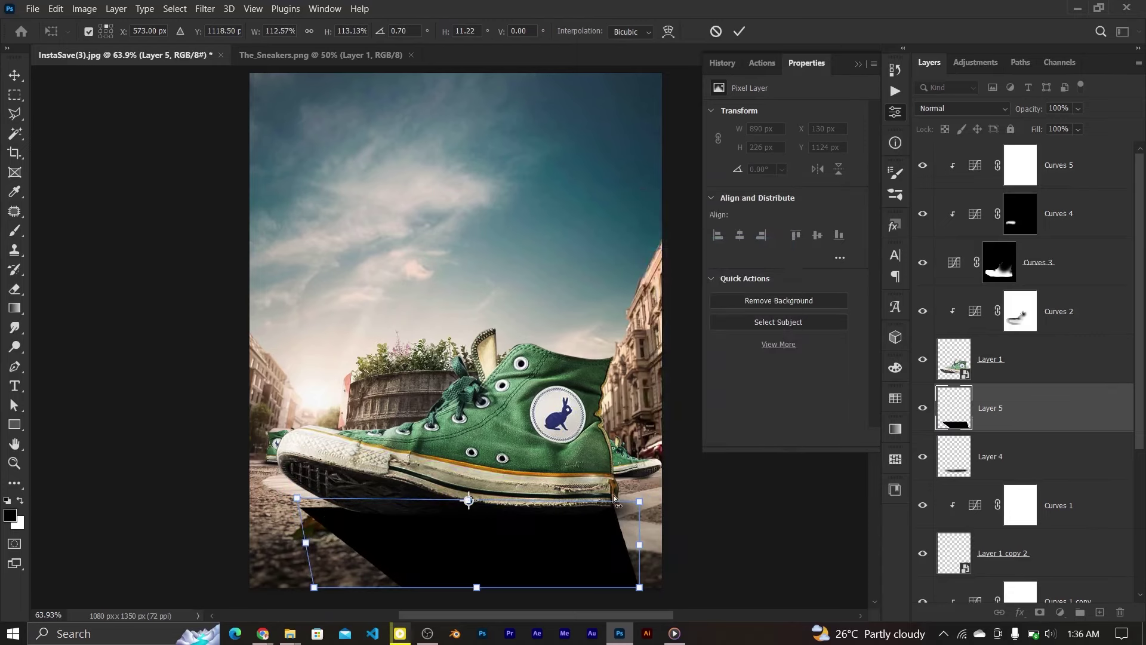
{"action": "left_click_drag", "start_coordinate": [293, 496], "coordinate": [299, 506]}
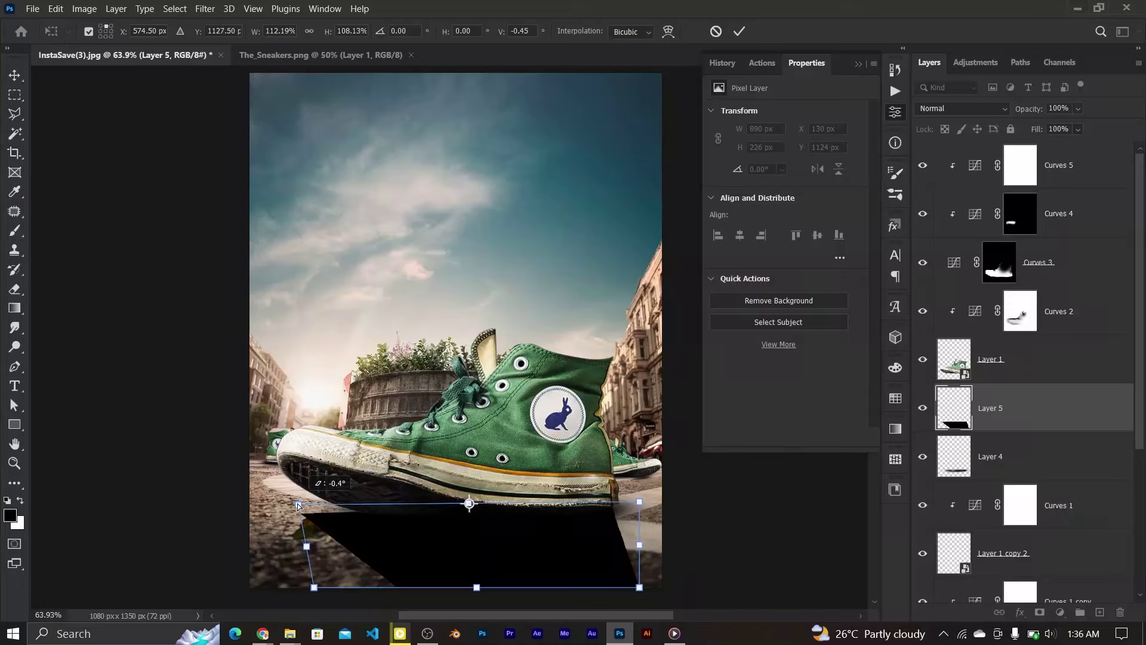
{"action": "left_click_drag", "start_coordinate": [640, 502], "coordinate": [640, 508]}
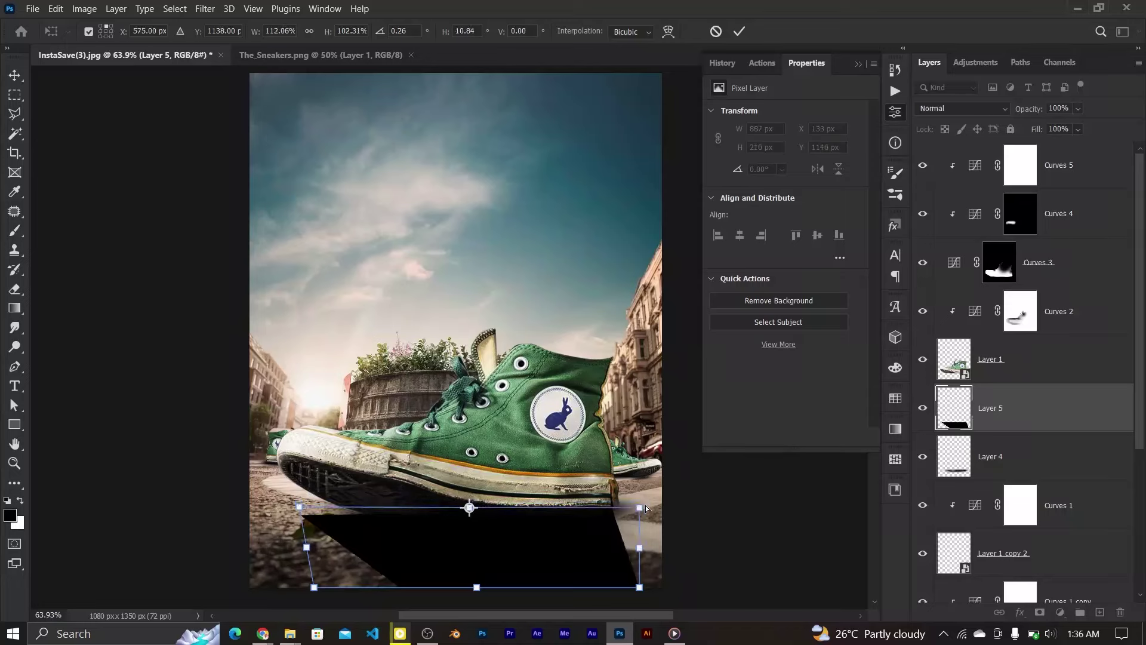
{"action": "left_click", "coordinate": [740, 32]}
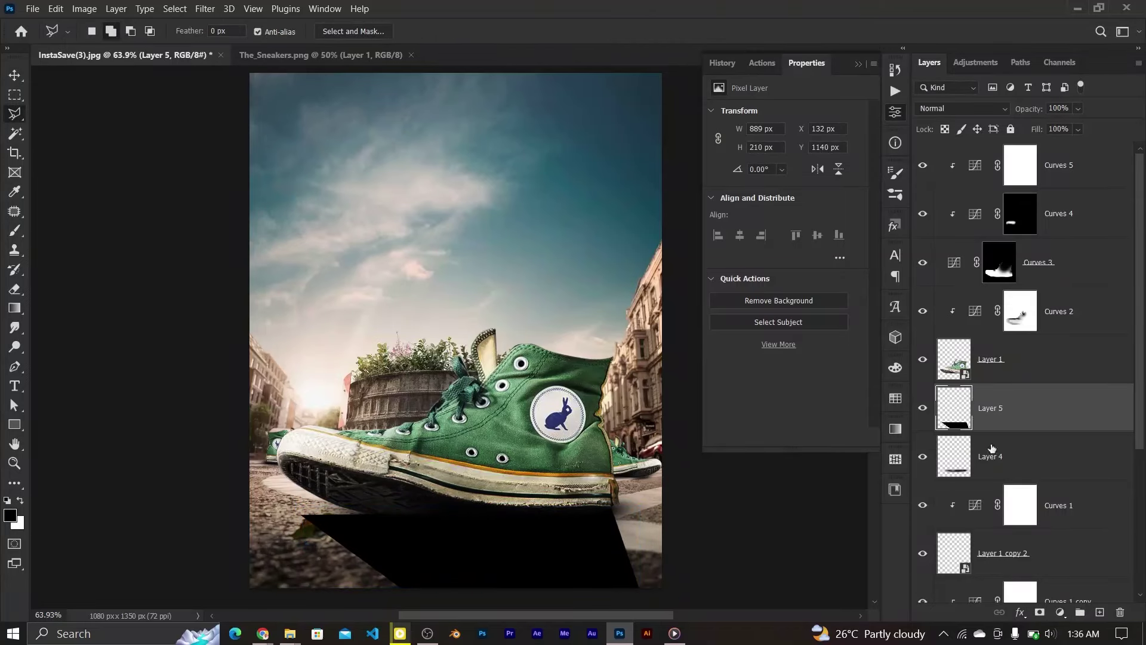
Add a white layer mask to Layer 5, set a 200 px brush, and lower the layer opacity to 43%.
{"action": "left_click", "coordinate": [1041, 614]}
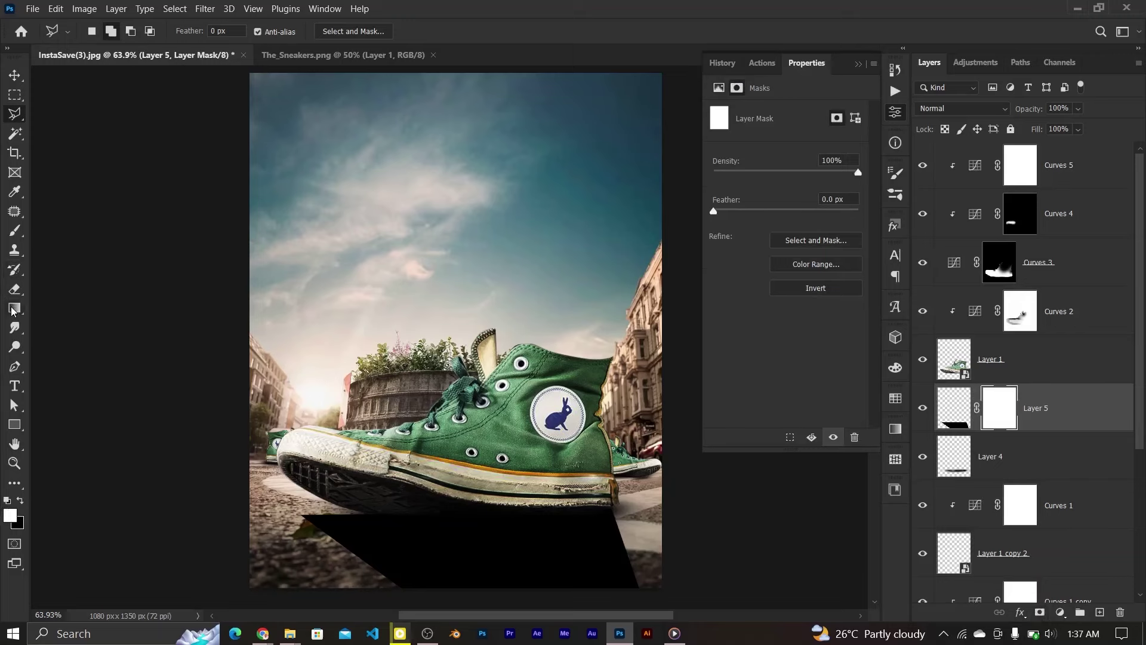
{"action": "left_click", "coordinate": [16, 233]}
{"action": "key", "text": "bracketright"}
{"action": "key", "text": "bracketright"}
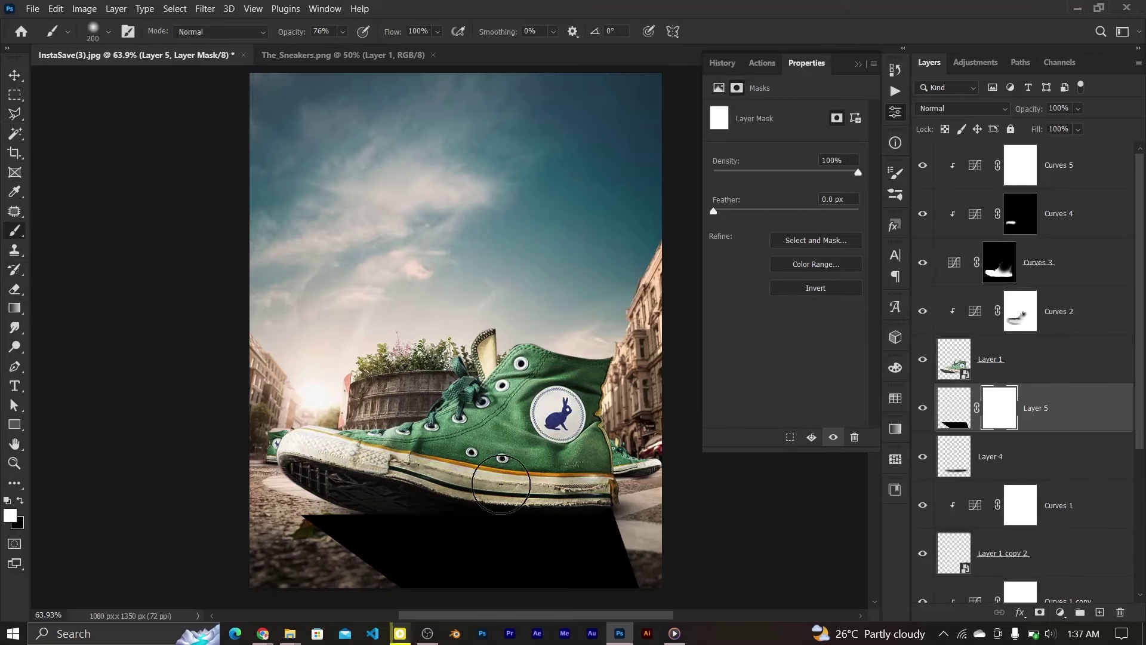
{"action": "left_click", "coordinate": [954, 407]}
{"action": "left_click_drag", "start_coordinate": [1033, 108], "coordinate": [1008, 110]}
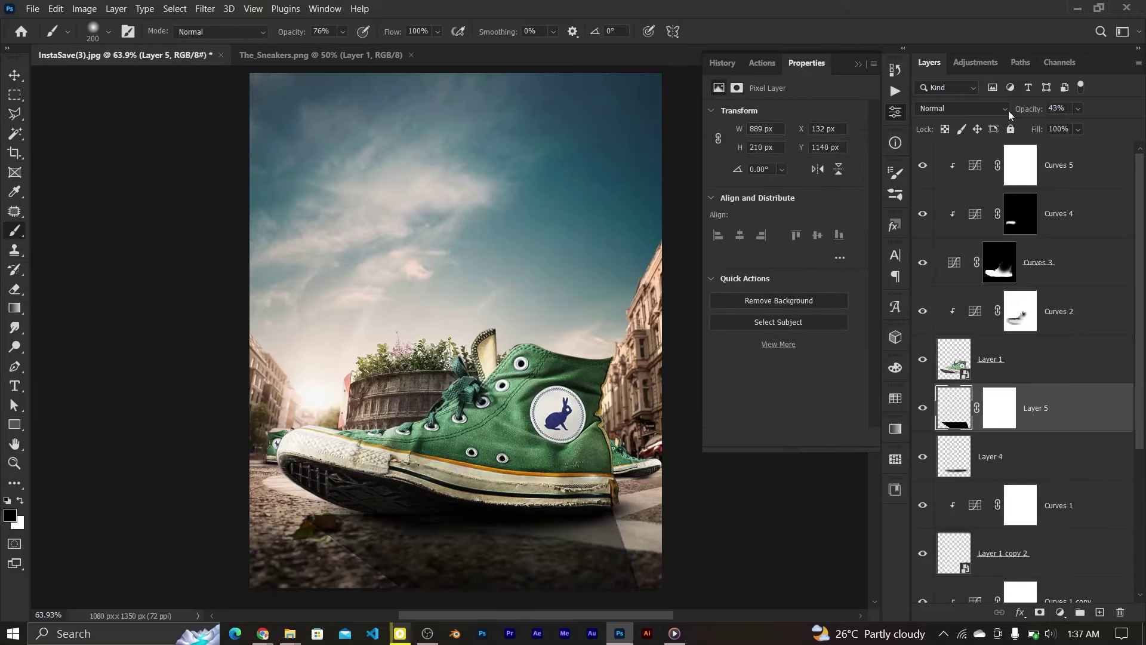
Soften the shadow with a 3.8-pixel Gaussian Blur, then ready a black brush on Layer 5's mask.
{"action": "left_click", "coordinate": [207, 9]}
{"action": "mouse_move", "coordinate": [233, 188]}
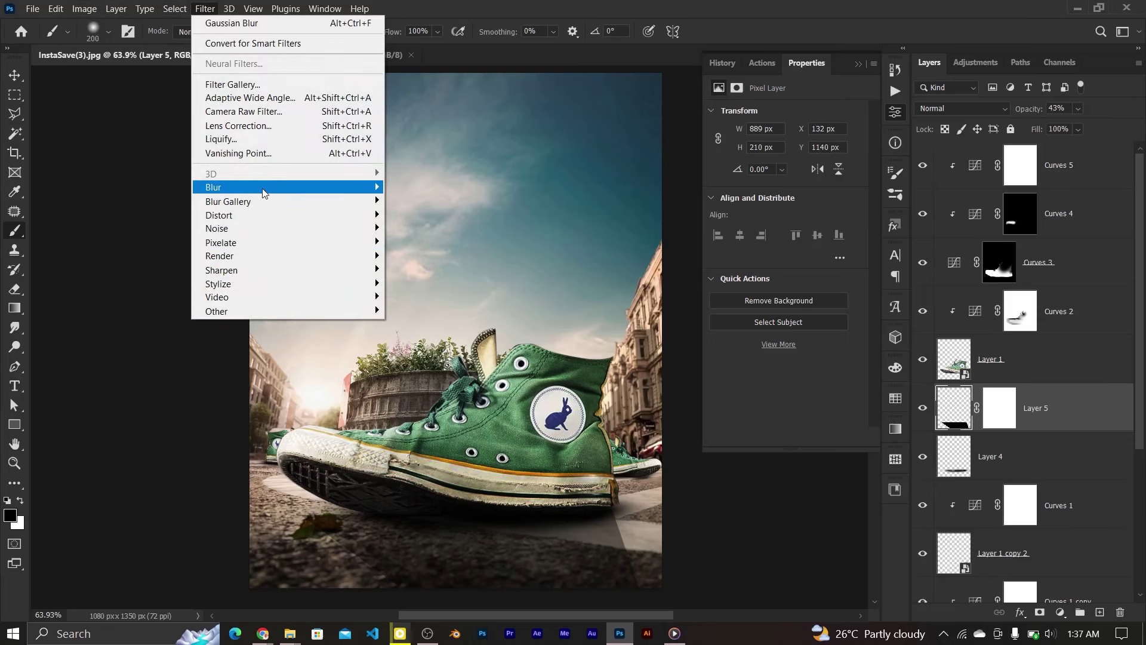
{"action": "left_click", "coordinate": [526, 250]}
{"action": "left_click_drag", "start_coordinate": [825, 320], "coordinate": [838, 326]}
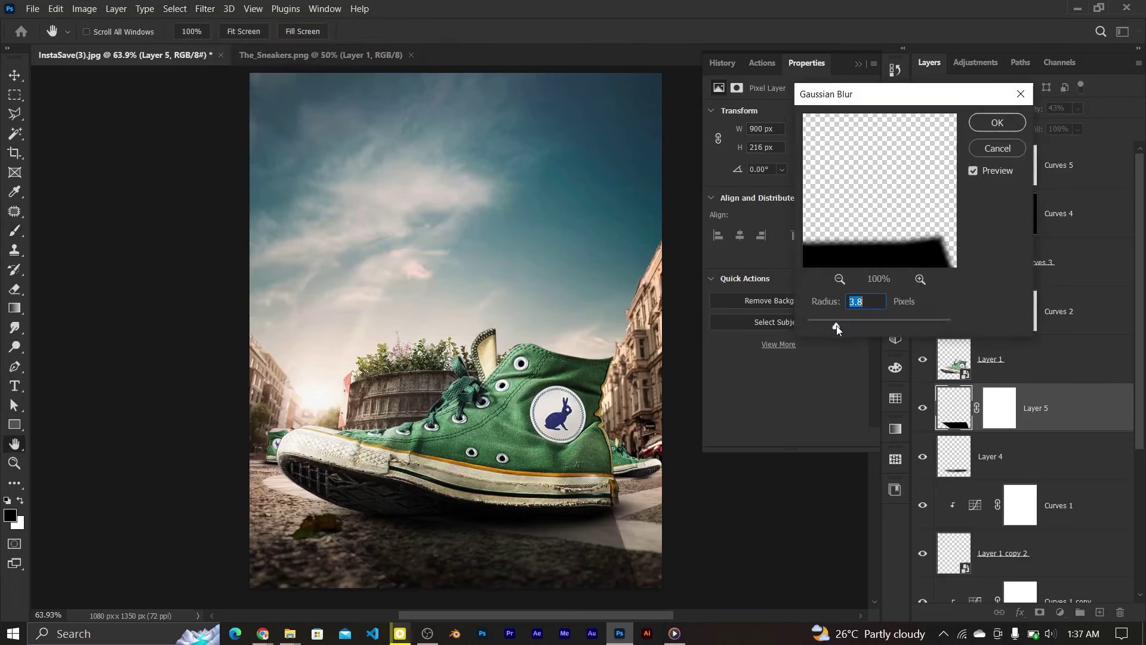
{"action": "left_click", "coordinate": [996, 122]}
{"action": "left_click", "coordinate": [999, 408]}
{"action": "key", "text": "b"}
{"action": "key", "text": "x"}
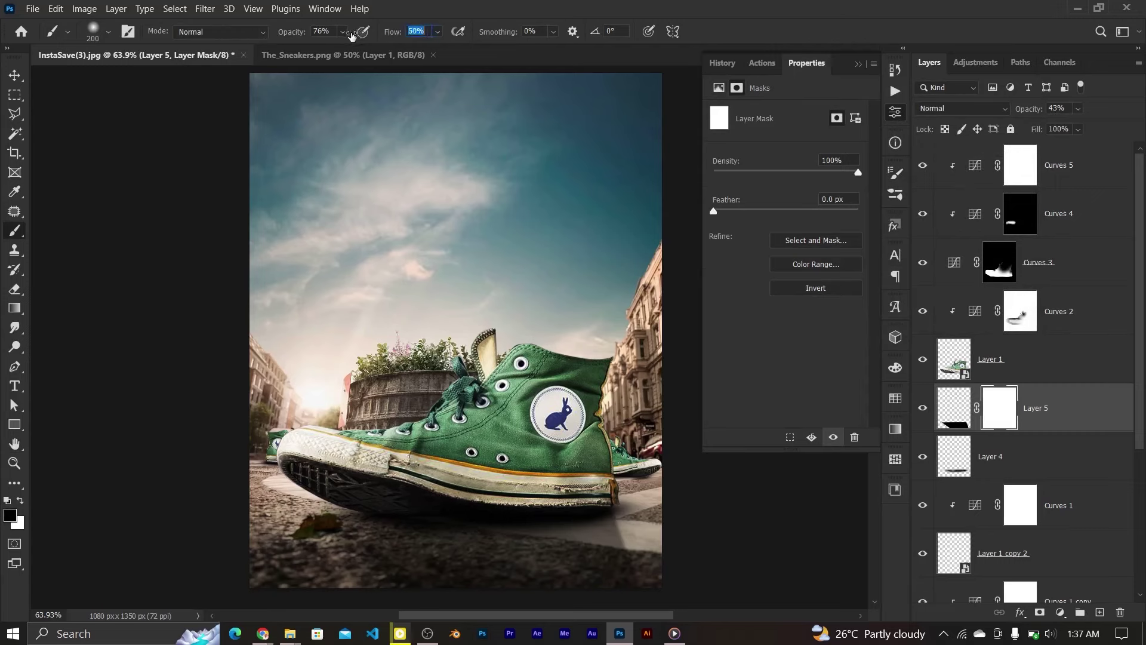
Paint black at 41% on Layer 5's mask along the sole, then shrink the brush to 125.
{"action": "type", "text": "41"}
{"action": "mouse_move", "coordinate": [337, 486]}
{"action": "left_mouse_down"}
{"action": "mouse_move", "coordinate": [475, 478]}
{"action": "mouse_move", "coordinate": [627, 494]}
{"action": "left_mouse_up"}
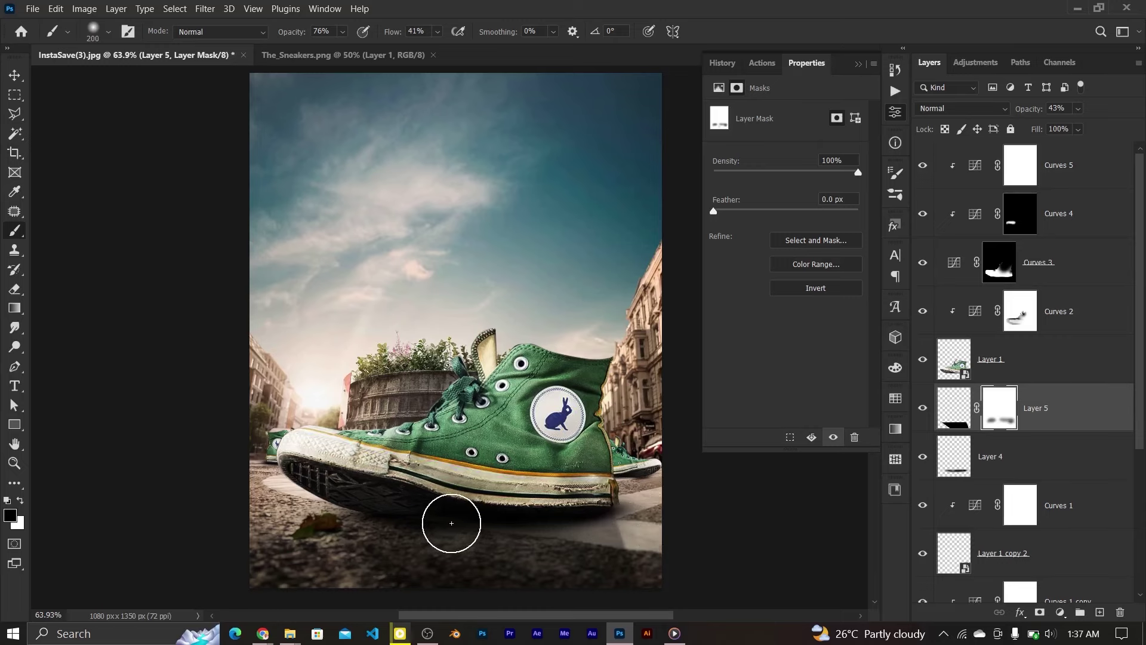
{"action": "scroll", "coordinate": [579, 588], "scroll_direction": "down", "scroll_amount": 3}
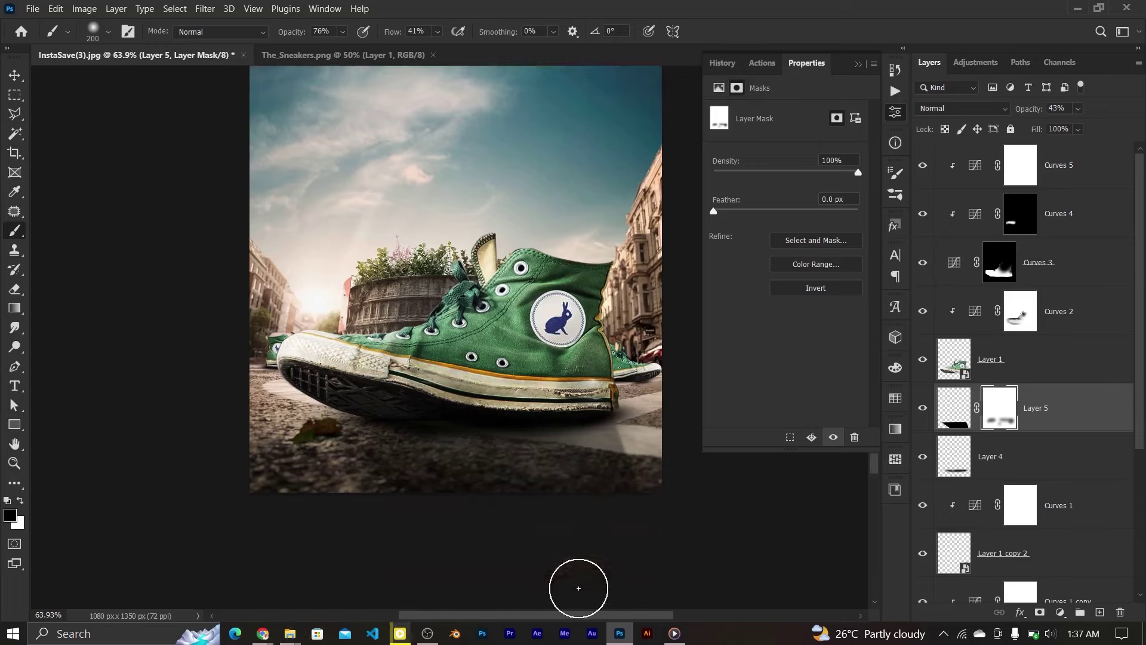
{"action": "key", "text": "x"}
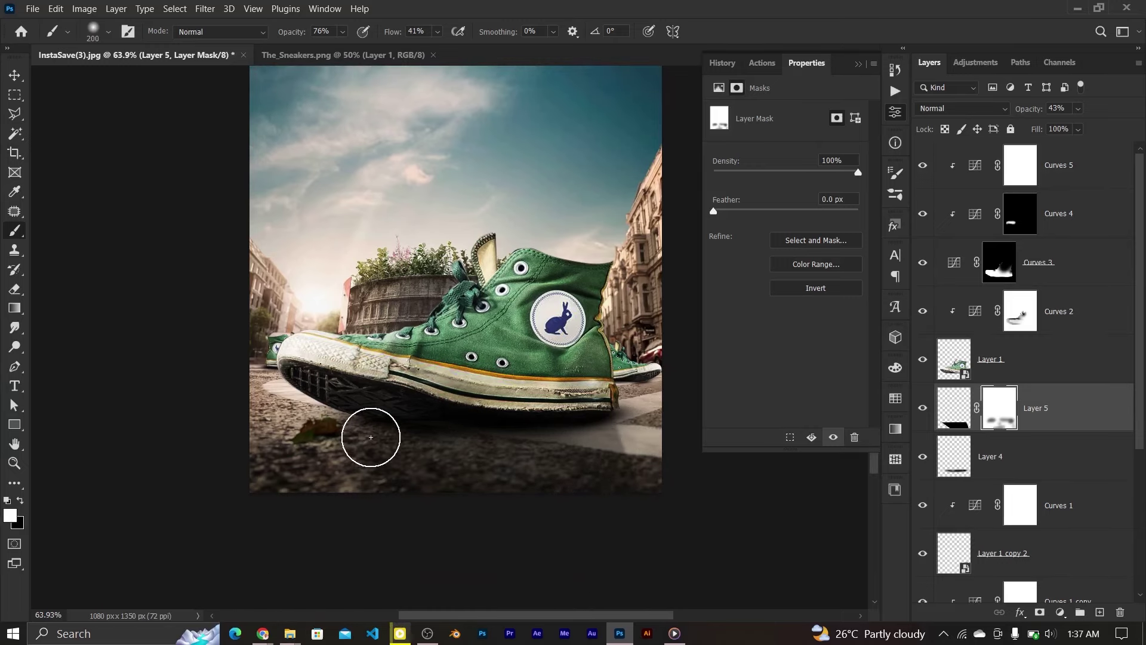
{"action": "key", "text": "bracketleft"}
{"action": "key", "text": "bracketleft"}
{"action": "key", "text": "bracketleft"}
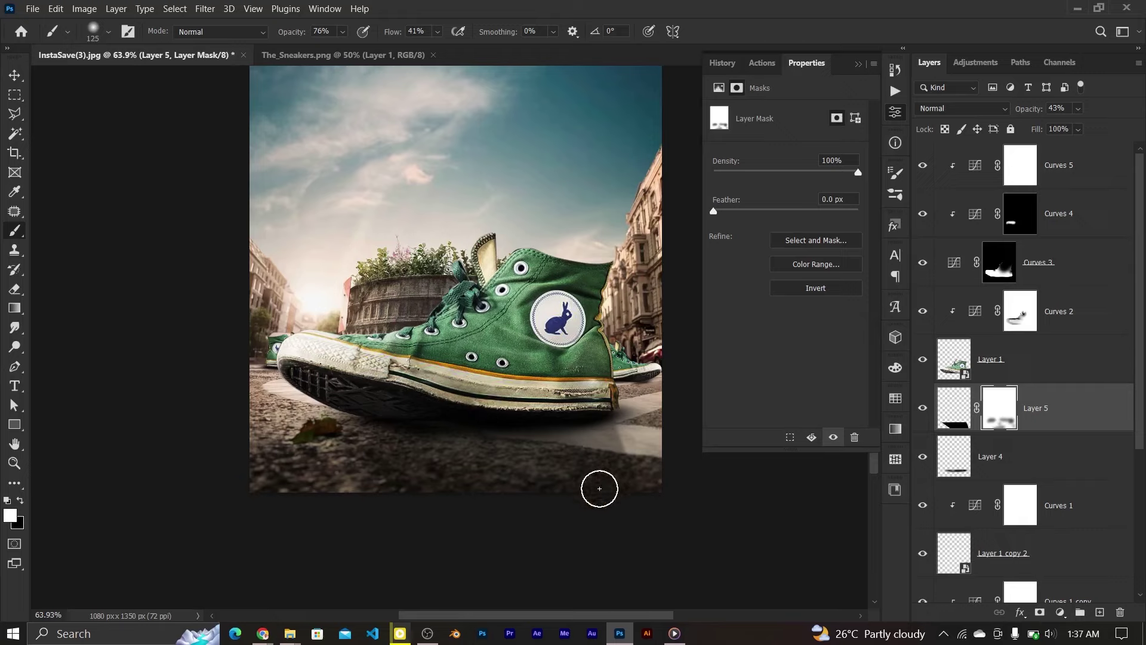
{"action": "key", "text": "x"}
{"action": "key", "text": "x"}
{"action": "key", "text": "x"}
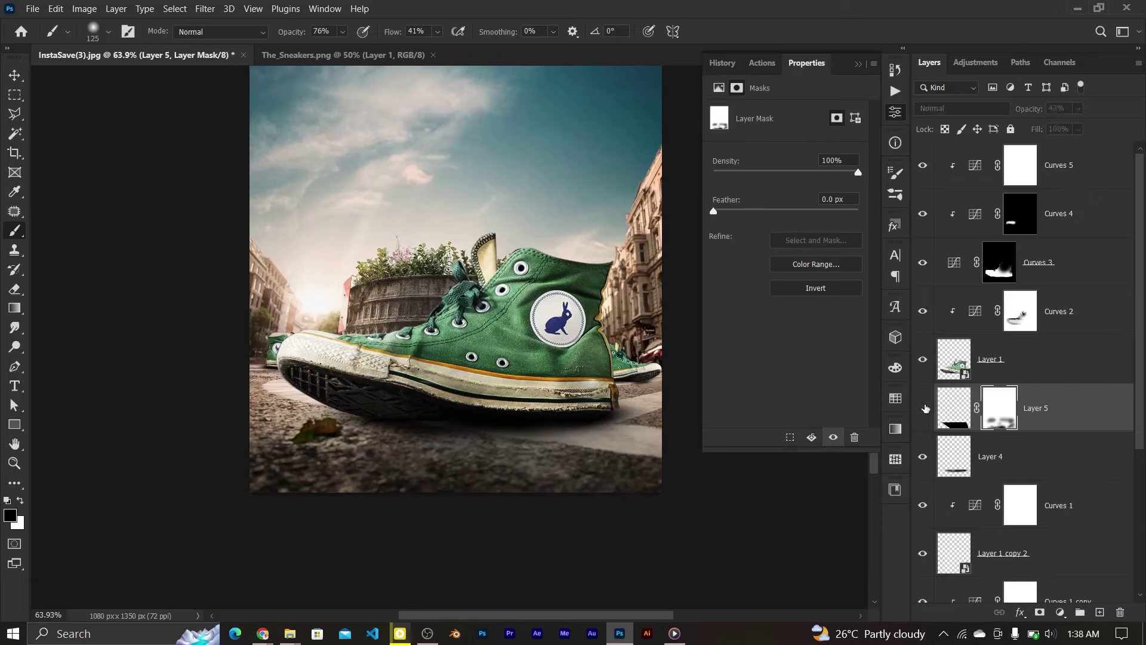
Add a new Layer 6 above Curves 5 and clip it to the layer below.
{"action": "key", "text": "v"}
{"action": "scroll", "coordinate": [435, 338], "scroll_direction": "up", "scroll_amount": 3}
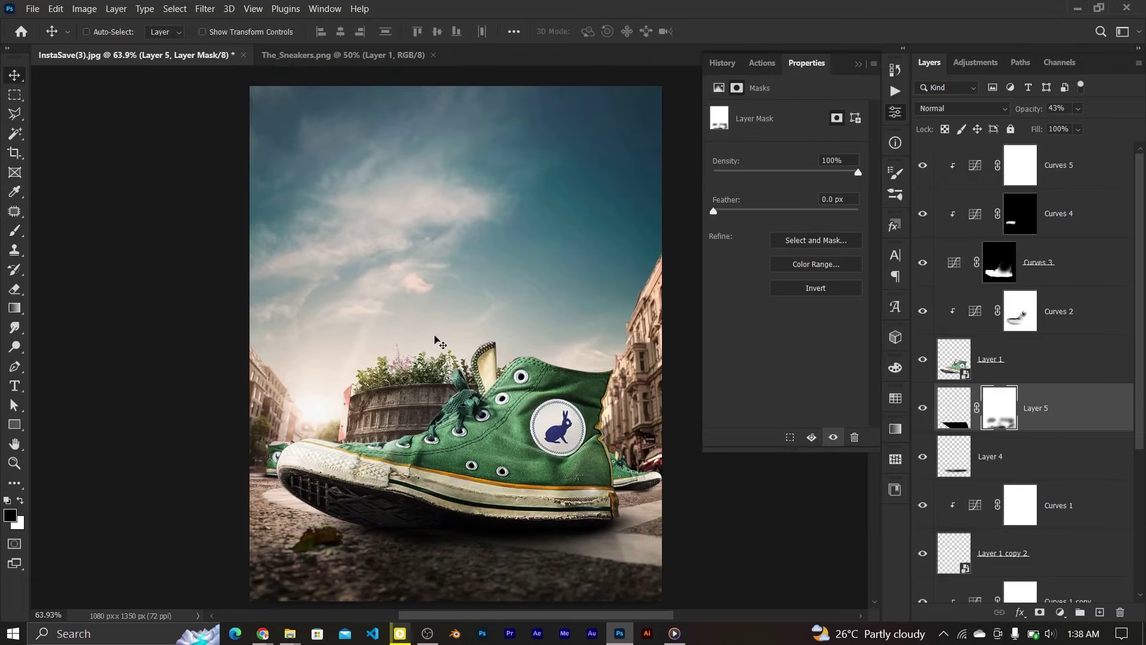
{"action": "left_click", "coordinate": [959, 354]}
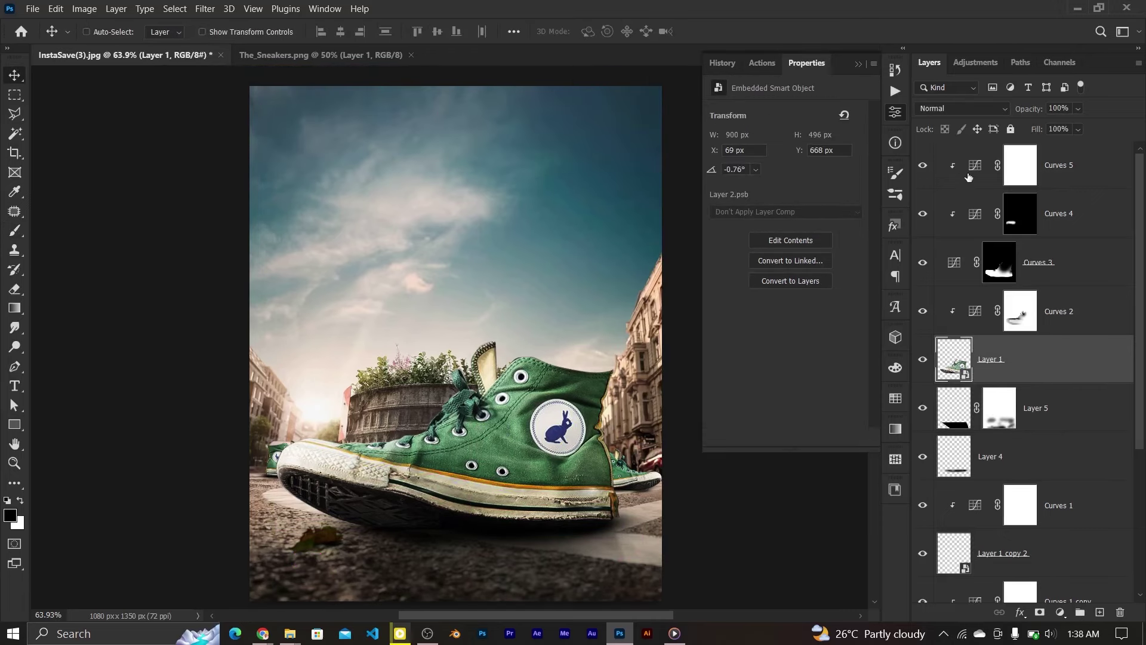
{"action": "left_click", "coordinate": [969, 173]}
{"action": "left_click", "coordinate": [1100, 612]}
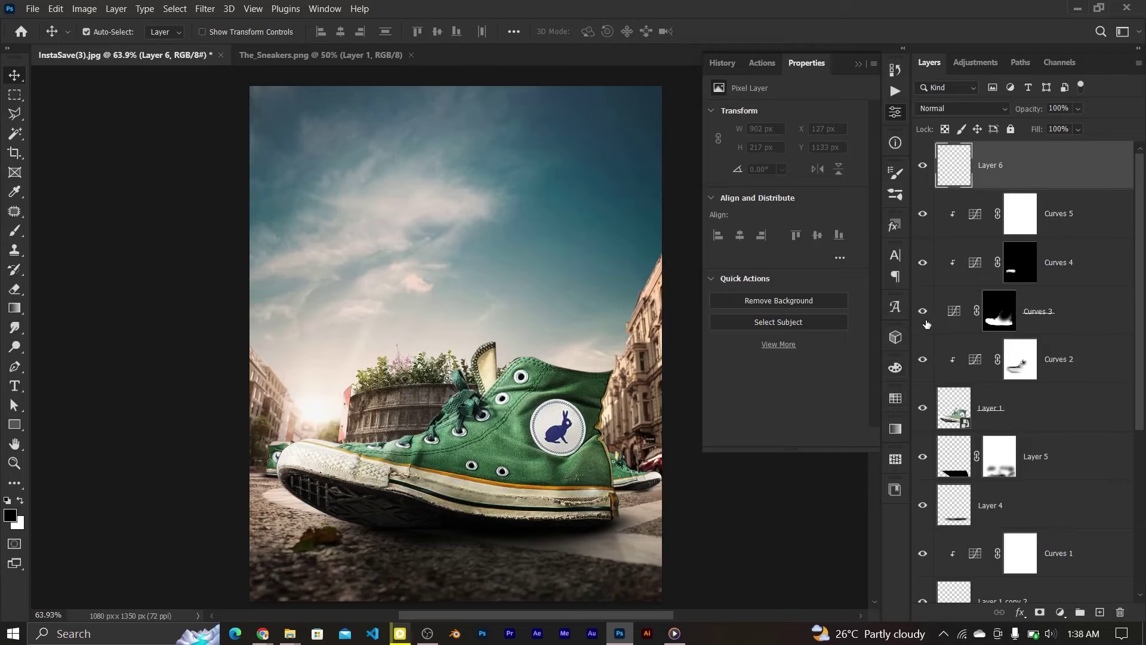
{"action": "key", "text": "ctrl+alt+g"}
Sample a dark shoe colour for the brush and set Layer 6 to Multiply.
{"action": "left_click", "coordinate": [14, 230]}
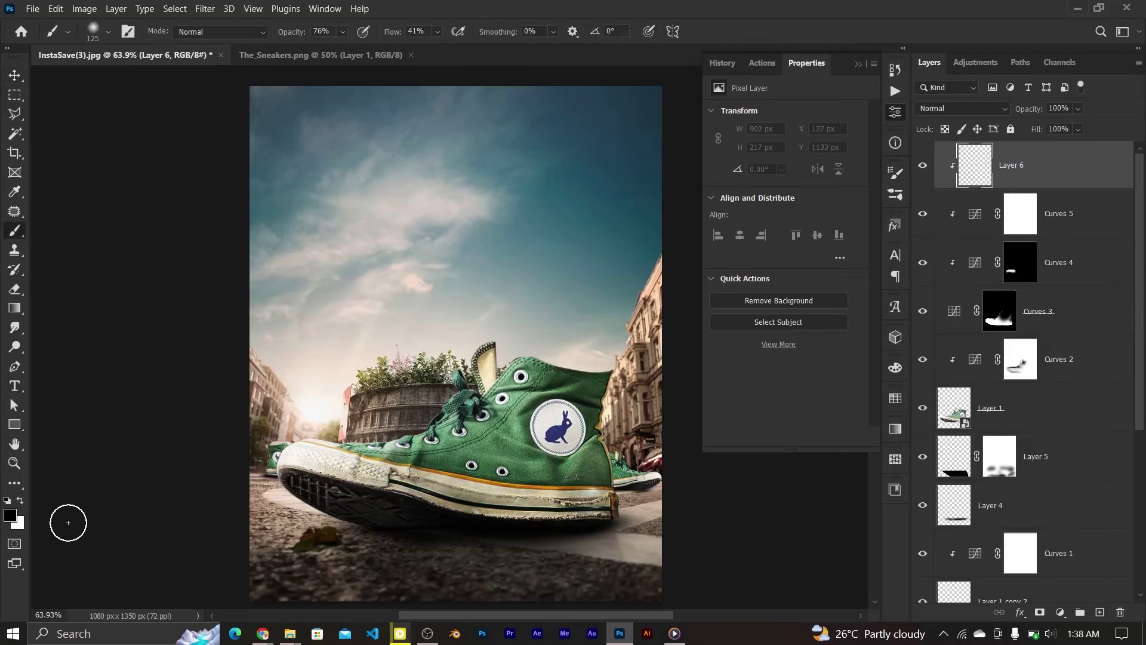
{"action": "left_click", "coordinate": [11, 516]}
{"action": "left_click", "coordinate": [424, 464]}
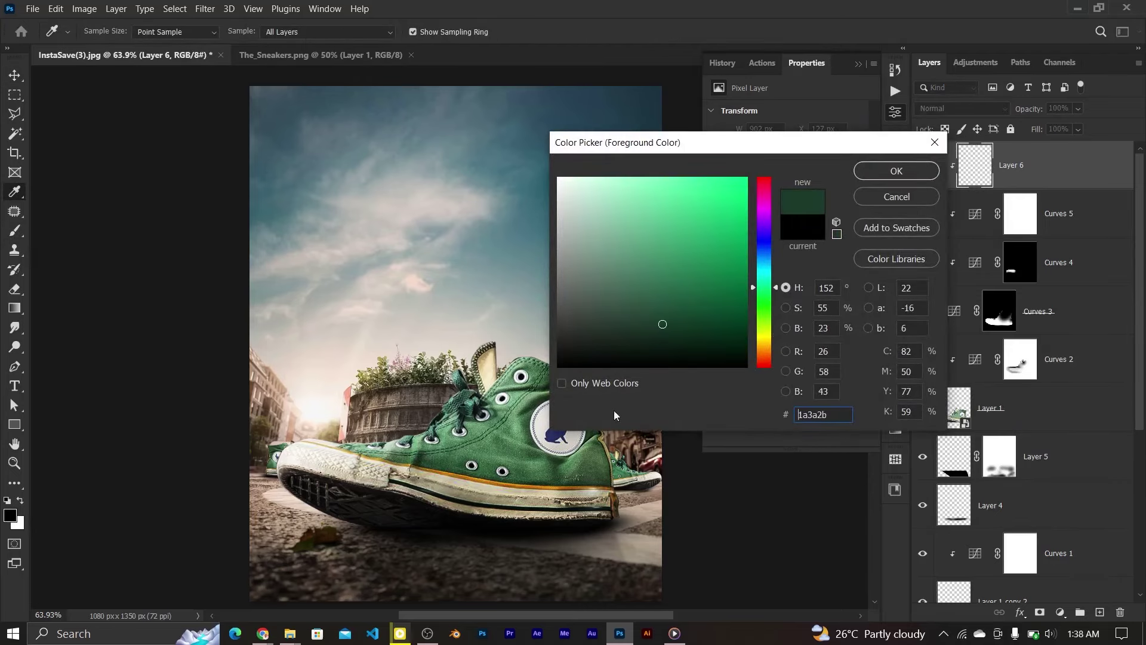
{"action": "left_click", "coordinate": [896, 170]}
{"action": "left_click", "coordinate": [961, 108]}
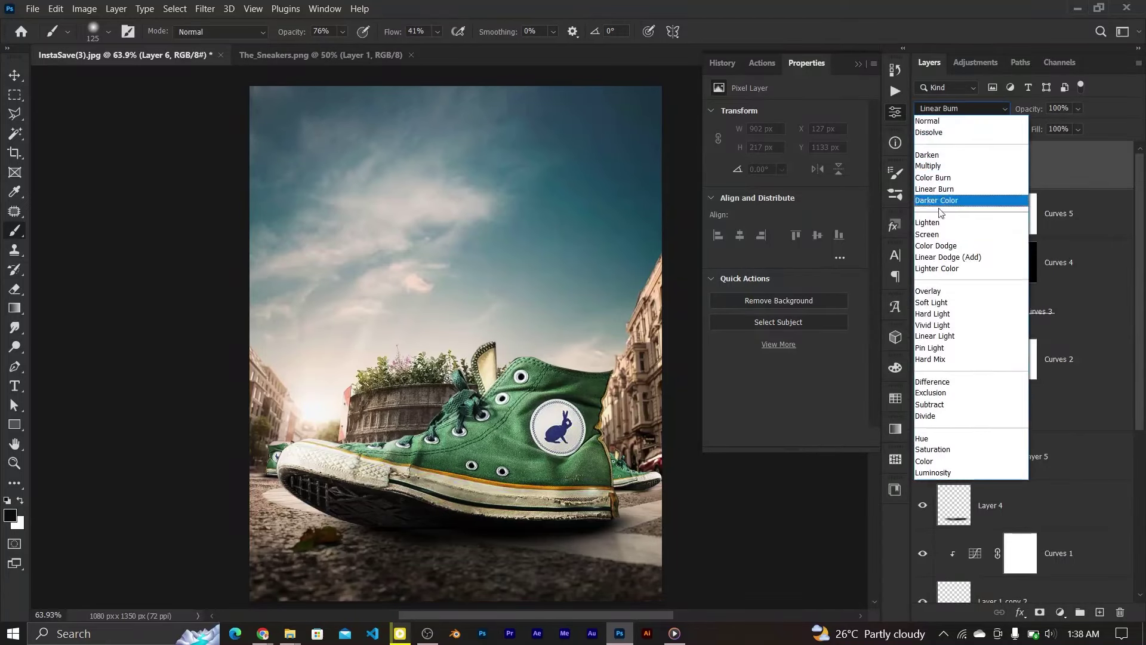
{"action": "left_click", "coordinate": [936, 166]}
Brush dark shading along the sole's edge, its left end and near the toe.
{"action": "scroll", "coordinate": [346, 358], "scroll_direction": "up", "scroll_amount": 3}
{"action": "scroll", "coordinate": [346, 371], "scroll_direction": "down", "scroll_amount": 3}
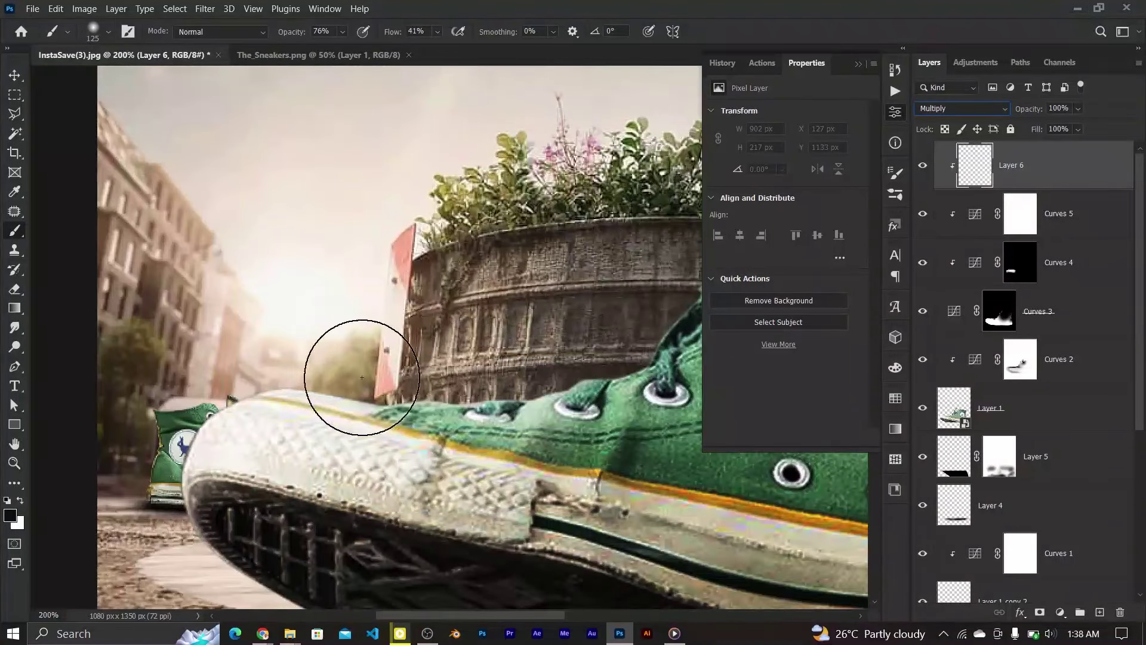
{"action": "scroll", "coordinate": [362, 378], "scroll_direction": "down", "scroll_amount": 2}
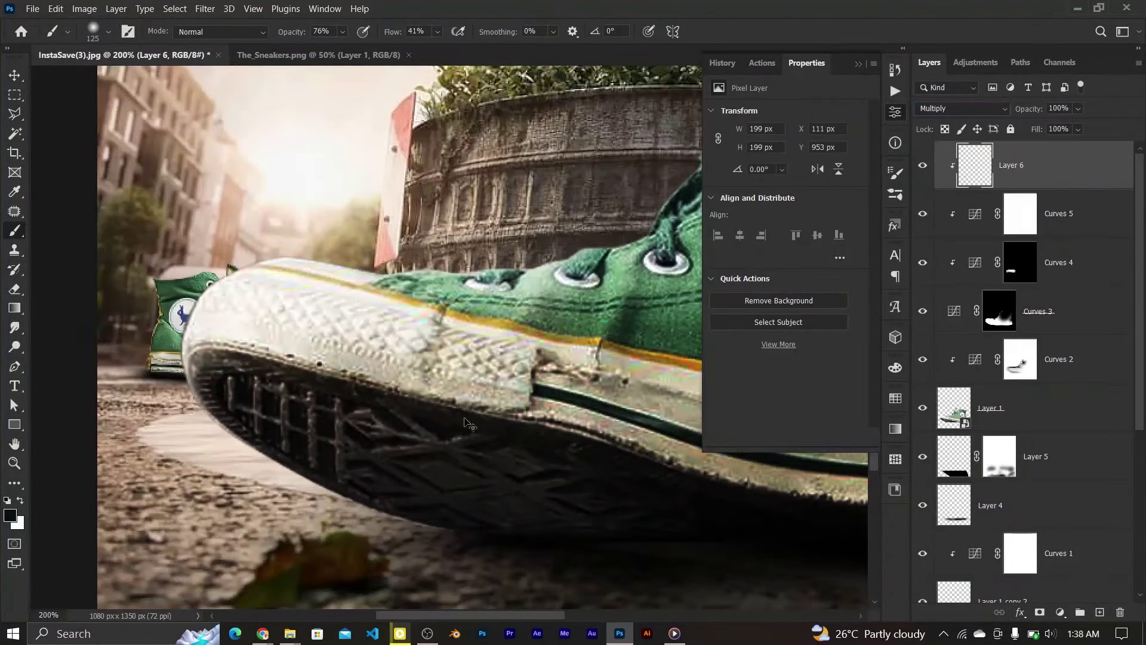
{"action": "key", "text": "bracketleft"}
{"action": "key", "text": "bracketleft"}
{"action": "key", "text": "bracketleft"}
{"action": "key", "text": "bracketleft"}
{"action": "key", "text": "bracketleft"}
{"action": "key", "text": "bracketleft"}
{"action": "left_click_drag", "start_coordinate": [269, 358], "coordinate": [422, 401]}
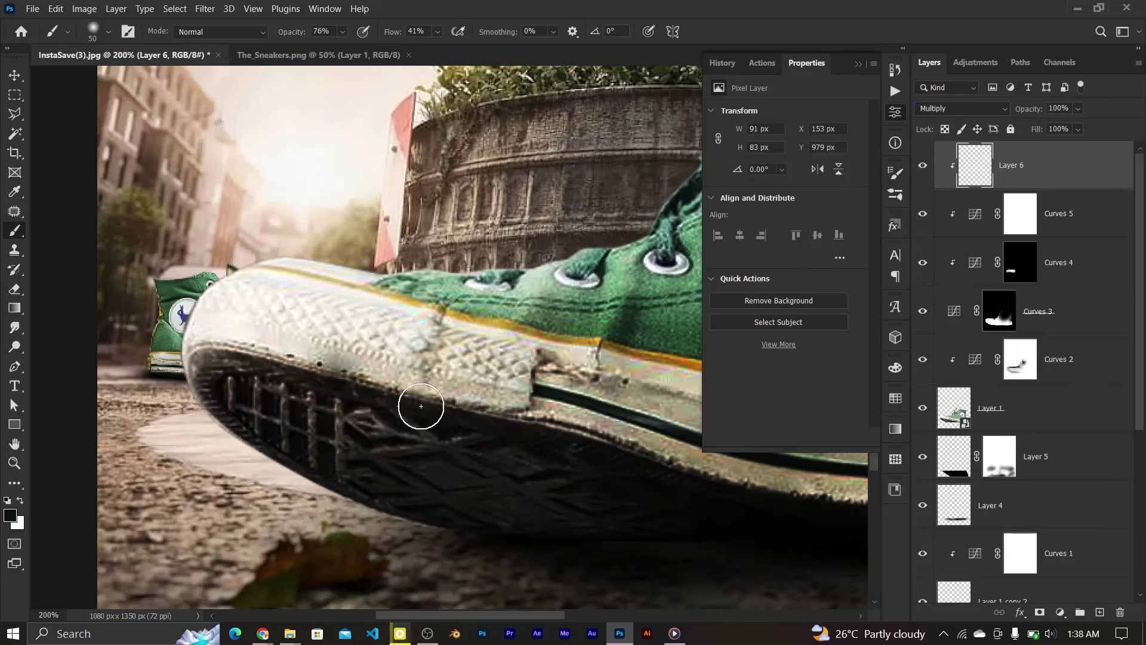
{"action": "key", "text": "bracketleft"}
{"action": "key", "text": "bracketleft"}
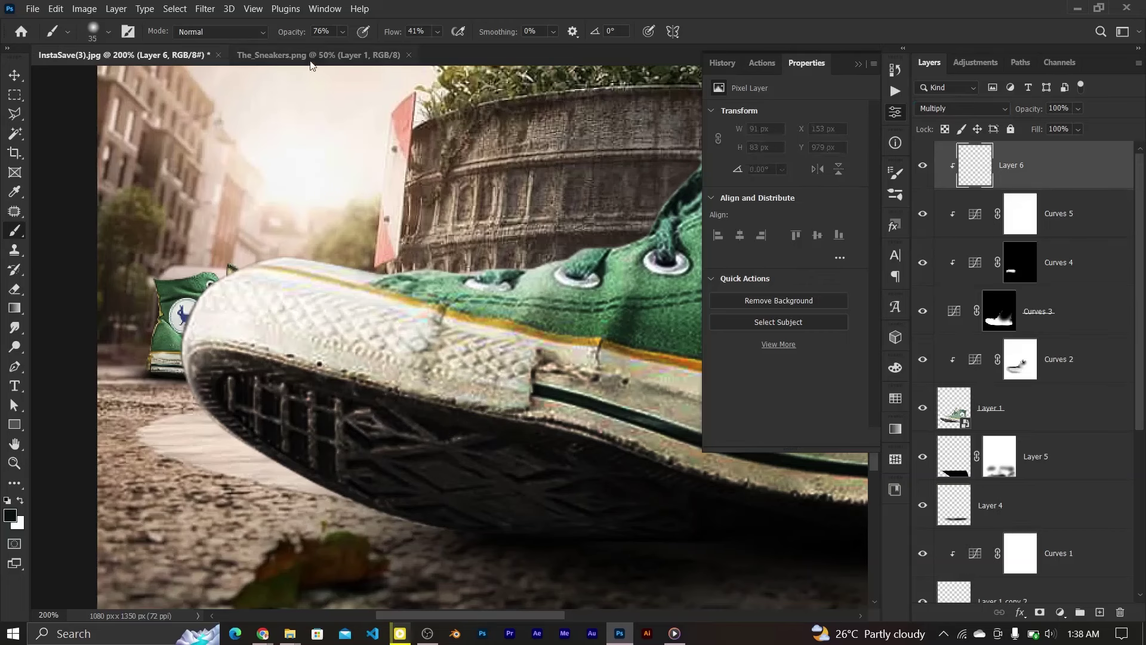
{"action": "mouse_move", "coordinate": [263, 360]}
{"action": "left_mouse_down"}
{"action": "mouse_move", "coordinate": [195, 353]}
{"action": "mouse_move", "coordinate": [230, 419]}
{"action": "left_mouse_up"}
{"action": "mouse_move", "coordinate": [354, 411]}
{"action": "left_mouse_down"}
{"action": "mouse_move", "coordinate": [238, 340]}
{"action": "mouse_move", "coordinate": [418, 406]}
{"action": "mouse_move", "coordinate": [340, 379]}
{"action": "mouse_move", "coordinate": [372, 382]}
{"action": "left_mouse_up"}
{"action": "left_click_drag", "start_coordinate": [580, 440], "coordinate": [618, 456]}
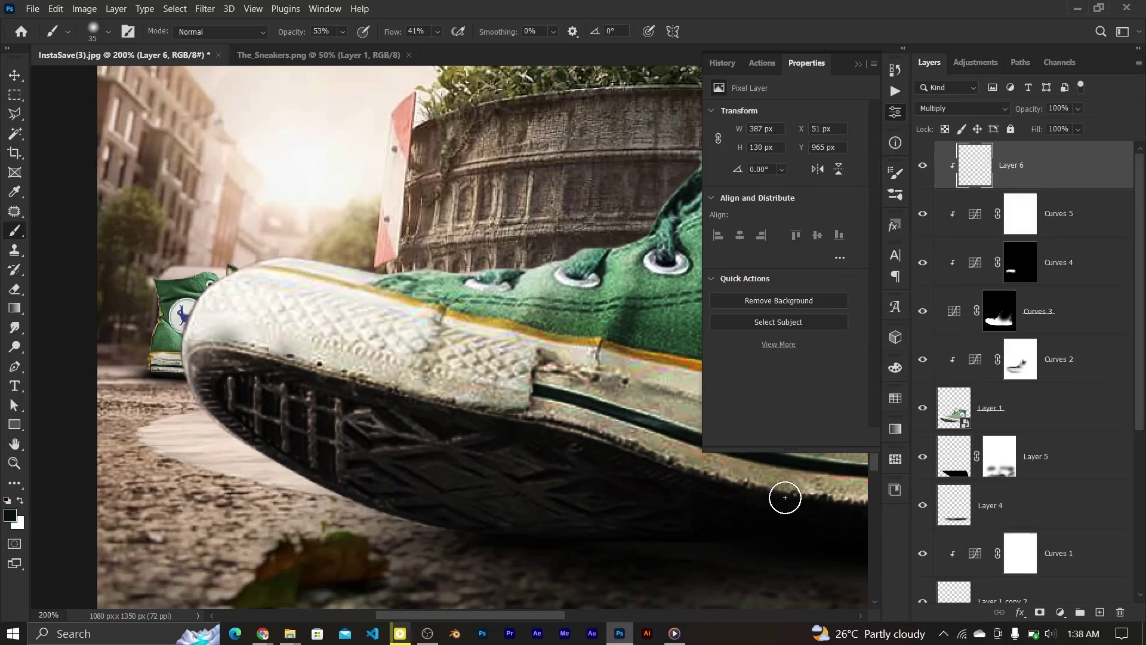
Continue darkening the sole edge toward the heel.
{"action": "scroll", "coordinate": [277, 322], "scroll_direction": "down", "scroll_amount": 3}
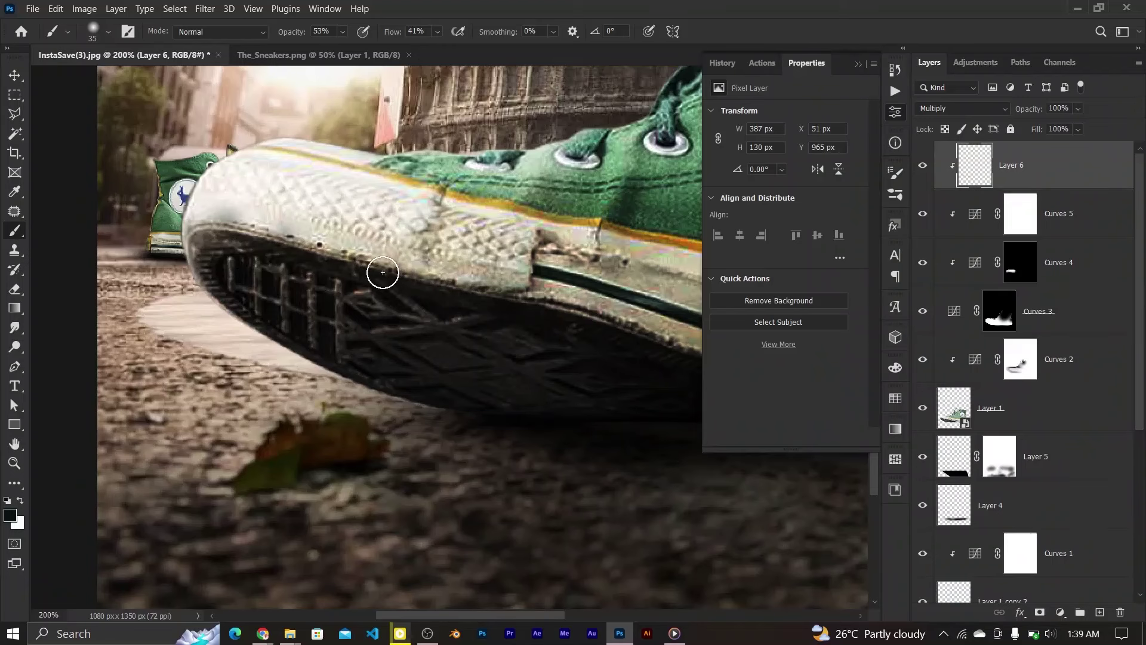
{"action": "scroll", "coordinate": [573, 317], "scroll_direction": "right", "scroll_amount": 2}
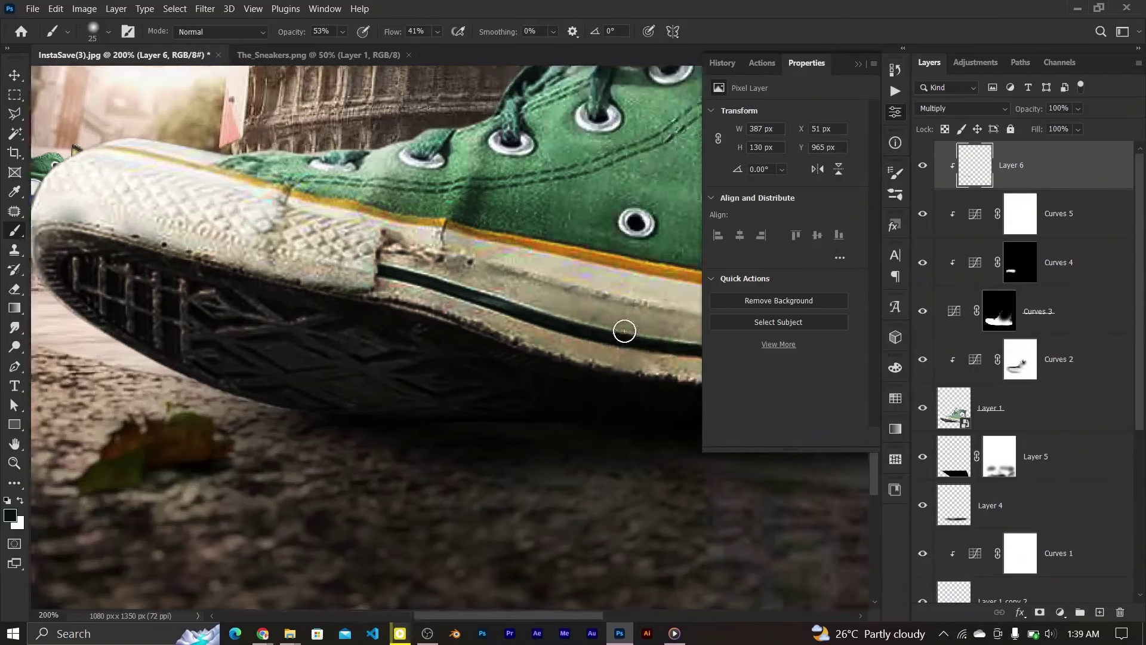
{"action": "scroll", "coordinate": [508, 358], "scroll_direction": "right", "scroll_amount": 5}
{"action": "left_click_drag", "start_coordinate": [559, 399], "coordinate": [657, 393]}
{"action": "left_click_drag", "start_coordinate": [430, 380], "coordinate": [609, 384]}
{"action": "scroll", "coordinate": [609, 384], "scroll_direction": "right", "scroll_amount": 2}
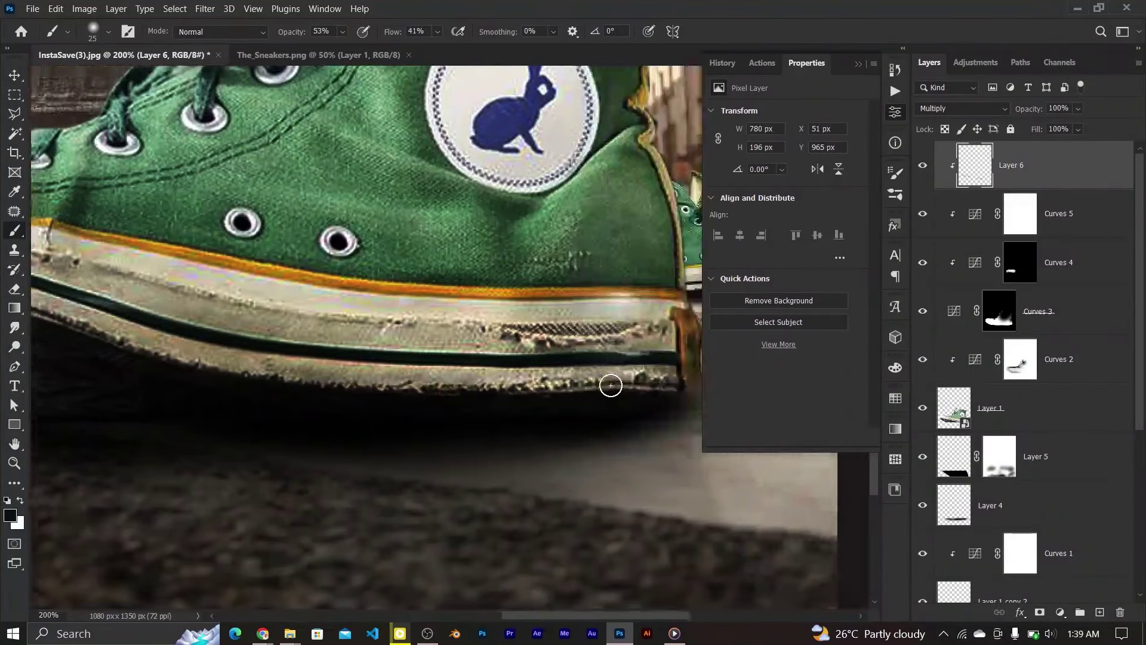
{"action": "scroll", "coordinate": [609, 384], "scroll_direction": "right", "scroll_amount": 3}
{"action": "left_click_drag", "start_coordinate": [368, 382], "coordinate": [569, 384]}
{"action": "scroll", "coordinate": [370, 376], "scroll_direction": "left", "scroll_amount": 4}
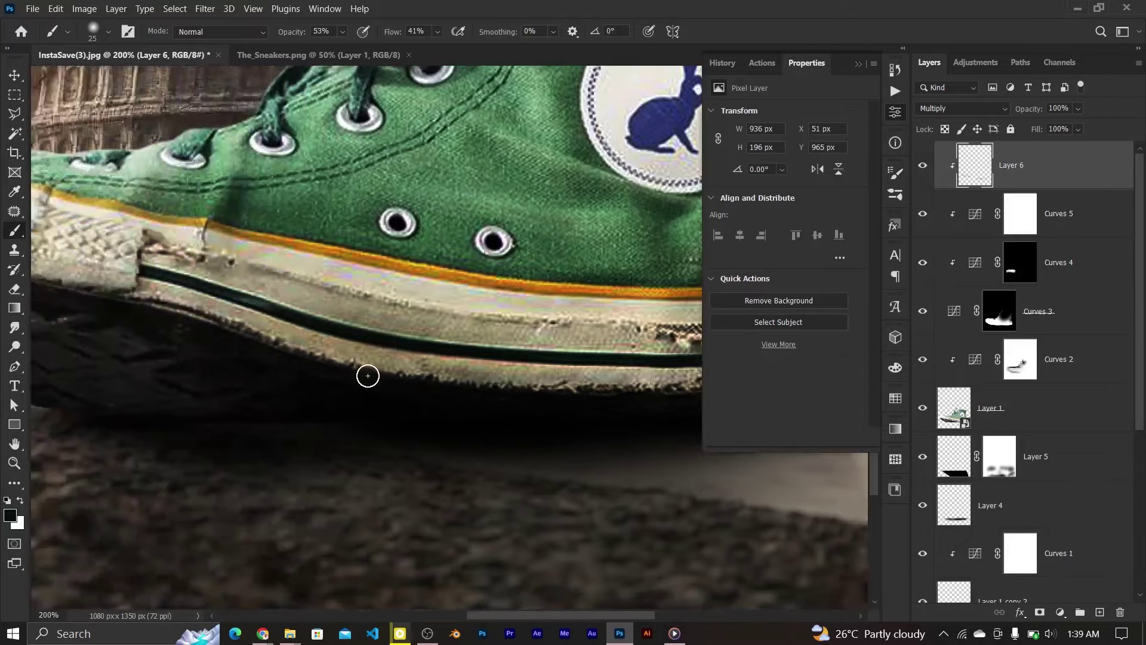
{"action": "scroll", "coordinate": [366, 374], "scroll_direction": "left", "scroll_amount": 1}
{"action": "scroll", "coordinate": [132, 300], "scroll_direction": "left", "scroll_amount": 3}
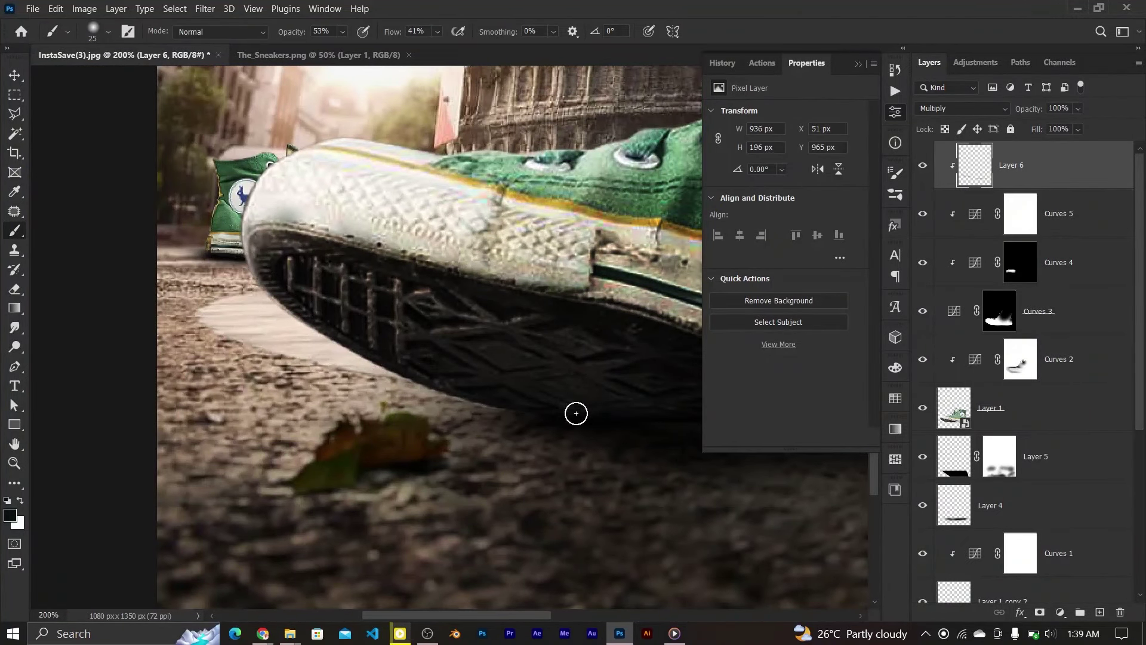
Fit the image on screen and toggle Layer 6 to compare the shading.
{"action": "key", "text": "ctrl+0"}
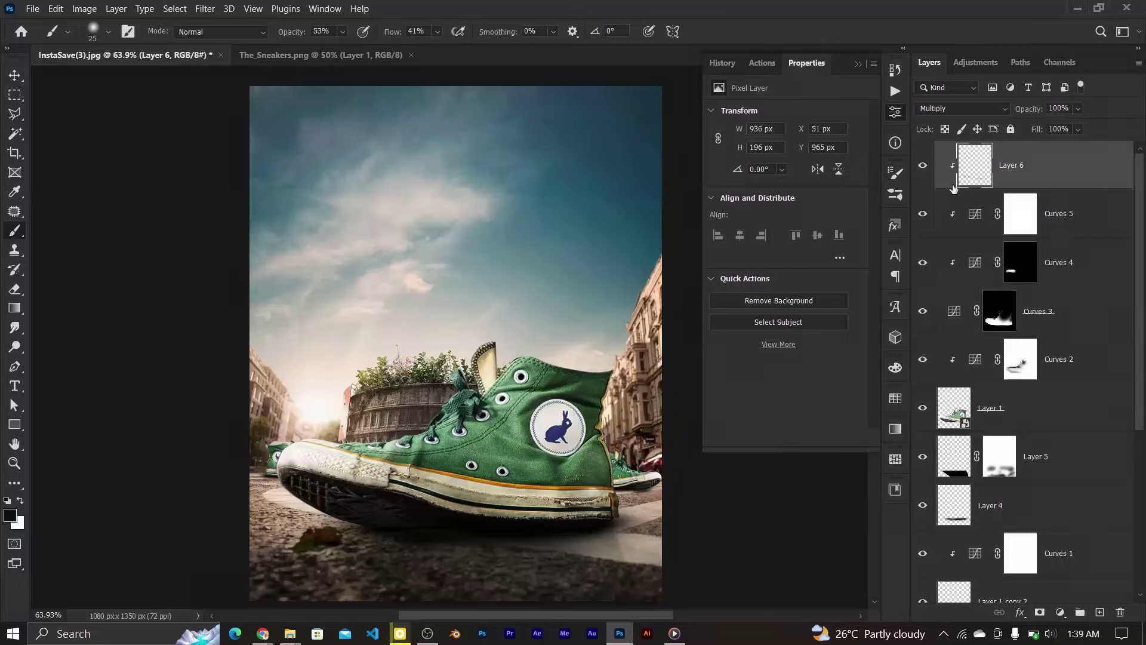
{"action": "left_click", "coordinate": [922, 165]}
{"action": "left_click", "coordinate": [15, 75]}
Close the Properties panel group and add a new Layer 7 in Overlay mode.
{"action": "left_click", "coordinate": [859, 67]}
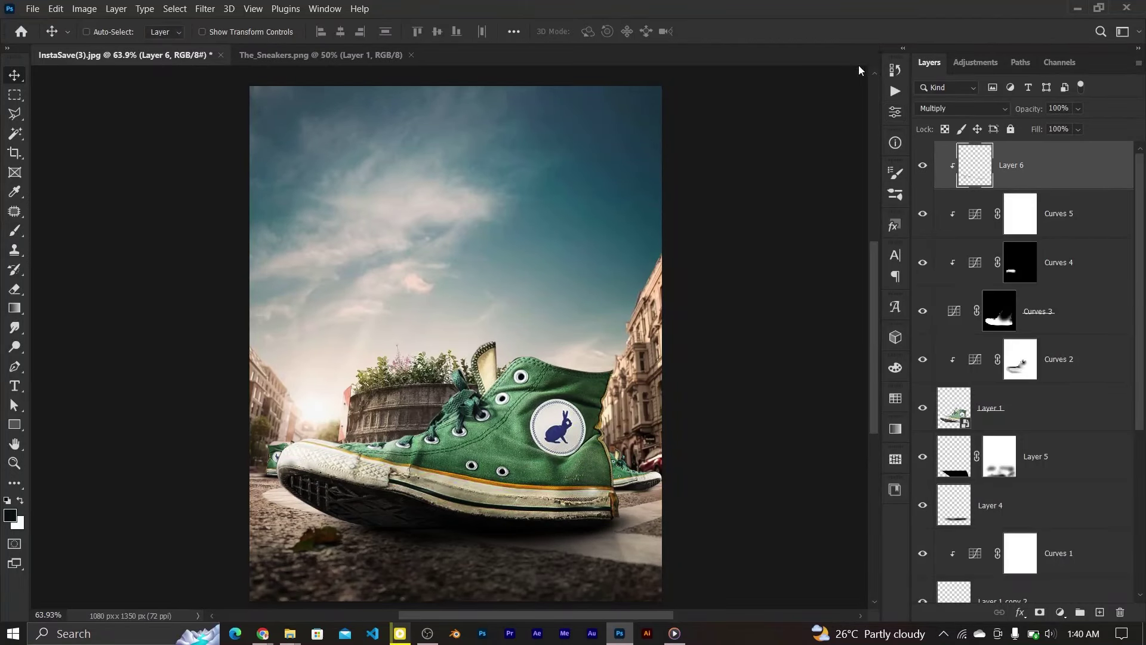
{"action": "left_click", "coordinate": [1100, 612]}
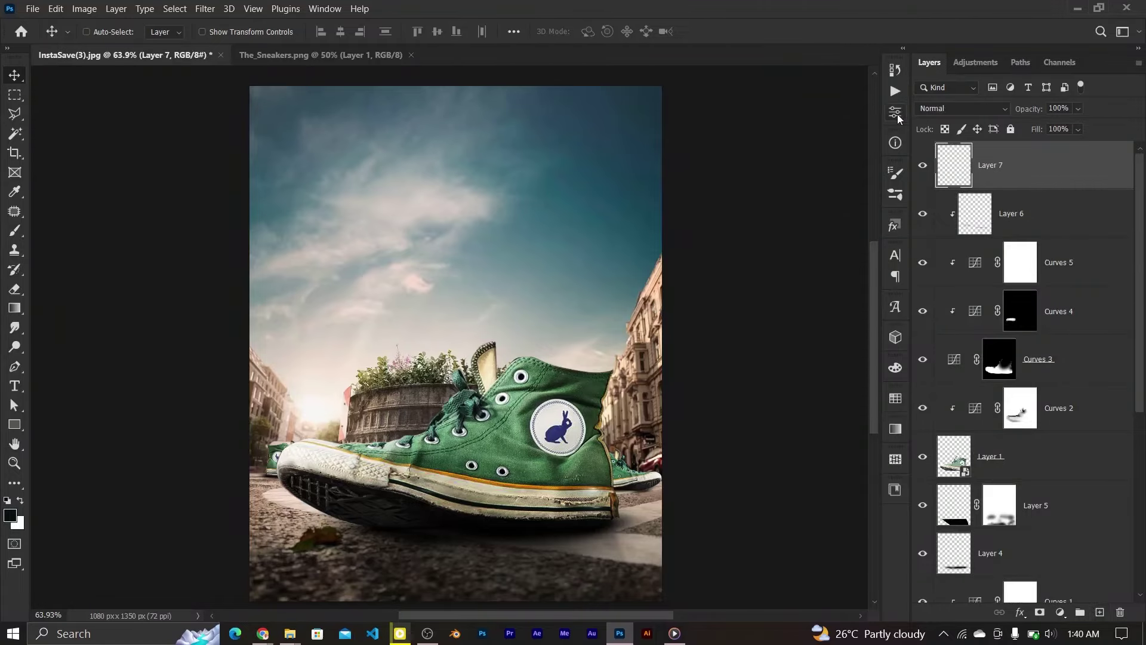
{"action": "left_click", "coordinate": [925, 109]}
{"action": "left_click", "coordinate": [939, 290]}
Brighten the rabbit patch with a 35 px white brush stroke on Layer 7.
{"action": "left_click", "coordinate": [14, 230]}
{"action": "scroll", "coordinate": [495, 371], "scroll_direction": "up", "scroll_amount": 2}
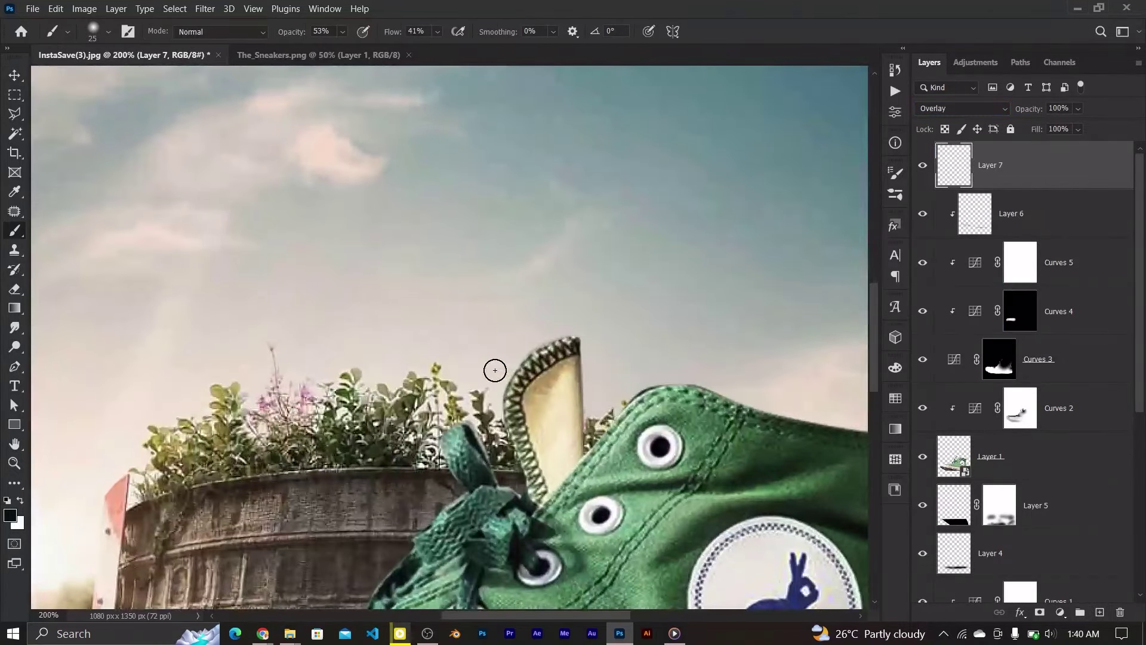
{"action": "scroll", "coordinate": [495, 370], "scroll_direction": "up", "scroll_amount": 3}
{"action": "scroll", "coordinate": [495, 370], "scroll_direction": "right", "scroll_amount": 5}
{"action": "scroll", "coordinate": [495, 370], "scroll_direction": "down", "scroll_amount": 1}
{"action": "key", "text": "bracketright"}
{"action": "key", "text": "bracketright"}
{"action": "key", "text": "bracketright"}
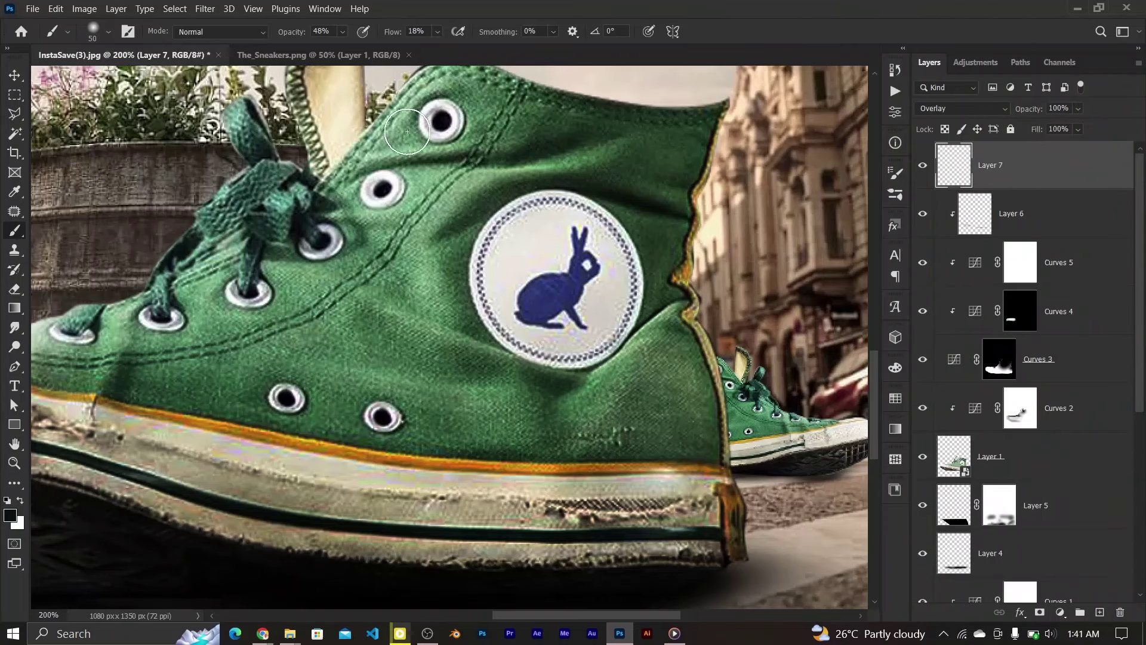
{"action": "key", "text": "bracketleft"}
{"action": "key", "text": "bracketleft"}
{"action": "key", "text": "bracketleft"}
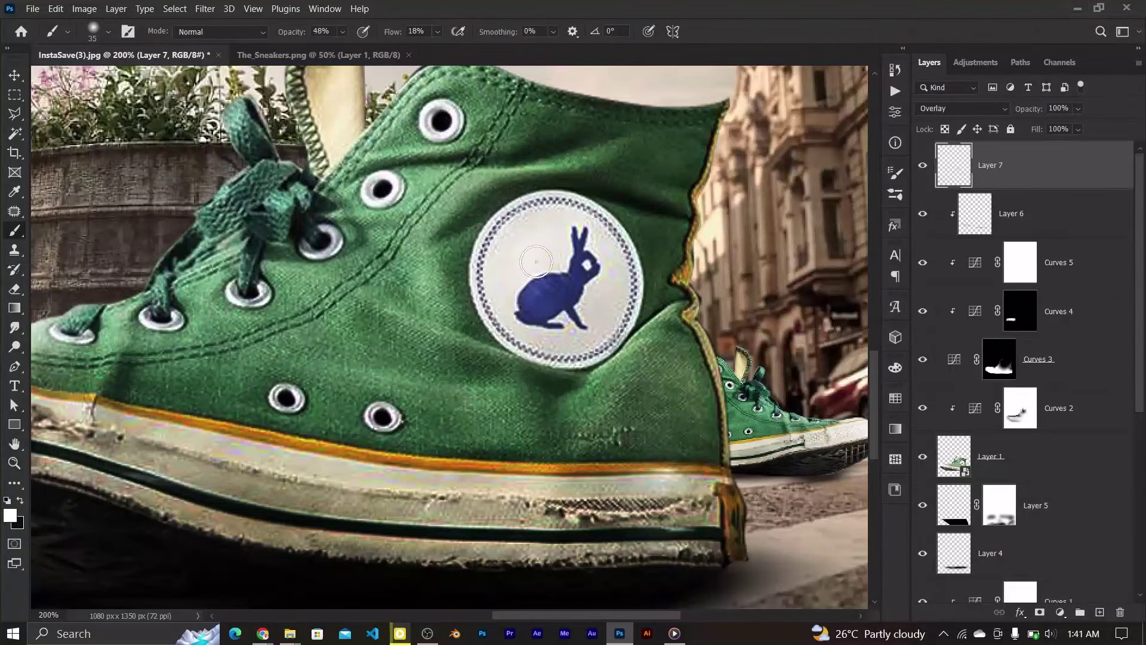
{"action": "mouse_move", "coordinate": [536, 262]}
{"action": "left_mouse_down"}
{"action": "mouse_move", "coordinate": [588, 334]}
{"action": "mouse_move", "coordinate": [473, 323]}
{"action": "left_mouse_up"}
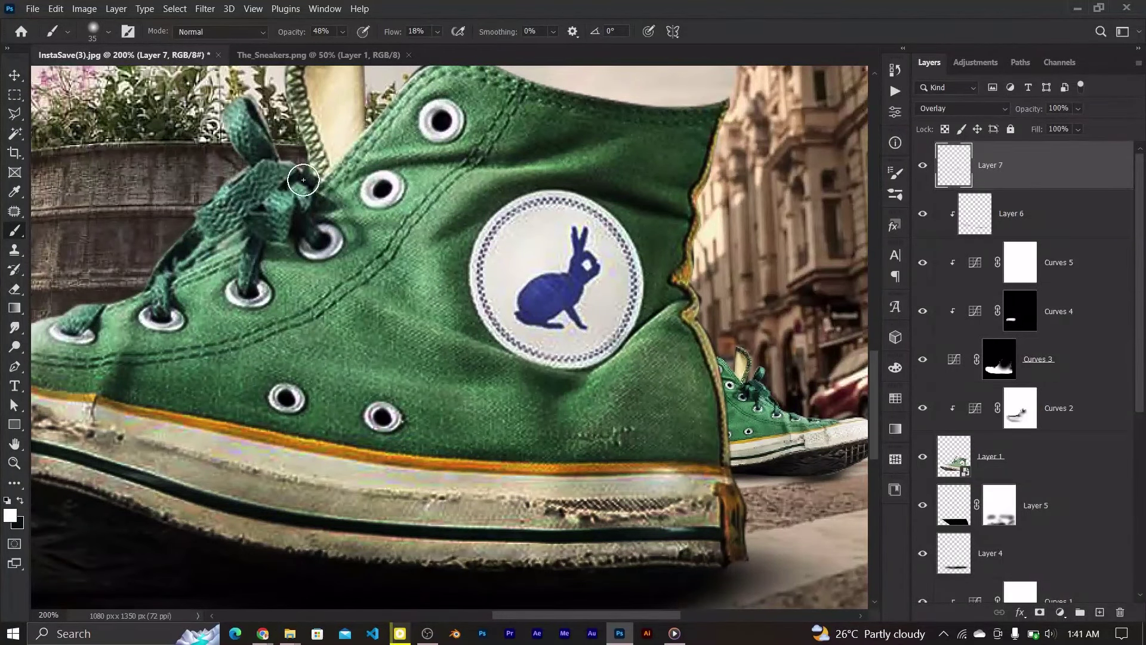
Float The_Sneakers.png into its own window and dock it back as a tab.
{"action": "scroll", "coordinate": [358, 143], "scroll_direction": "up", "scroll_amount": 1}
{"action": "left_click_drag", "start_coordinate": [318, 54], "coordinate": [328, 154]}
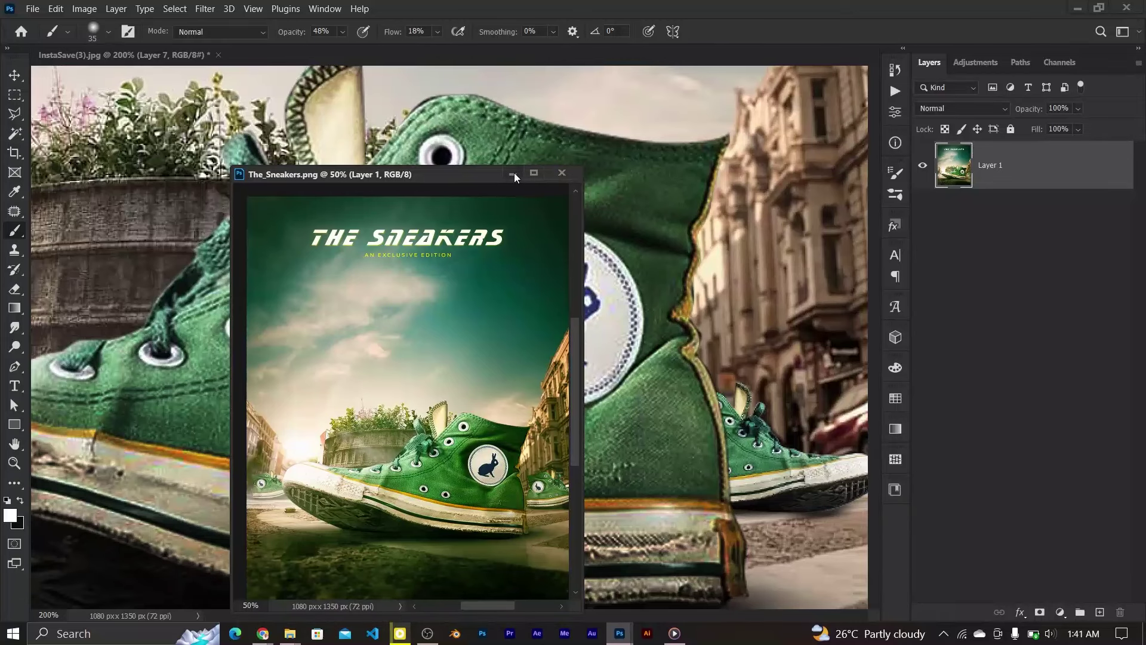
{"action": "left_click_drag", "start_coordinate": [516, 174], "coordinate": [418, 70]}
{"action": "key", "text": "ctrl+Tab"}
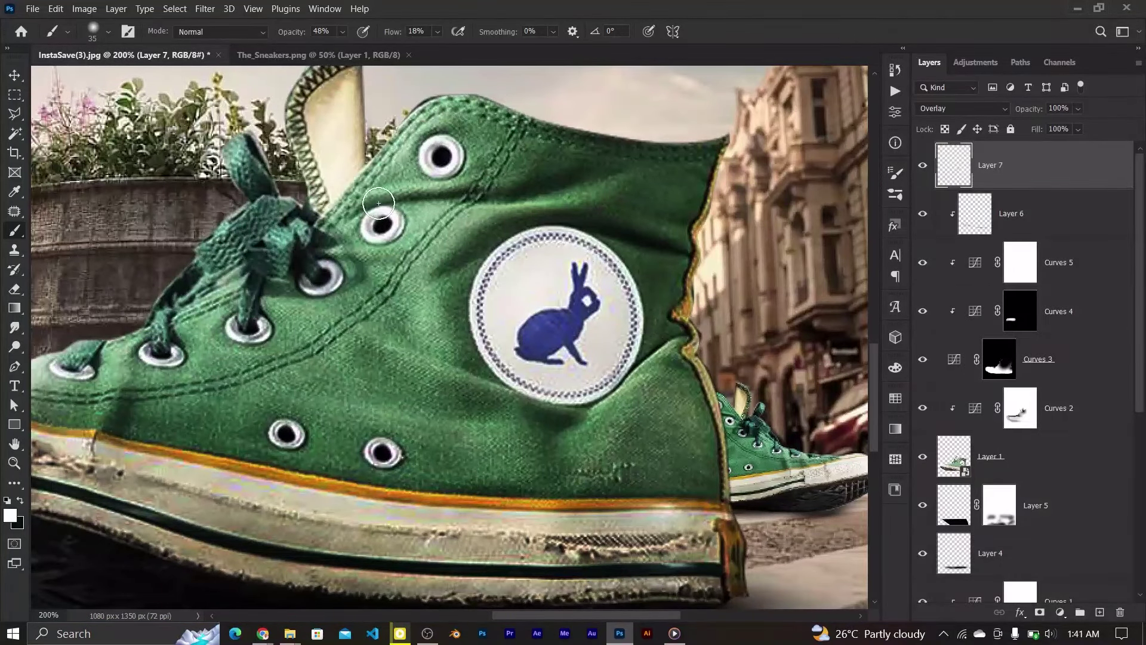
Alternate black and white brush colours across the sneaker, then fit the composite in view.
{"action": "key", "text": "x"}
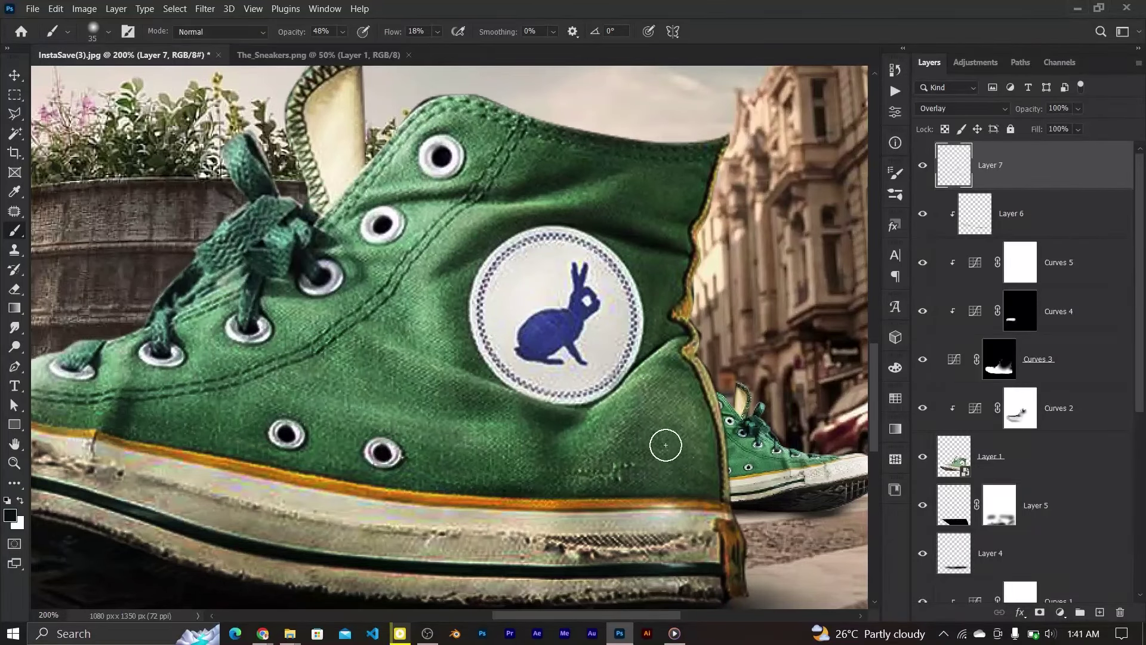
{"action": "scroll", "coordinate": [555, 466], "scroll_direction": "left", "scroll_amount": 3}
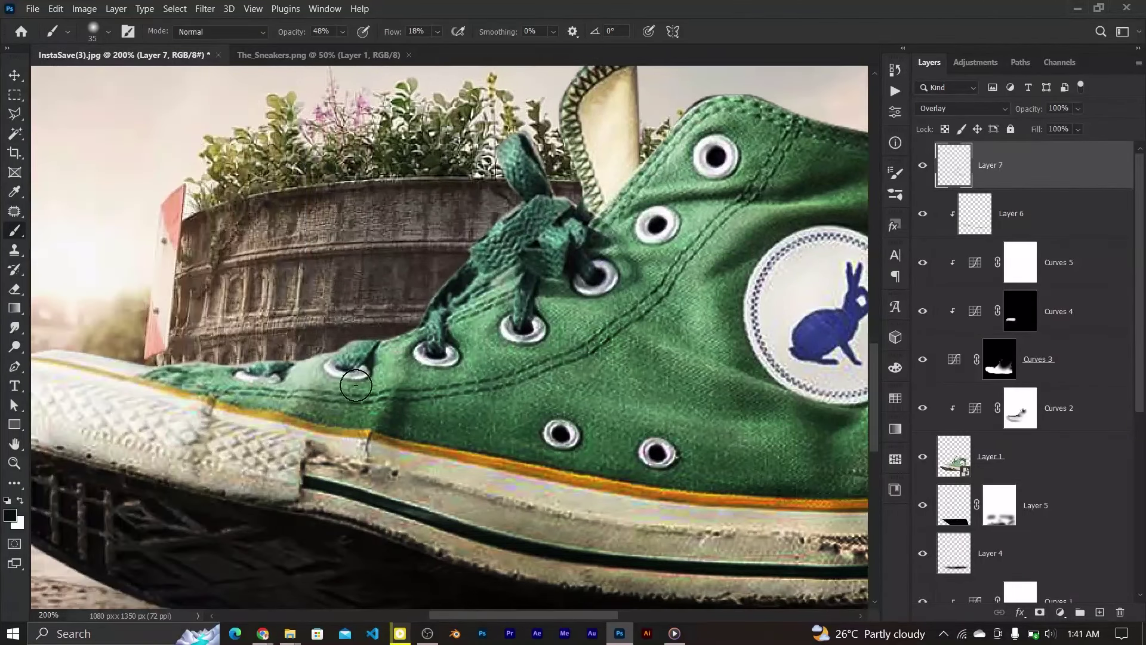
{"action": "key", "text": "x"}
{"action": "scroll", "coordinate": [120, 394], "scroll_direction": "left", "scroll_amount": 3}
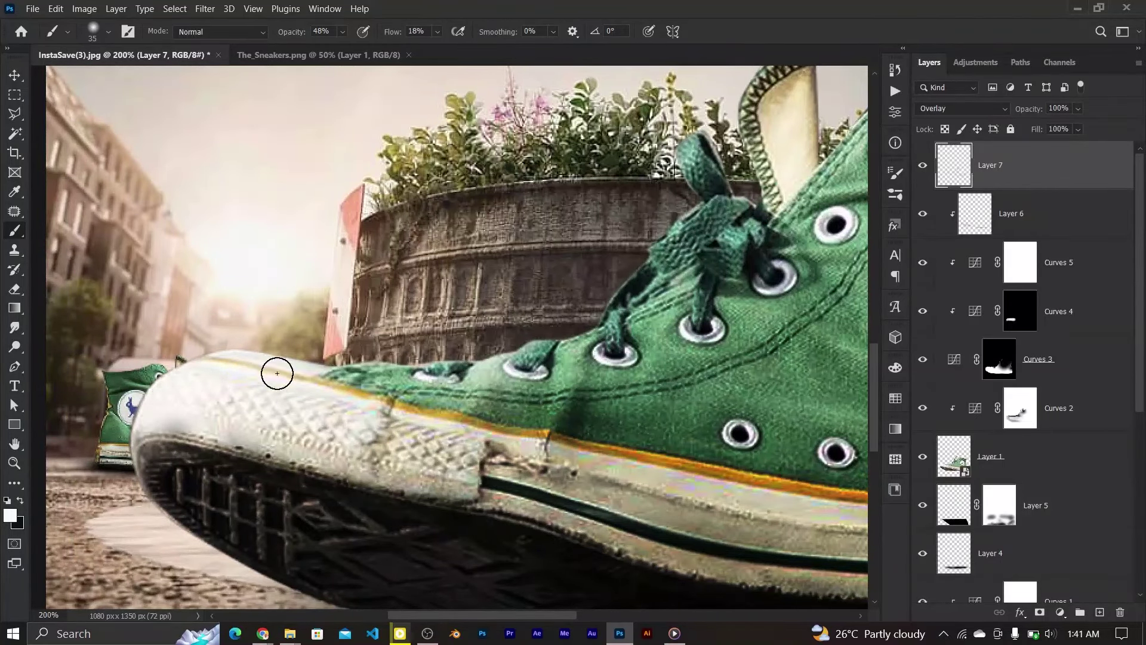
{"action": "scroll", "coordinate": [597, 352], "scroll_direction": "right", "scroll_amount": 5}
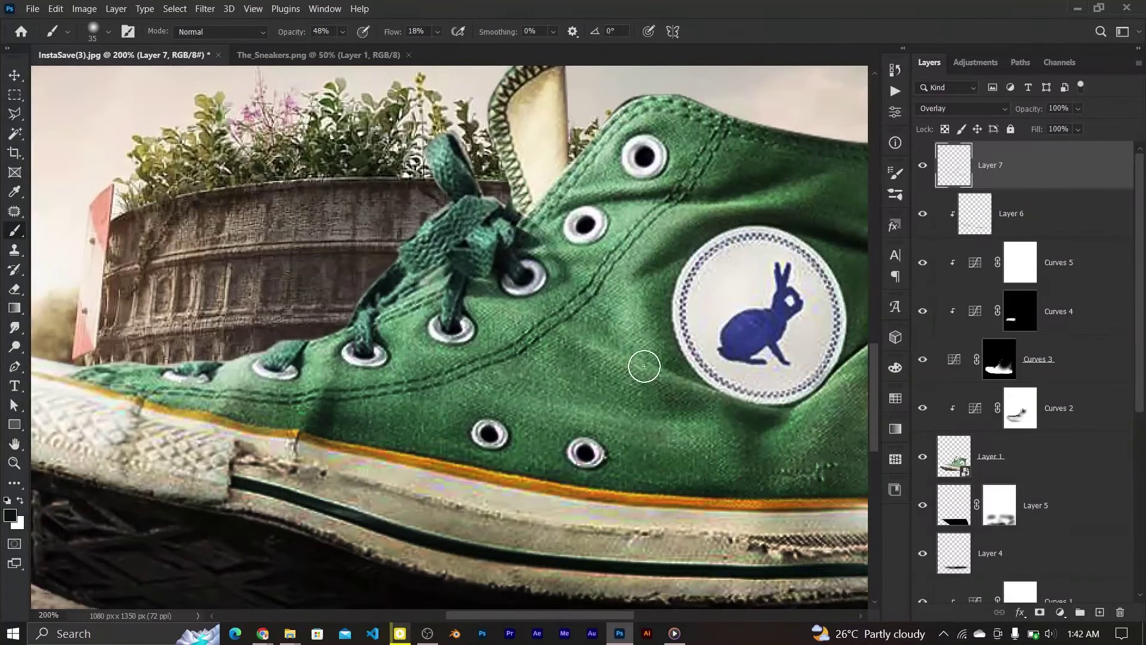
{"action": "scroll", "coordinate": [597, 257], "scroll_direction": "right", "scroll_amount": 5}
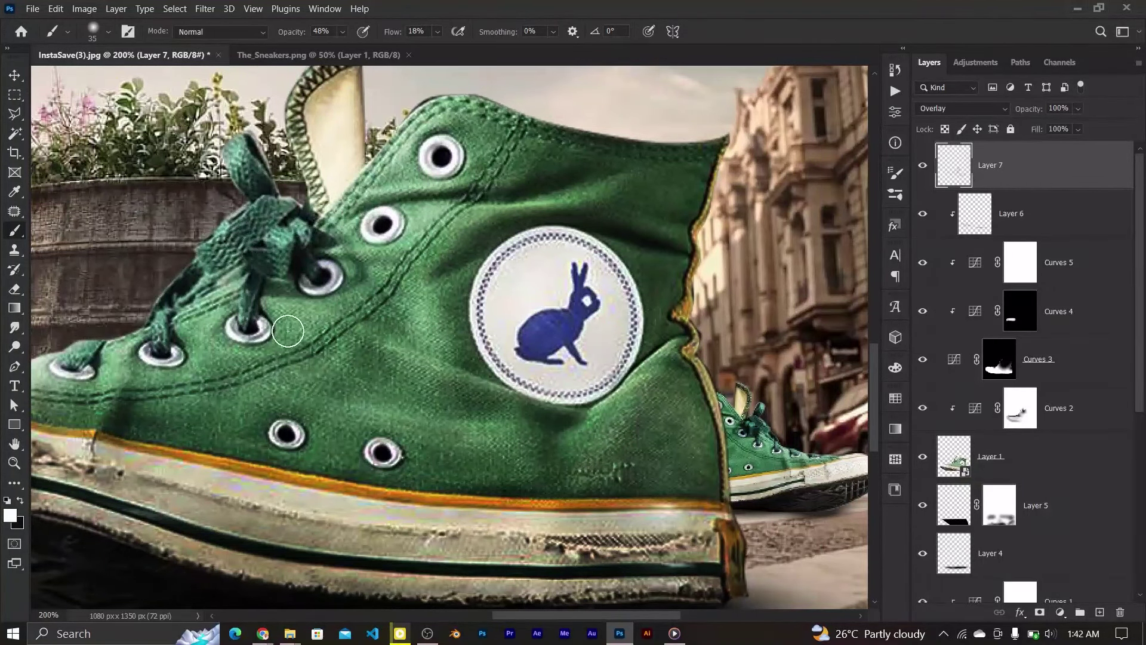
{"action": "scroll", "coordinate": [186, 320], "scroll_direction": "left", "scroll_amount": 3}
{"action": "key", "text": "ctrl+0"}
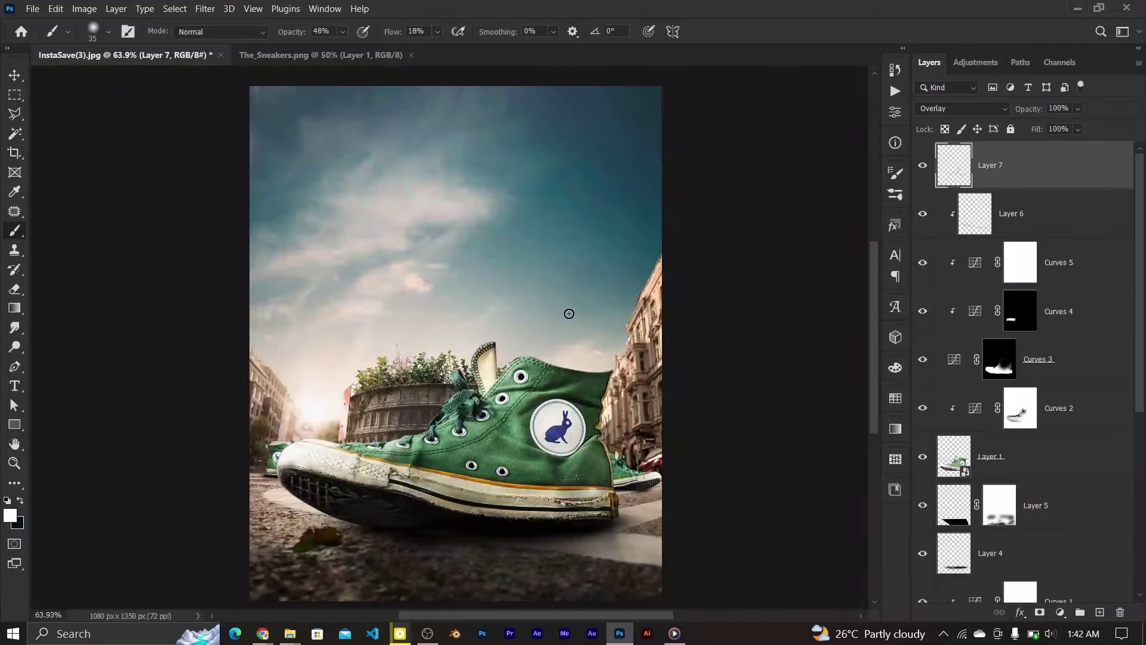
Add a new Layer 8 and set the foreground to pale yellow (fff7df) sampled from the sun.
{"action": "left_click", "coordinate": [922, 166]}
{"action": "left_click", "coordinate": [1102, 613]}
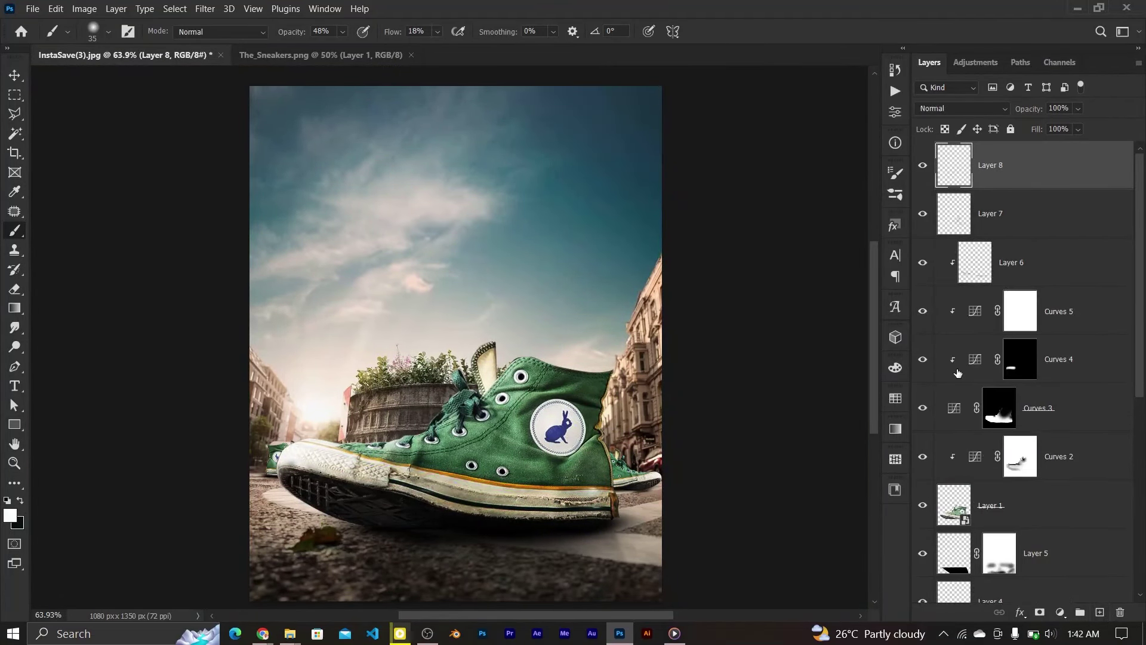
{"action": "left_click", "coordinate": [317, 416], "text": "alt"}
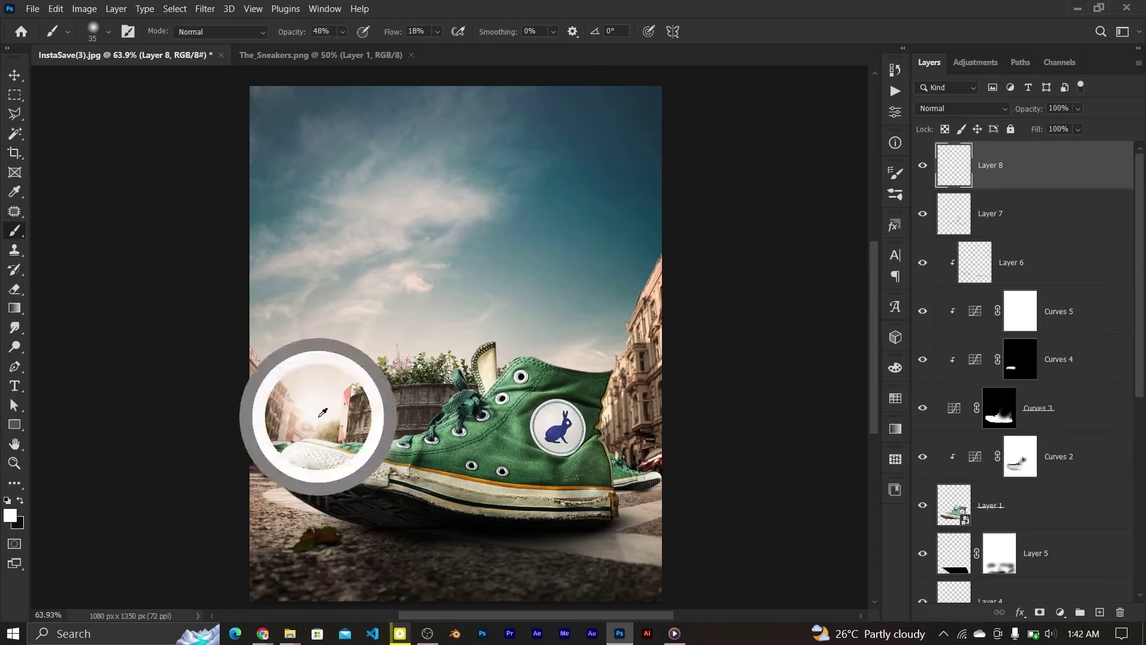
{"action": "left_click", "coordinate": [312, 412], "text": "alt"}
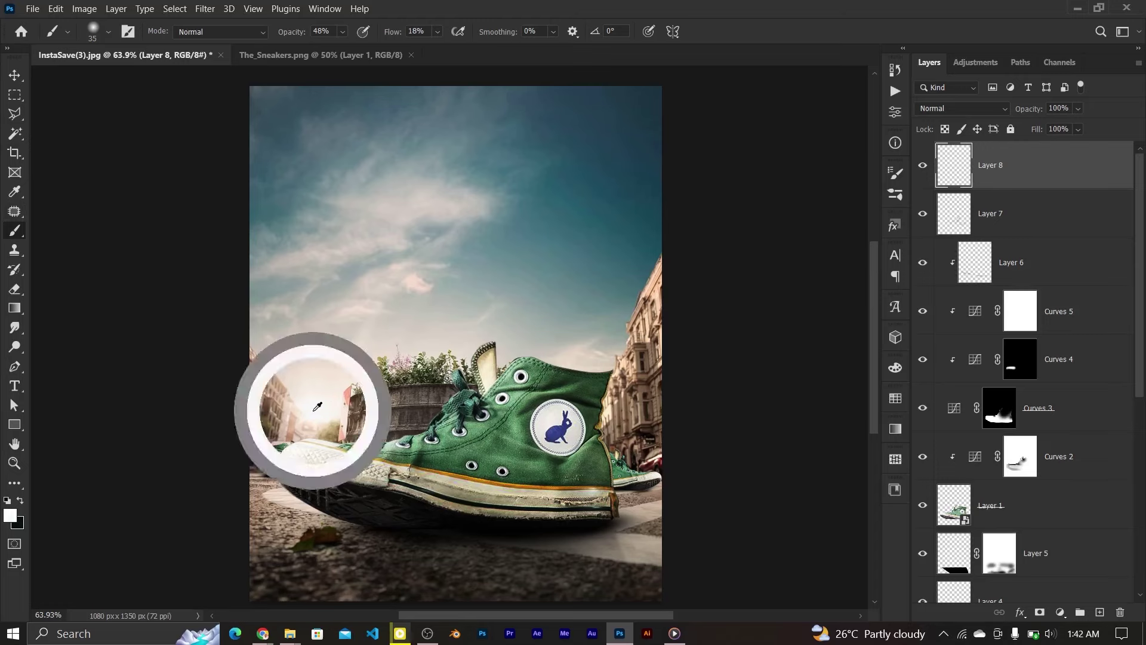
{"action": "left_click", "coordinate": [11, 515]}
{"action": "left_click_drag", "start_coordinate": [776, 372], "coordinate": [777, 341]}
{"action": "left_click", "coordinate": [581, 173]}
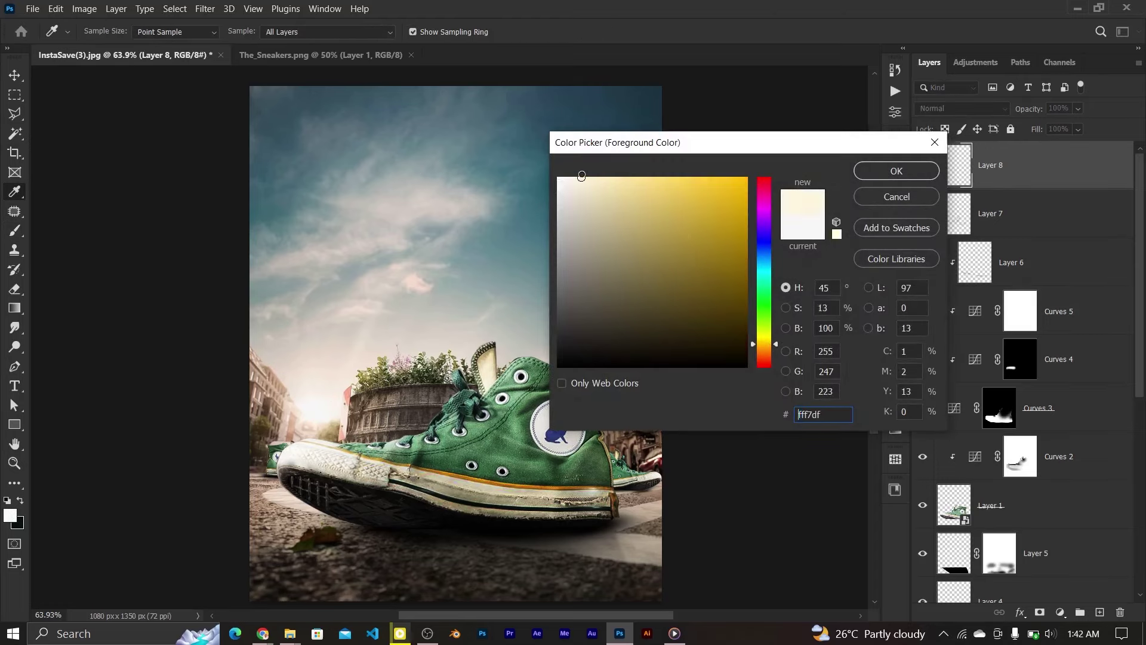
Set Layer 8 to Screen and clip it beneath Layer 7.
{"action": "left_click", "coordinate": [897, 171]}
{"action": "left_click", "coordinate": [962, 108]}
{"action": "left_click", "coordinate": [946, 235]}
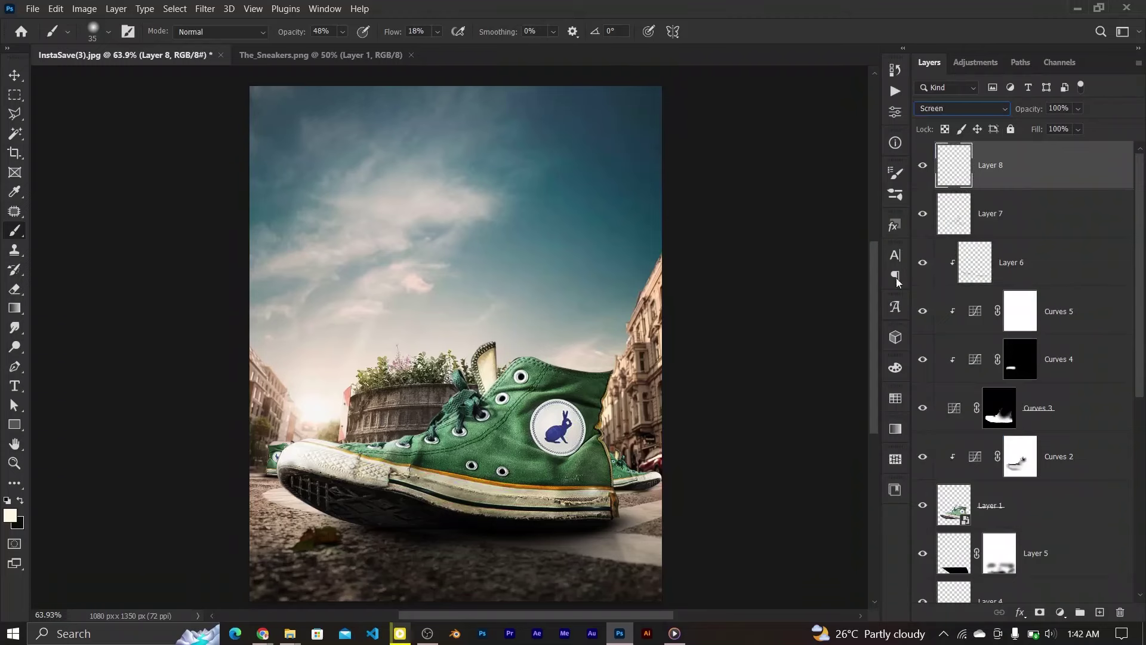
{"action": "left_click_drag", "start_coordinate": [991, 173], "coordinate": [1011, 238]}
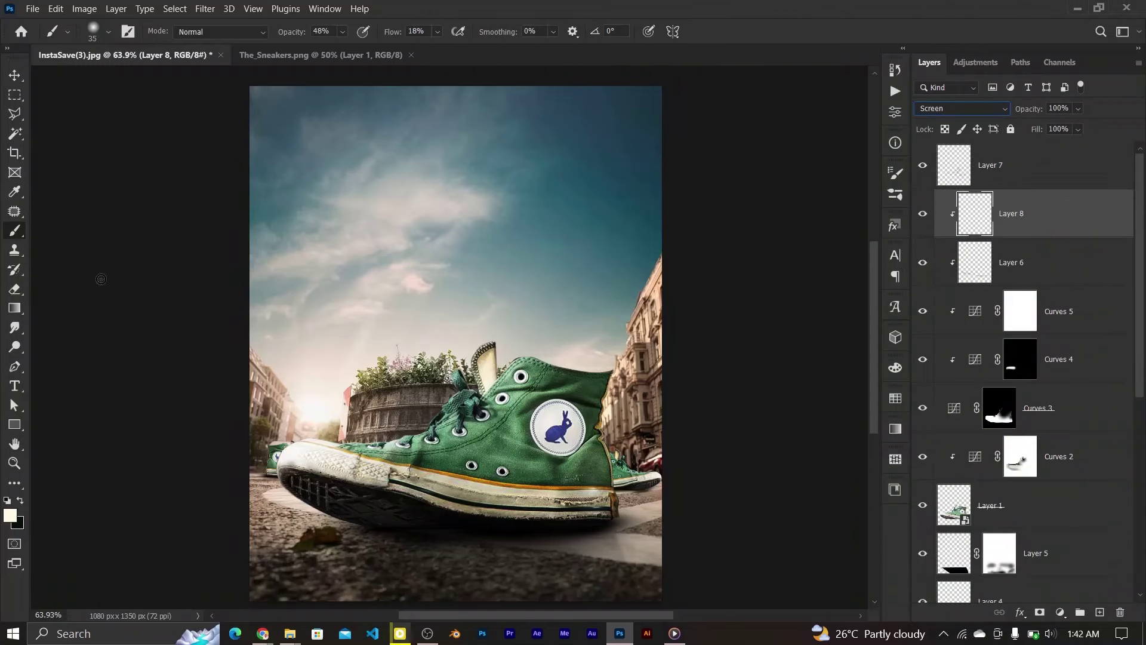
Set up a 250 px soft brush at 56% opacity for the sun glow.
{"action": "key", "text": "ctrl+plus"}
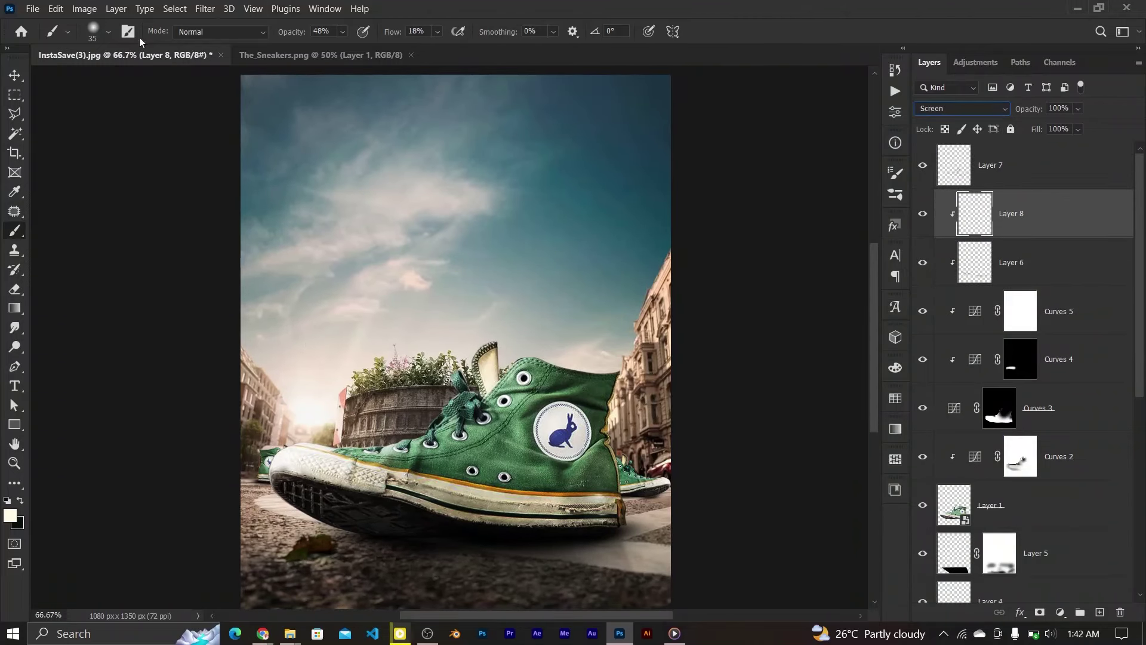
{"action": "left_click", "coordinate": [108, 32]}
{"action": "left_click_drag", "start_coordinate": [114, 76], "coordinate": [118, 75]}
{"action": "left_click", "coordinate": [248, 292]}
{"action": "scroll", "coordinate": [250, 299], "scroll_direction": "up", "scroll_amount": 2}
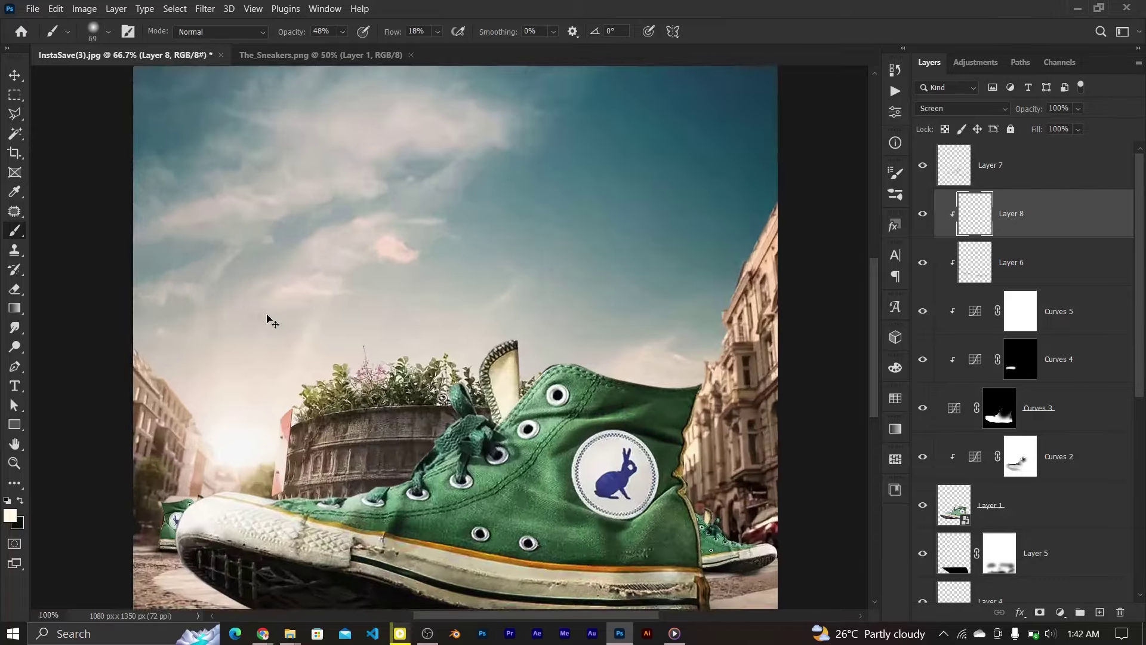
{"action": "scroll", "coordinate": [250, 299], "scroll_direction": "up", "scroll_amount": 2}
{"action": "scroll", "coordinate": [267, 315], "scroll_direction": "up", "scroll_amount": 2}
{"action": "scroll", "coordinate": [267, 314], "scroll_direction": "left", "scroll_amount": 3}
{"action": "key", "text": "bracketright"}
{"action": "key", "text": "bracketright"}
{"action": "key", "text": "bracketright"}
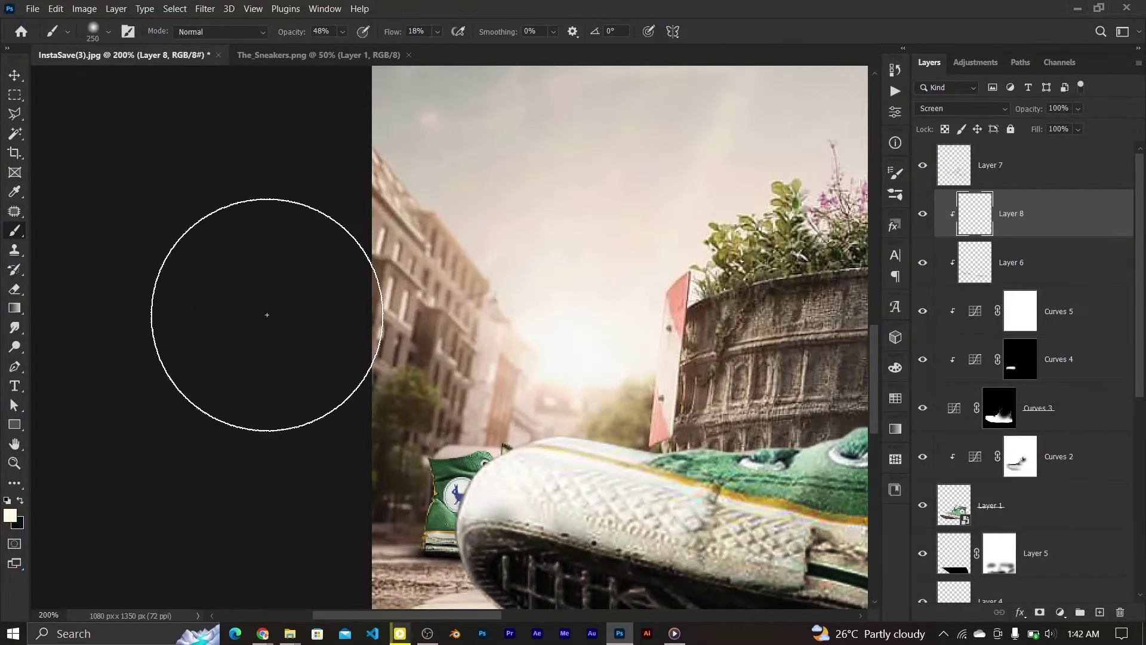
{"action": "scroll", "coordinate": [267, 315], "scroll_direction": "right", "scroll_amount": 5}
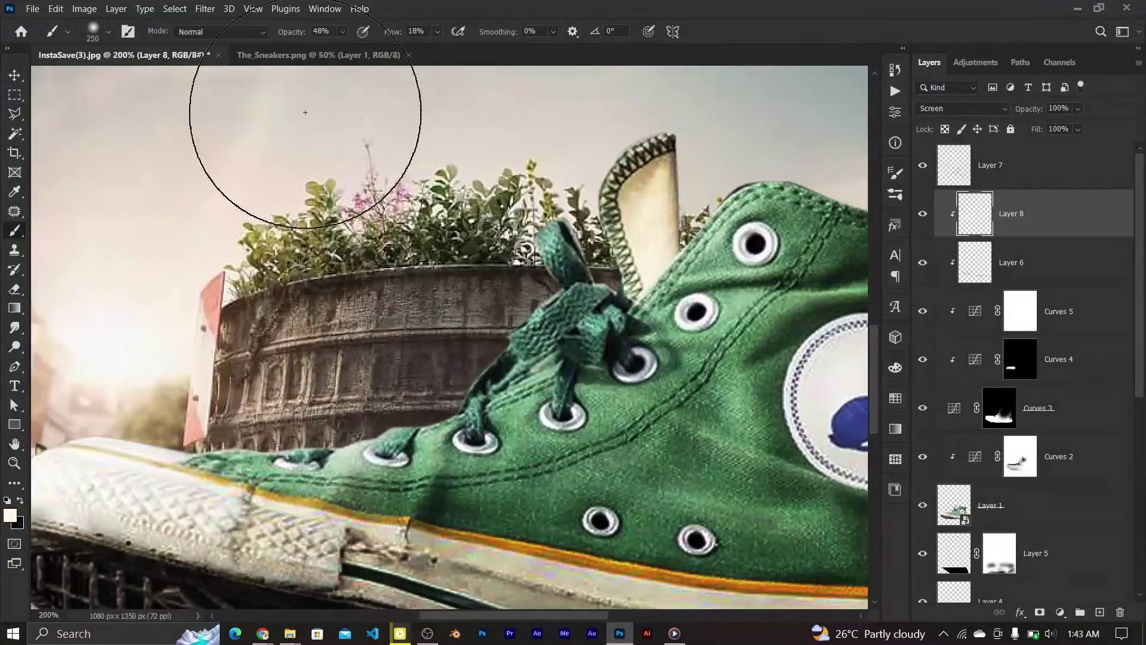
{"action": "key", "text": "5"}
{"action": "key", "text": "6"}
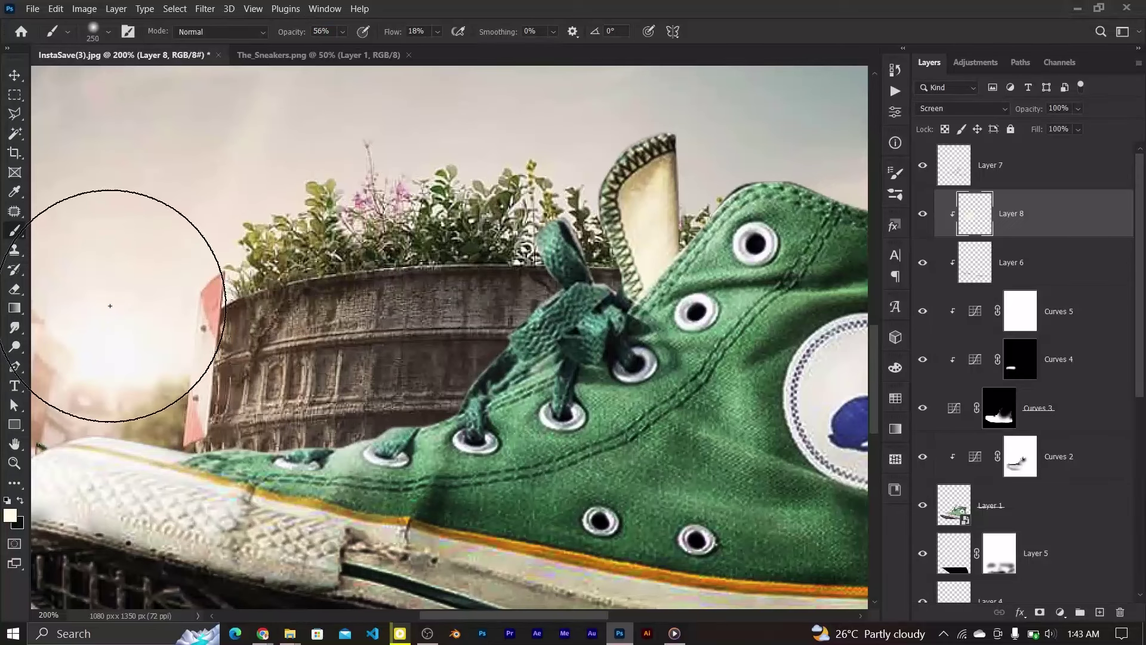
{"action": "scroll", "coordinate": [102, 302], "scroll_direction": "left", "scroll_amount": 3}
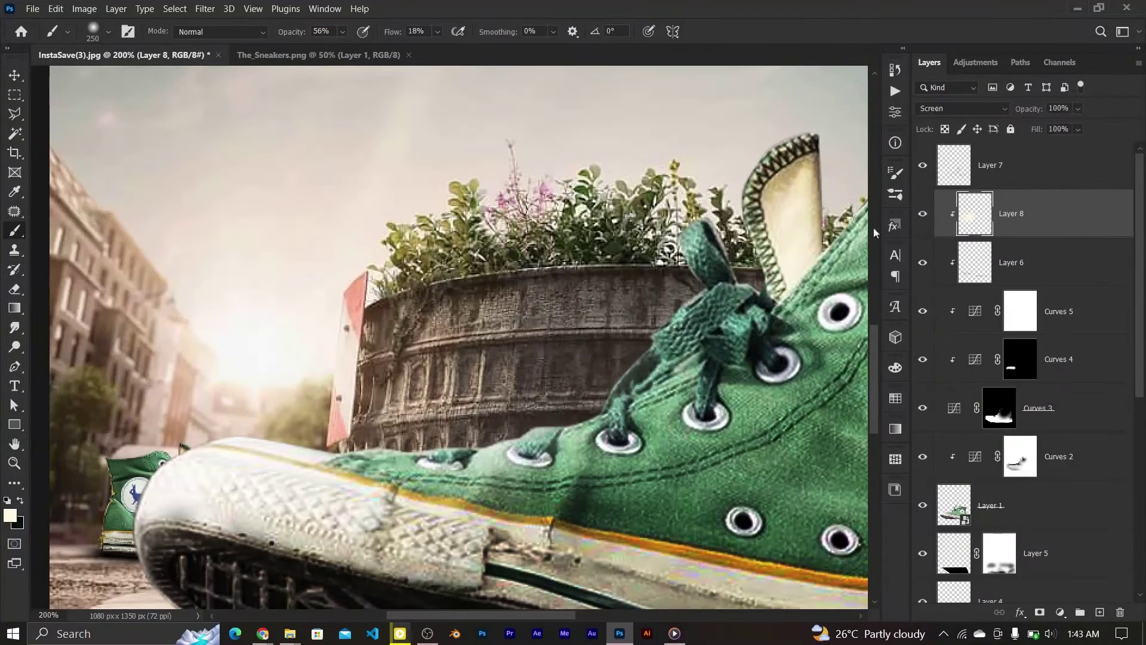
Fit the image, then zoom to 66.7% with the Move tool active.
{"action": "key", "text": "ctrl+0"}
{"action": "key", "text": "ctrl+minus"}
{"action": "left_click", "coordinate": [15, 76]}
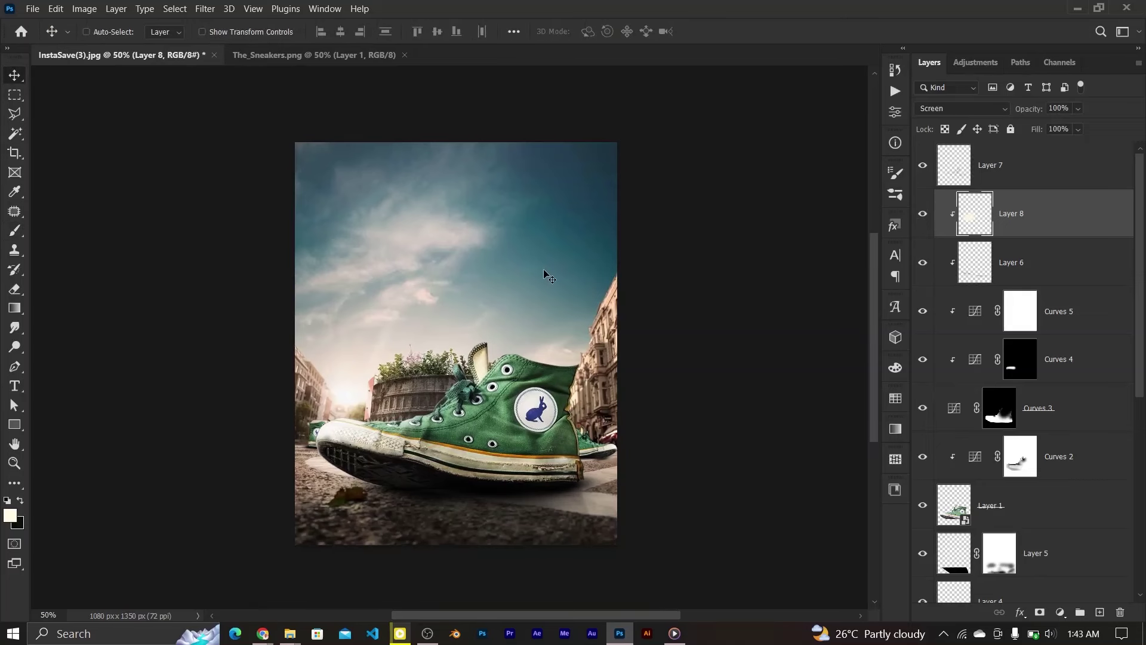
{"action": "key", "text": "ctrl+plus"}
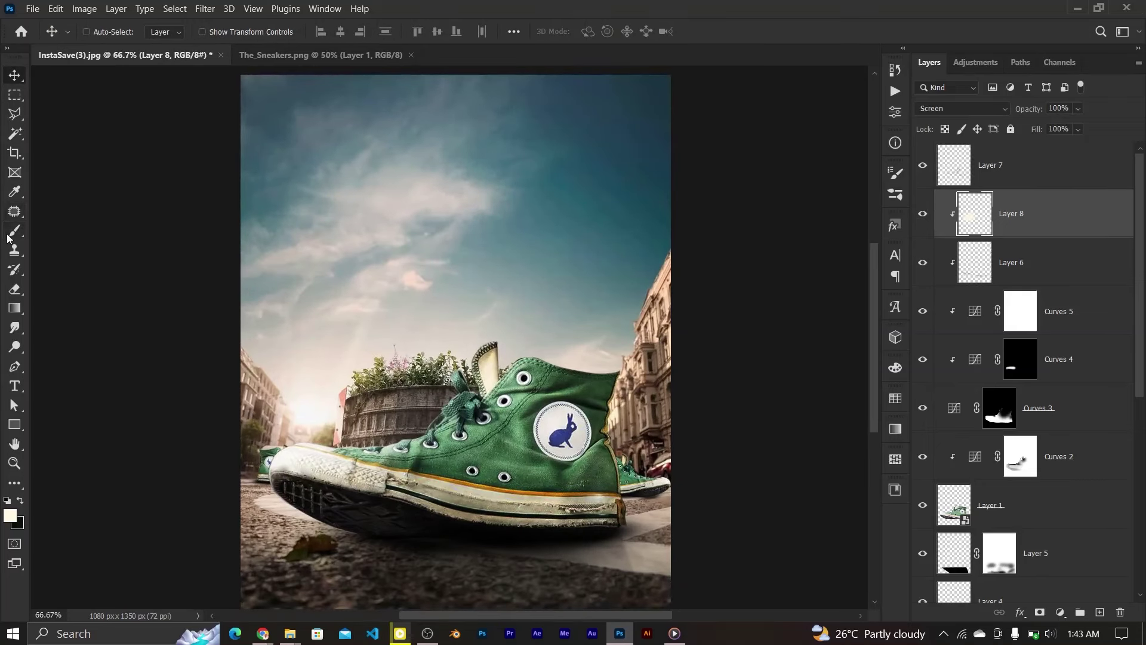
Add a new Layer 9 above Layer 7 and browse the brush preset groups.
{"action": "left_click", "coordinate": [8, 235]}
{"action": "left_click", "coordinate": [1013, 149]}
{"action": "left_click", "coordinate": [1100, 611]}
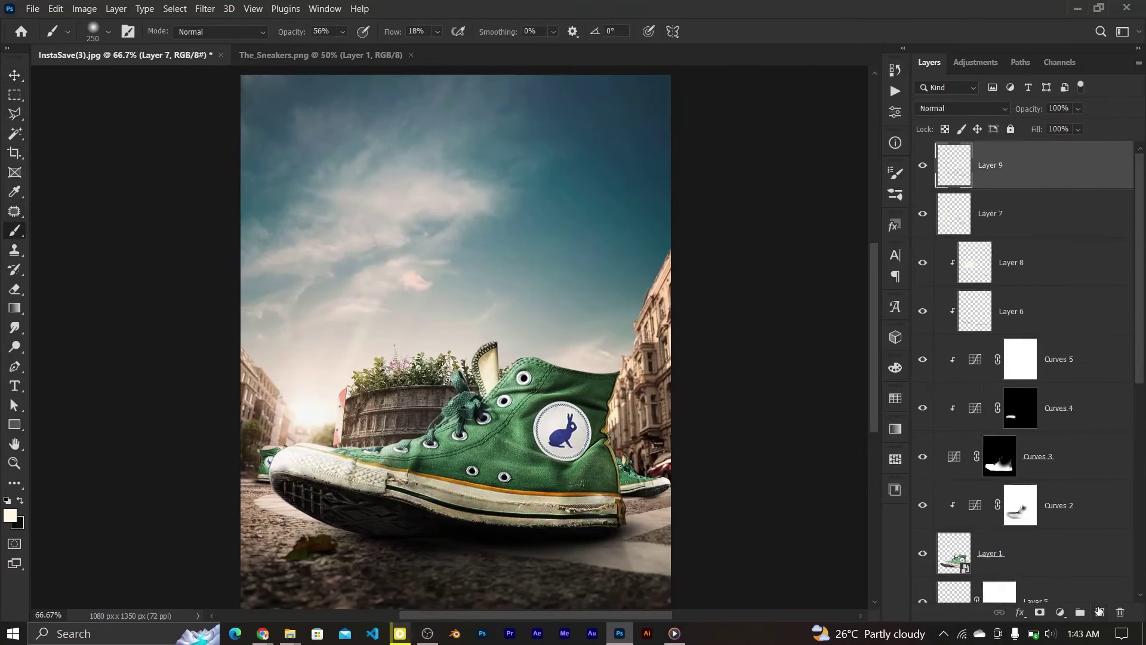
{"action": "left_click", "coordinate": [108, 33]}
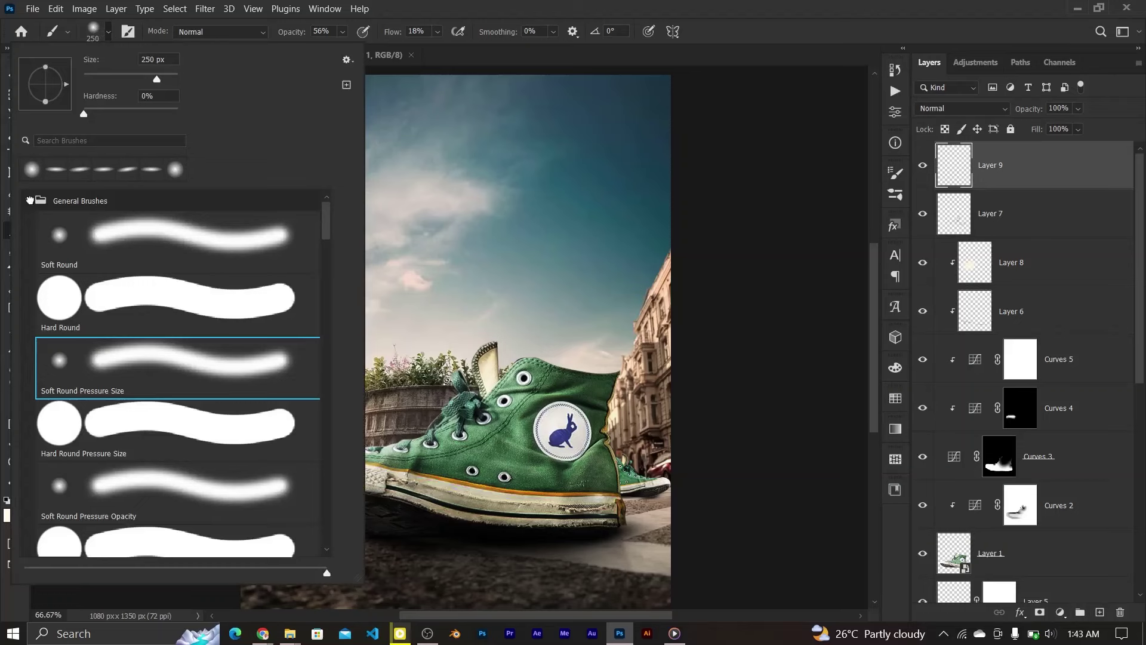
{"action": "left_click", "coordinate": [30, 200]}
{"action": "left_click_drag", "start_coordinate": [327, 215], "coordinate": [327, 291]}
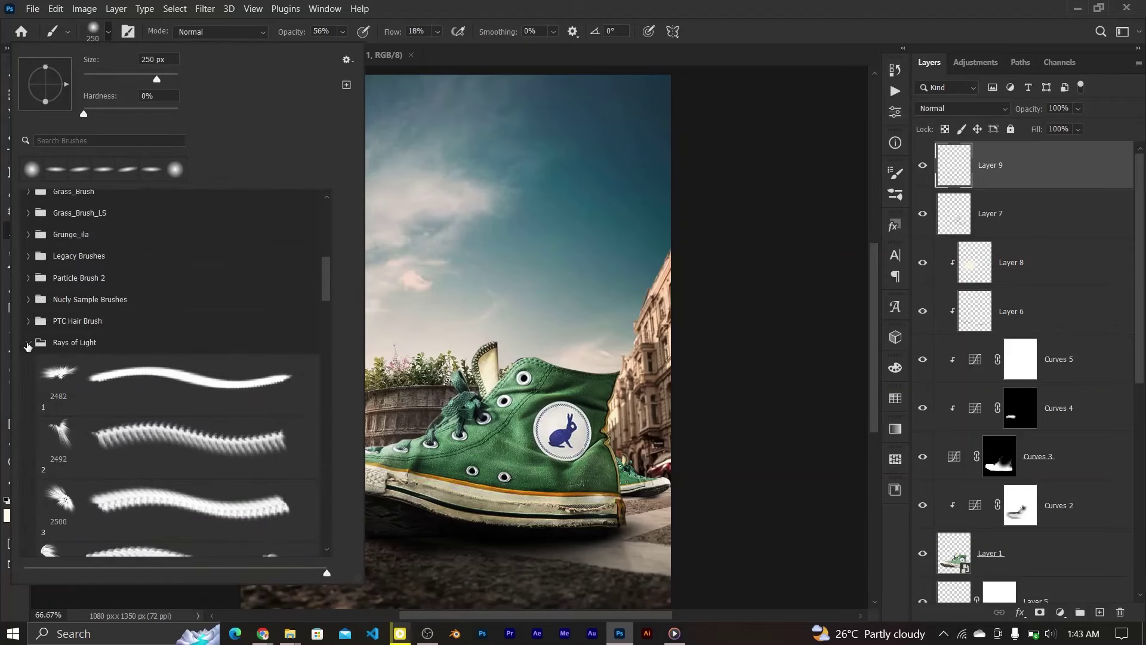
{"action": "left_click", "coordinate": [27, 344]}
{"action": "left_click_drag", "start_coordinate": [326, 339], "coordinate": [323, 399]}
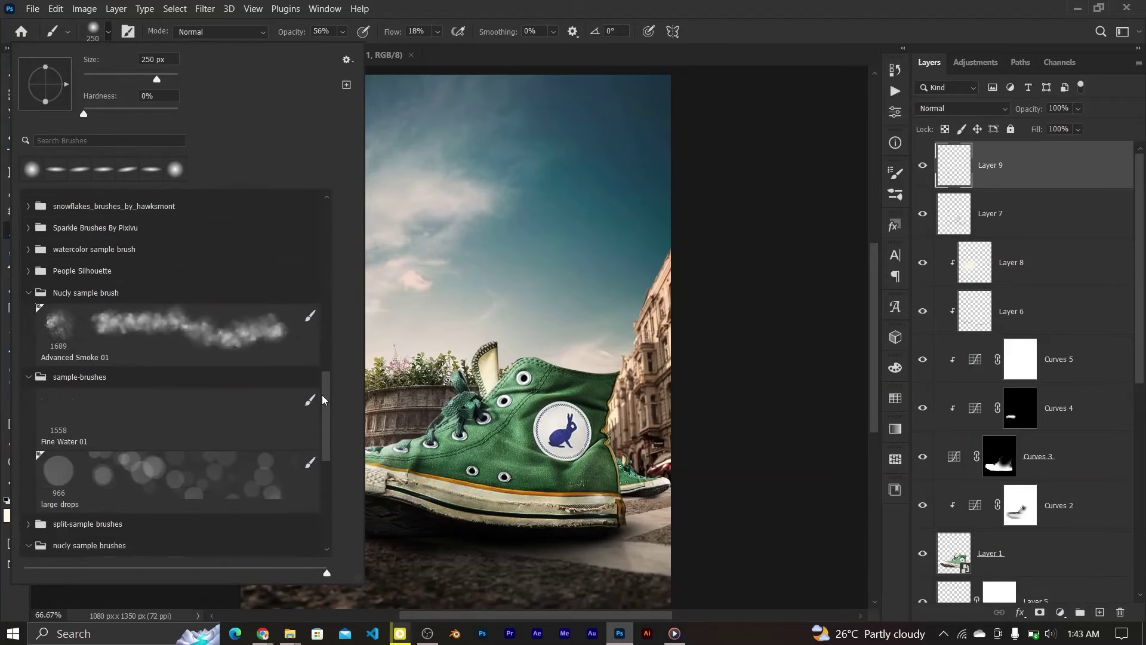
Choose the Advanced Fog 03 brush from Nucly Sample Brushes at 58%.
{"action": "scroll", "coordinate": [124, 470], "scroll_direction": "down", "scroll_amount": 3}
{"action": "scroll", "coordinate": [124, 470], "scroll_direction": "down", "scroll_amount": 3}
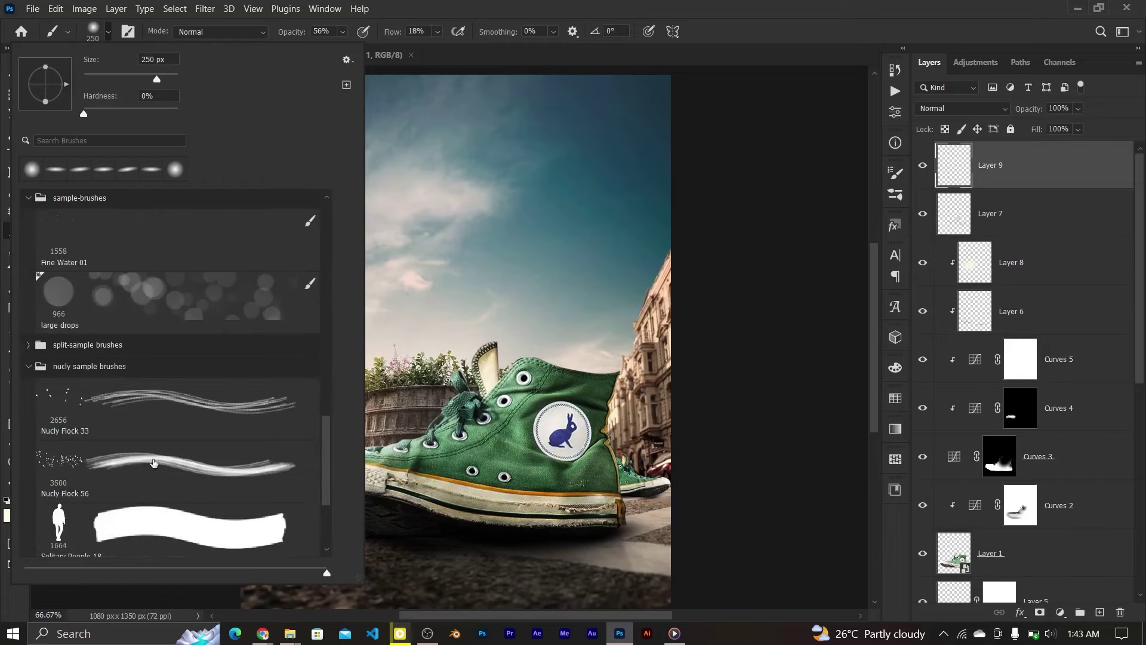
{"action": "left_click_drag", "start_coordinate": [324, 489], "coordinate": [327, 378]}
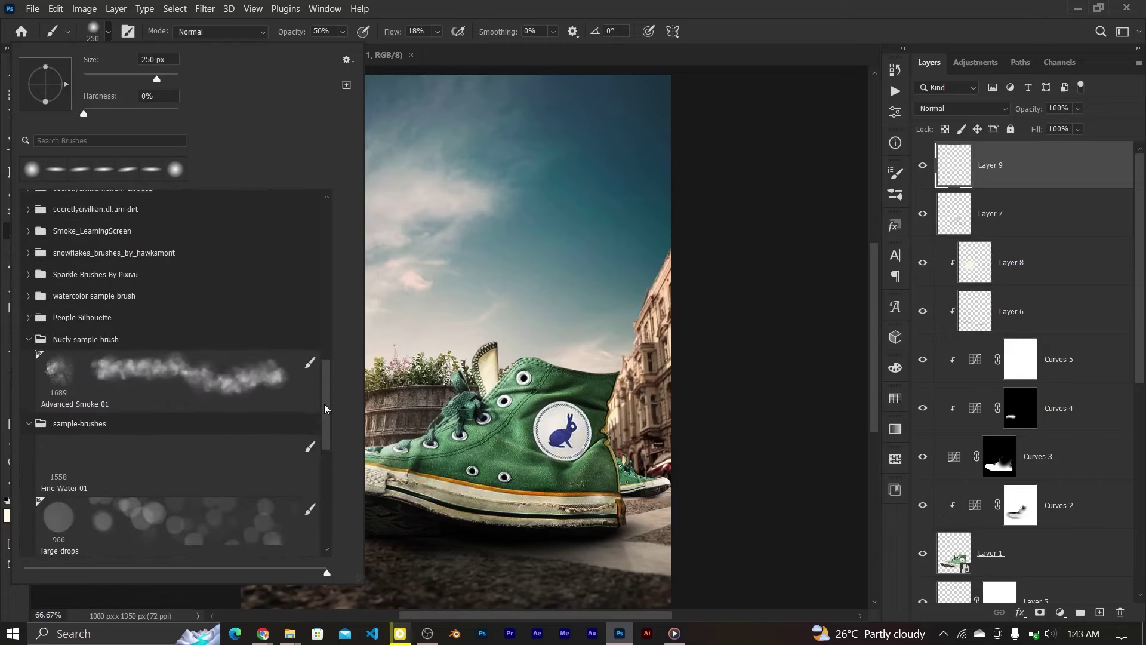
{"action": "scroll", "coordinate": [326, 378], "scroll_direction": "up", "scroll_amount": 1}
{"action": "scroll", "coordinate": [326, 378], "scroll_direction": "up", "scroll_amount": 2}
{"action": "scroll", "coordinate": [326, 378], "scroll_direction": "up", "scroll_amount": 2}
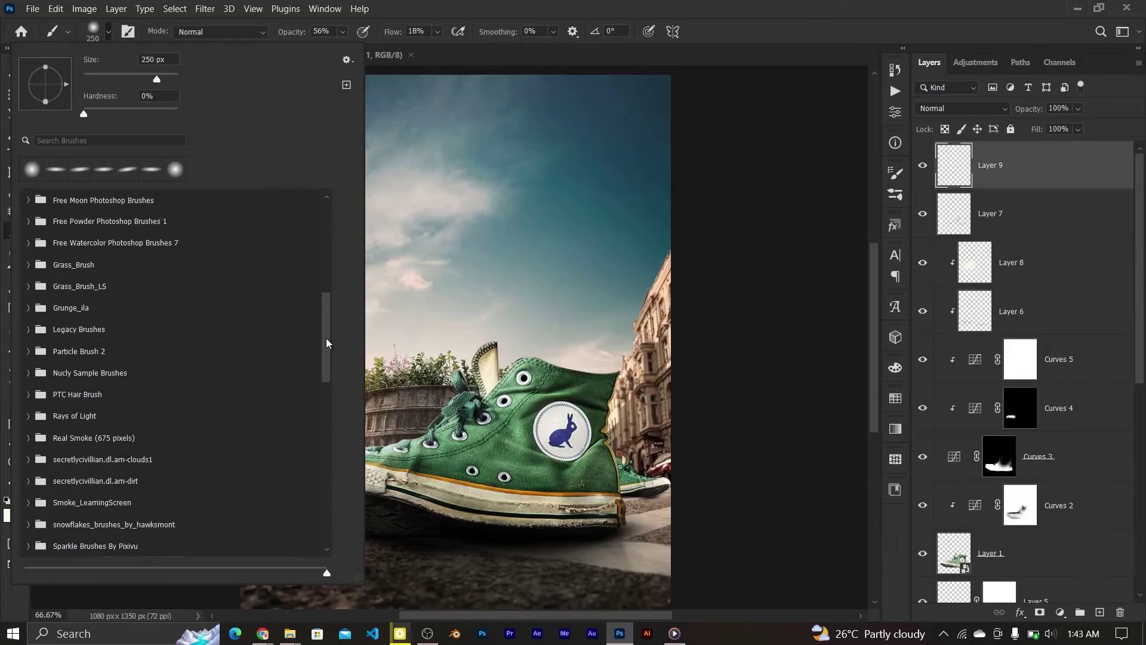
{"action": "scroll", "coordinate": [326, 378], "scroll_direction": "up", "scroll_amount": 1}
{"action": "left_click", "coordinate": [100, 420]}
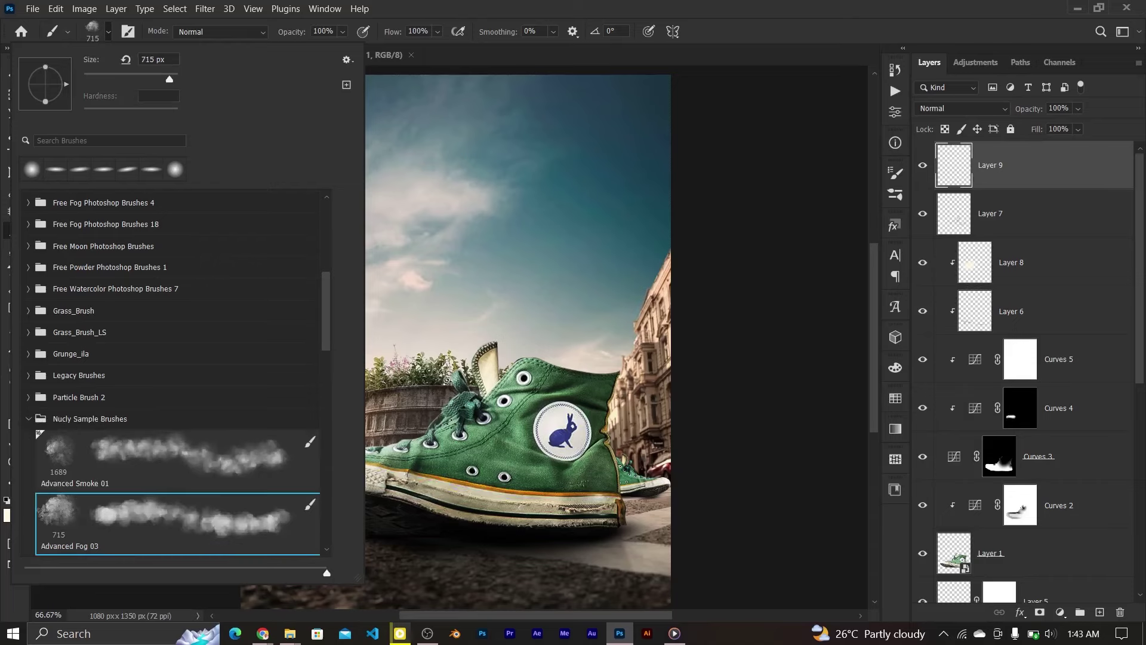
{"action": "double_click", "coordinate": [89, 514]}
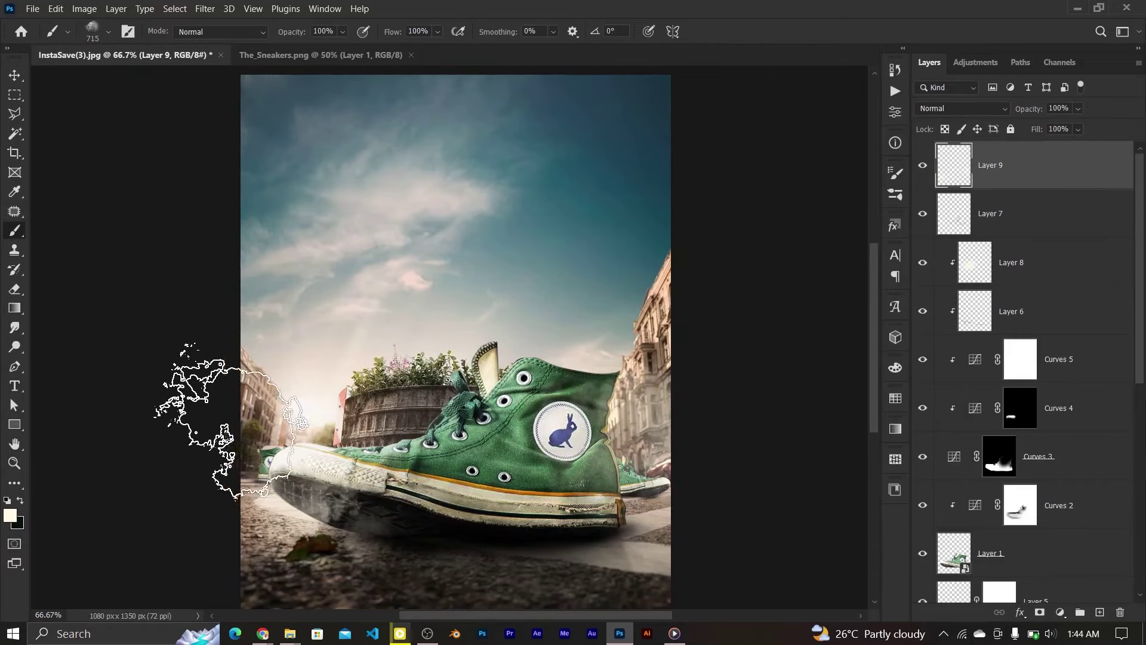
{"action": "scroll", "coordinate": [704, 435], "scroll_direction": "down", "scroll_amount": 3}
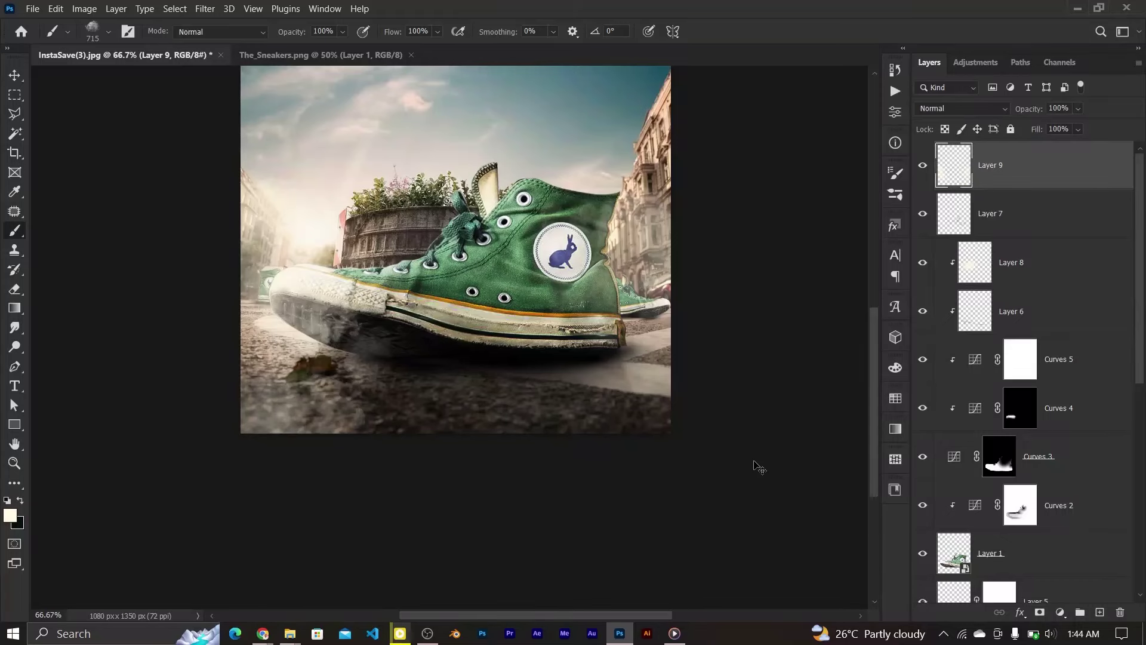
{"action": "type", "text": "58"}
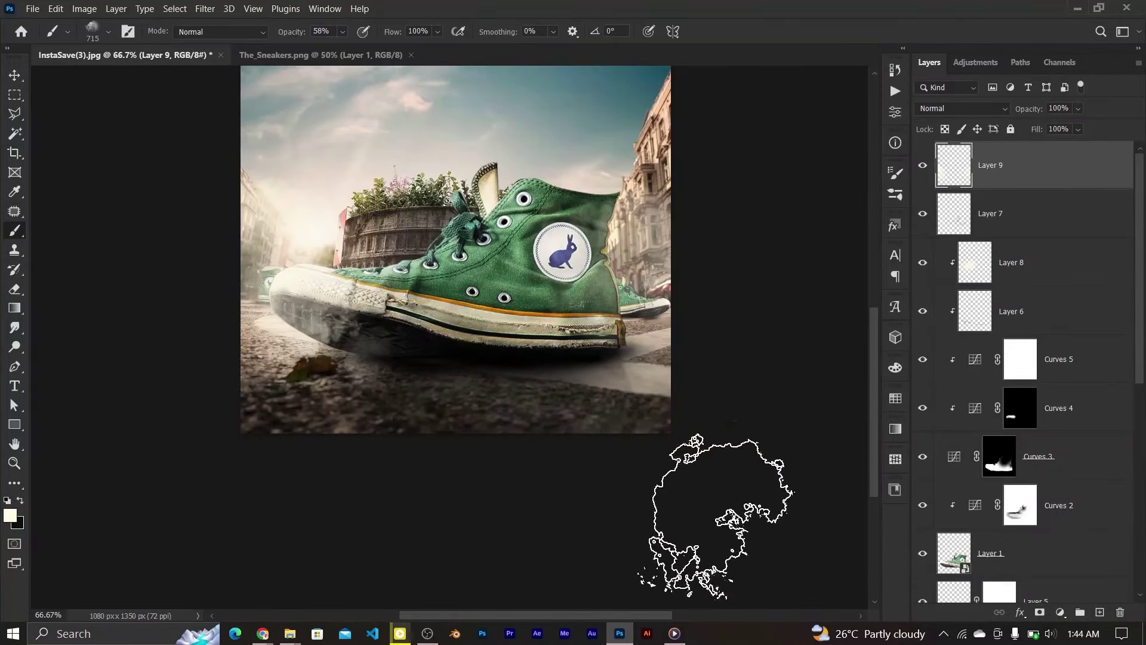
Lower Layer 9's opacity to 42% and switch its blend mode to Screen.
{"action": "key", "text": "ctrl+minus"}
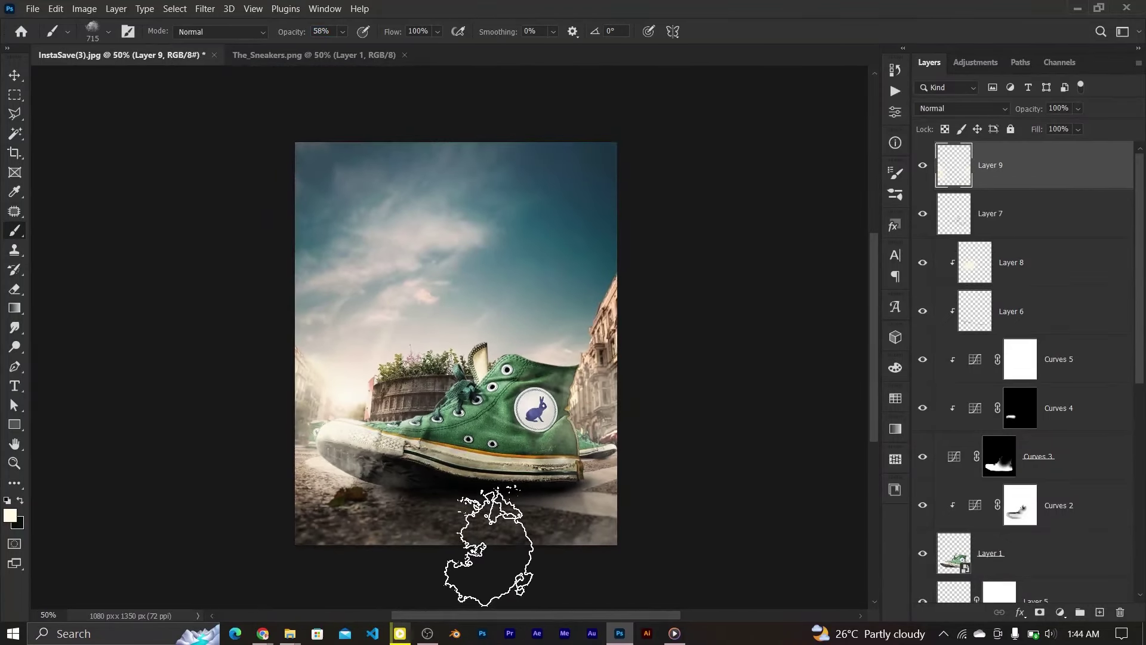
{"action": "key", "text": "v"}
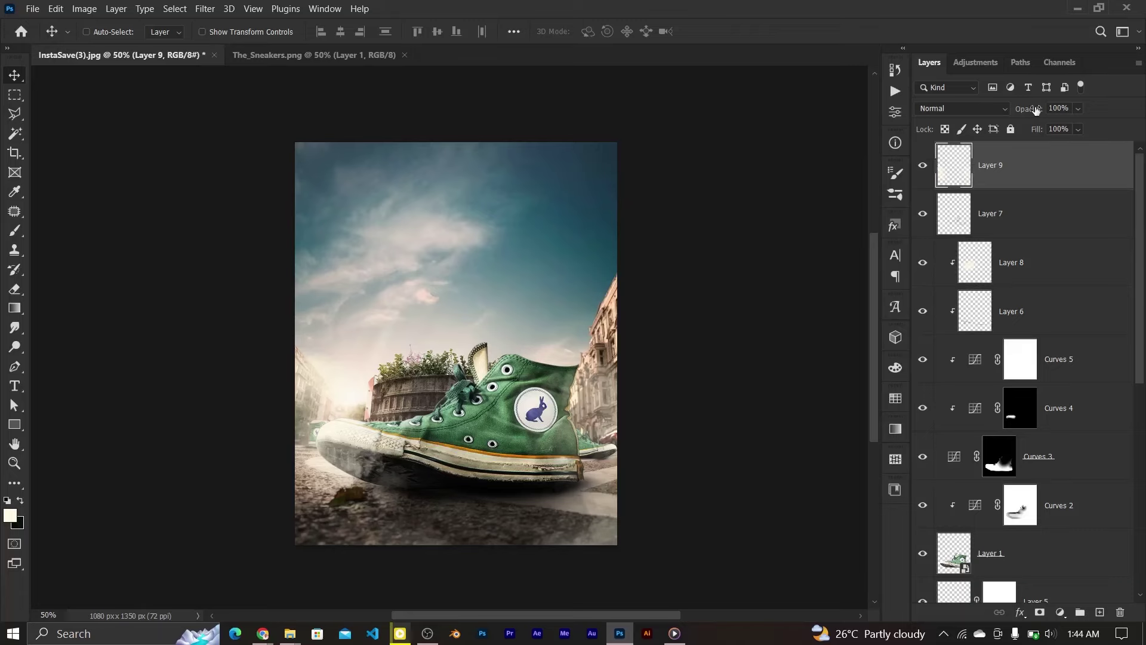
{"action": "left_click_drag", "start_coordinate": [1035, 109], "coordinate": [1012, 112]}
{"action": "left_click", "coordinate": [961, 108]}
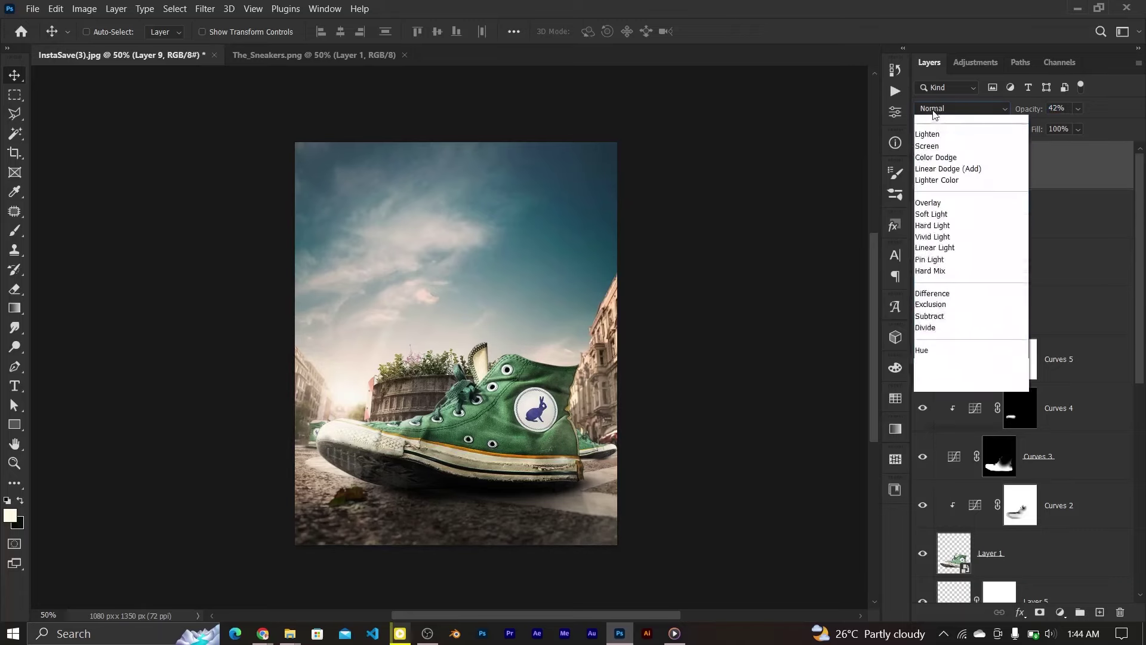
{"action": "left_click", "coordinate": [949, 233]}
{"action": "scroll", "coordinate": [1033, 377], "scroll_direction": "down", "scroll_amount": 5}
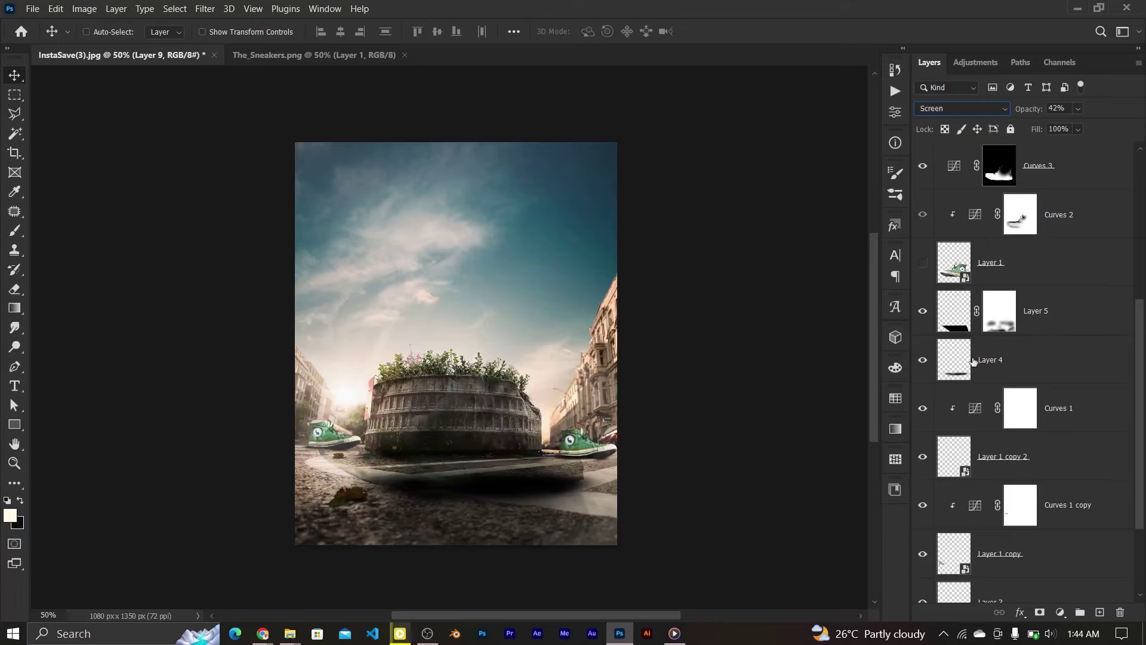
Hide Layer 1 and paint soft Screen-blended haze over the colosseum at 40% brush flow.
{"action": "left_click", "coordinate": [996, 372]}
{"action": "left_click", "coordinate": [1100, 612]}
{"action": "key", "text": "b"}
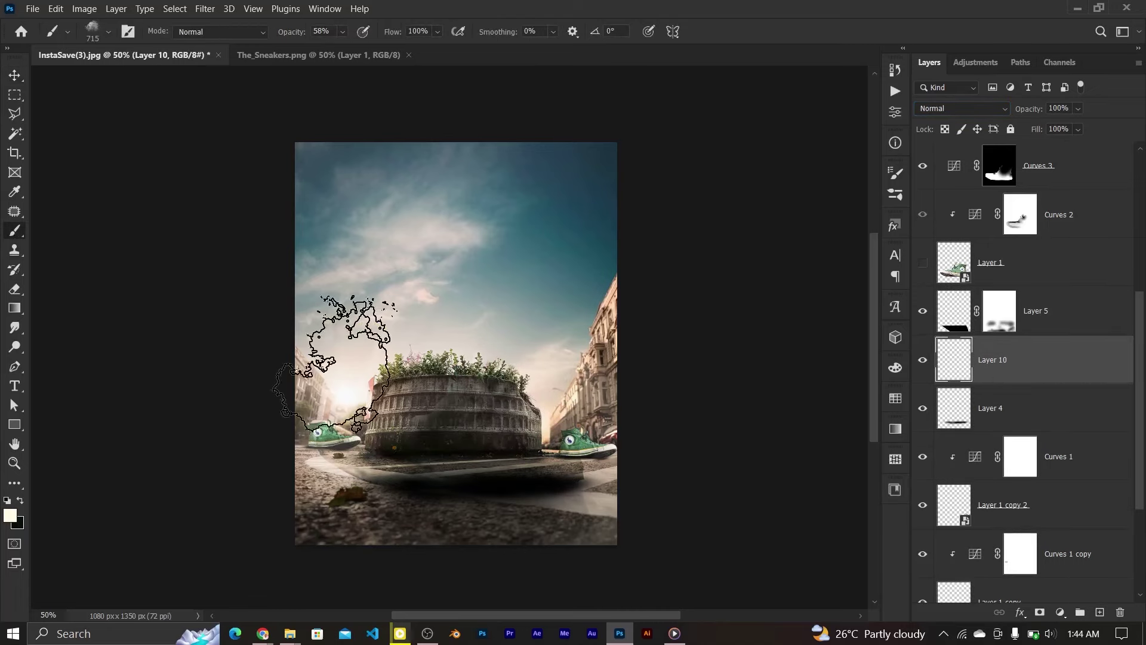
{"action": "left_click_drag", "start_coordinate": [392, 32], "coordinate": [349, 35]}
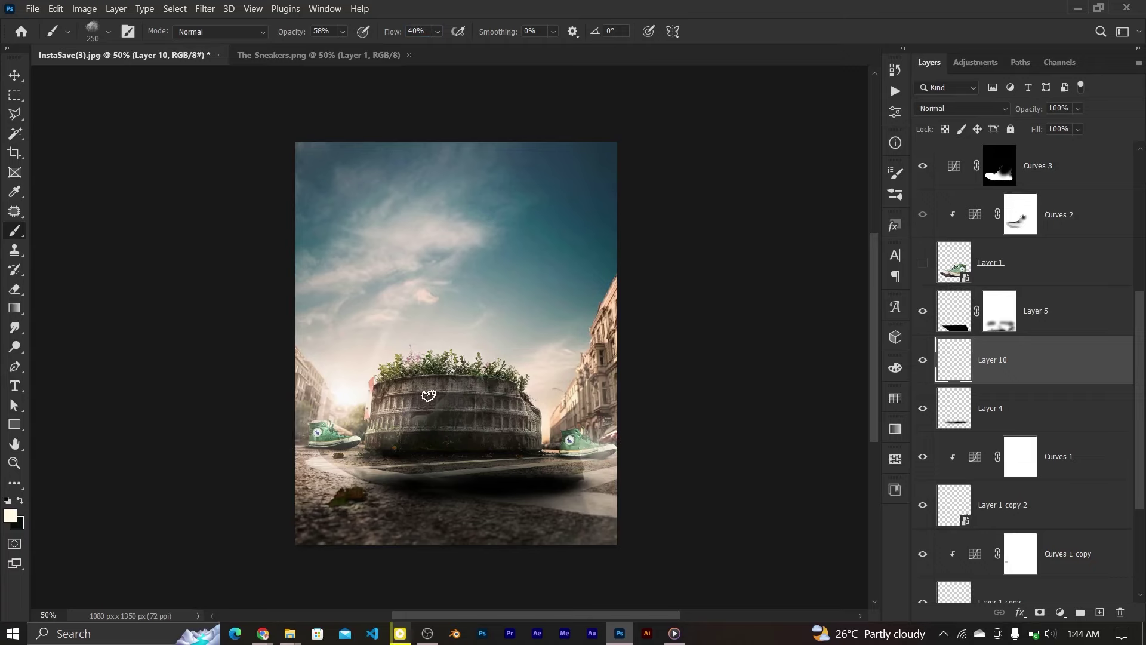
{"action": "left_click_drag", "start_coordinate": [377, 405], "coordinate": [344, 466]}
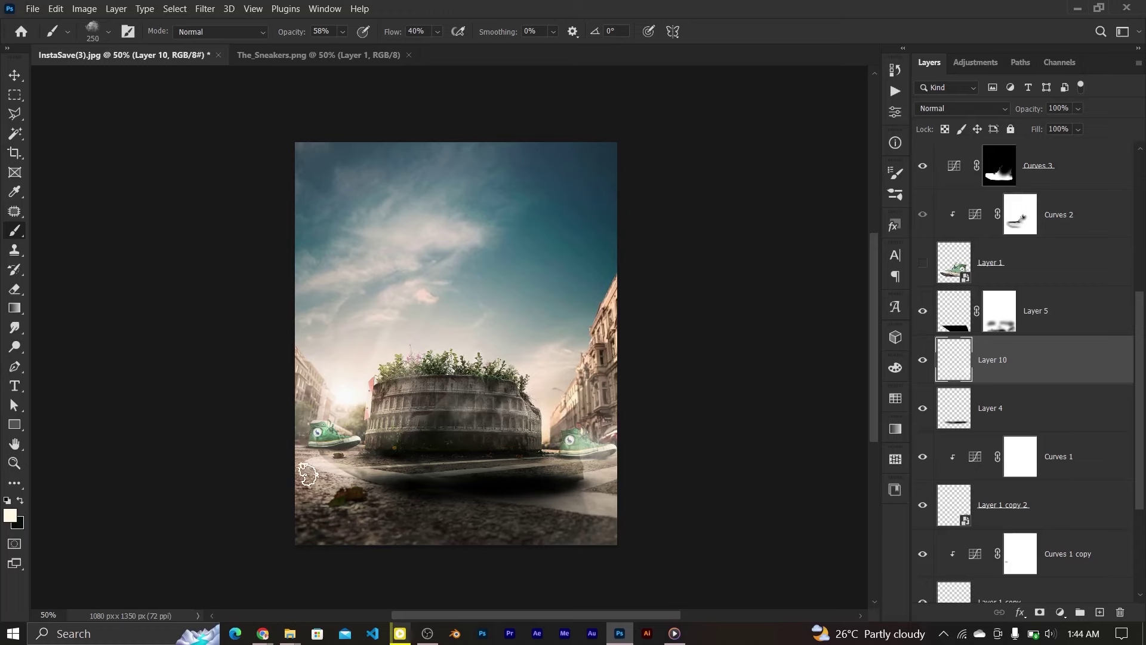
{"action": "left_click", "coordinate": [961, 108]}
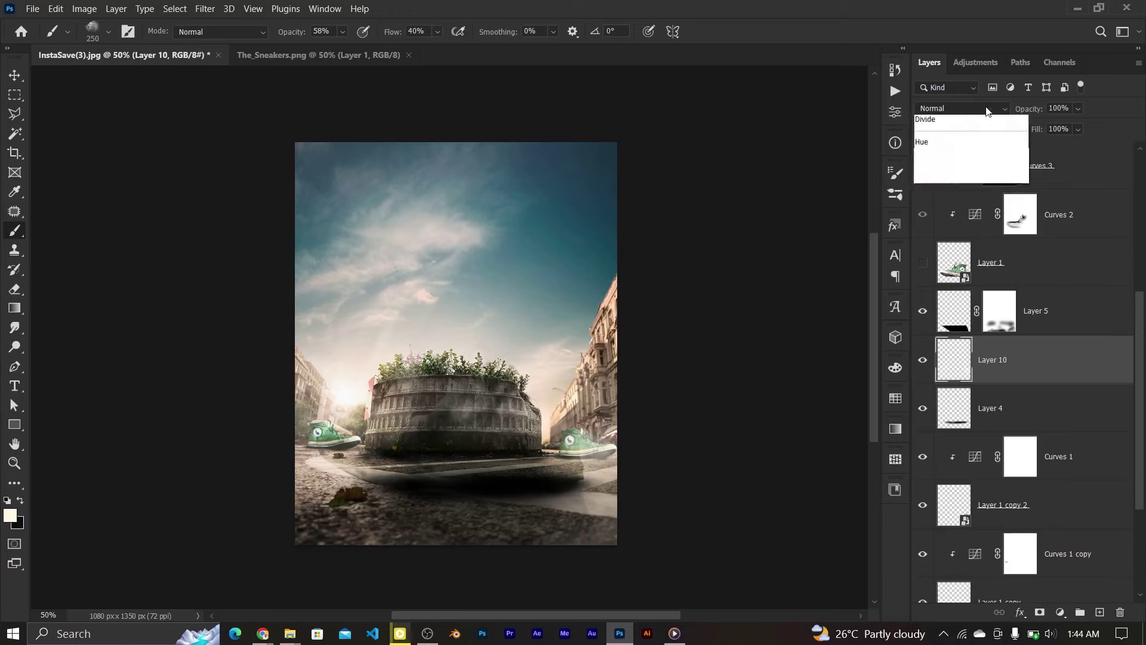
{"action": "left_click", "coordinate": [935, 227]}
Show the big sneaker again, zoom to 50%, and add an empty Layer 11 on top.
{"action": "left_click", "coordinate": [923, 263]}
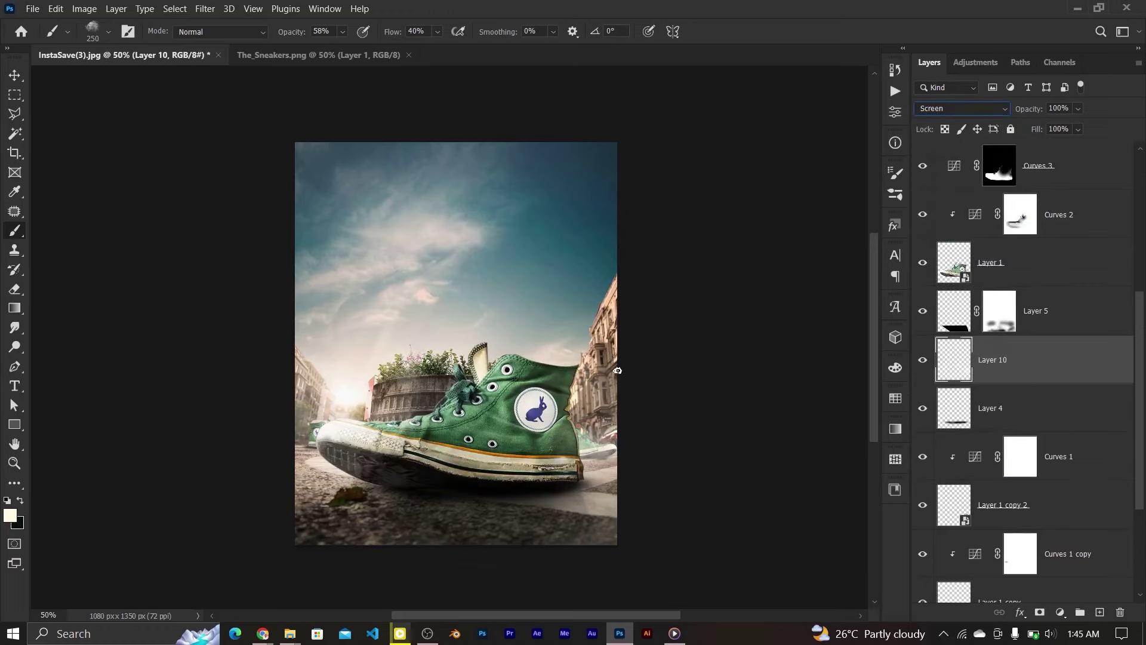
{"action": "key", "text": "ctrl+0"}
{"action": "key", "text": "v"}
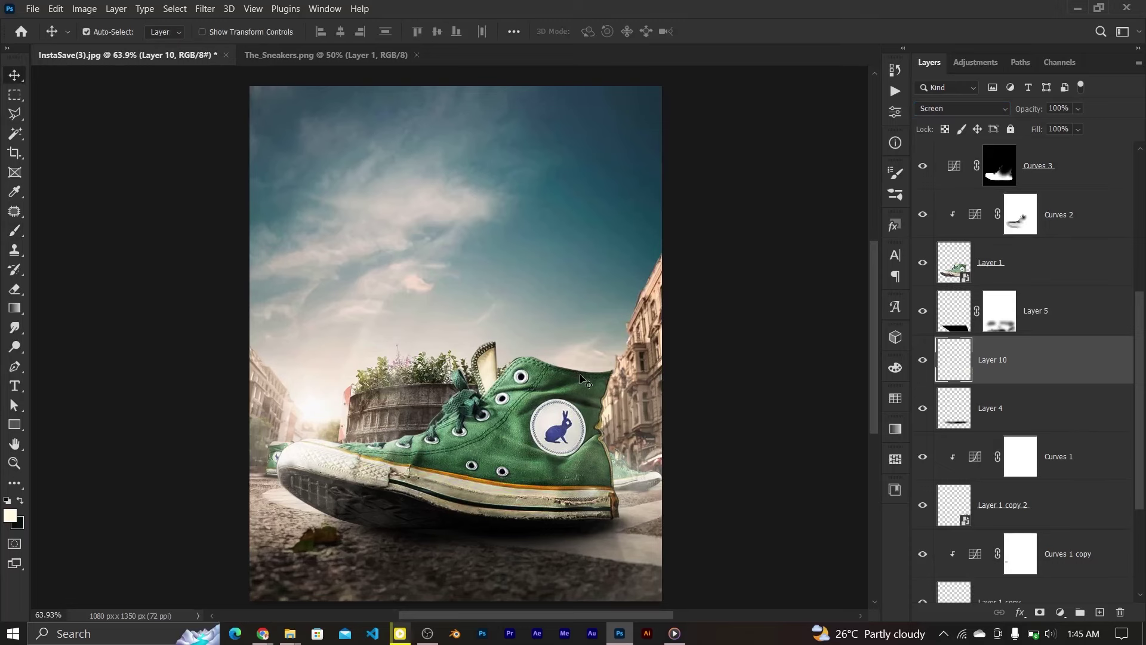
{"action": "key", "text": "ctrl+minus"}
{"action": "scroll", "coordinate": [954, 251], "scroll_direction": "up", "scroll_amount": 5}
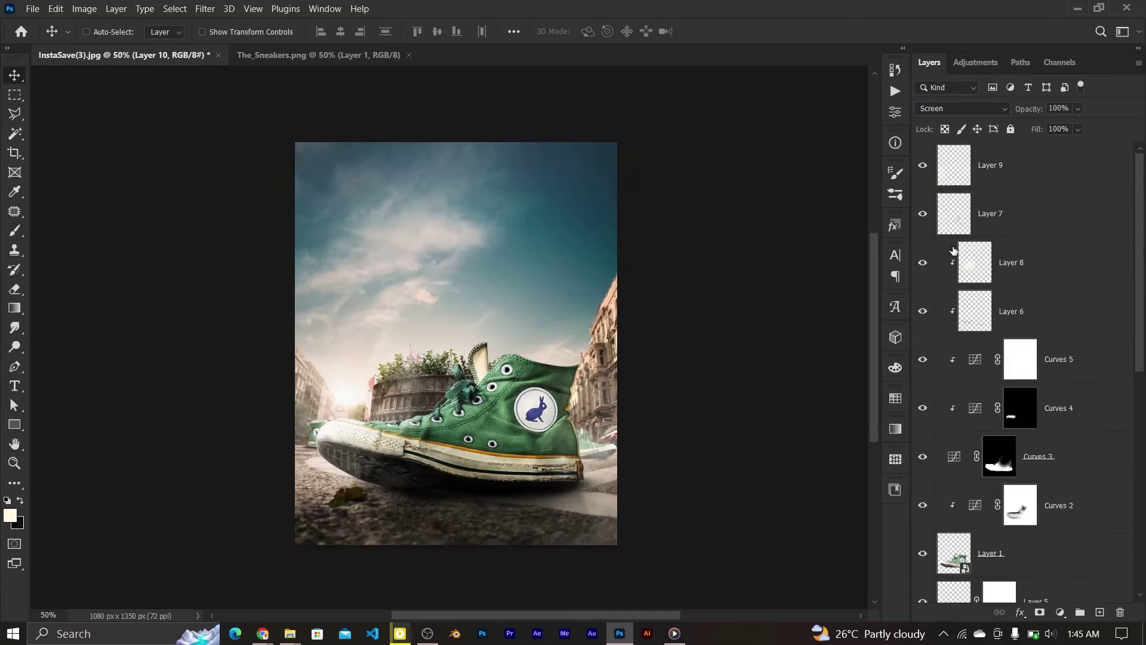
{"action": "left_click", "coordinate": [956, 185]}
{"action": "left_click", "coordinate": [1100, 612]}
Draw a radial glow behind the shoe's toe on Layer 11, nudge it, and blend as Screen.
{"action": "left_click", "coordinate": [15, 308]}
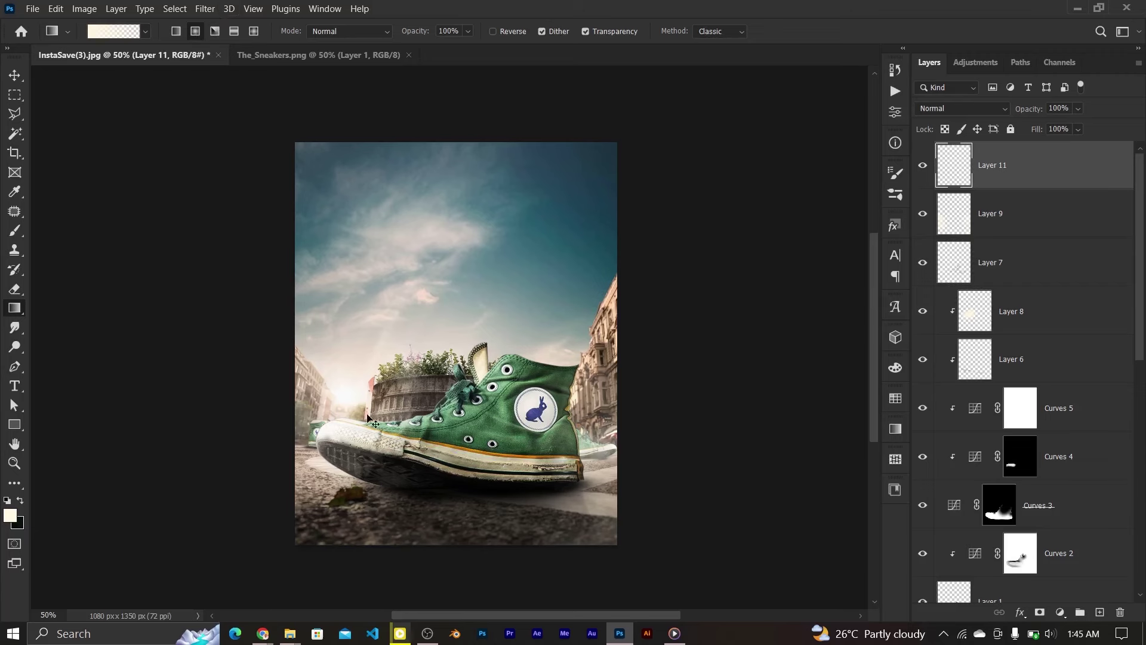
{"action": "key", "text": "ctrl+plus"}
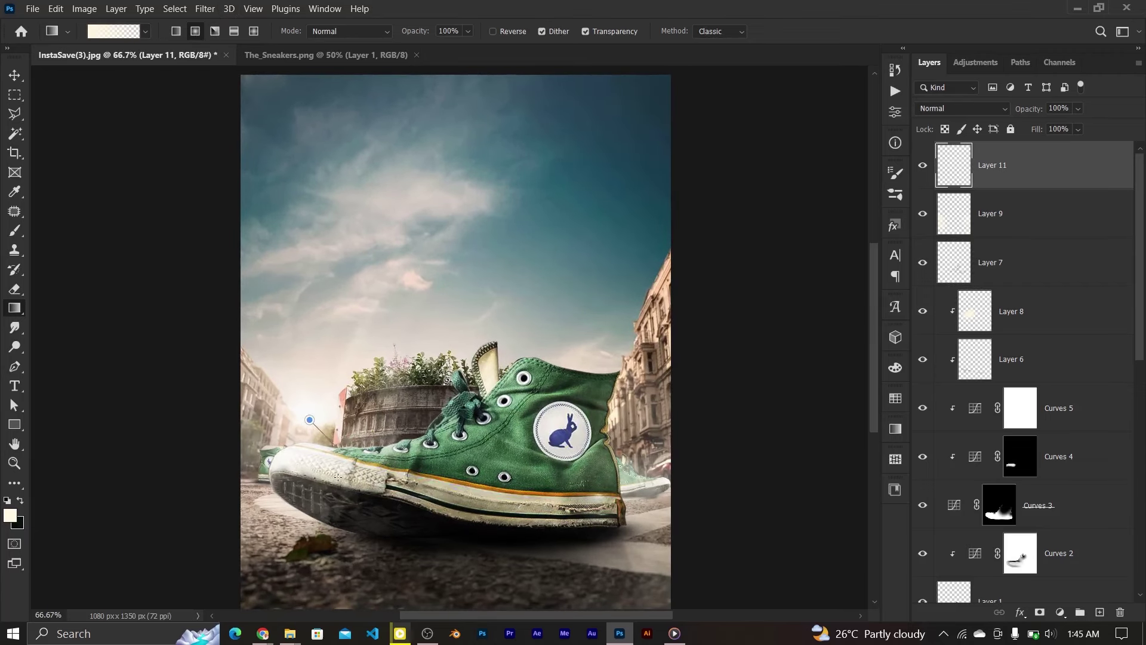
{"action": "left_click_drag", "start_coordinate": [309, 420], "coordinate": [338, 476]}
{"action": "left_click", "coordinate": [15, 75]}
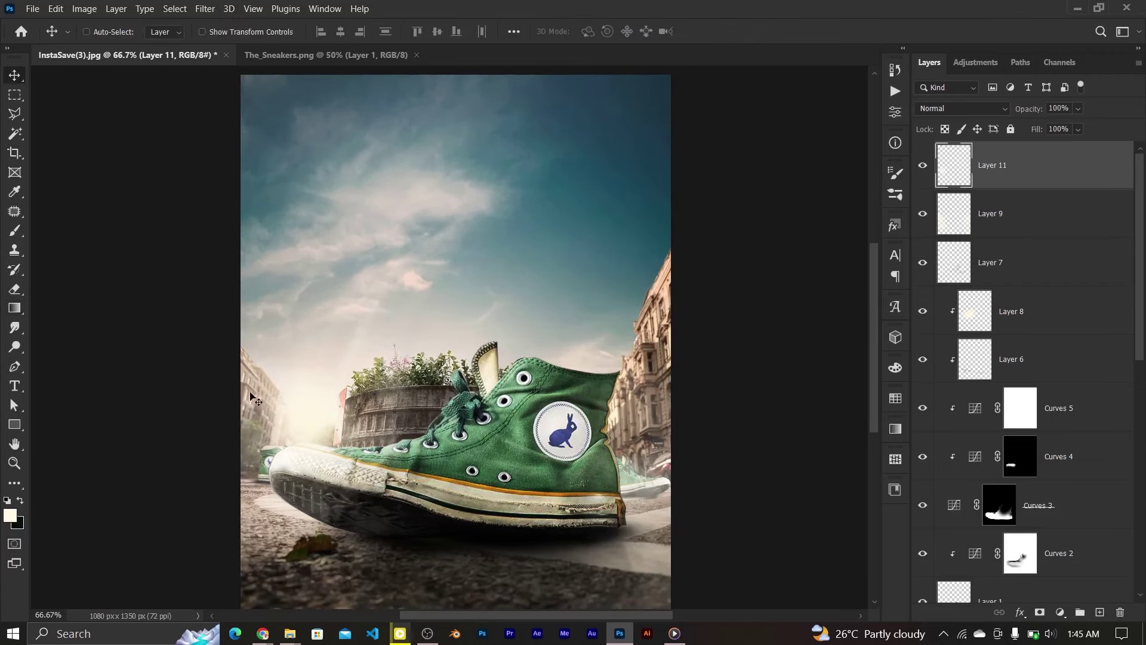
{"action": "left_click_drag", "start_coordinate": [303, 427], "coordinate": [307, 434]}
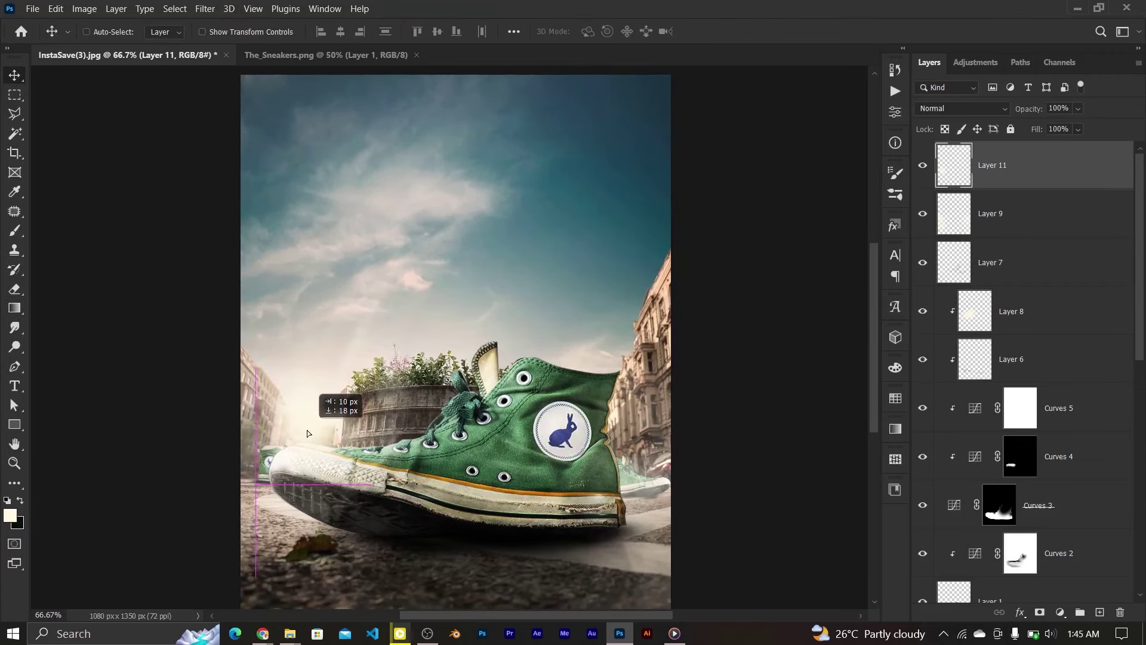
{"action": "left_click", "coordinate": [954, 108]}
{"action": "left_click", "coordinate": [942, 240]}
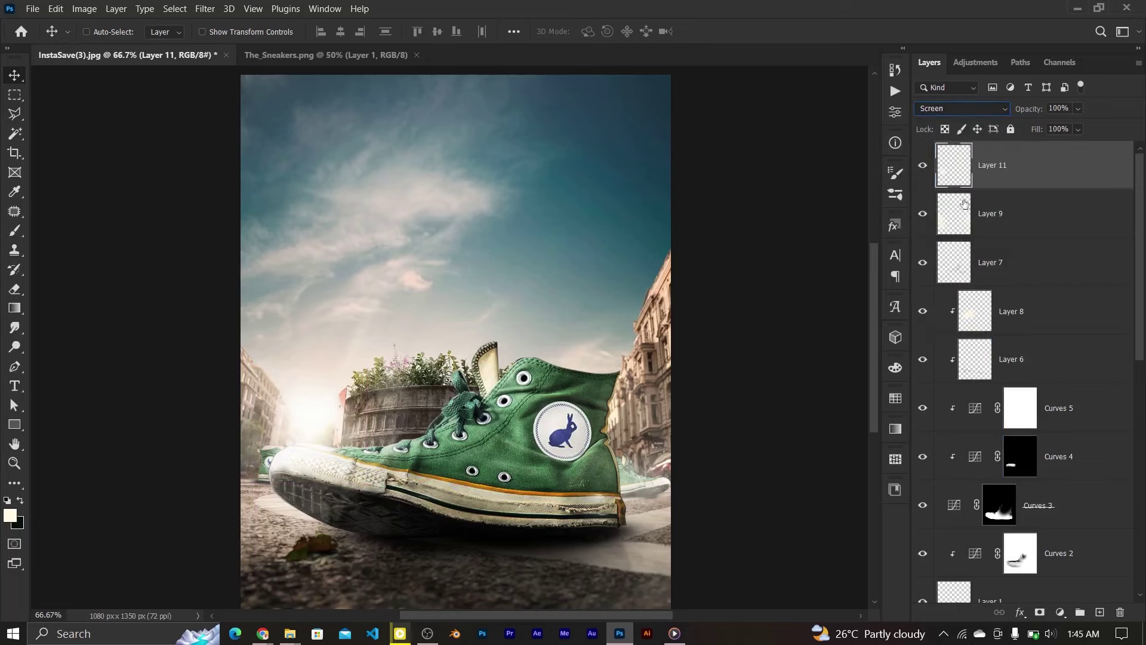
{"action": "left_click", "coordinate": [923, 178]}
{"action": "scroll", "coordinate": [1013, 340], "scroll_direction": "down", "scroll_amount": 2}
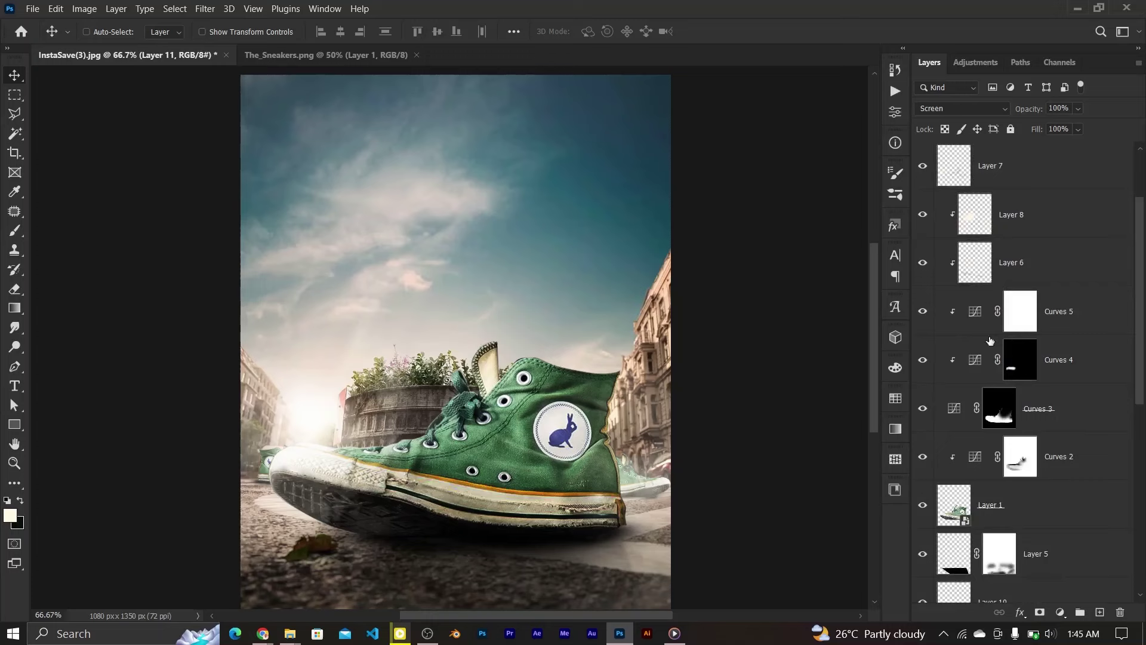
Darken the Curves 3 midtones with a new lowered midpoint.
{"action": "left_click", "coordinate": [955, 409]}
{"action": "left_click", "coordinate": [896, 112]}
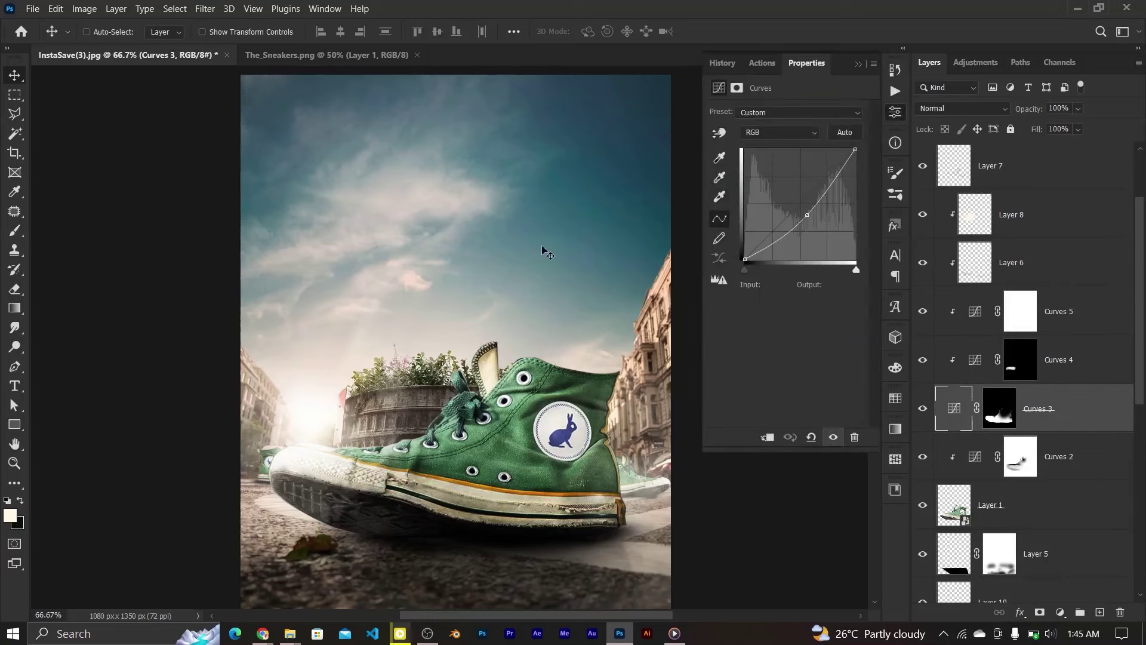
{"action": "left_click", "coordinate": [807, 217]}
Reshape Curves 5's Red curve: raise an upper point slightly and pull the shadows down.
{"action": "left_click", "coordinate": [940, 309]}
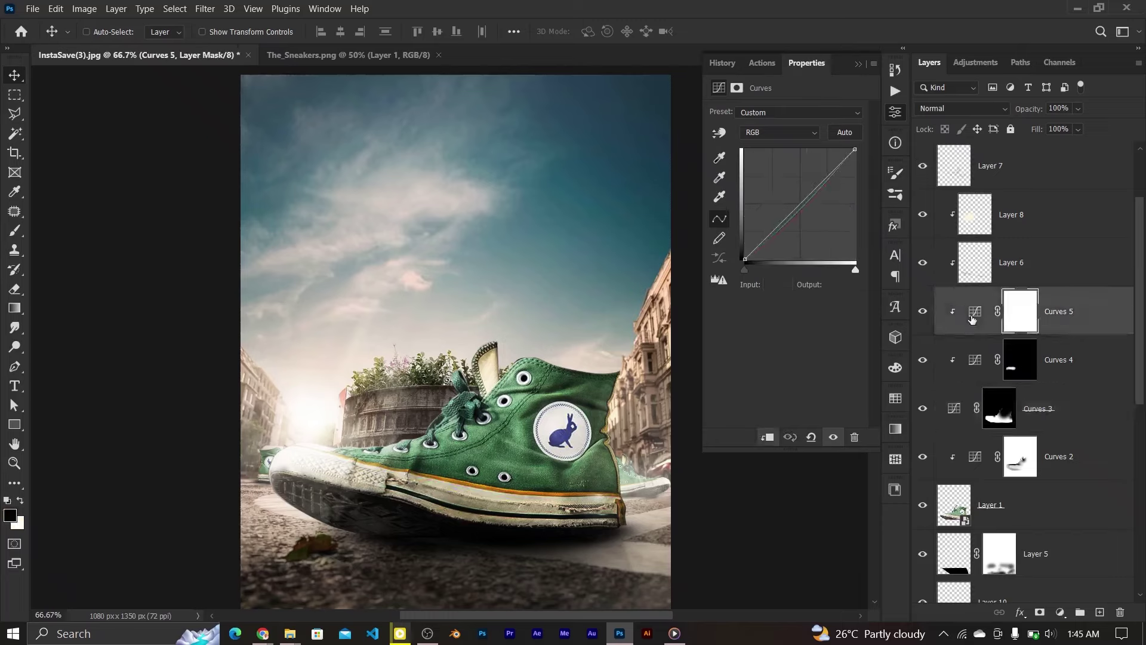
{"action": "left_click", "coordinate": [776, 133]}
{"action": "left_click", "coordinate": [768, 157]}
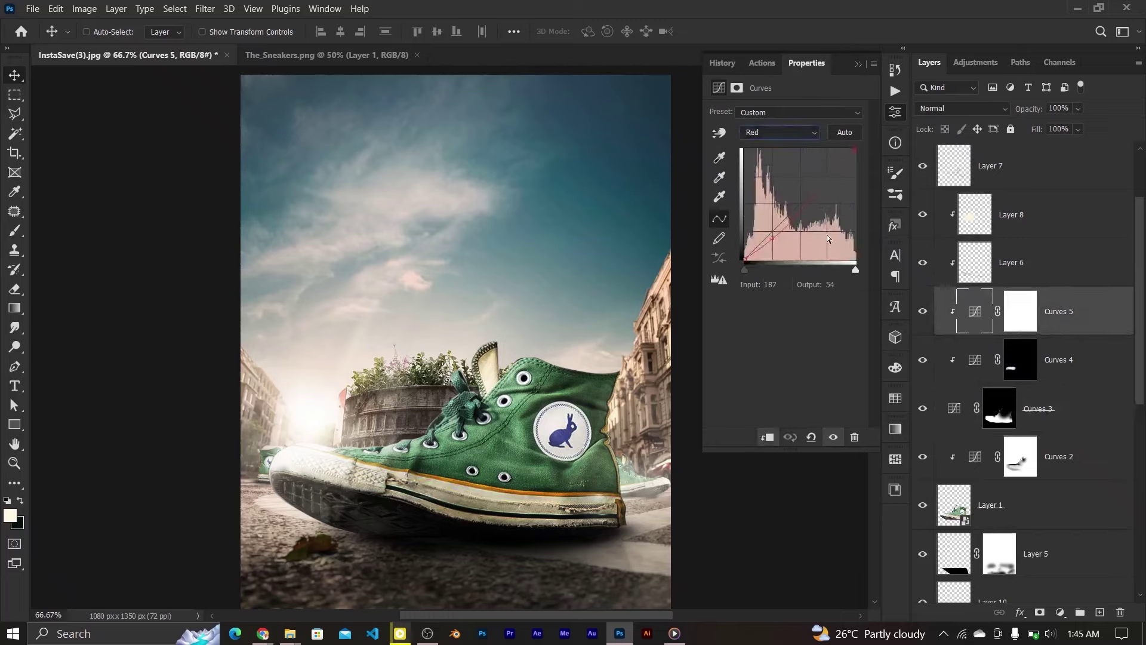
{"action": "left_click", "coordinate": [834, 184]}
{"action": "left_click_drag", "start_coordinate": [834, 183], "coordinate": [834, 180]}
{"action": "left_click_drag", "start_coordinate": [772, 240], "coordinate": [774, 242]}
{"action": "scroll", "coordinate": [991, 183], "scroll_direction": "up", "scroll_amount": 2}
Group the sneaker layers as 'main sneaker' and move the Layer 4 shadow into it.
{"action": "left_click", "coordinate": [996, 168]}
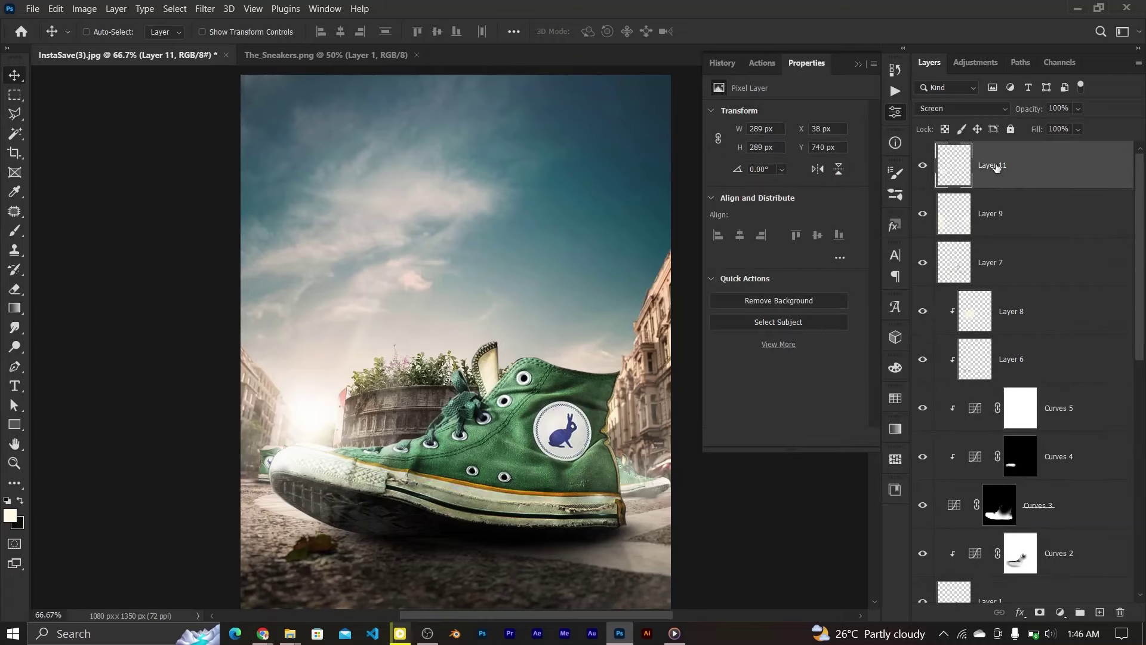
{"action": "scroll", "coordinate": [1030, 316], "scroll_direction": "down", "scroll_amount": 4}
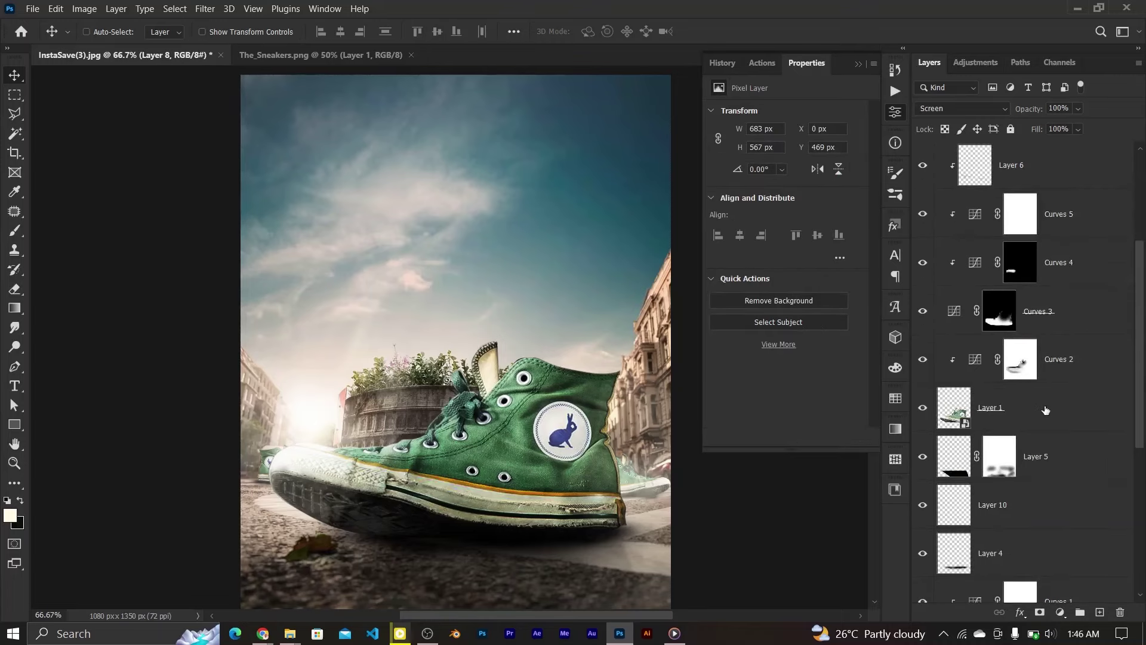
{"action": "left_click", "coordinate": [1047, 410], "text": "shift"}
{"action": "key", "text": "ctrl+g"}
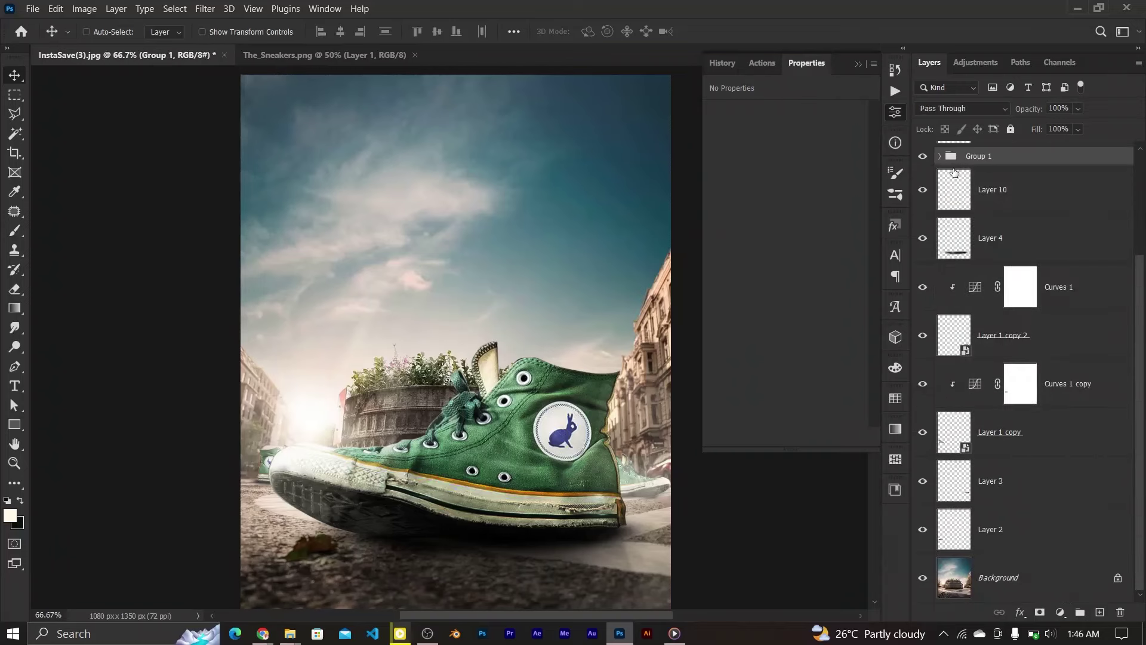
{"action": "double_click", "coordinate": [978, 157]}
{"action": "type", "text": "mar"}
{"action": "key", "text": "Return"}
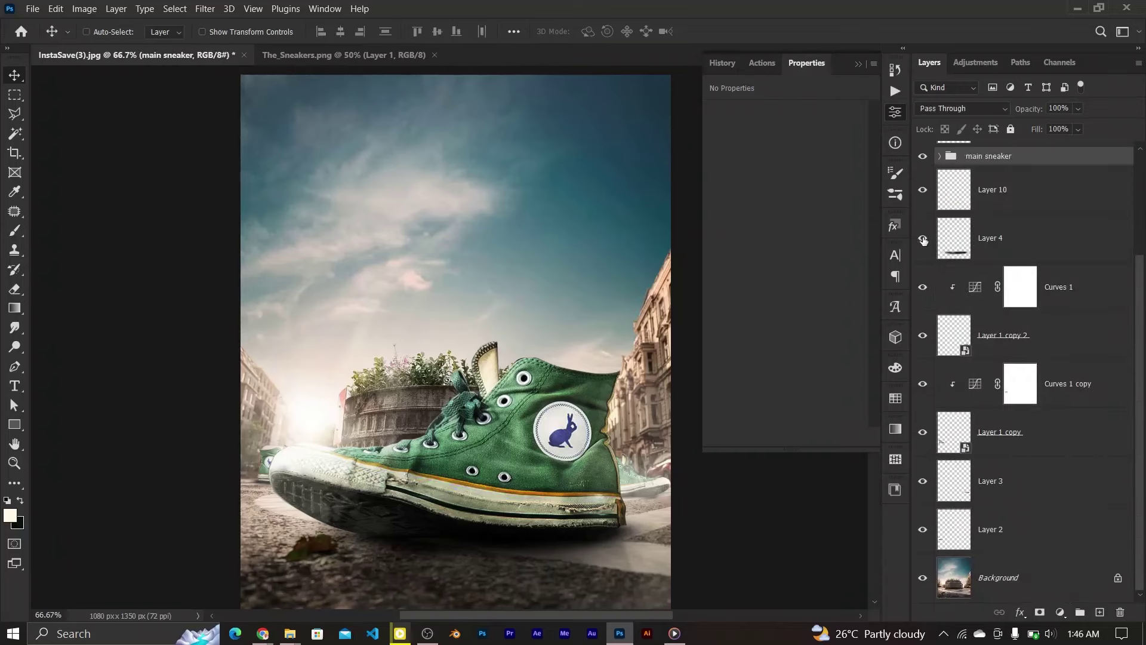
{"action": "left_click", "coordinate": [923, 240]}
{"action": "left_click", "coordinate": [923, 240]}
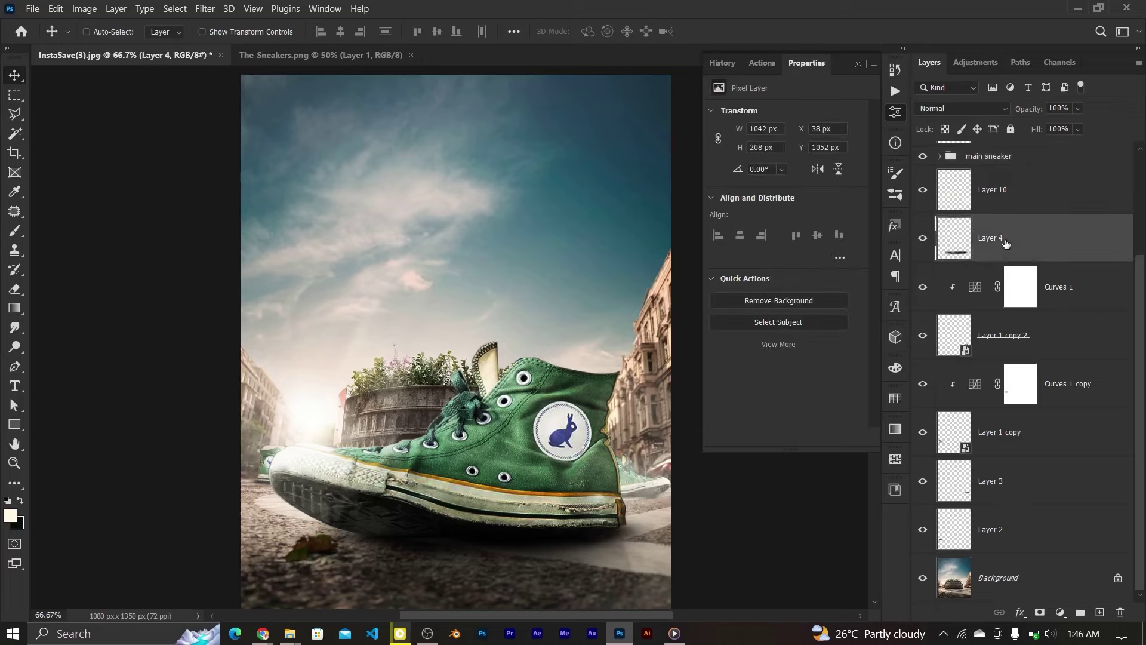
{"action": "left_click_drag", "start_coordinate": [1006, 243], "coordinate": [985, 156]}
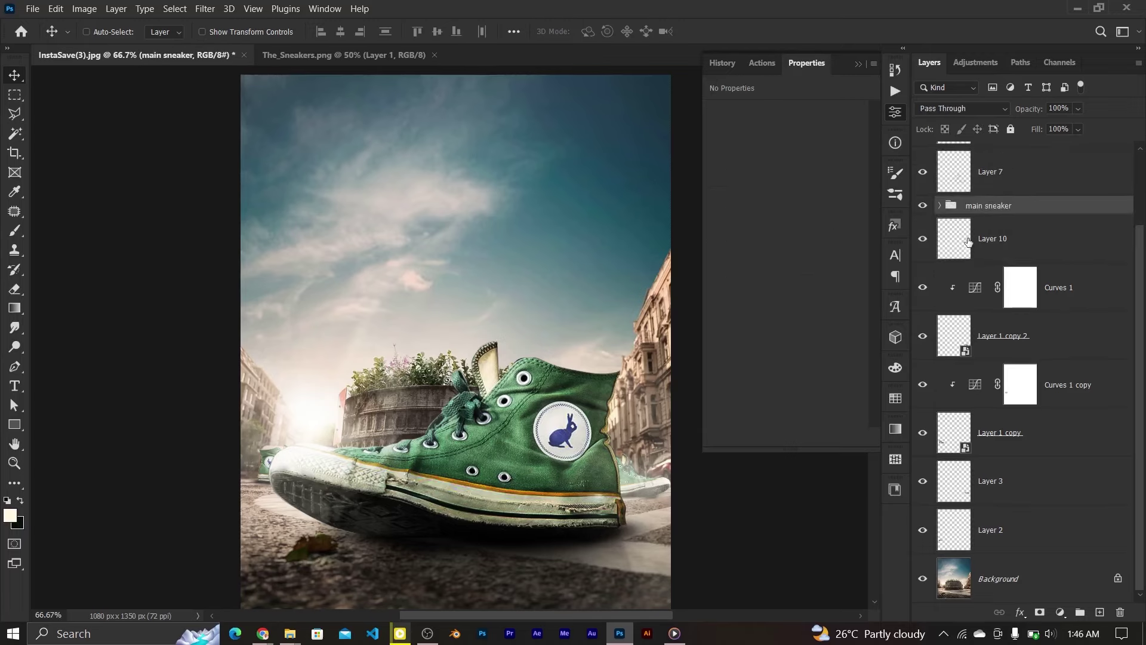
Check the shadow and small-sneaker layers' visibility, then reselect Layer 11 with the Elliptical Marquee.
{"action": "left_click", "coordinate": [938, 206]}
{"action": "scroll", "coordinate": [976, 417], "scroll_direction": "down", "scroll_amount": 2}
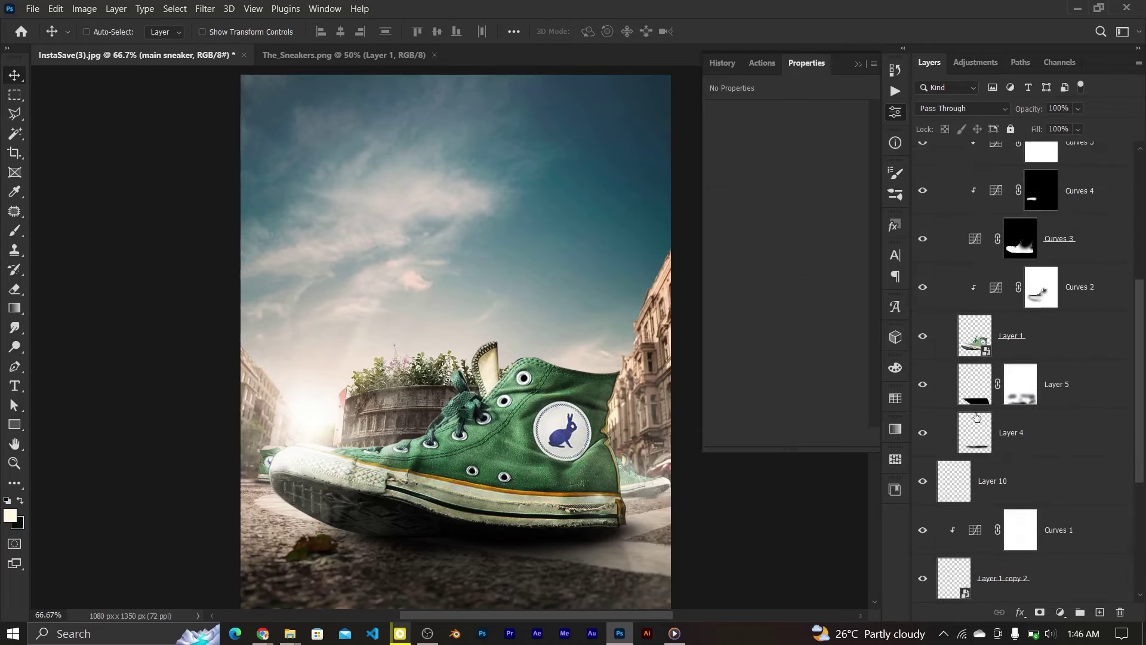
{"action": "left_click", "coordinate": [923, 394]}
{"action": "left_click", "coordinate": [923, 394]}
{"action": "left_click", "coordinate": [923, 432]}
{"action": "scroll", "coordinate": [1031, 283], "scroll_direction": "up", "scroll_amount": 5}
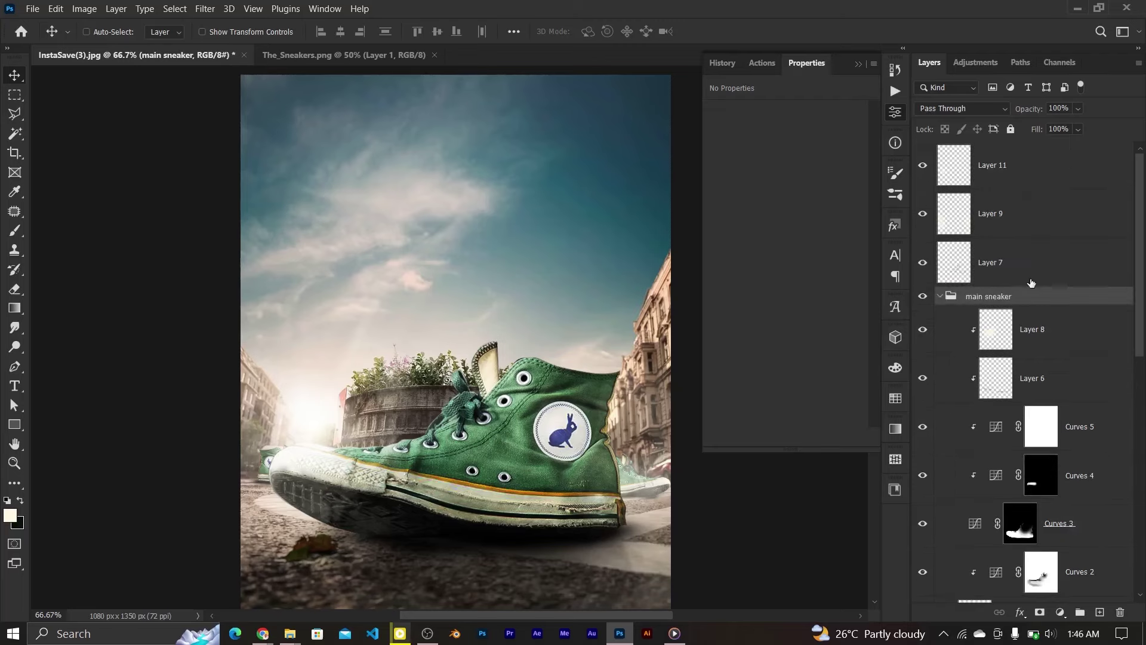
{"action": "left_click", "coordinate": [940, 297]}
{"action": "scroll", "coordinate": [975, 333], "scroll_direction": "down", "scroll_amount": 2}
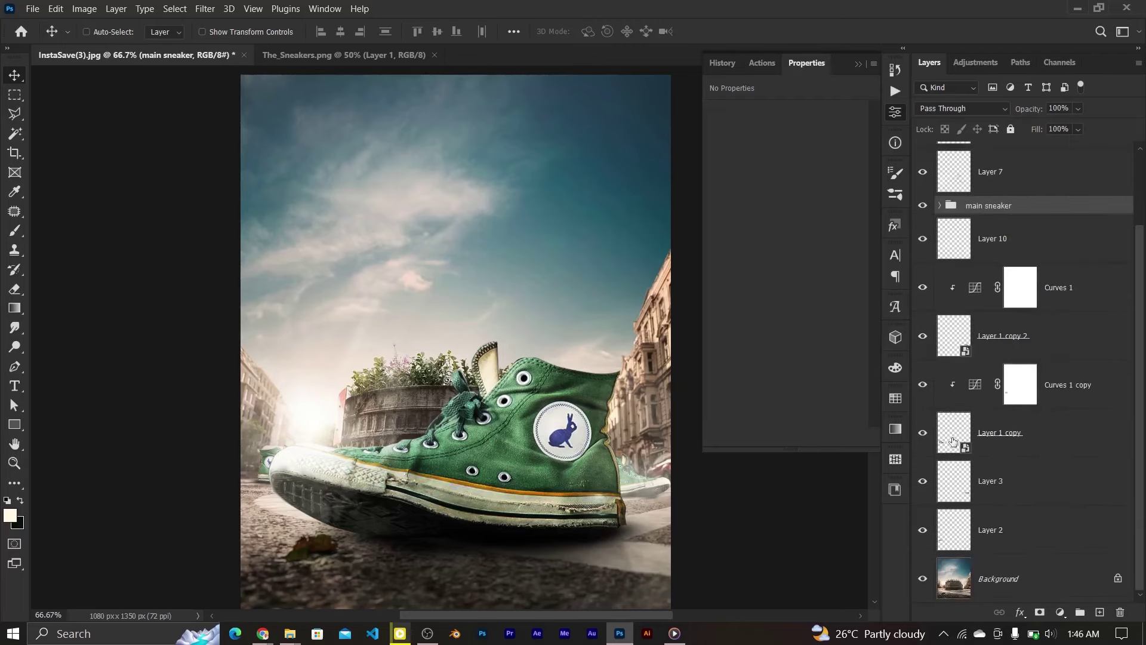
{"action": "left_click", "coordinate": [923, 432]}
{"action": "scroll", "coordinate": [1000, 473], "scroll_direction": "up", "scroll_amount": 2}
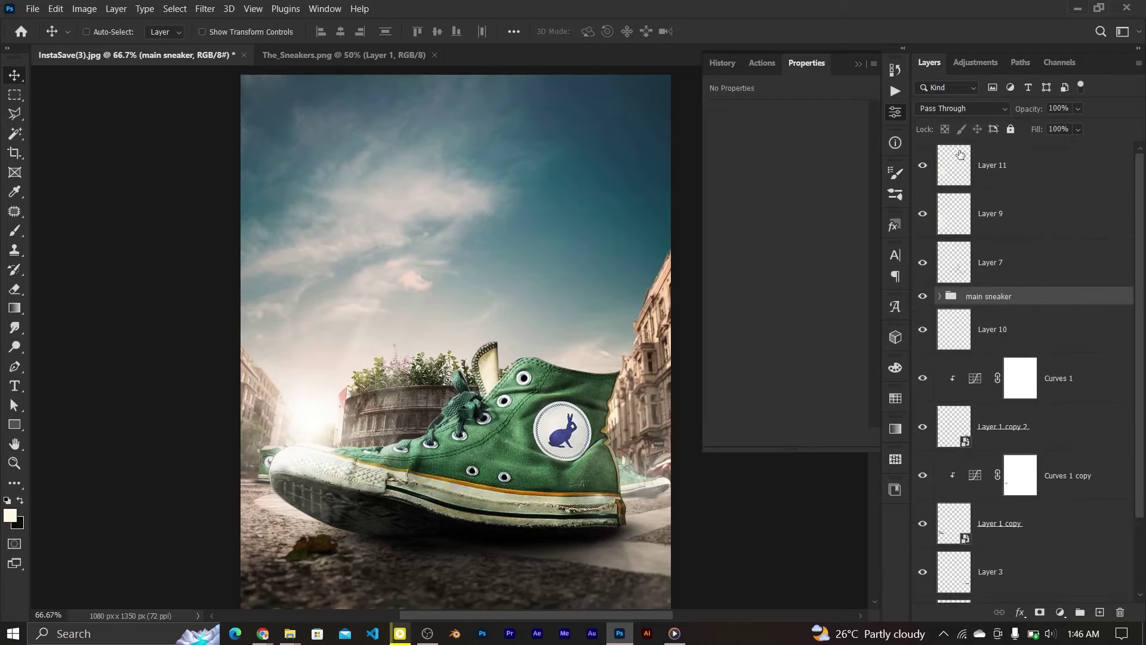
{"action": "left_click", "coordinate": [1015, 165]}
{"action": "right_click", "coordinate": [15, 95]}
{"action": "left_click", "coordinate": [77, 106]}
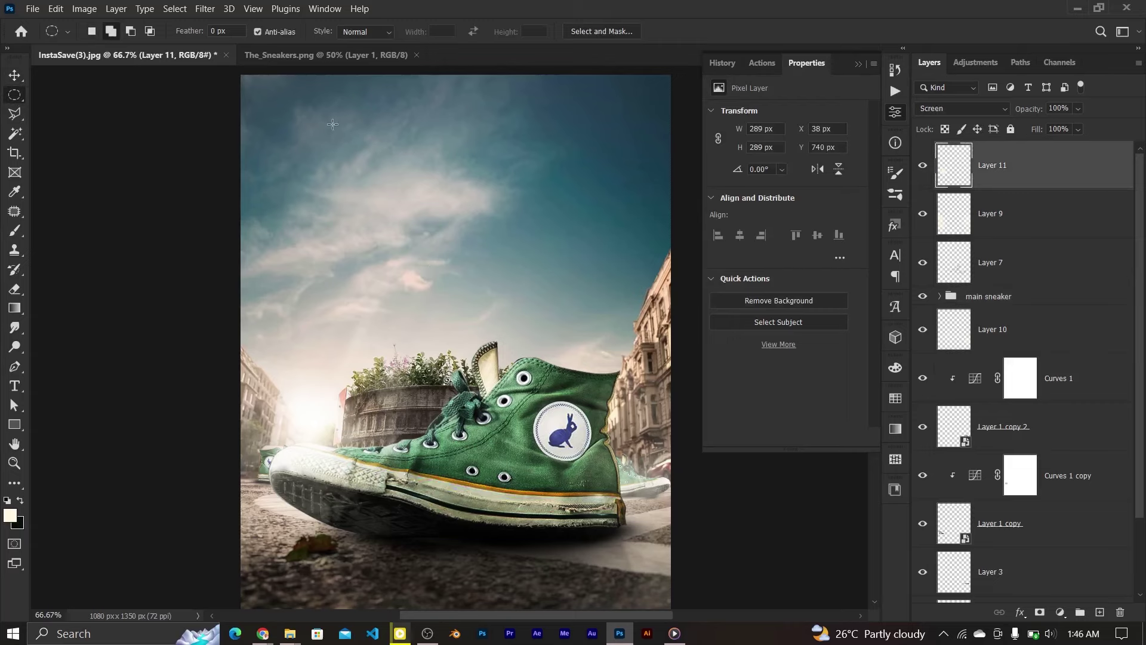
Add a Curves 6 vignette darkening outside an inverted ellipse mask feathered 139.6 px.
{"action": "left_click_drag", "start_coordinate": [306, 105], "coordinate": [648, 571]}
{"action": "right_click", "coordinate": [15, 95]}
{"action": "left_click", "coordinate": [78, 94]}
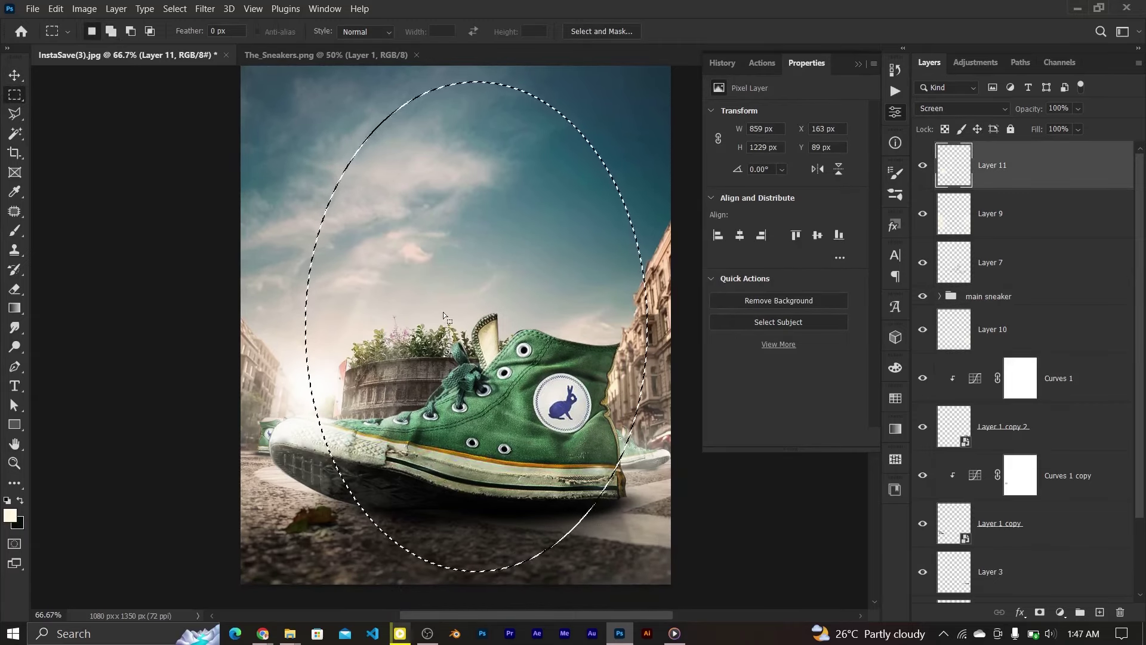
{"action": "left_click_drag", "start_coordinate": [444, 312], "coordinate": [422, 300]}
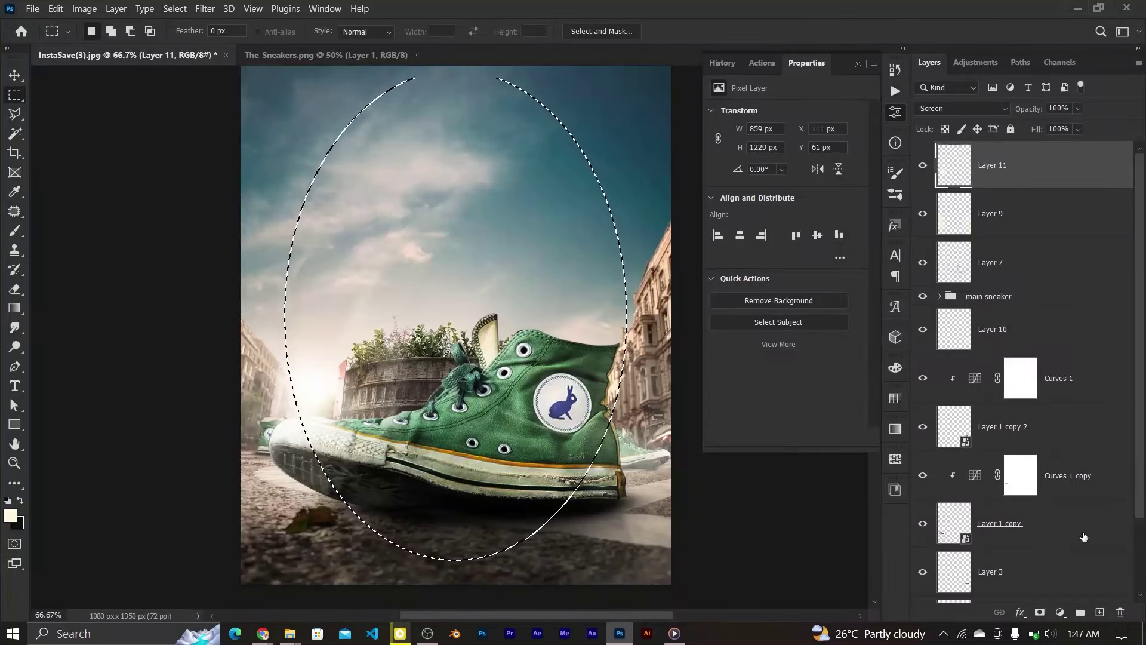
{"action": "left_click", "coordinate": [1061, 613]}
{"action": "left_click", "coordinate": [1051, 430]}
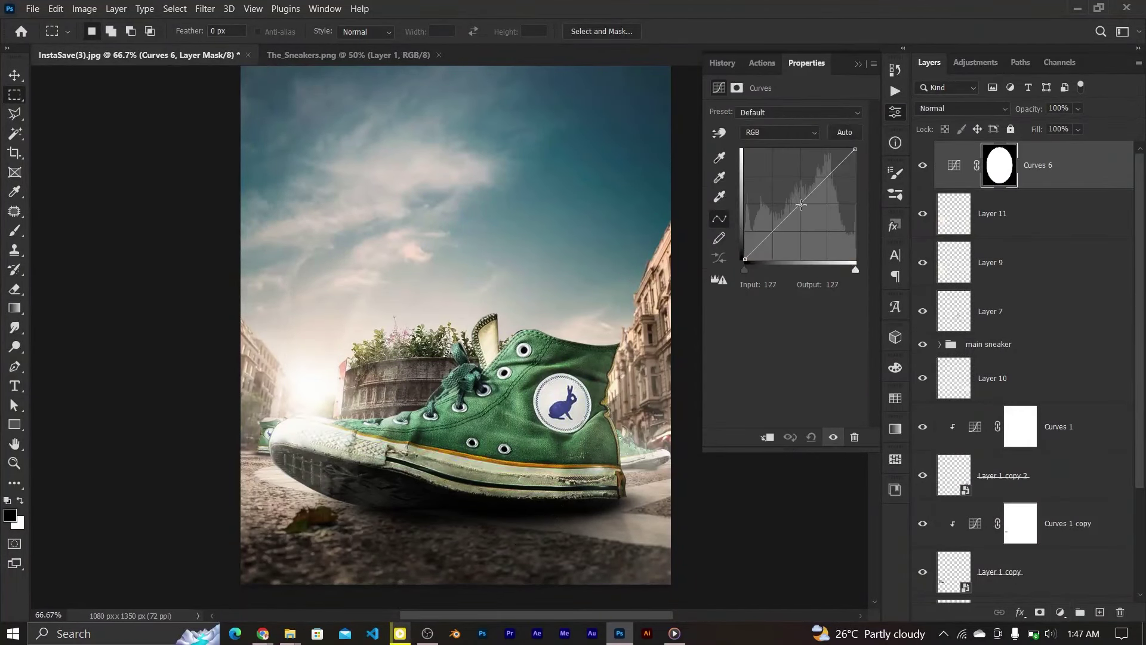
{"action": "left_click_drag", "start_coordinate": [802, 205], "coordinate": [803, 222]}
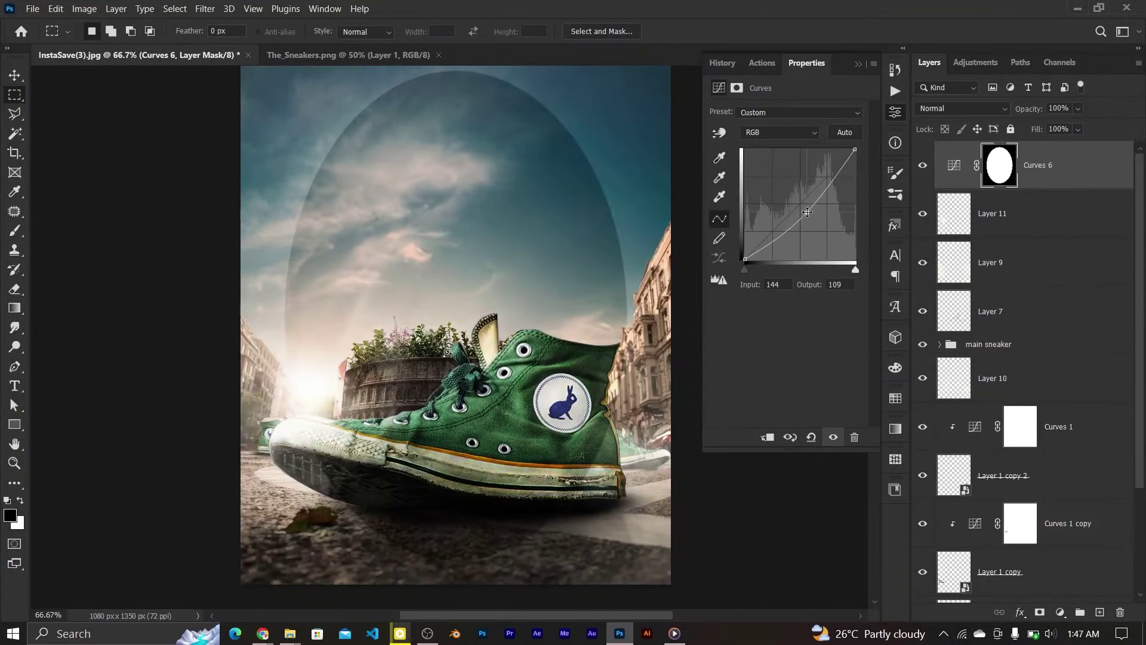
{"action": "left_click", "coordinate": [998, 173]}
{"action": "key", "text": "ctrl+i"}
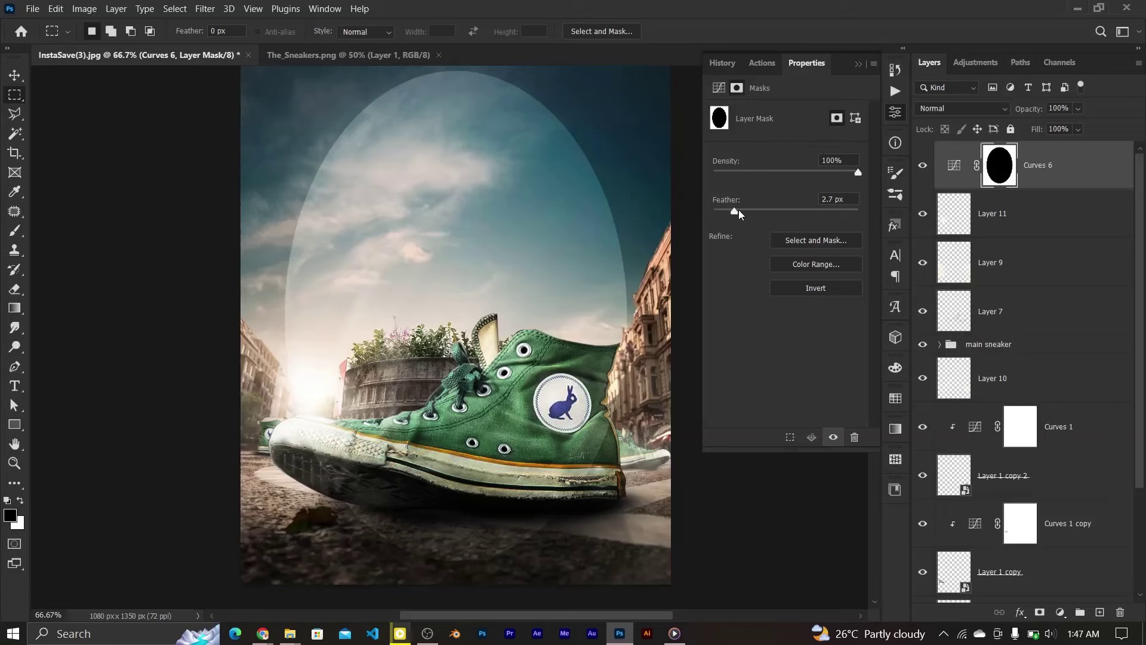
{"action": "left_click_drag", "start_coordinate": [764, 214], "coordinate": [818, 214]}
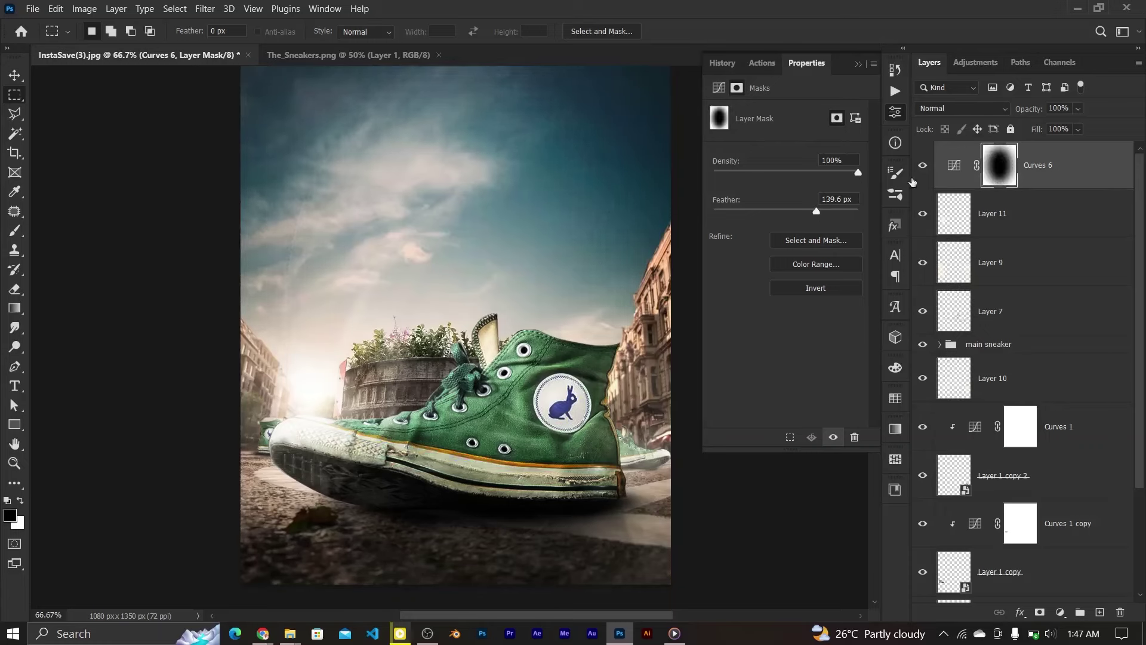
Select a soft round brush, then target the Curves 6 adjustment with the Move tool.
{"action": "left_click", "coordinate": [15, 231]}
{"action": "left_click", "coordinate": [100, 43]}
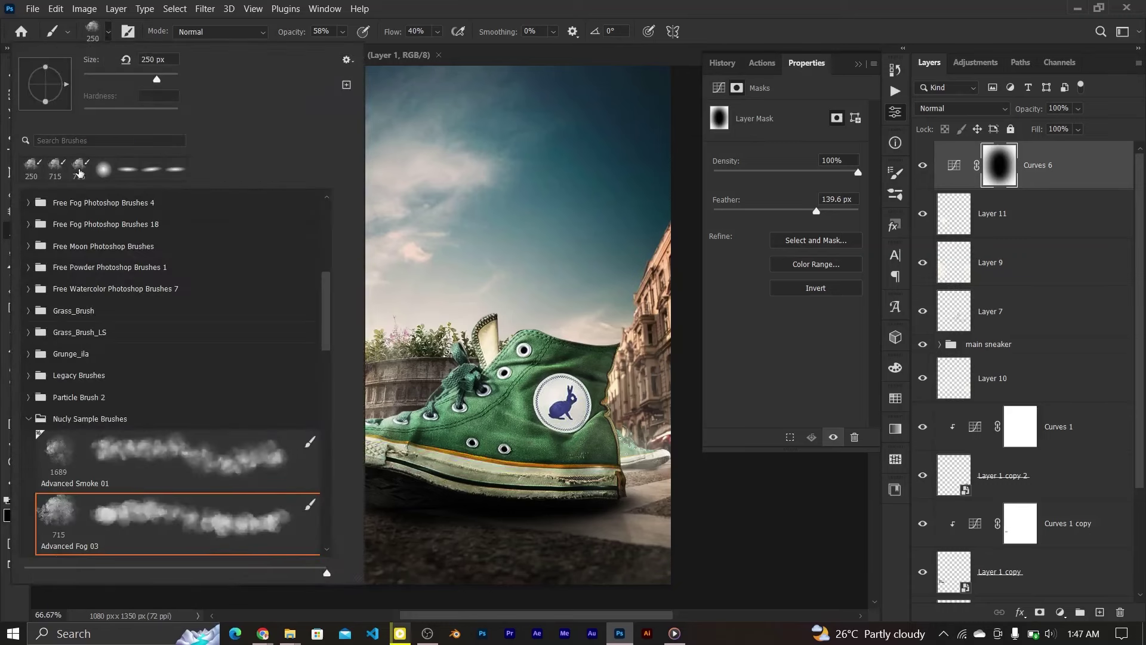
{"action": "left_click", "coordinate": [32, 168]}
{"action": "key", "text": "Return"}
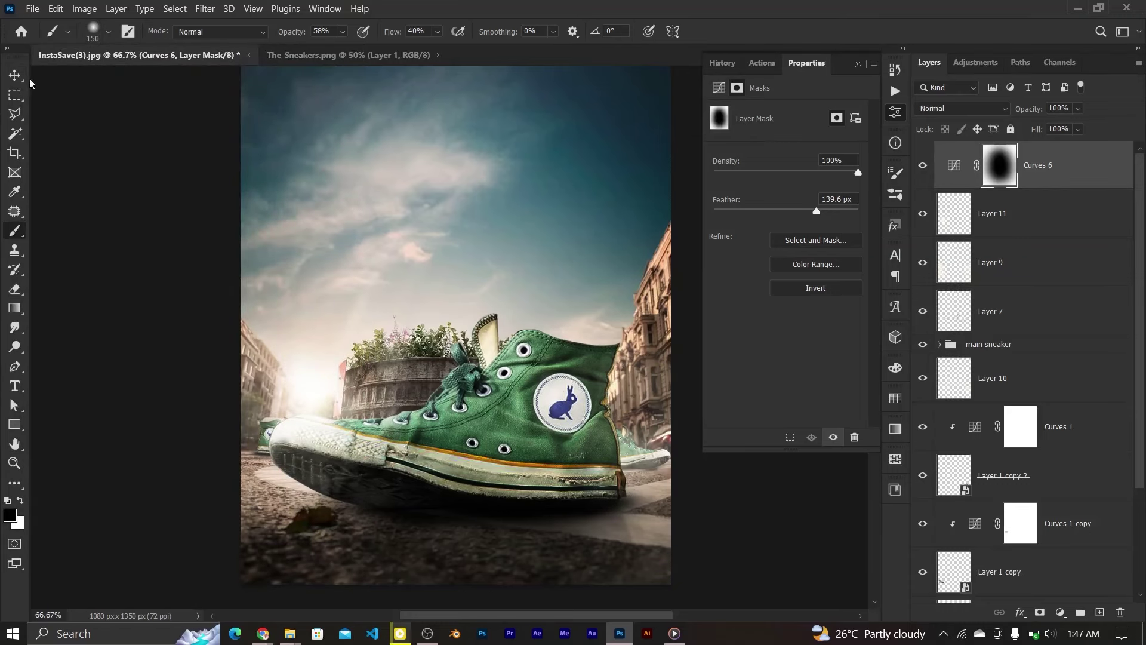
{"action": "key", "text": "v"}
{"action": "left_click", "coordinate": [954, 165]}
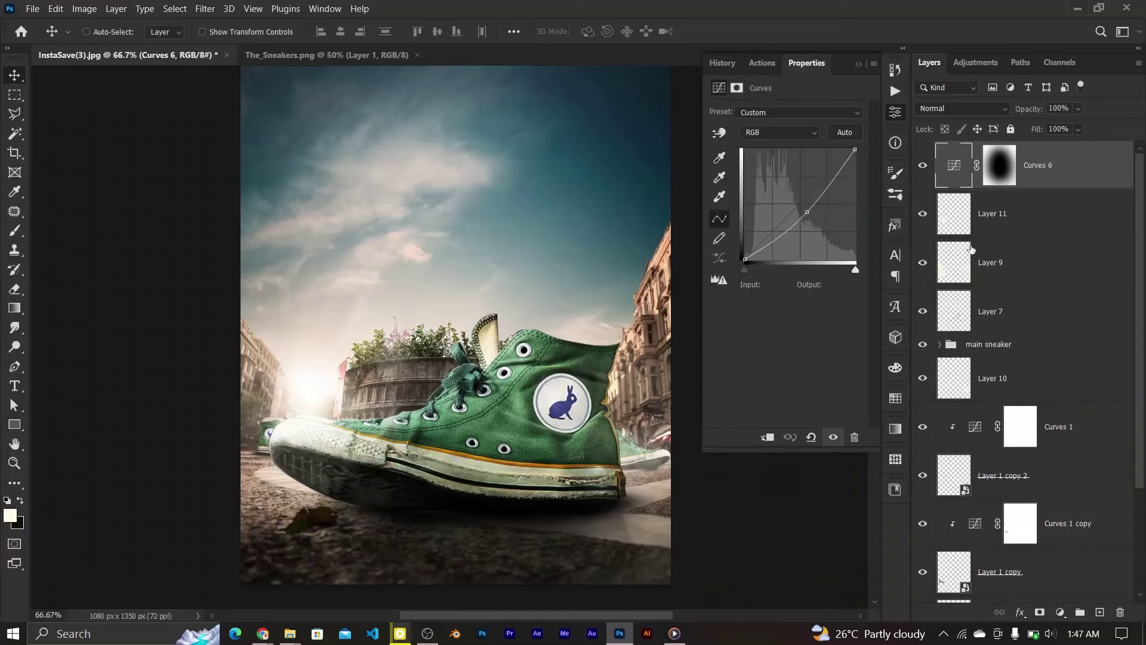
Make an elliptical selection around the sneaker, widened left and stretched taller via Transform Selection.
{"action": "left_click", "coordinate": [14, 94]}
{"action": "left_click", "coordinate": [65, 105]}
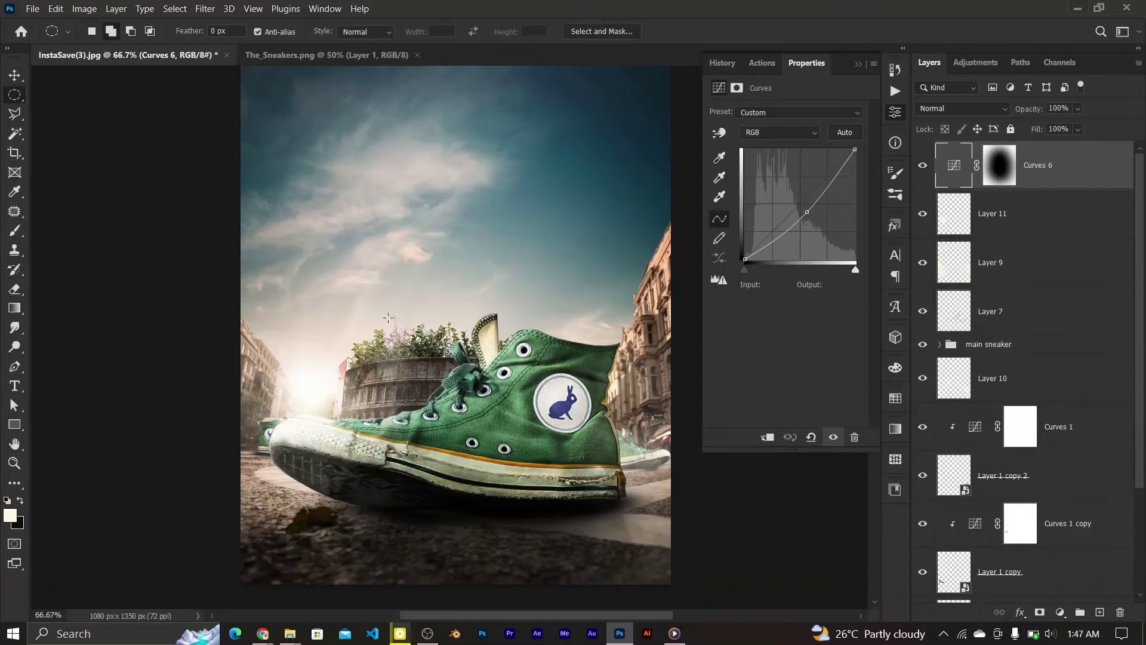
{"action": "left_click_drag", "start_coordinate": [498, 375], "coordinate": [650, 544]}
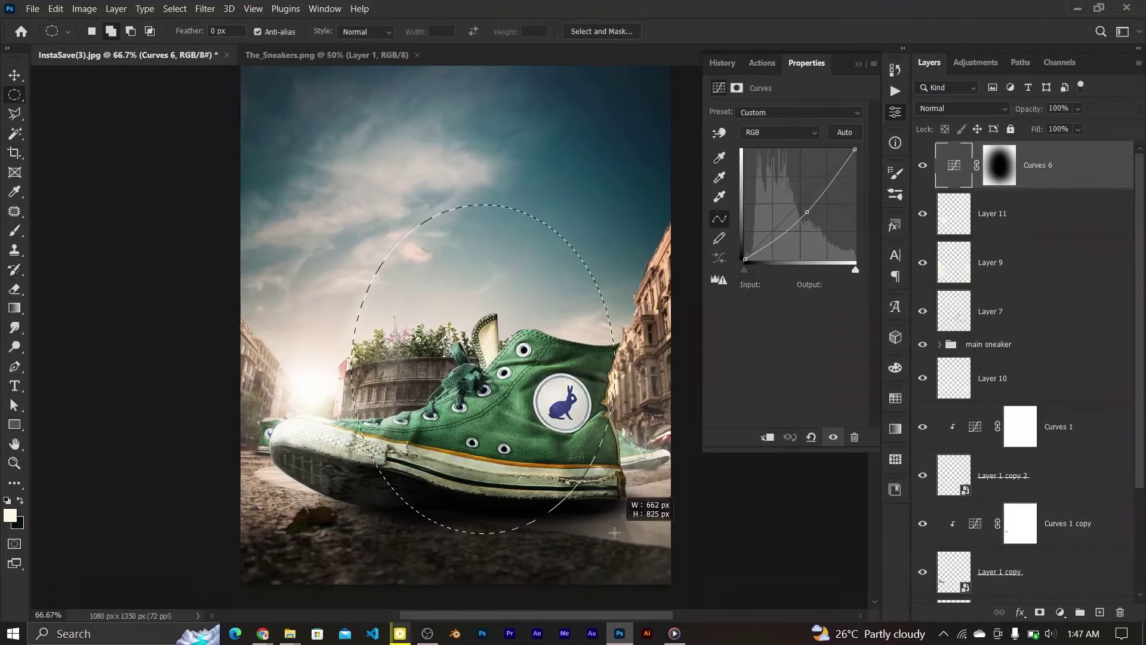
{"action": "right_click", "coordinate": [531, 419]}
{"action": "left_click", "coordinate": [562, 284]}
{"action": "mouse_move", "coordinate": [352, 374]}
{"action": "left_mouse_down"}
{"action": "mouse_move", "coordinate": [250, 387]}
{"action": "mouse_move", "coordinate": [263, 387]}
{"action": "left_mouse_up"}
{"action": "left_click_drag", "start_coordinate": [453, 204], "coordinate": [455, 187]}
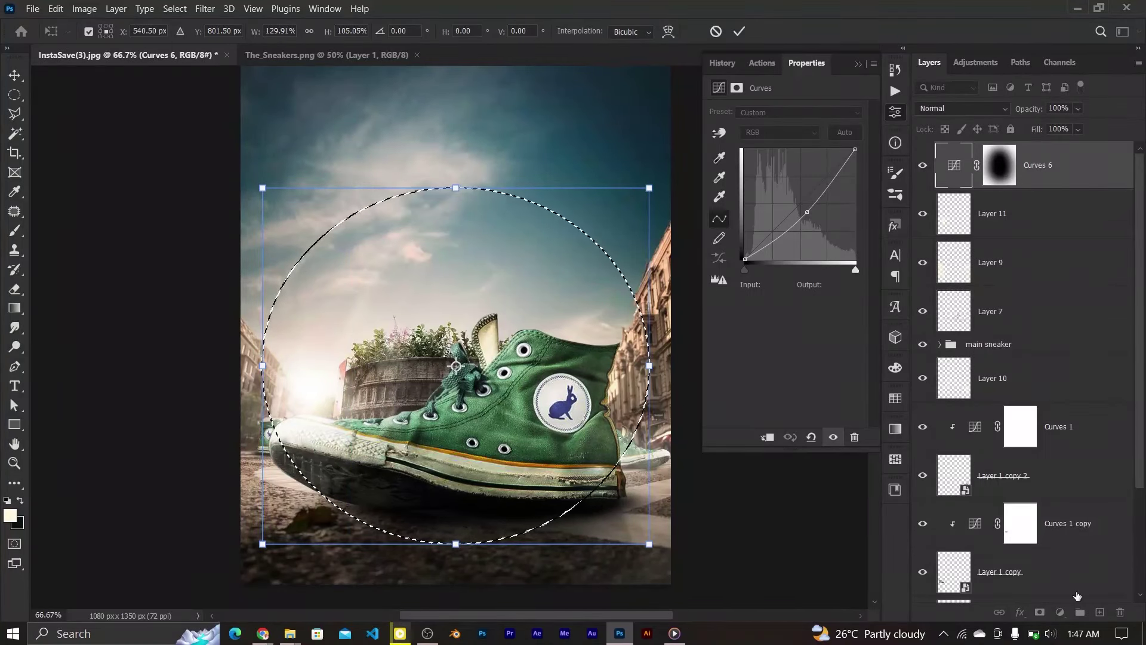
{"action": "key", "text": "Return"}
Add a Curves 7 layer raising the curve inside the ellipse, mask feathered 65.2 px.
{"action": "left_click", "coordinate": [1060, 612]}
{"action": "left_click", "coordinate": [1057, 416]}
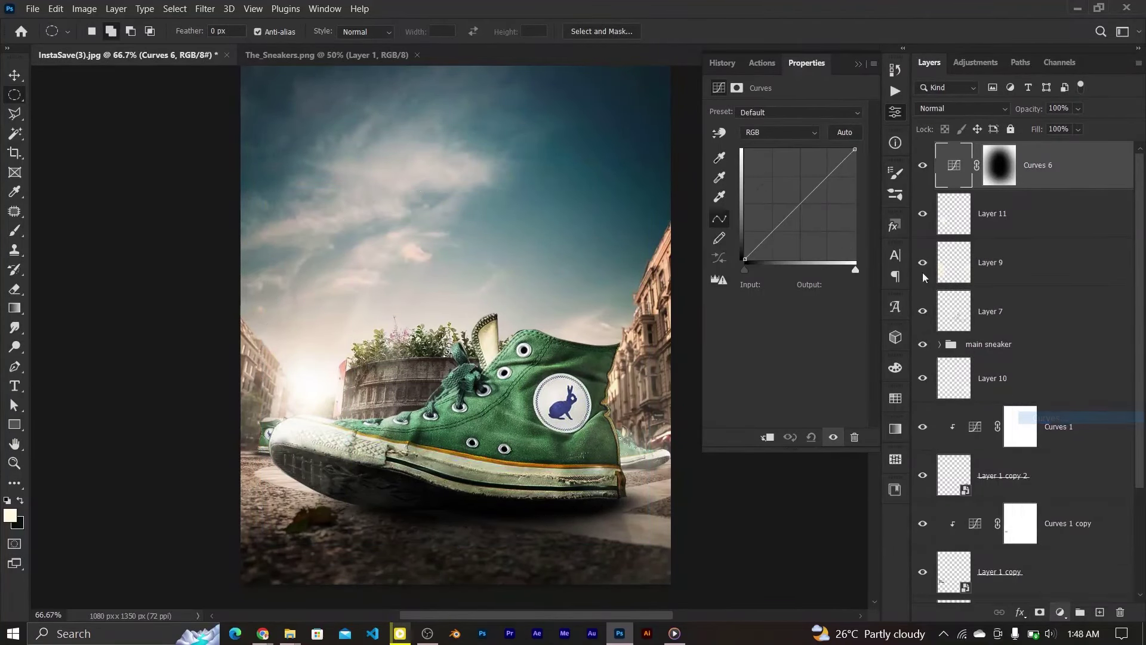
{"action": "left_click_drag", "start_coordinate": [796, 208], "coordinate": [796, 201]}
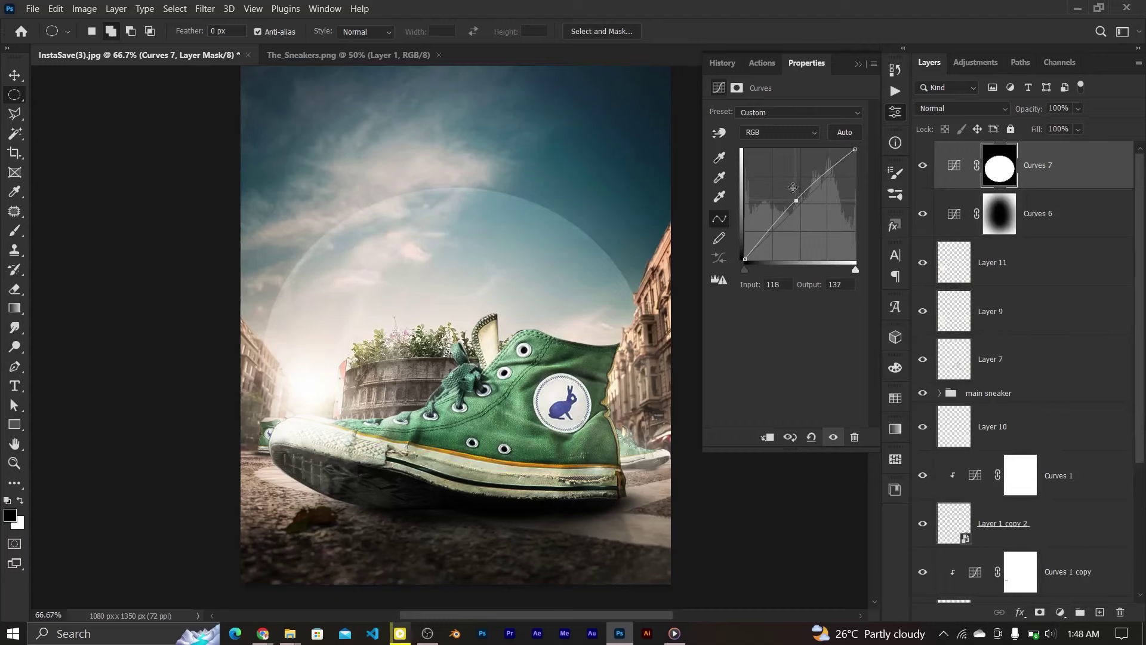
{"action": "left_click", "coordinate": [736, 88]}
{"action": "left_click_drag", "start_coordinate": [714, 211], "coordinate": [797, 211]}
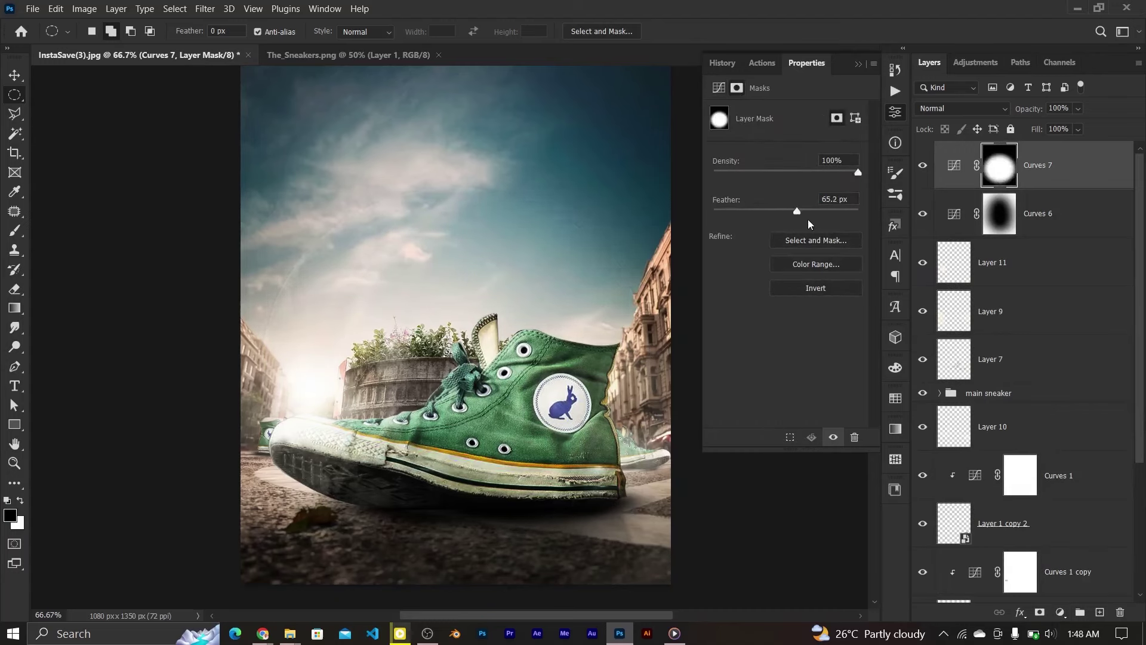
{"action": "left_click", "coordinate": [954, 165]}
Add a Curves 8 layer and pull the Blue channel shadows down slightly.
{"action": "left_click", "coordinate": [1060, 612]}
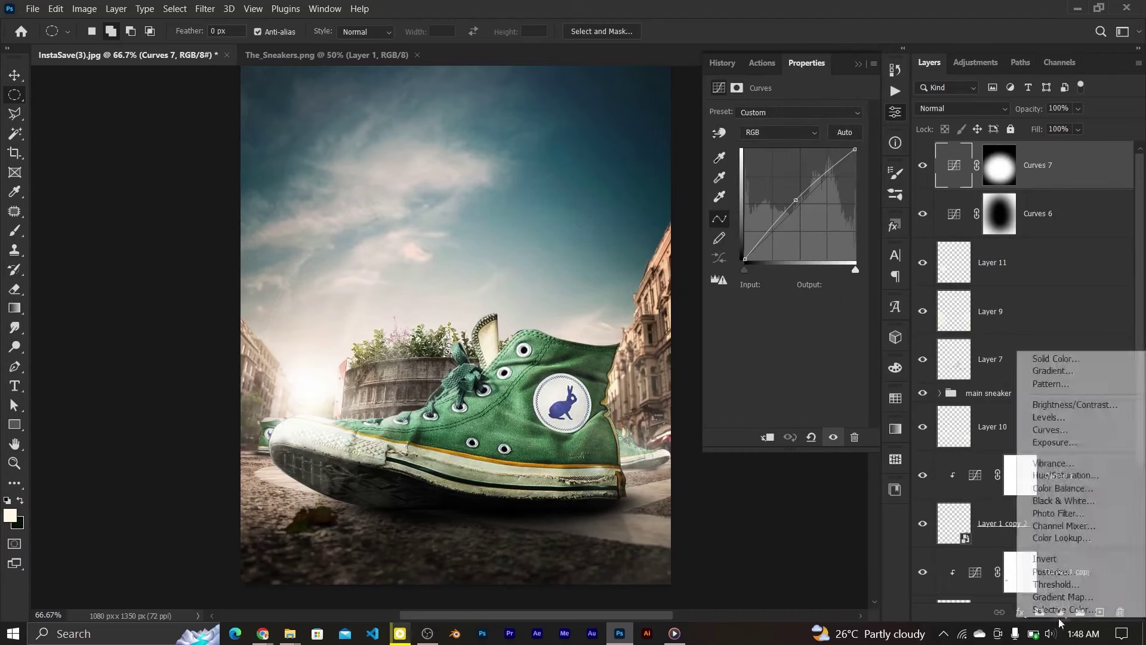
{"action": "left_click", "coordinate": [1051, 430]}
{"action": "left_click", "coordinate": [779, 131]}
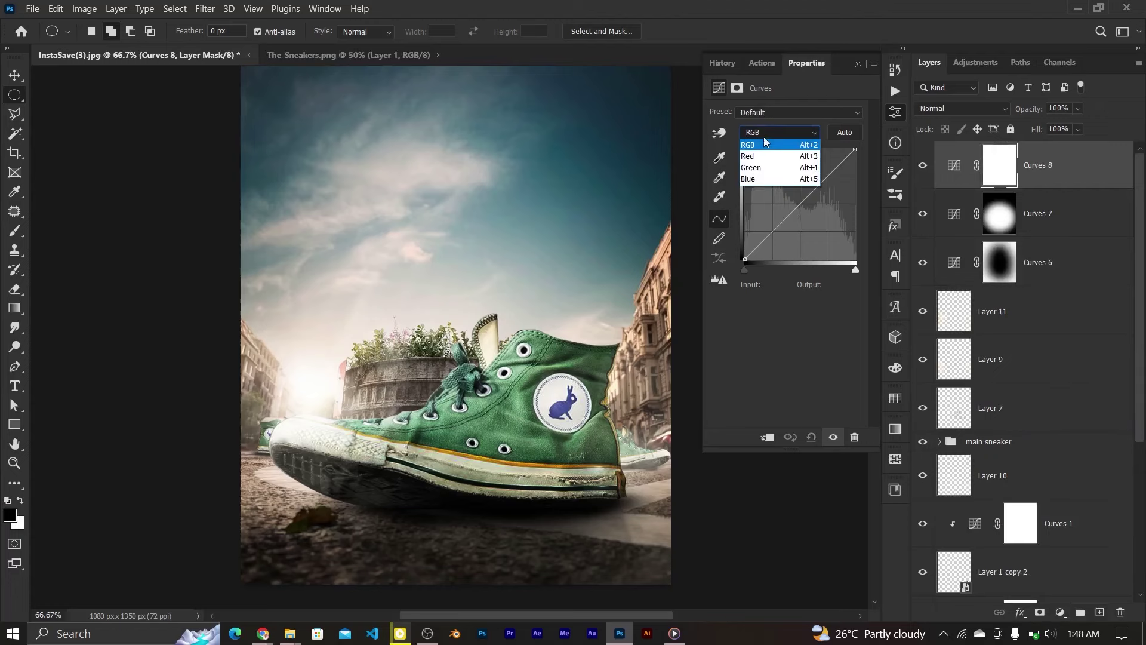
{"action": "left_click", "coordinate": [751, 179]}
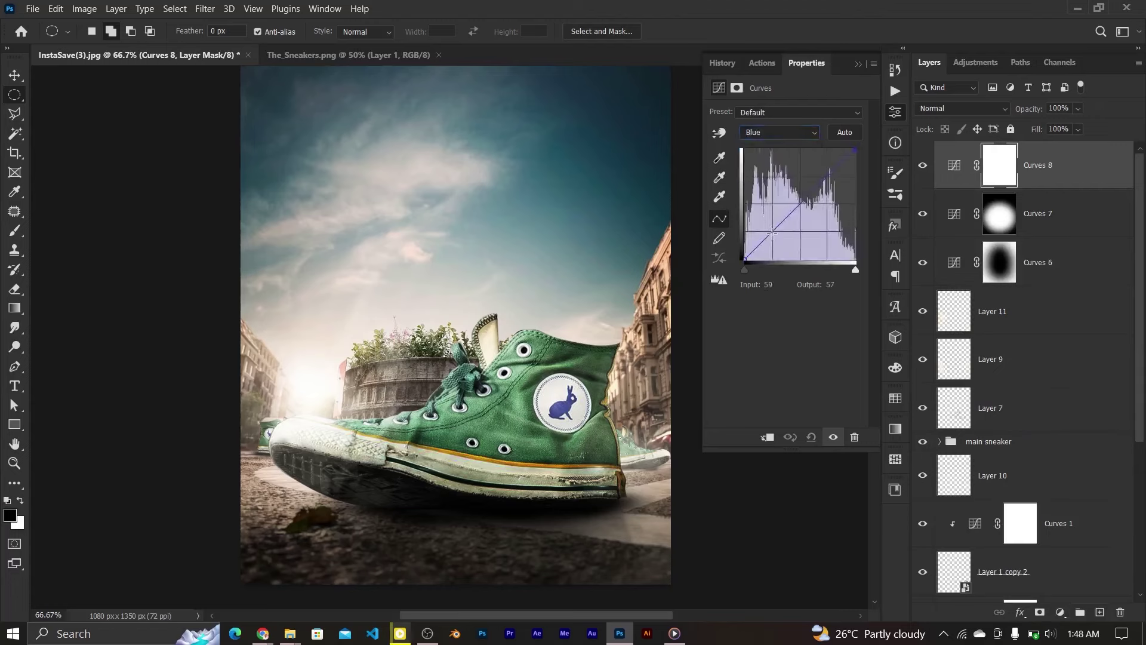
{"action": "left_click_drag", "start_coordinate": [772, 233], "coordinate": [772, 237]}
Anchor the Green curve's highlights and lower Green and Red shadows slightly in Curves 8.
{"action": "left_click", "coordinate": [770, 133]}
{"action": "left_click", "coordinate": [761, 172]}
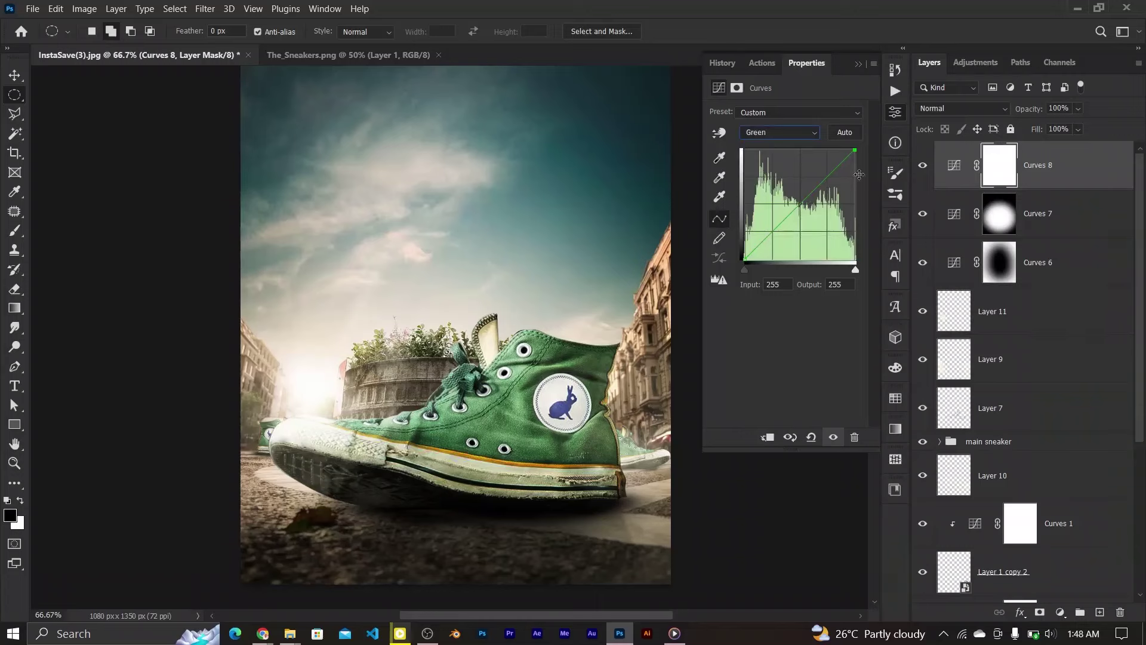
{"action": "left_click_drag", "start_coordinate": [829, 178], "coordinate": [827, 176]}
{"action": "left_click_drag", "start_coordinate": [774, 229], "coordinate": [774, 231]}
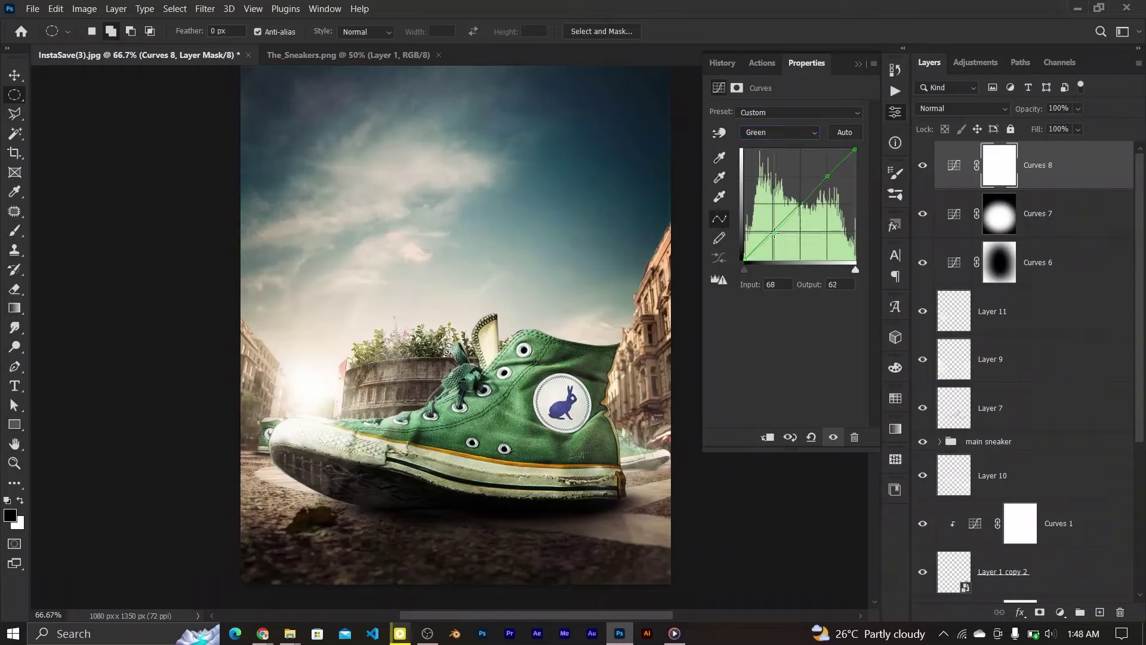
{"action": "left_click", "coordinate": [779, 133]}
{"action": "left_click", "coordinate": [770, 158]}
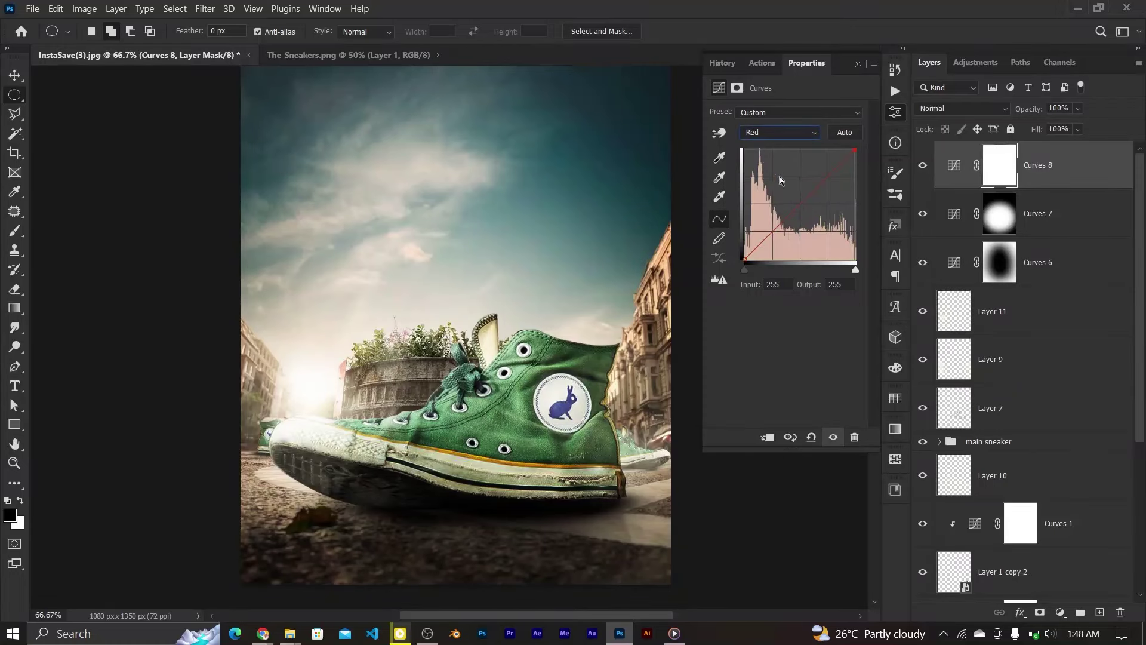
{"action": "left_click_drag", "start_coordinate": [774, 231], "coordinate": [777, 232]}
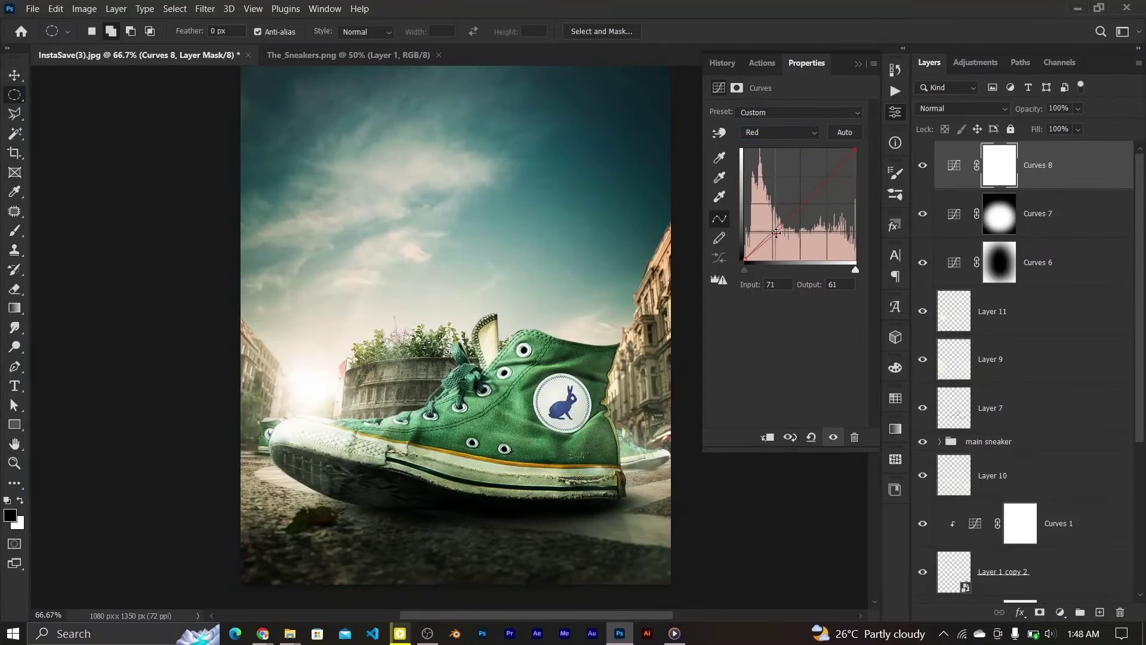
Add a Vibrance adjustment layer above Curves 8.
{"action": "left_click", "coordinate": [962, 174]}
{"action": "left_click", "coordinate": [979, 64]}
{"action": "left_click", "coordinate": [1025, 96]}
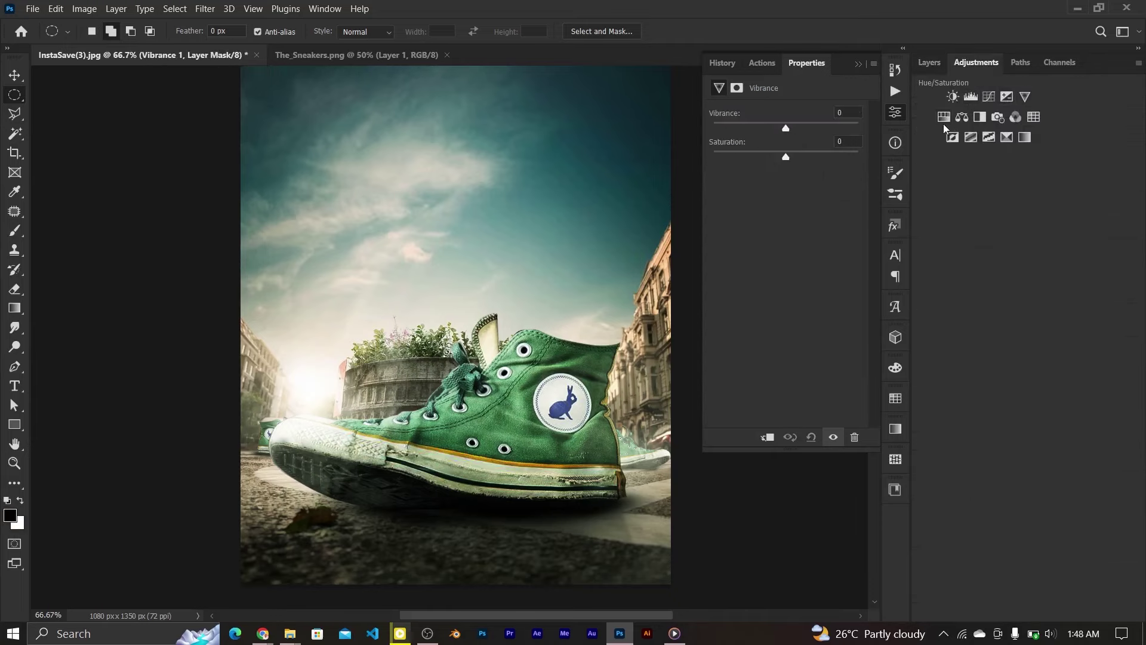
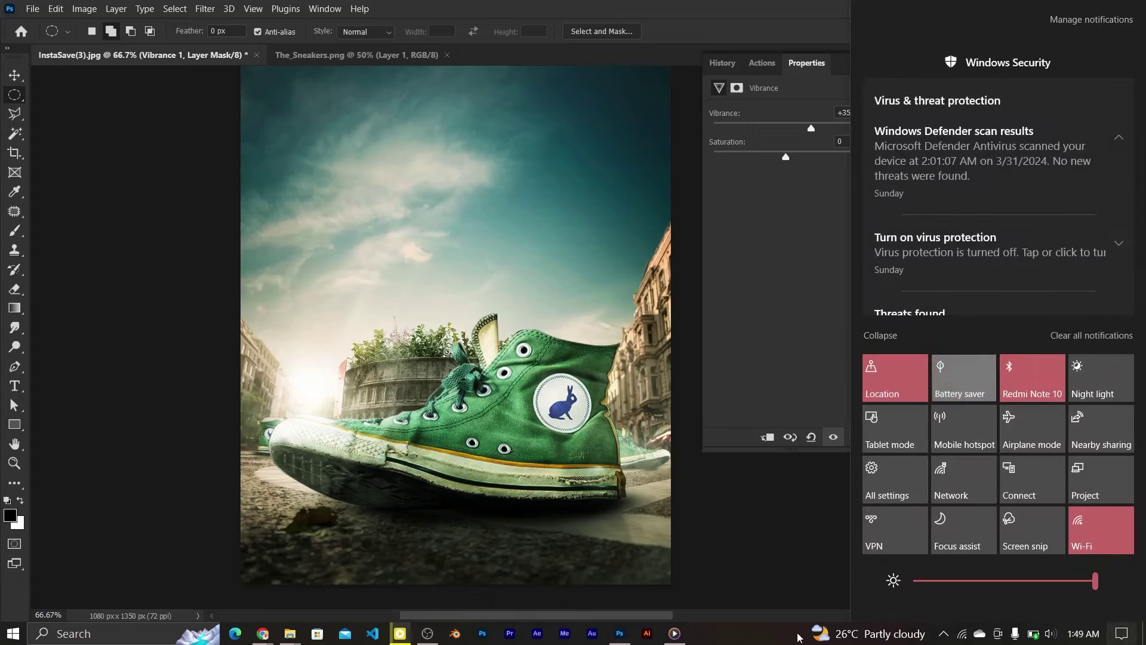
Select the Curves 8 layer and pull its Blue channel shadows down.
{"action": "left_click", "coordinate": [858, 63]}
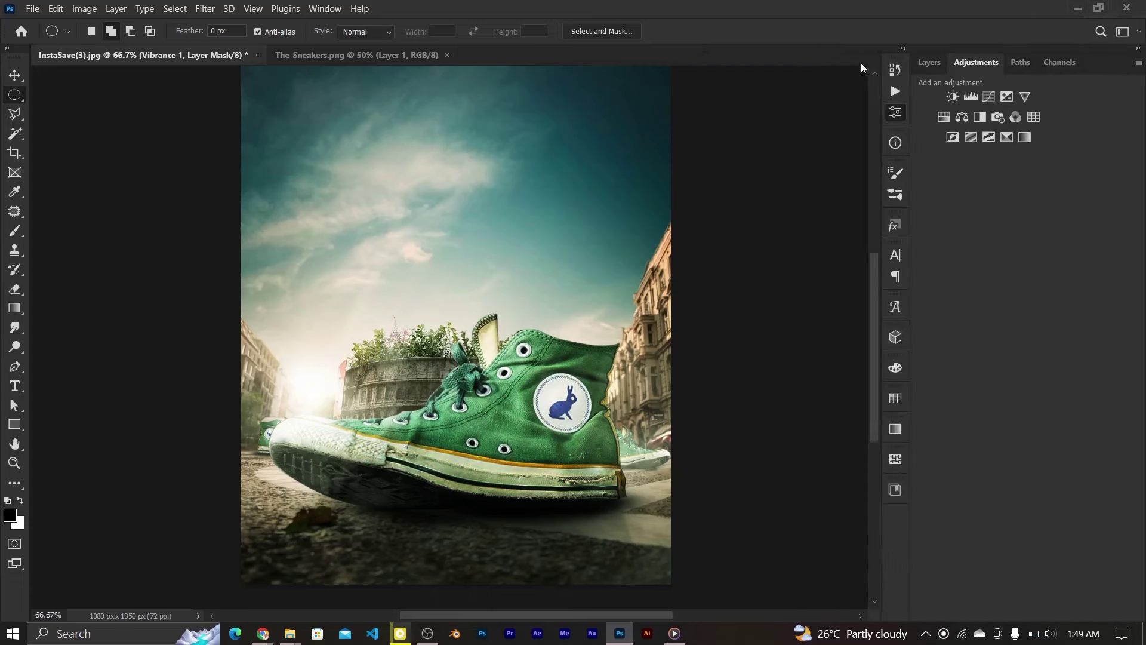
{"action": "left_click", "coordinate": [930, 64]}
{"action": "left_click", "coordinate": [955, 224]}
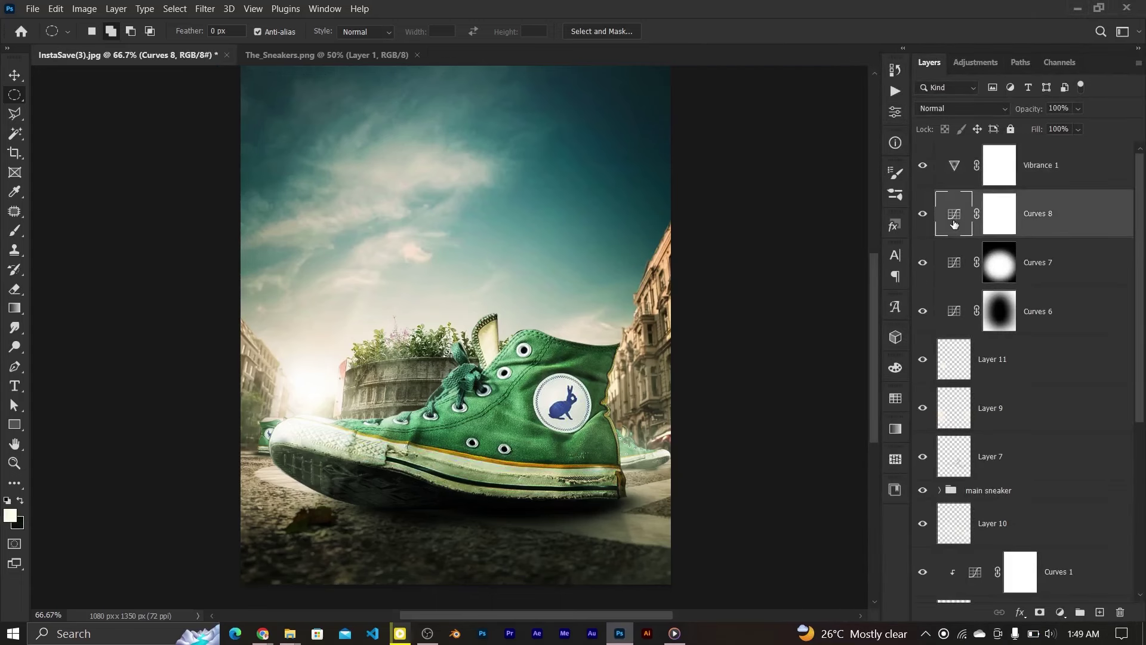
{"action": "left_click", "coordinate": [894, 114]}
{"action": "left_click", "coordinate": [767, 132]}
{"action": "left_click", "coordinate": [769, 177]}
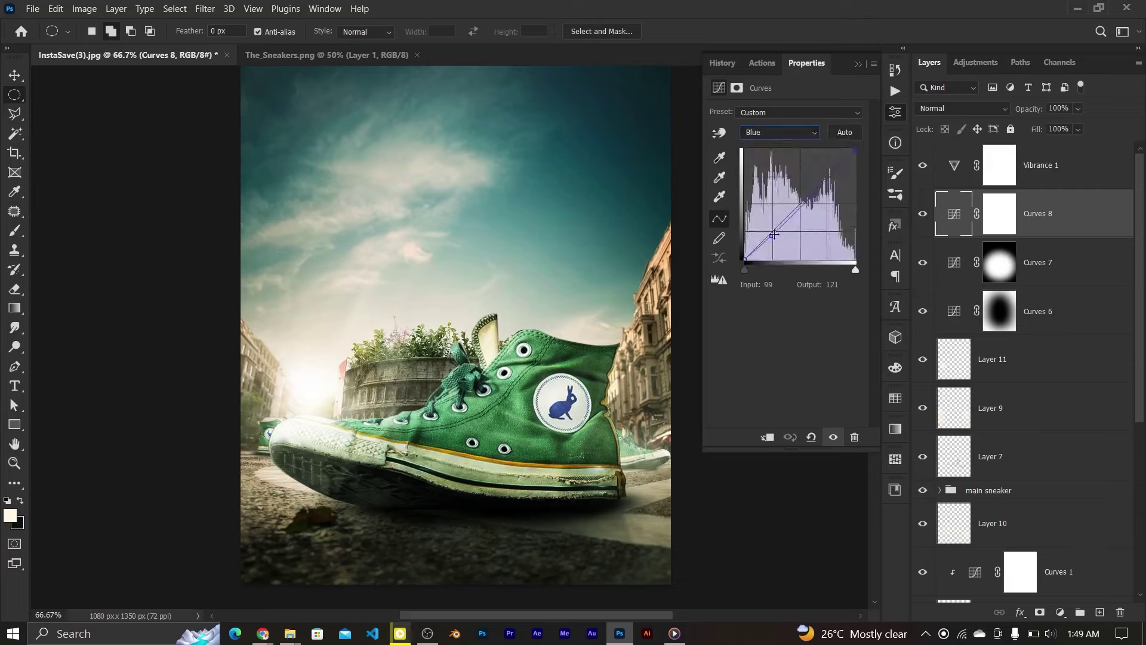
{"action": "left_click_drag", "start_coordinate": [774, 234], "coordinate": [774, 238]}
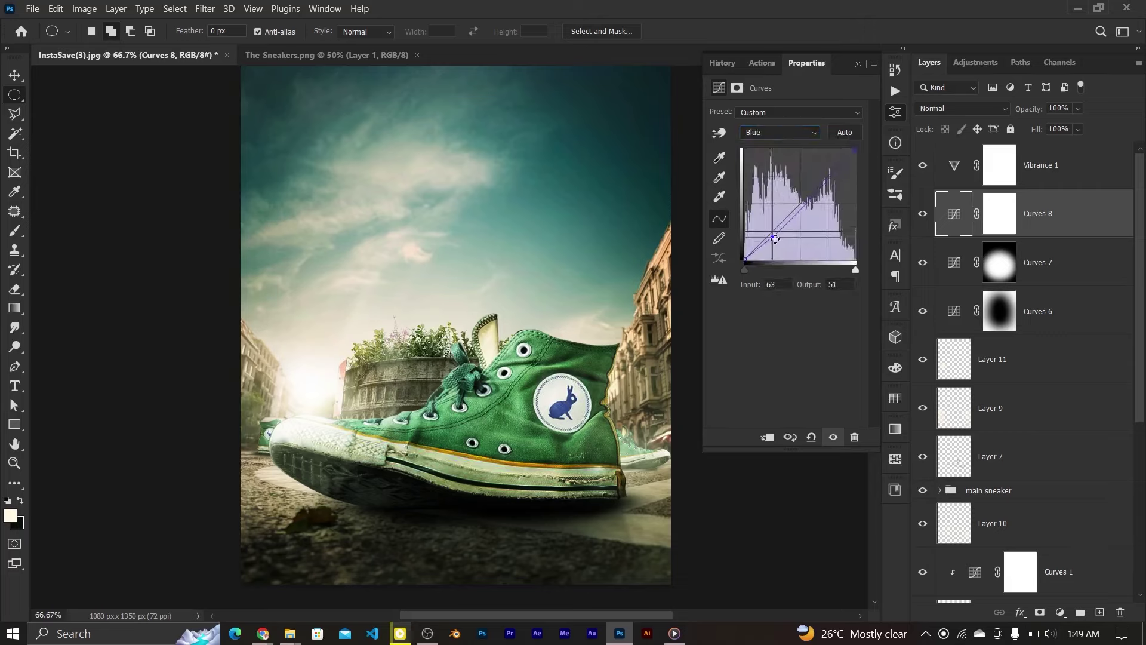
Dip the Curves 8 Green channel slightly in the highlights, then select the Vibrance 1 layer.
{"action": "left_click", "coordinate": [779, 132]}
{"action": "left_click", "coordinate": [770, 167]}
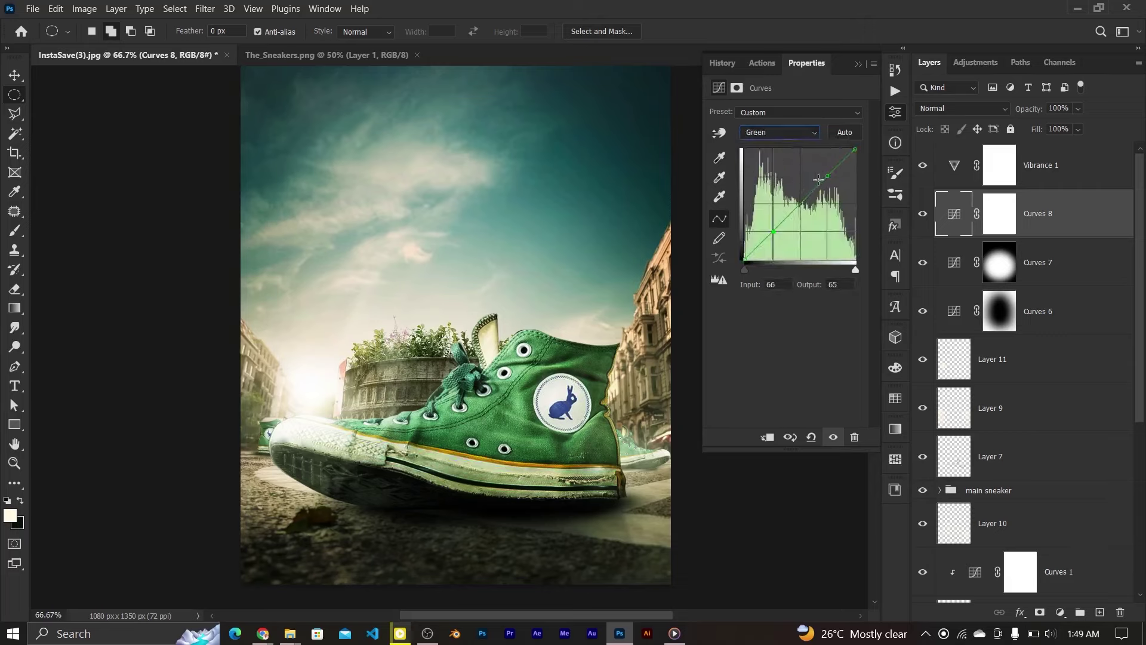
{"action": "left_click", "coordinate": [856, 150]}
{"action": "left_click_drag", "start_coordinate": [827, 176], "coordinate": [830, 177]}
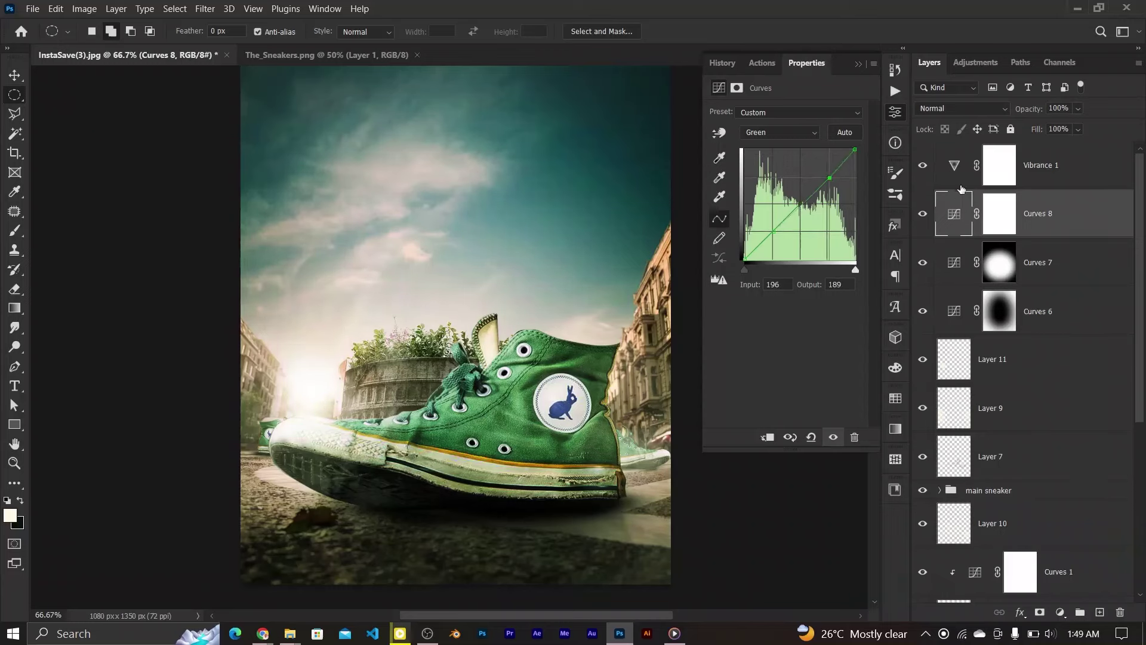
{"action": "left_click", "coordinate": [955, 178]}
Add a new layer and fill it with 50% gray.
{"action": "left_click", "coordinate": [1100, 613]}
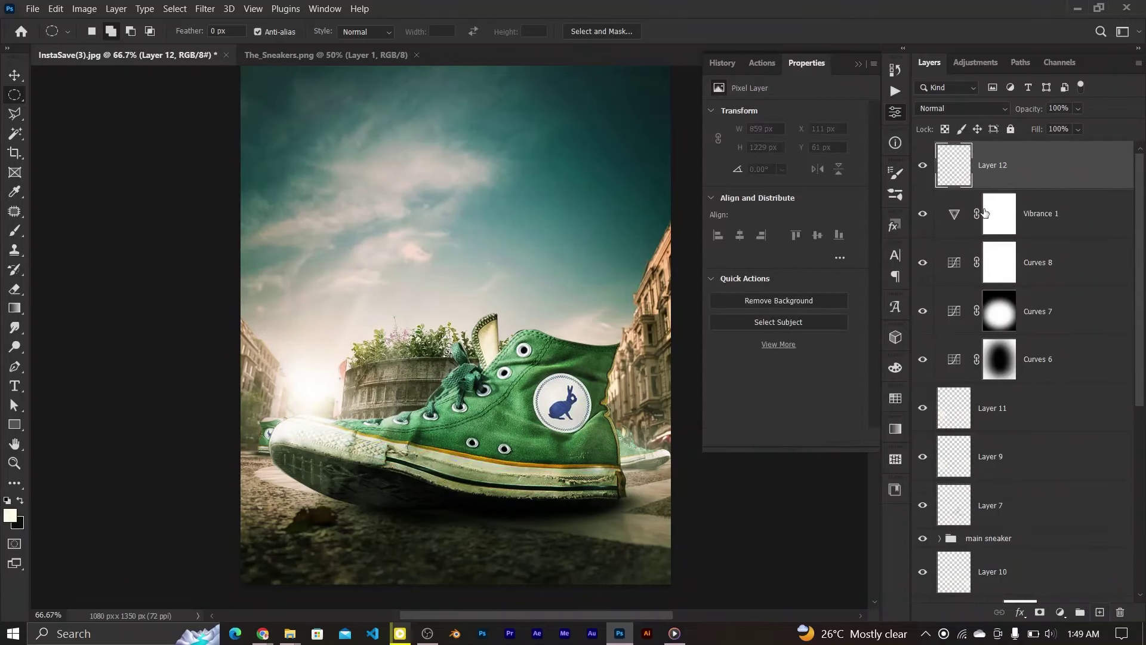
{"action": "key", "text": "x"}
{"action": "left_click", "coordinate": [55, 9]}
{"action": "left_click", "coordinate": [167, 227]}
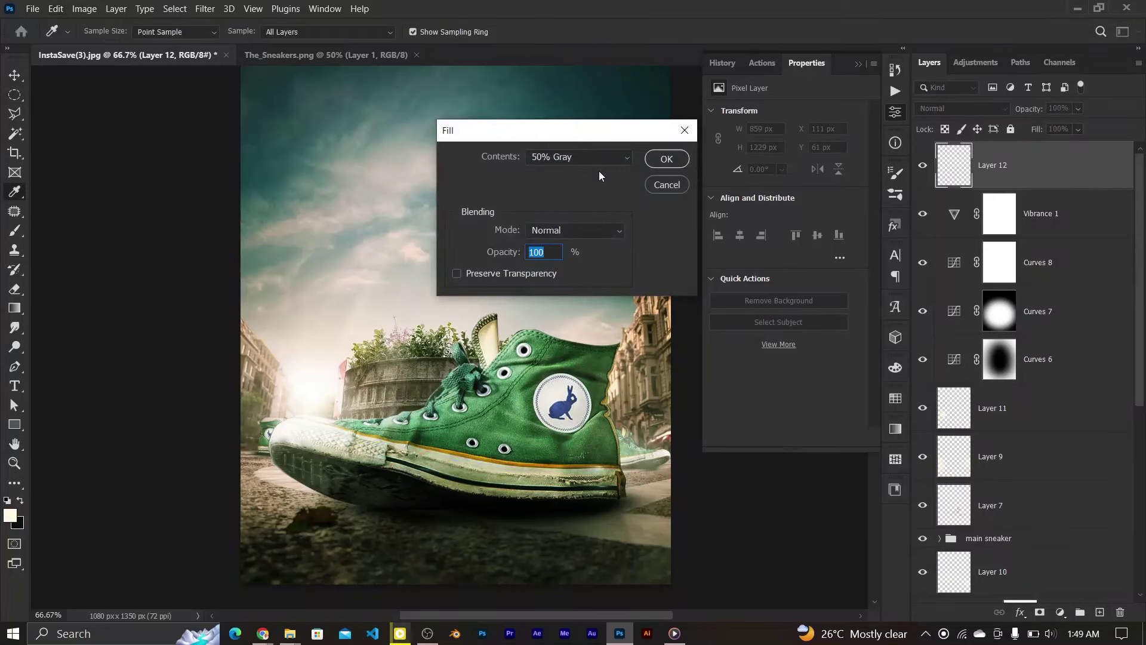
{"action": "left_click", "coordinate": [587, 234]}
{"action": "left_click", "coordinate": [545, 393]}
{"action": "left_click", "coordinate": [666, 159]}
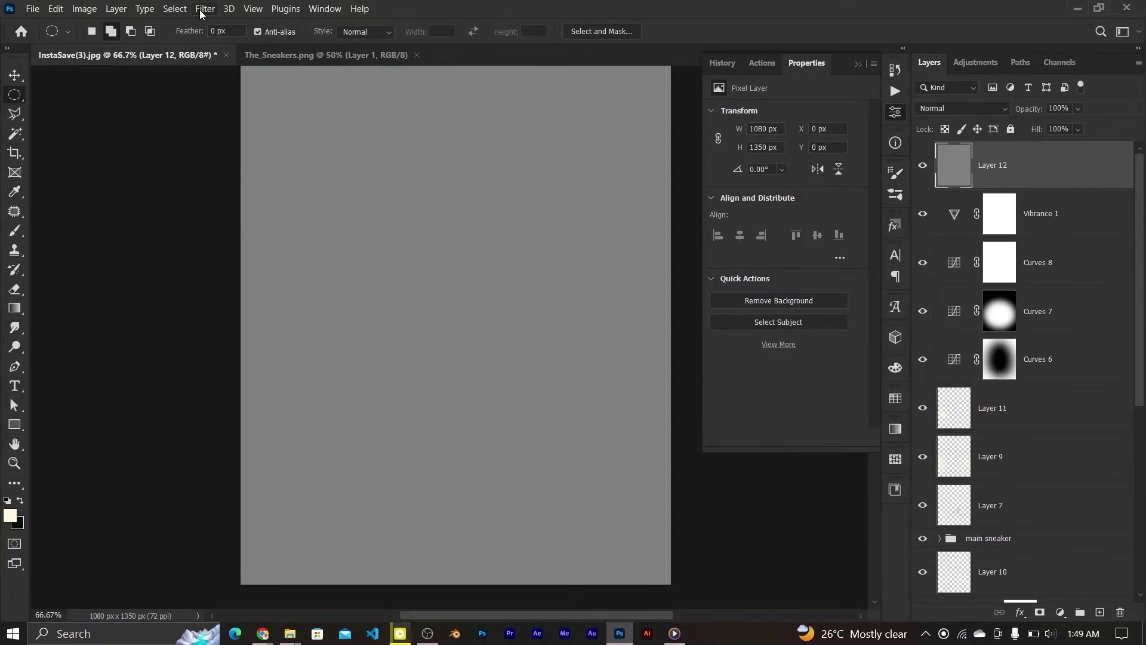
Apply Add Noise at 3.44% to the gray layer.
{"action": "left_click", "coordinate": [203, 9]}
{"action": "mouse_move", "coordinate": [217, 228]}
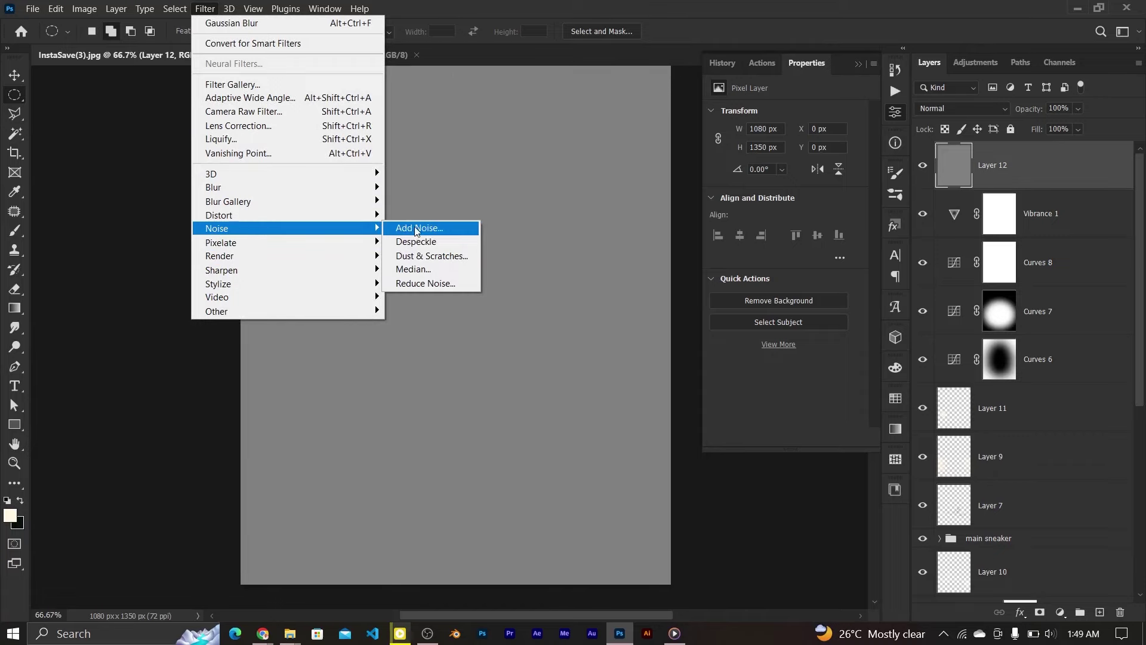
{"action": "left_click", "coordinate": [417, 230]}
{"action": "left_click_drag", "start_coordinate": [465, 314], "coordinate": [466, 314]}
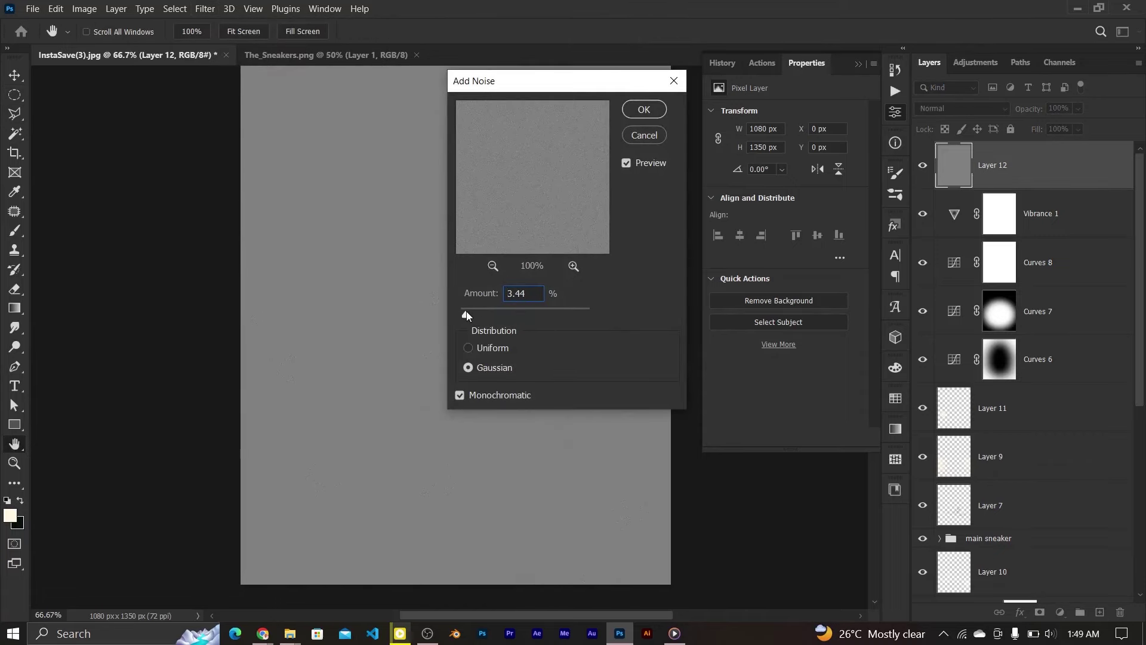
{"action": "left_click", "coordinate": [645, 109]}
Blend the noise layer in Overlay at about 31% opacity and add an empty layer above.
{"action": "left_click", "coordinate": [966, 113]}
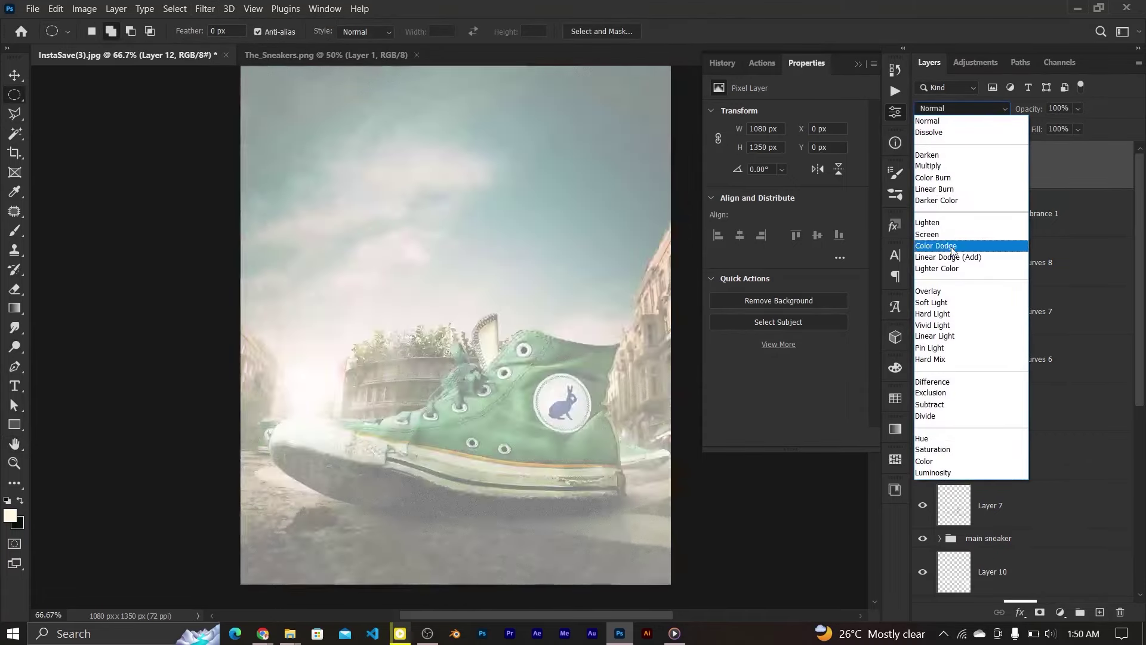
{"action": "left_click", "coordinate": [943, 293]}
{"action": "mouse_move", "coordinate": [1032, 112]}
{"action": "left_mouse_down"}
{"action": "mouse_move", "coordinate": [1023, 112]}
{"action": "mouse_move", "coordinate": [1035, 114]}
{"action": "left_mouse_up"}
{"action": "left_click", "coordinate": [936, 323]}
{"action": "left_click", "coordinate": [1015, 165]}
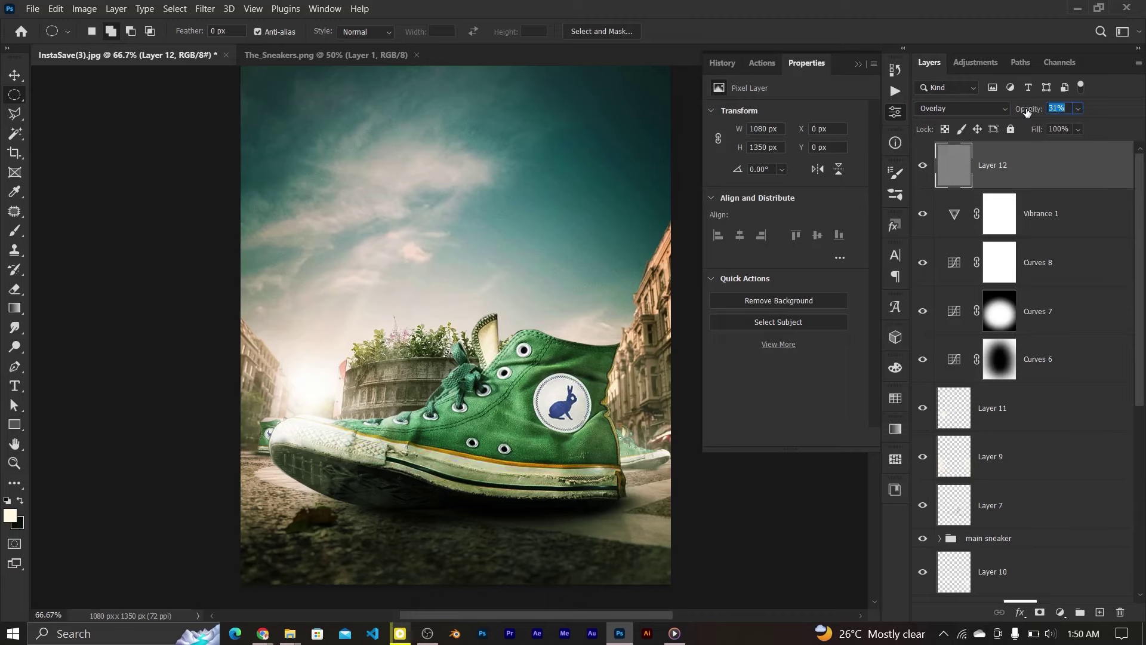
{"action": "left_click", "coordinate": [1100, 612]}
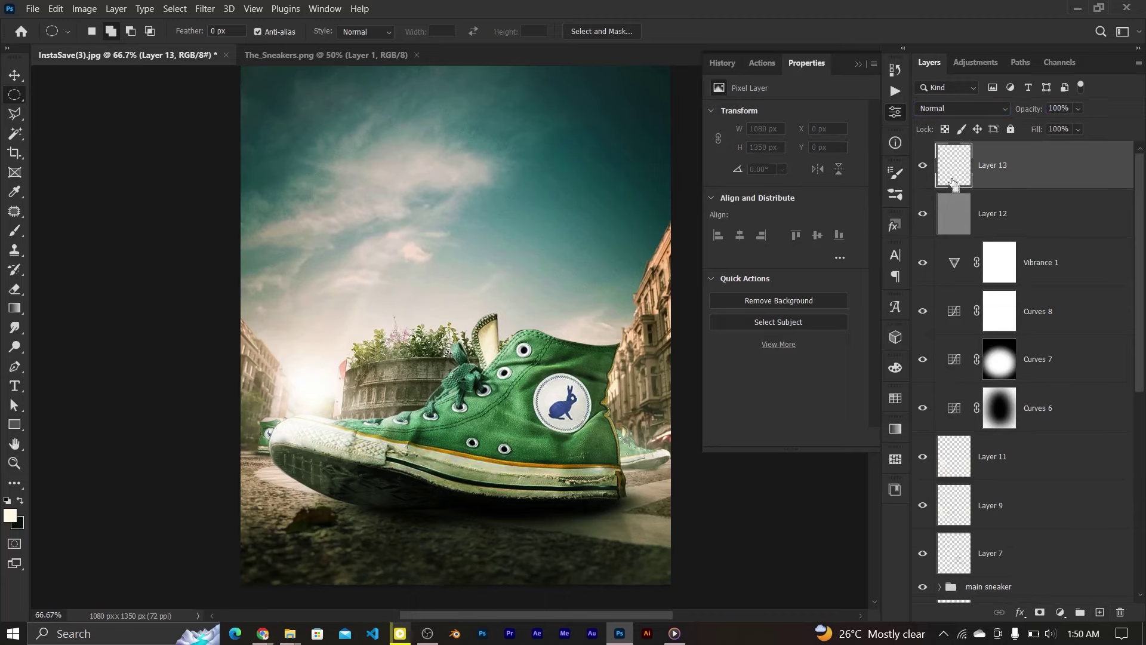
Stamp a merged copy into Layer 13 and convert it to a smart object.
{"action": "key", "text": "ctrl+alt+shift+e"}
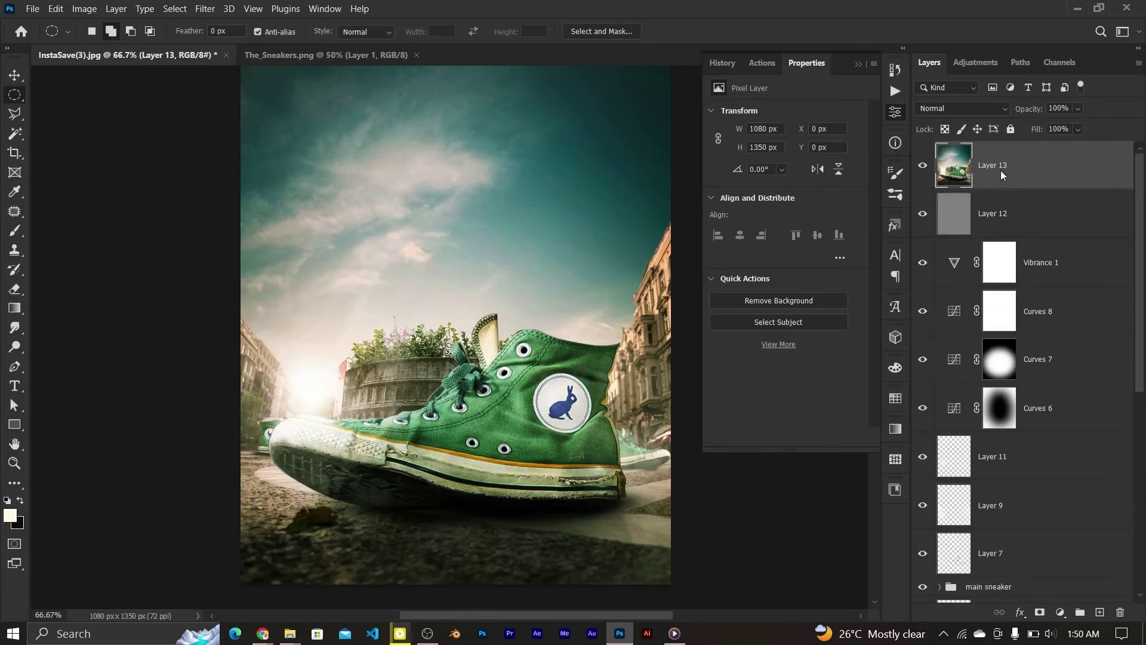
{"action": "right_click", "coordinate": [1000, 171]}
{"action": "left_click", "coordinate": [904, 207]}
In Camera Raw Basic, set Temp +7, brighten exposure, Contrast +22, and add vibrance and texture.
{"action": "left_click", "coordinate": [205, 9]}
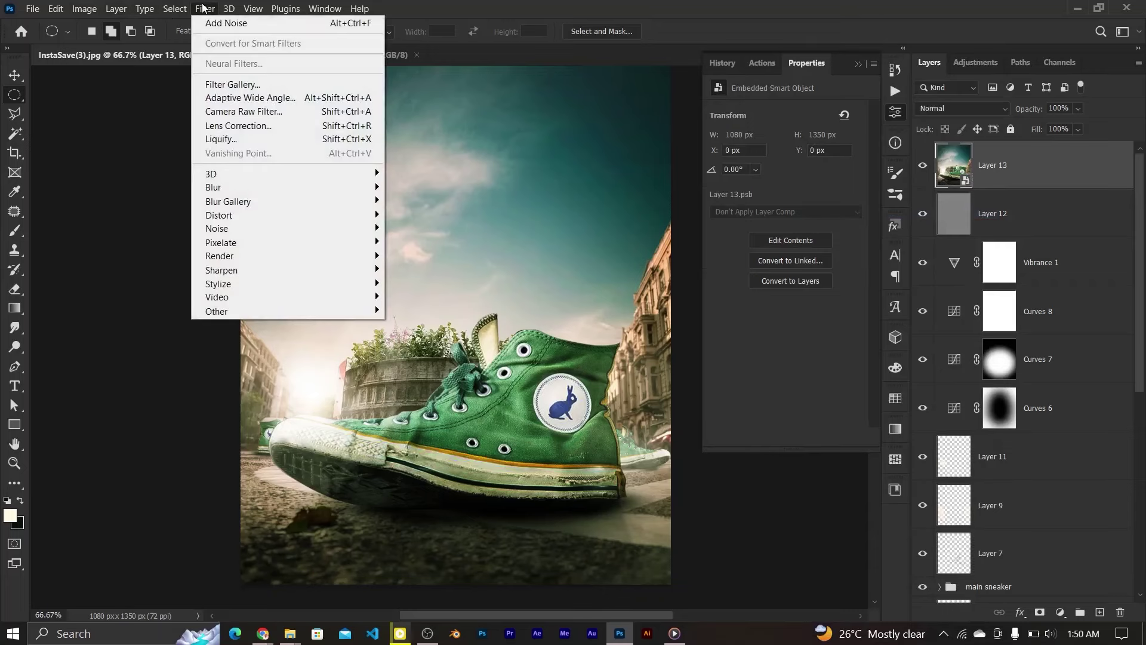
{"action": "left_click", "coordinate": [268, 110]}
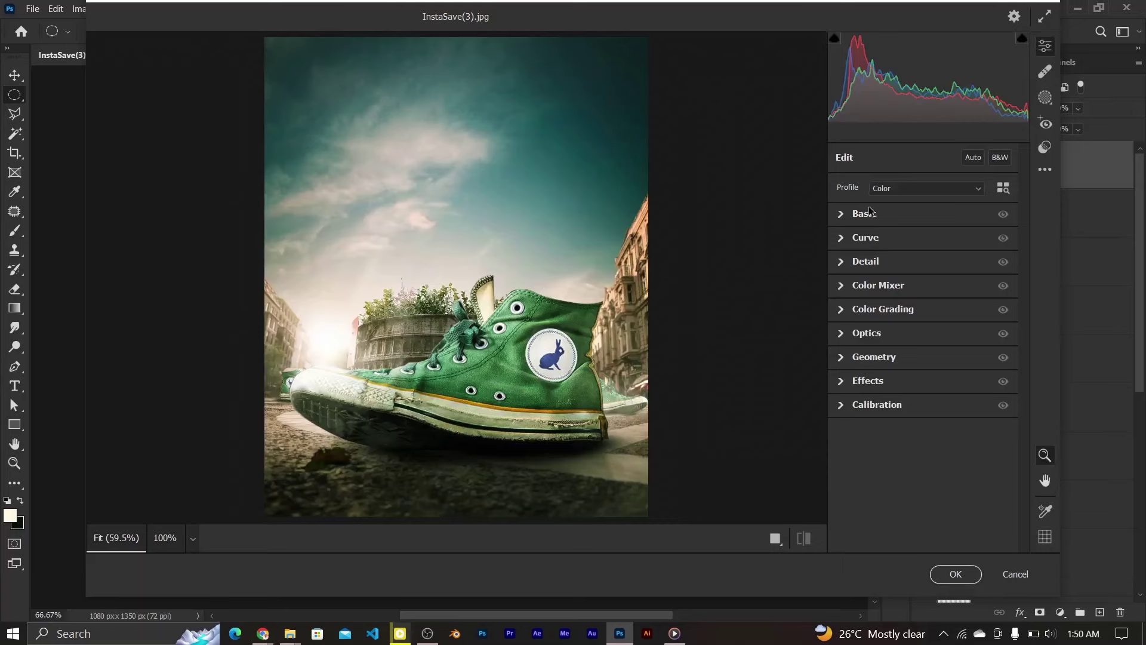
{"action": "left_click", "coordinate": [869, 213]}
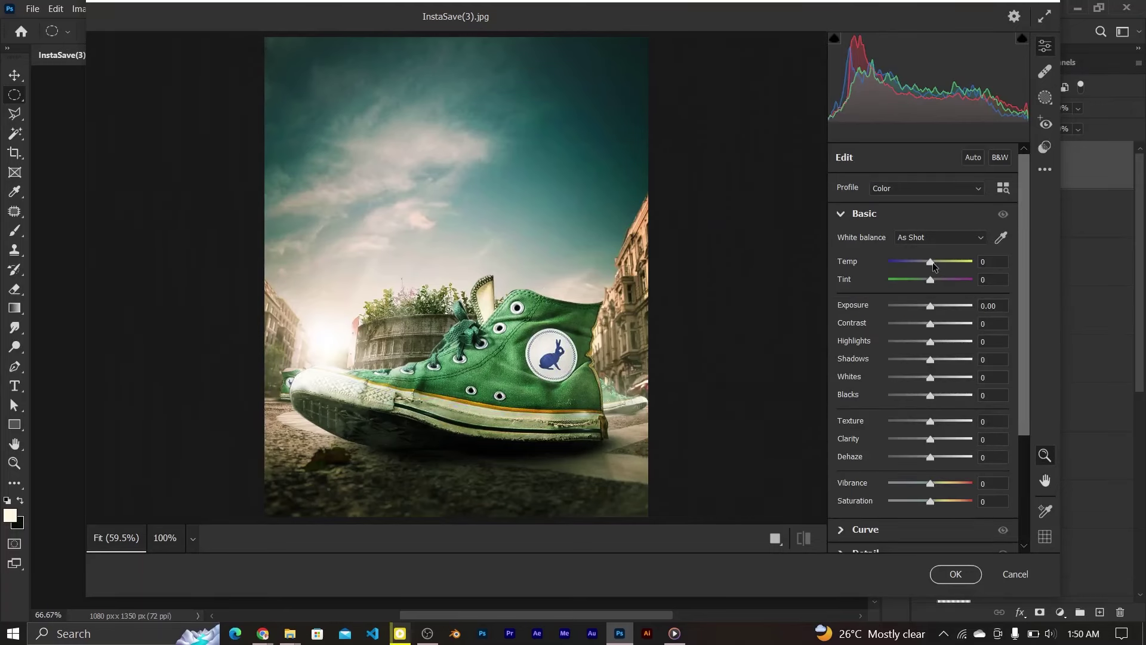
{"action": "left_click_drag", "start_coordinate": [932, 262], "coordinate": [929, 280]}
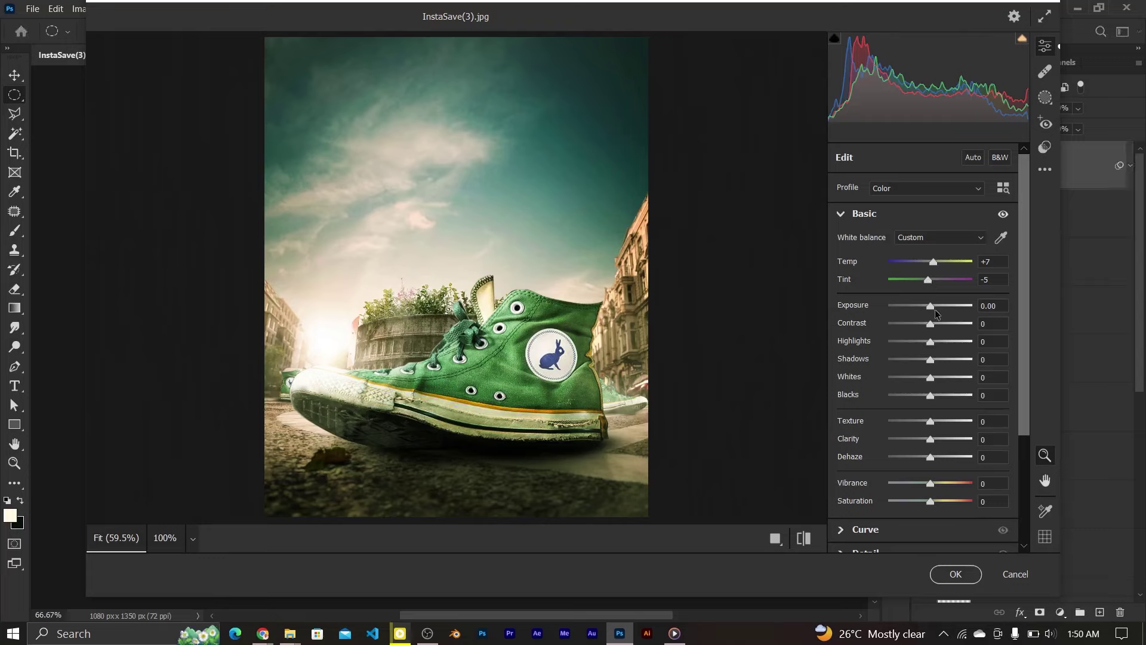
{"action": "left_click_drag", "start_coordinate": [931, 309], "coordinate": [933, 311]}
{"action": "key", "text": "BackSpace"}
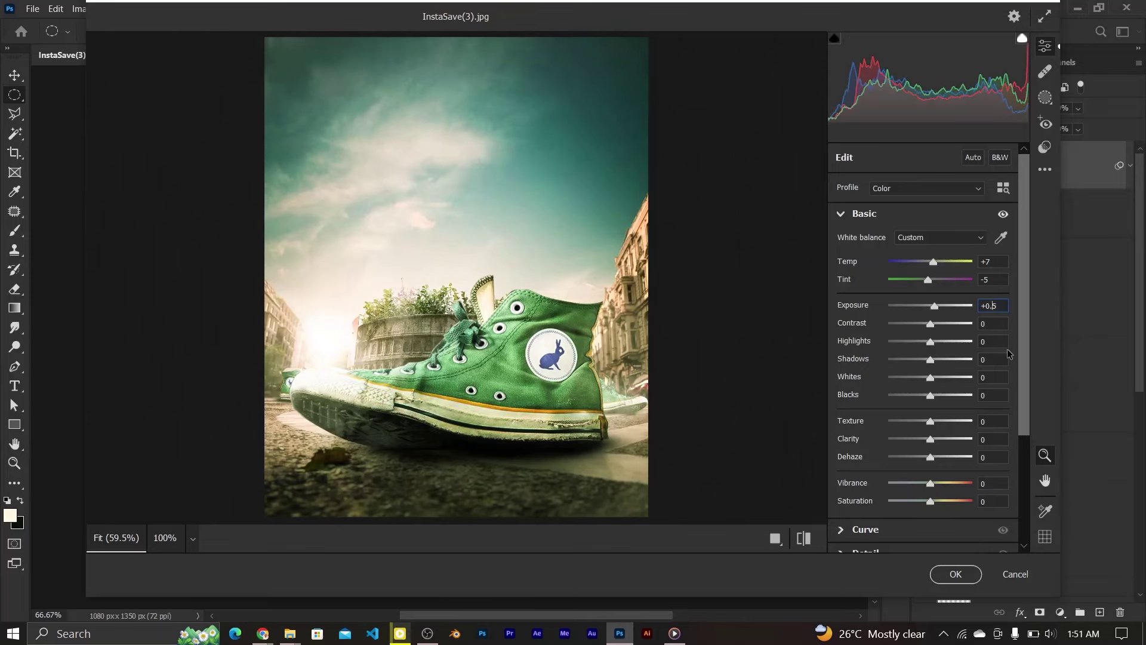
{"action": "type", "text": "1"}
{"action": "left_click_drag", "start_coordinate": [930, 323], "coordinate": [939, 322]}
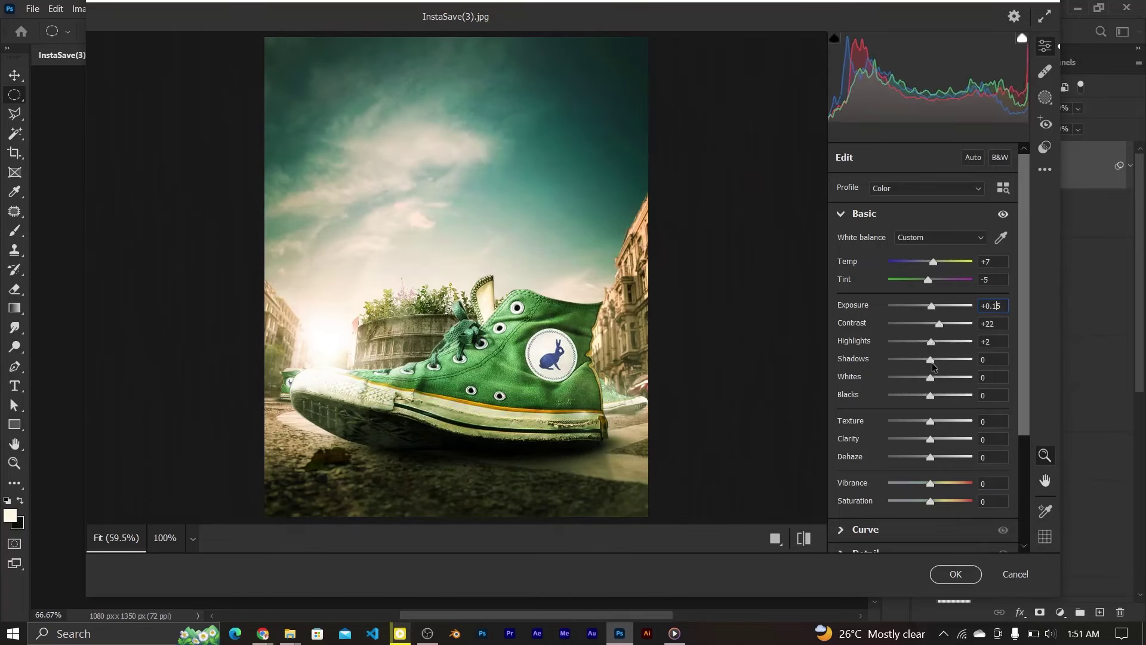
{"action": "left_click_drag", "start_coordinate": [930, 484], "coordinate": [937, 482]}
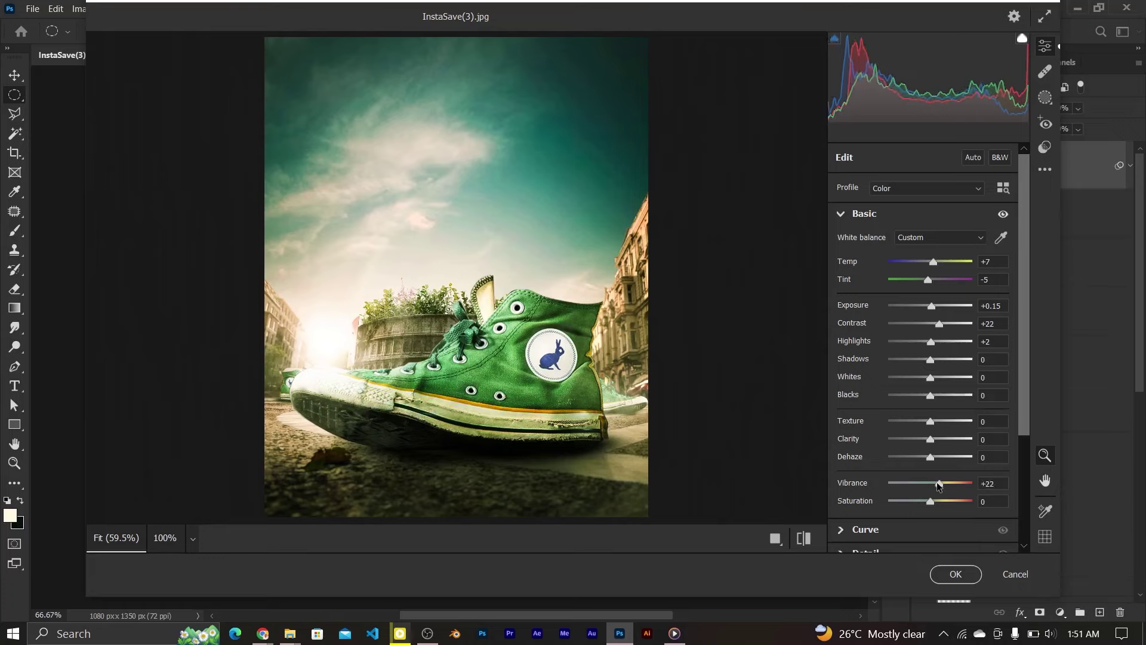
{"action": "left_click_drag", "start_coordinate": [932, 421], "coordinate": [937, 422]}
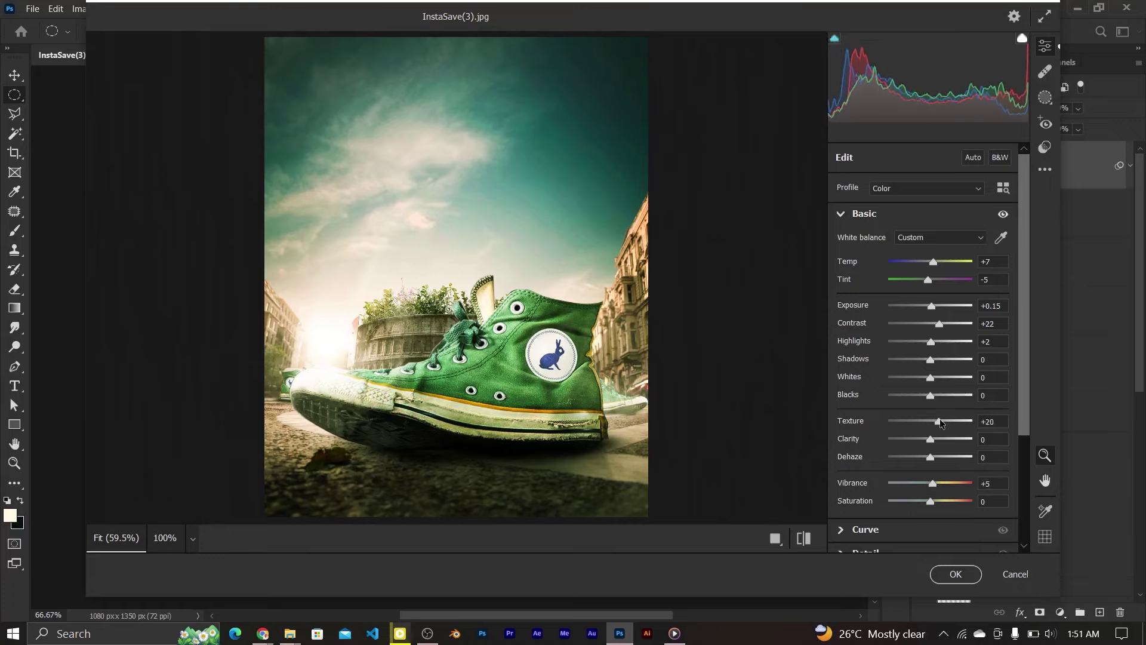
{"action": "left_click", "coordinate": [840, 214]}
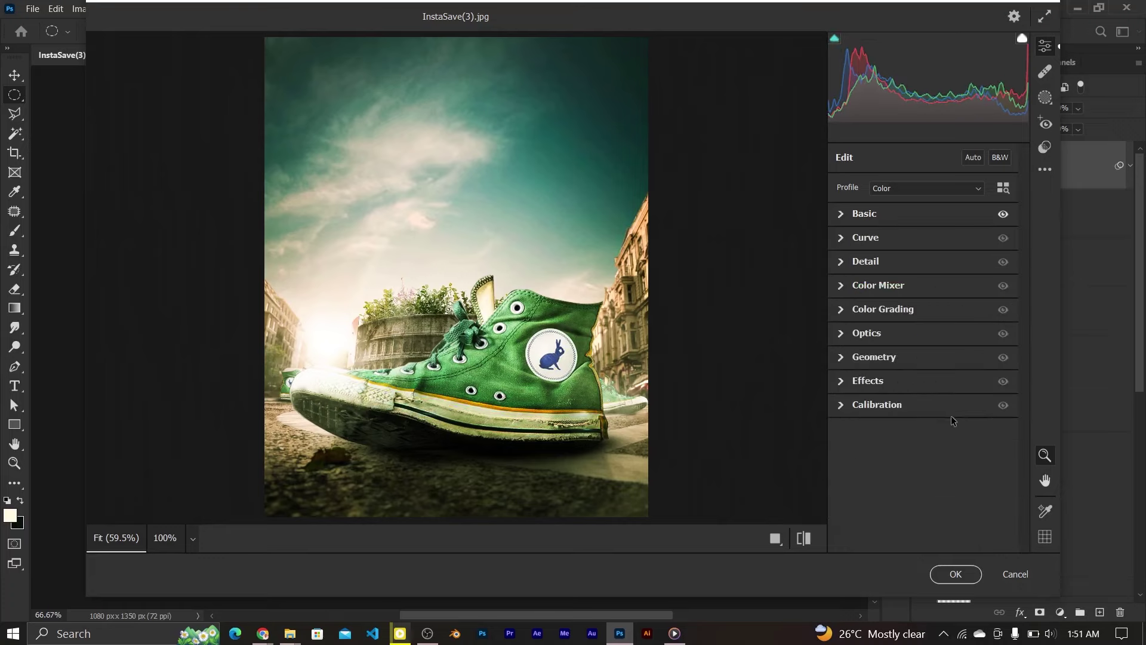
Increase Detail sharpening and add a negative corner vignette in Effects.
{"action": "left_click", "coordinate": [842, 336]}
{"action": "left_click", "coordinate": [851, 222]}
{"action": "left_click", "coordinate": [847, 261]}
{"action": "left_click_drag", "start_coordinate": [890, 285], "coordinate": [898, 287]}
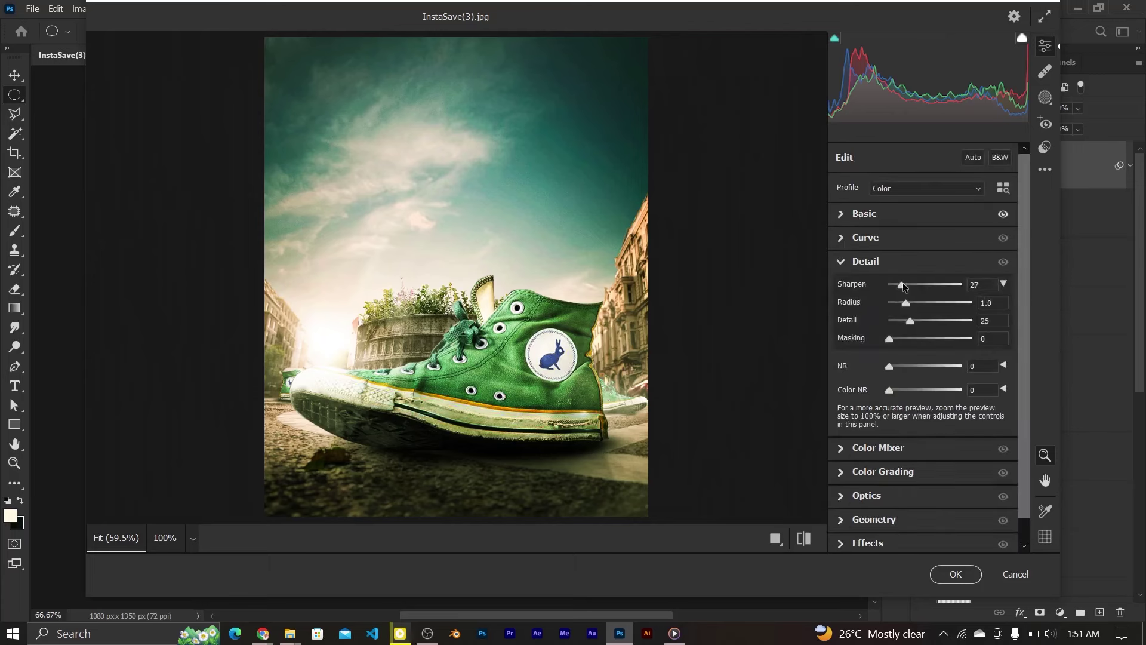
{"action": "left_click", "coordinate": [853, 263]}
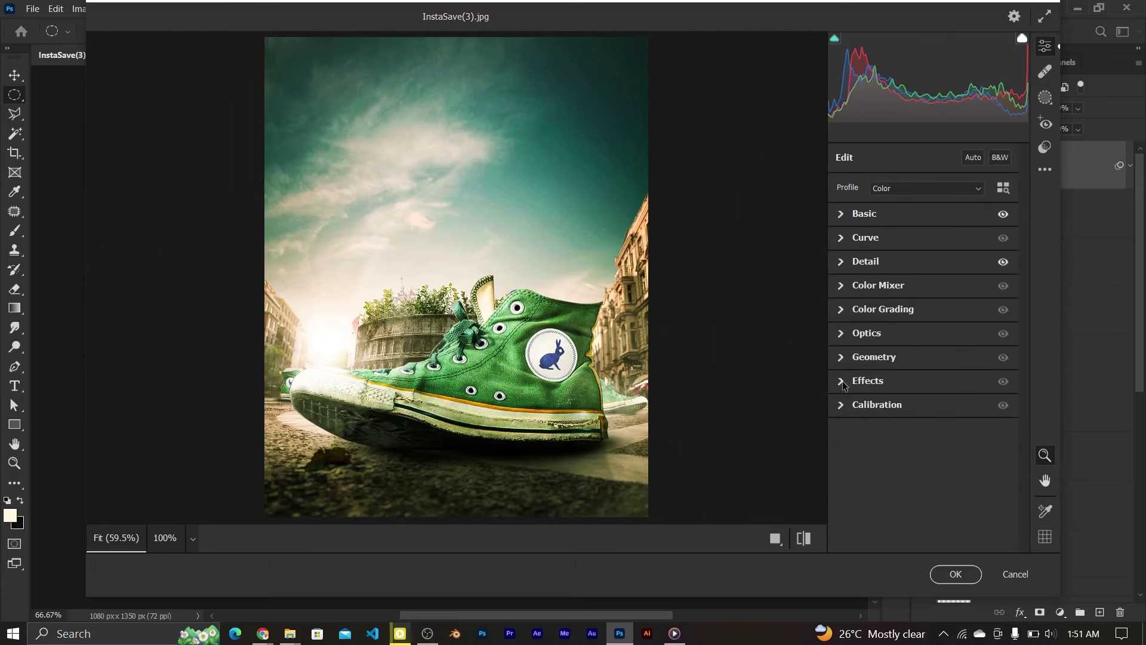
{"action": "left_click", "coordinate": [855, 388]}
{"action": "left_click_drag", "start_coordinate": [926, 411], "coordinate": [924, 413]}
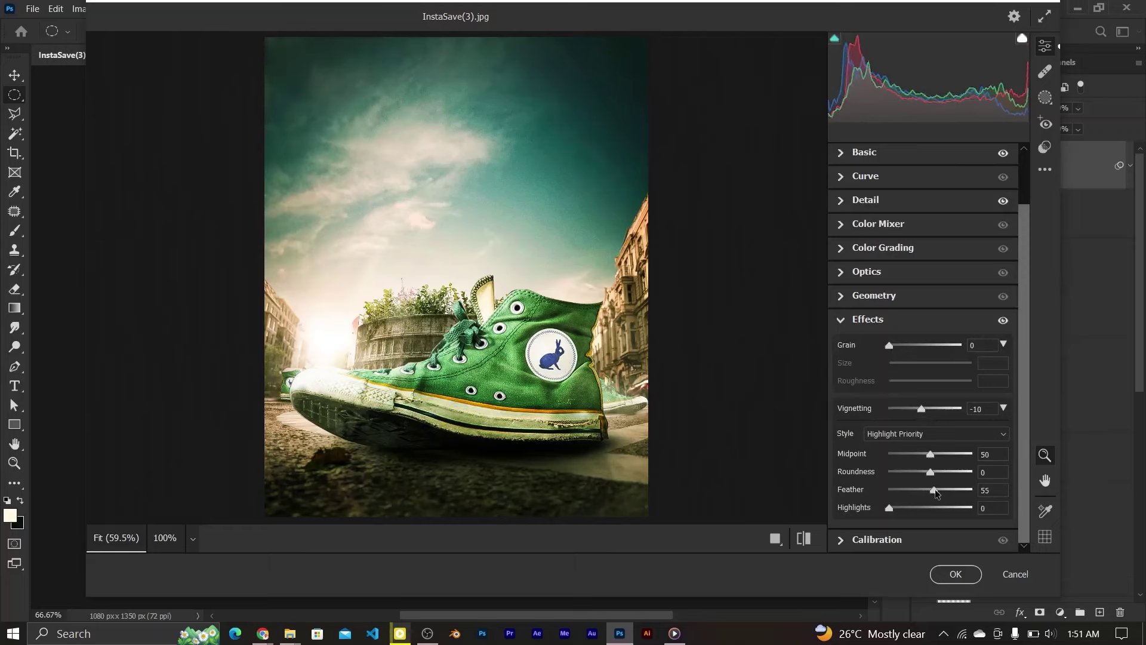
{"action": "mouse_move", "coordinate": [943, 454]}
{"action": "left_mouse_down"}
{"action": "mouse_move", "coordinate": [922, 452]}
{"action": "mouse_move", "coordinate": [947, 452]}
{"action": "left_mouse_up"}
{"action": "left_click", "coordinate": [851, 320]}
{"action": "left_click", "coordinate": [841, 263]}
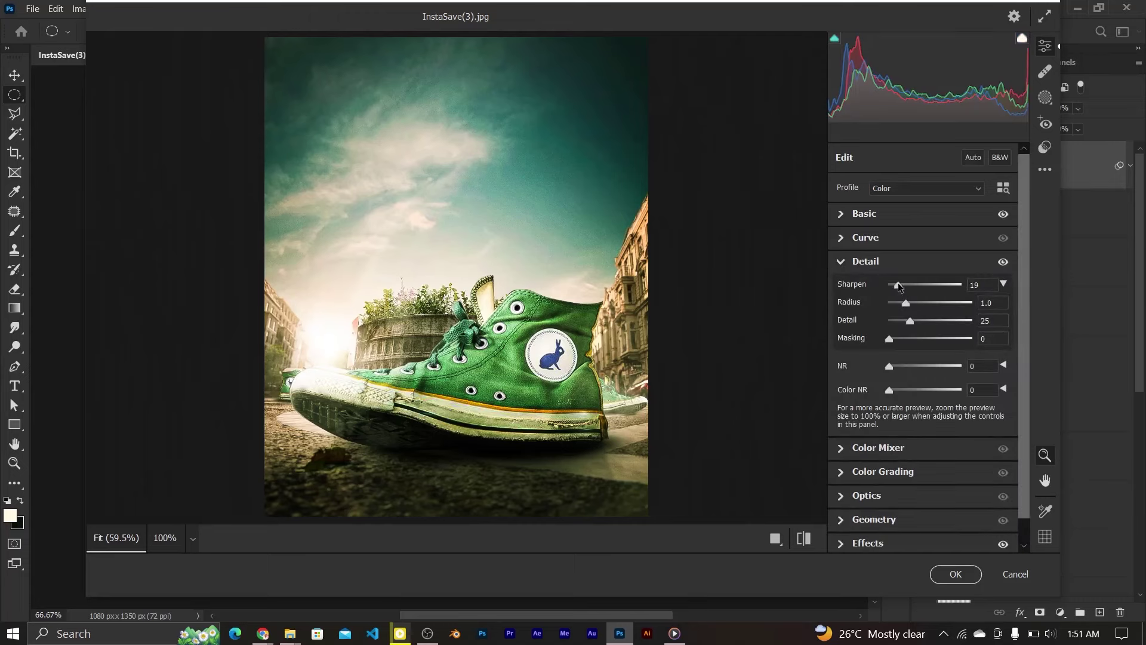
Grade shadows yellow-green, midtones green and highlights yellow, then apply the Camera Raw filter.
{"action": "left_click", "coordinate": [843, 263]}
{"action": "left_click", "coordinate": [843, 312]}
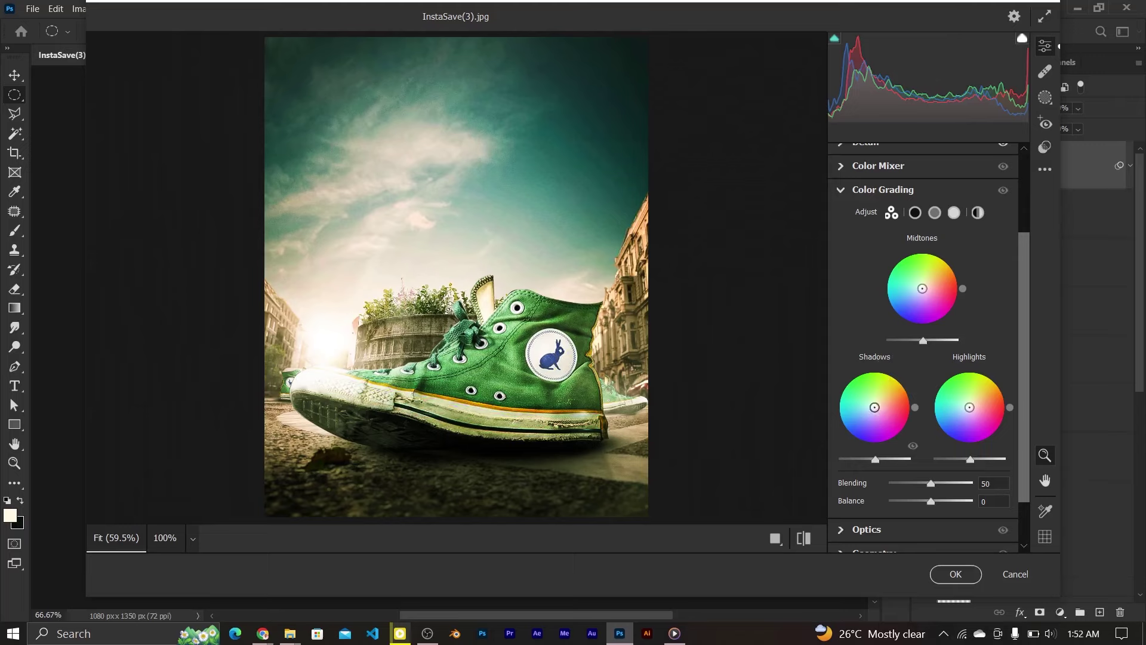
{"action": "left_click_drag", "start_coordinate": [875, 408], "coordinate": [898, 374]}
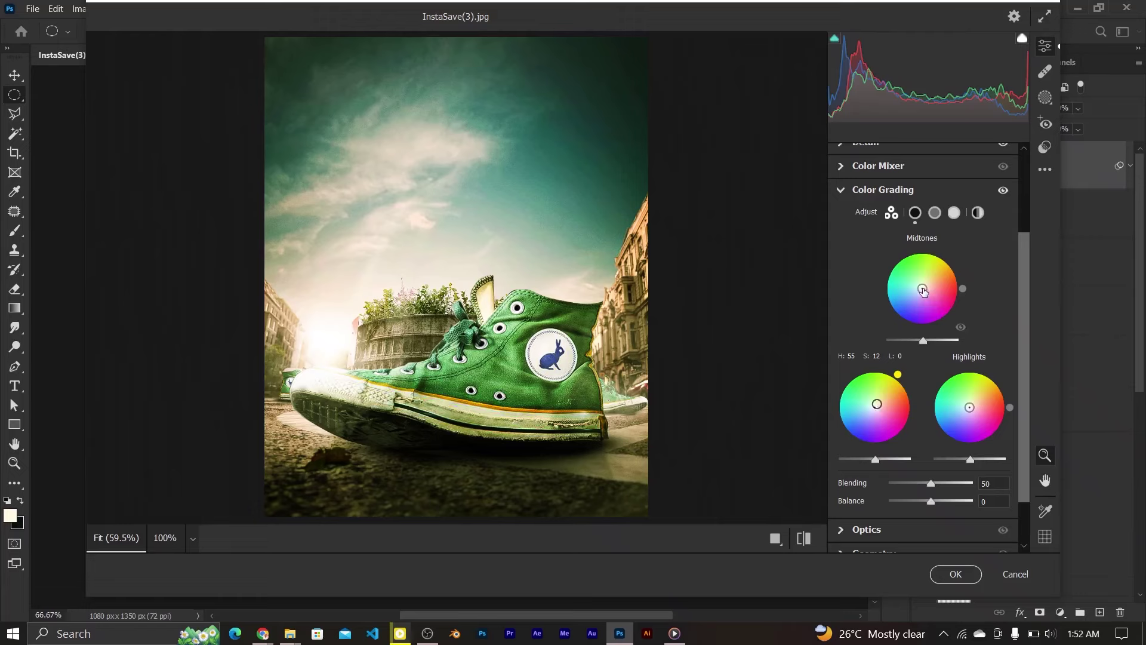
{"action": "left_click_drag", "start_coordinate": [923, 291], "coordinate": [921, 286]}
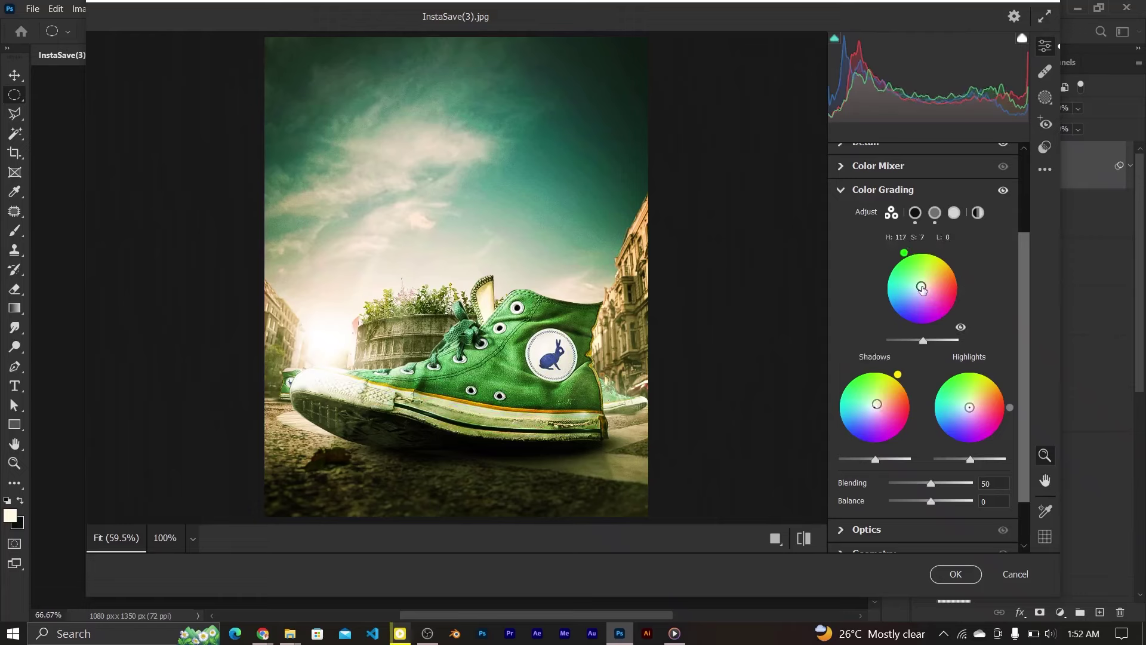
{"action": "left_click_drag", "start_coordinate": [970, 409], "coordinate": [973, 405]}
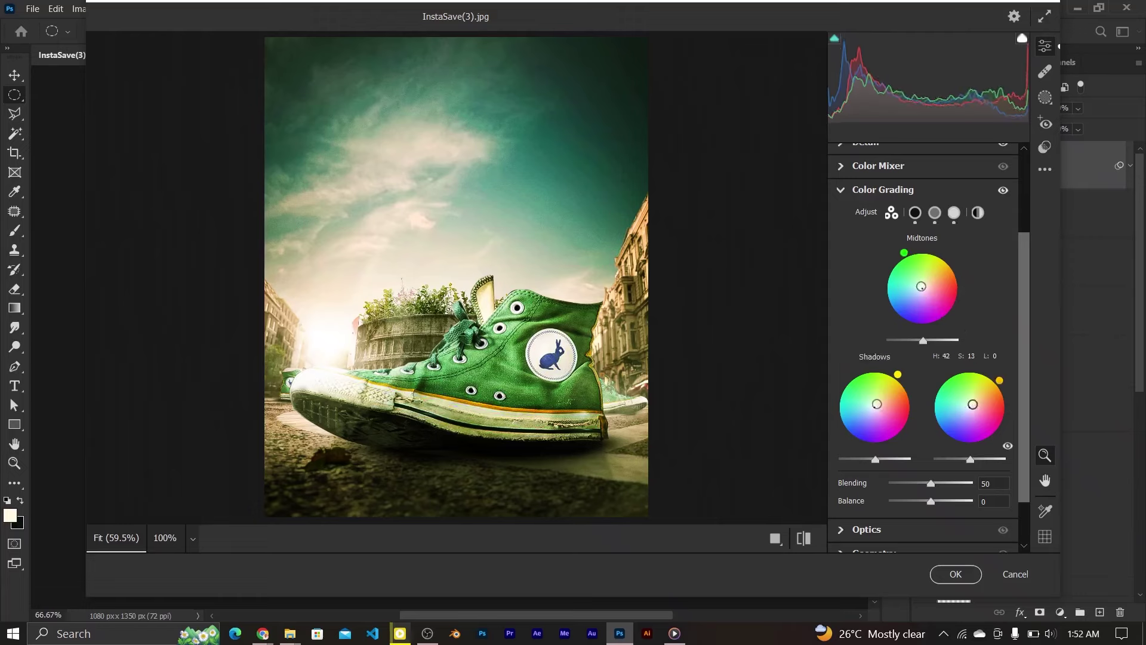
{"action": "left_click", "coordinate": [1003, 191]}
{"action": "left_click", "coordinate": [1011, 198]}
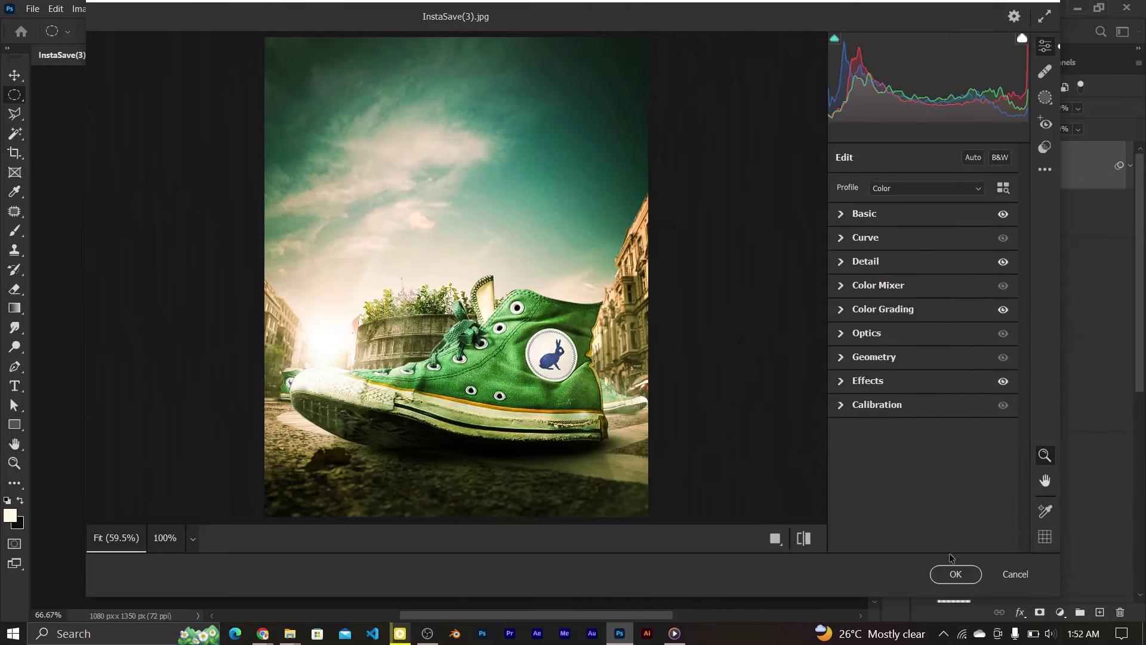
{"action": "left_click", "coordinate": [955, 574]}
Add a 7 px Tilt-Shift blur with its slightly tilted sharp focus band positioned over the sneaker.
{"action": "left_click", "coordinate": [923, 166]}
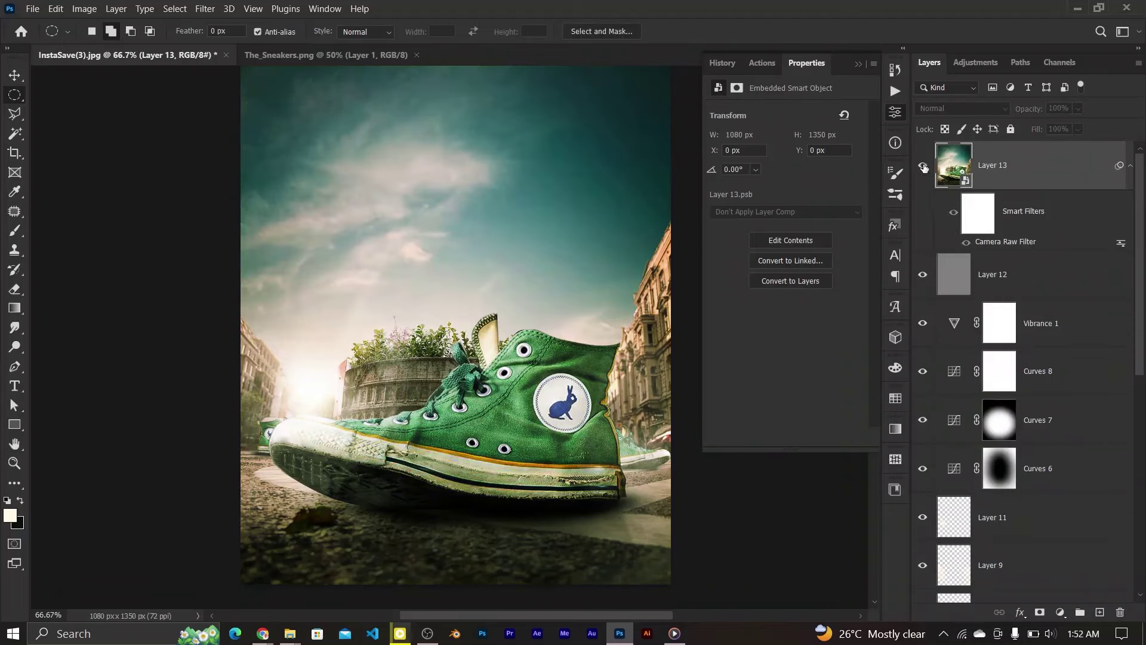
{"action": "left_click", "coordinate": [206, 11]}
{"action": "mouse_move", "coordinate": [228, 202]}
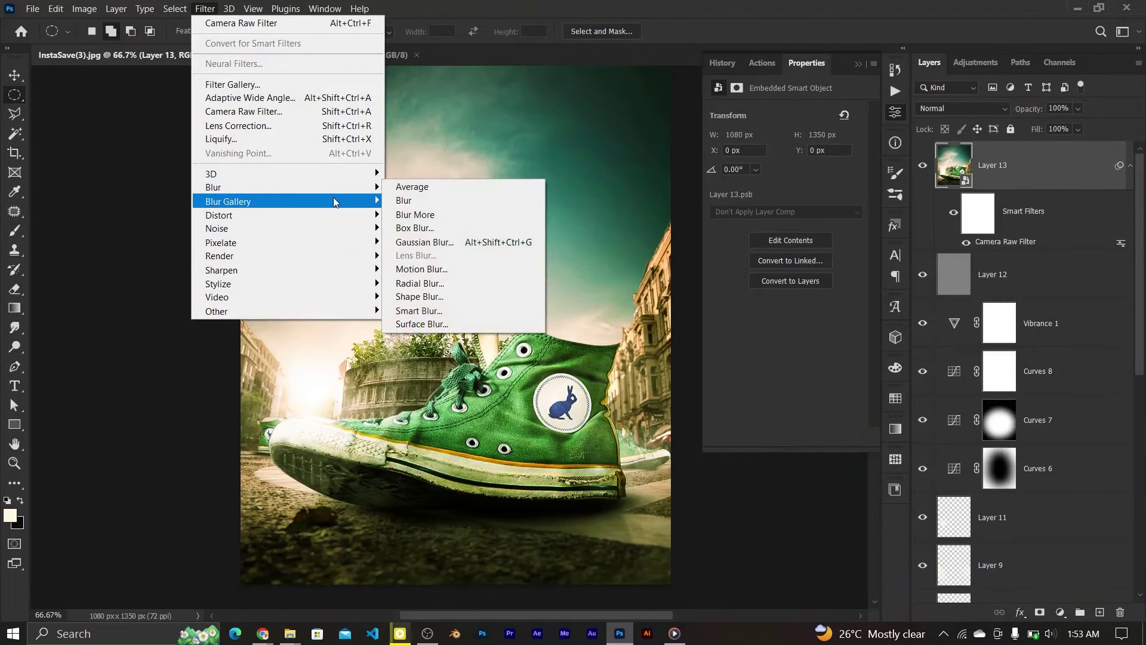
{"action": "left_click", "coordinate": [412, 228]}
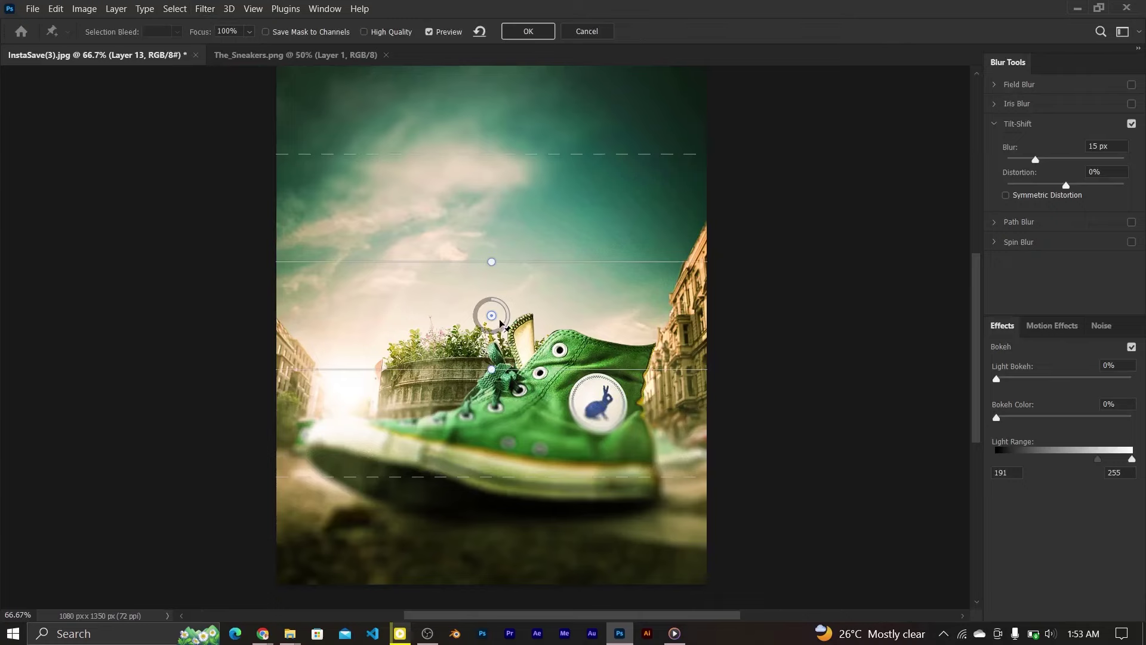
{"action": "left_click_drag", "start_coordinate": [491, 316], "coordinate": [496, 427]}
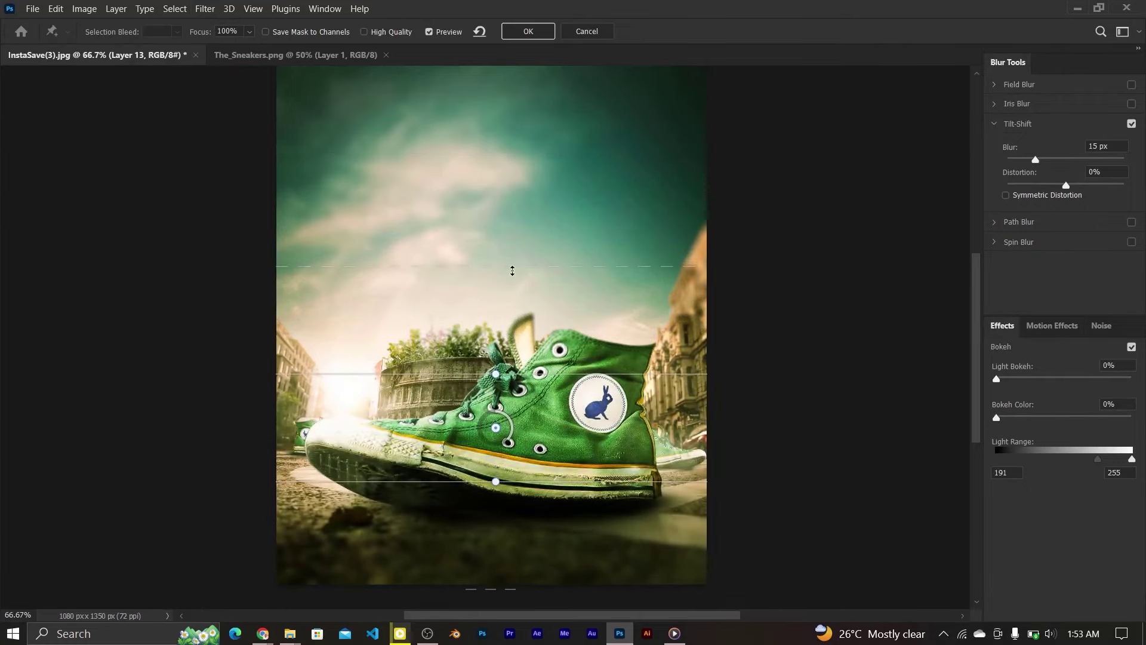
{"action": "left_click_drag", "start_coordinate": [508, 233], "coordinate": [507, 89]}
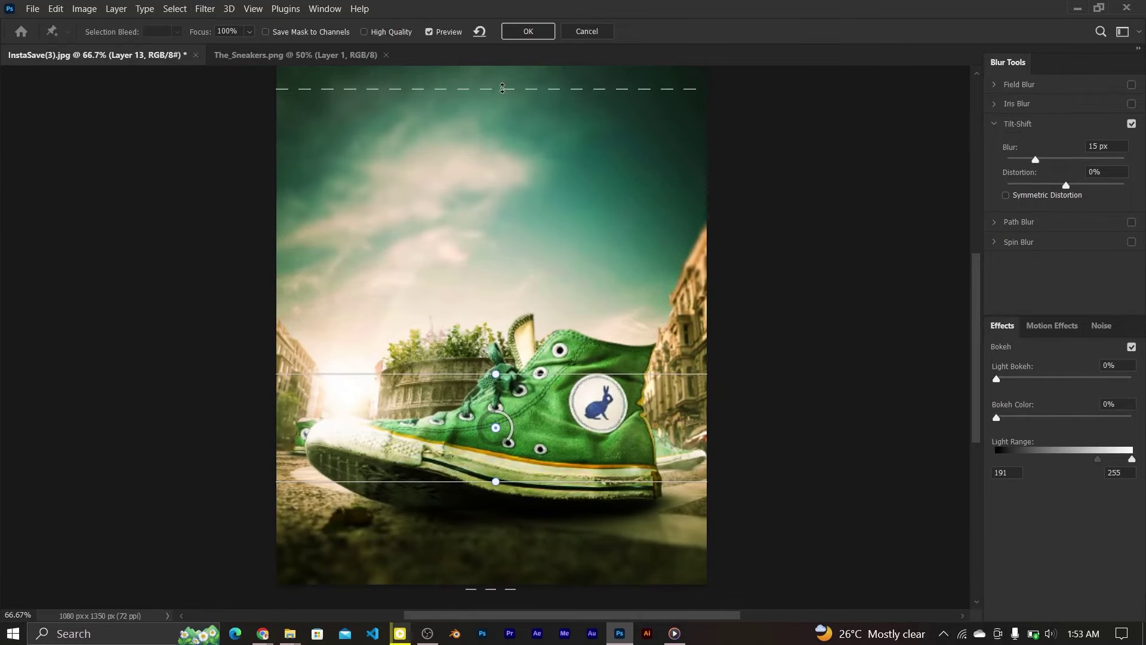
{"action": "left_click_drag", "start_coordinate": [513, 375], "coordinate": [510, 206]}
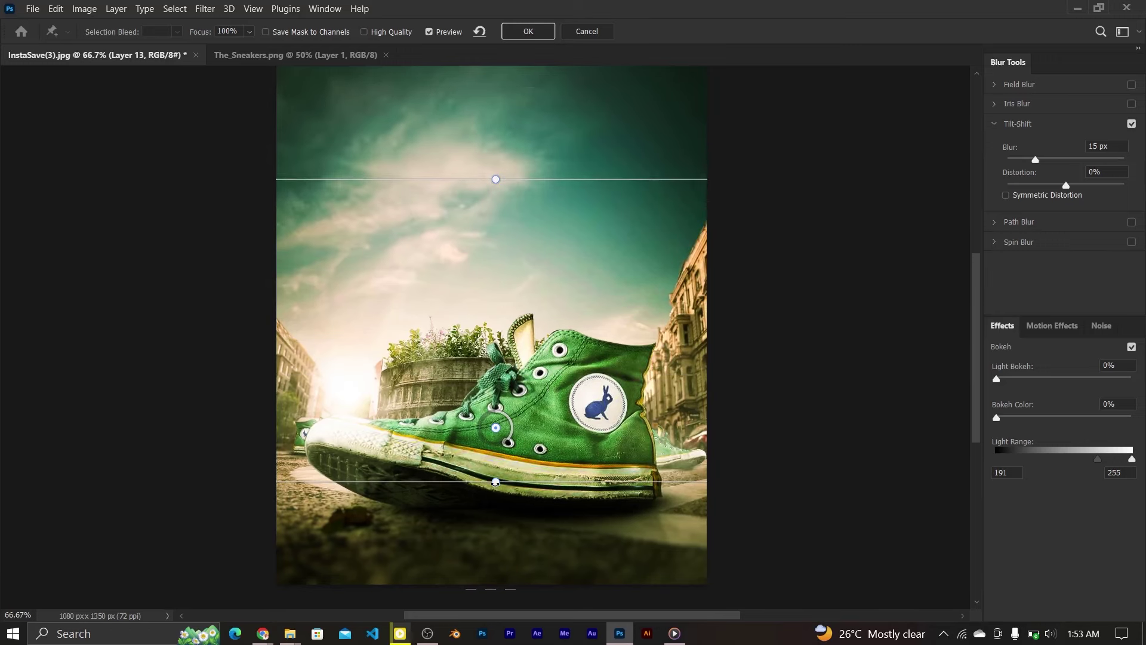
{"action": "left_click_drag", "start_coordinate": [496, 482], "coordinate": [495, 476]}
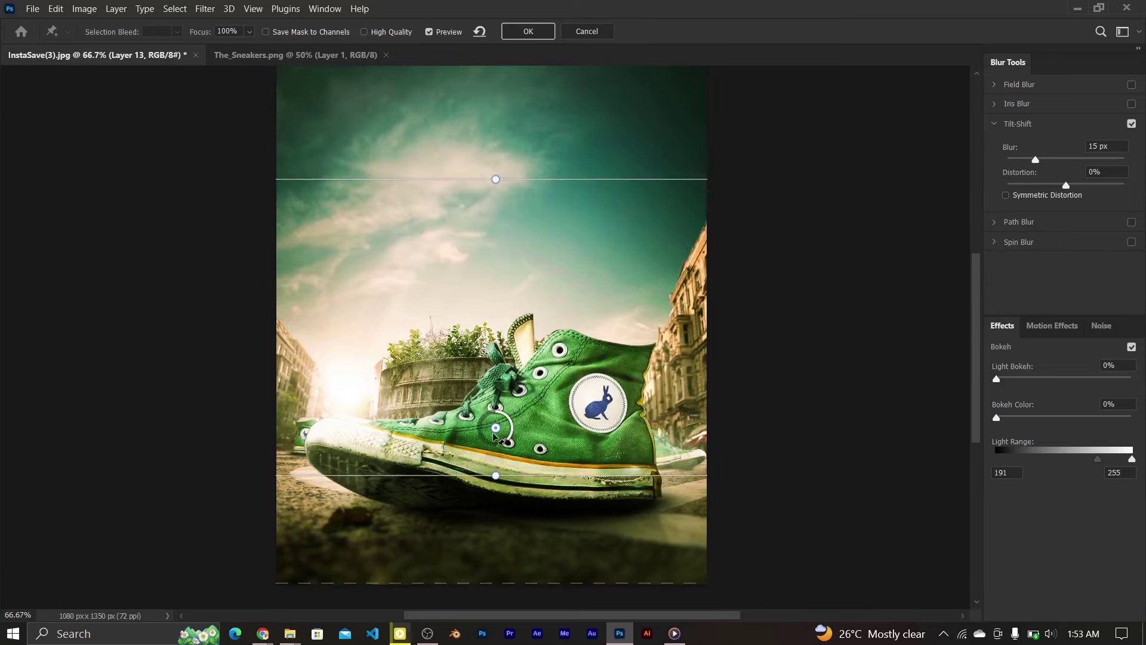
{"action": "left_click_drag", "start_coordinate": [486, 173], "coordinate": [504, 174]}
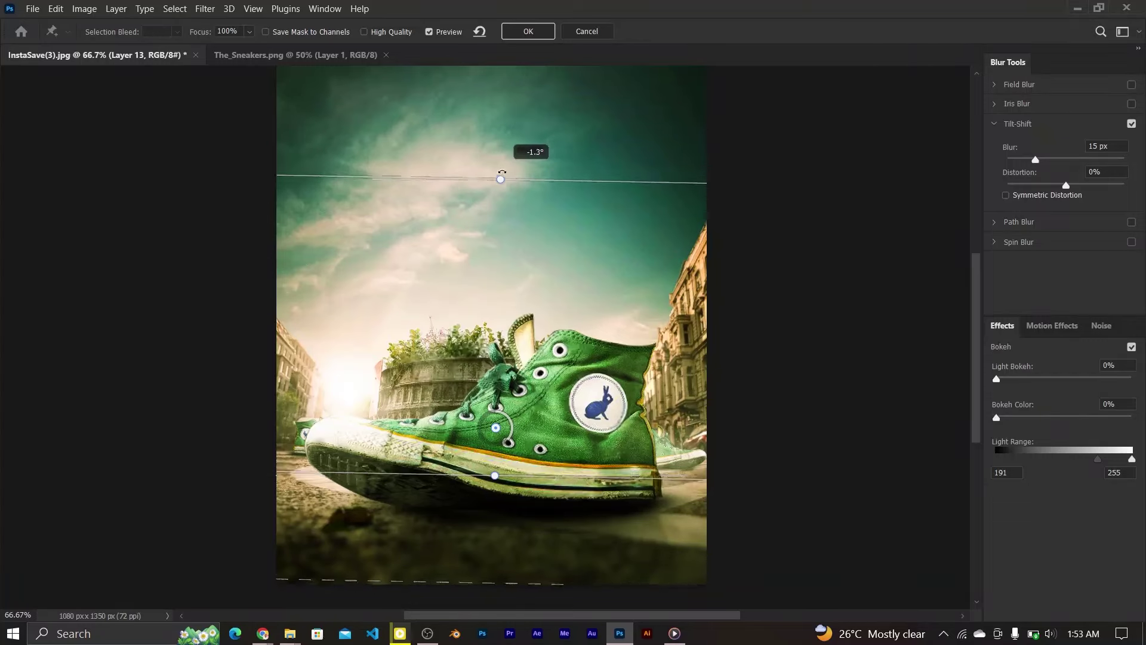
{"action": "left_click_drag", "start_coordinate": [498, 475], "coordinate": [496, 502]}
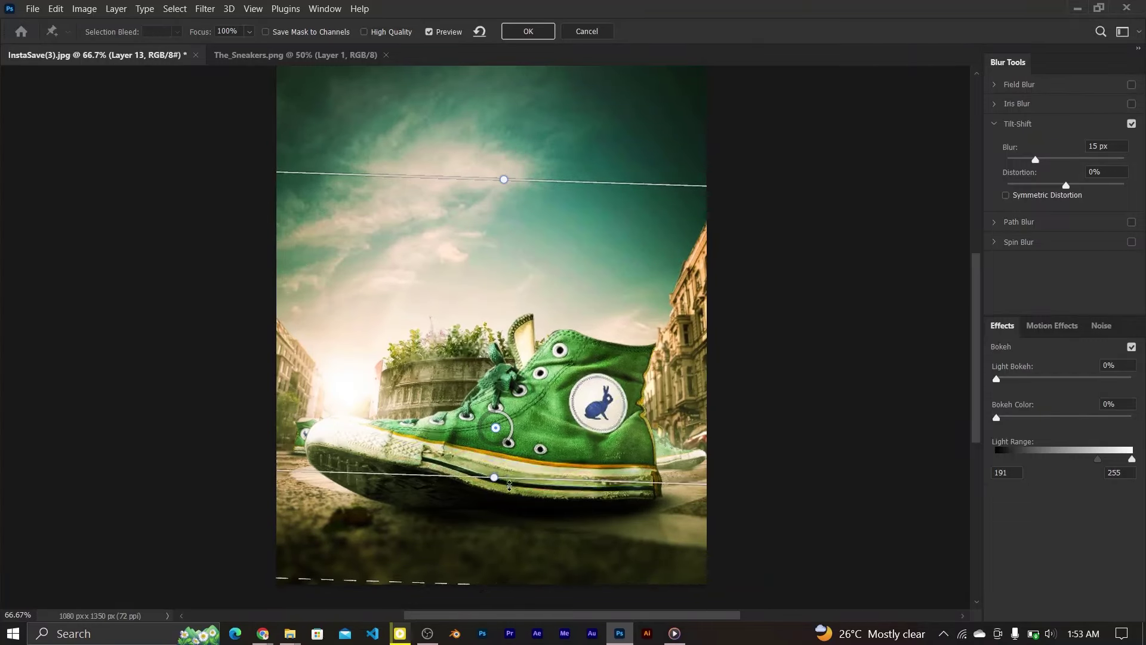
{"action": "left_click_drag", "start_coordinate": [506, 445], "coordinate": [511, 425]}
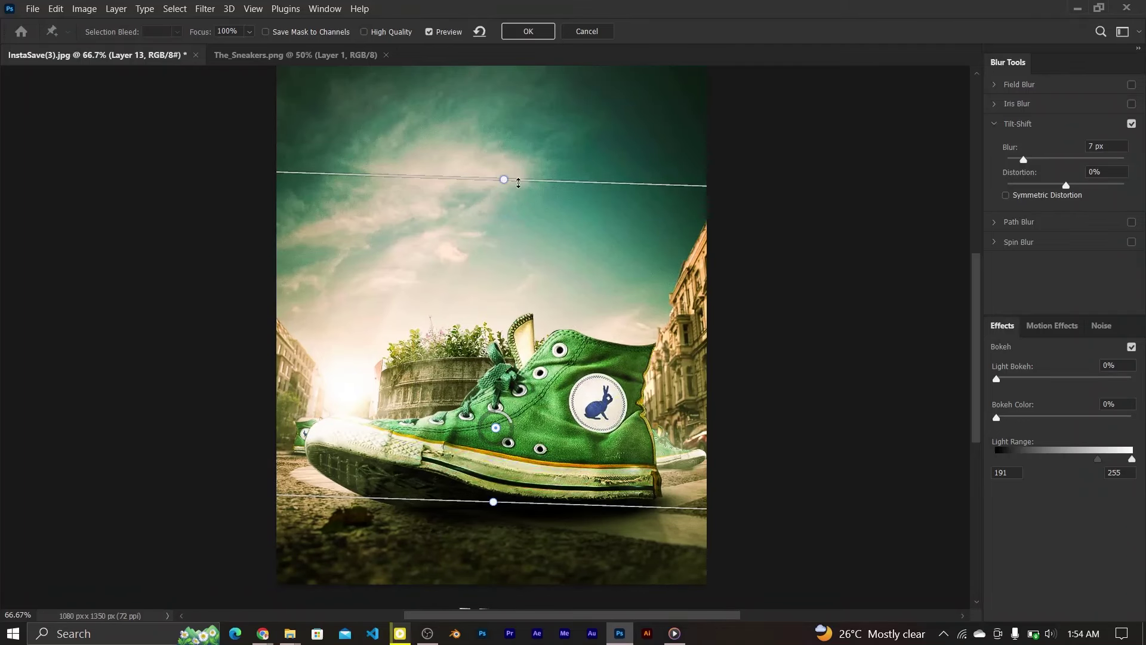
{"action": "left_click_drag", "start_coordinate": [504, 179], "coordinate": [503, 219]}
{"action": "left_click", "coordinate": [529, 32]}
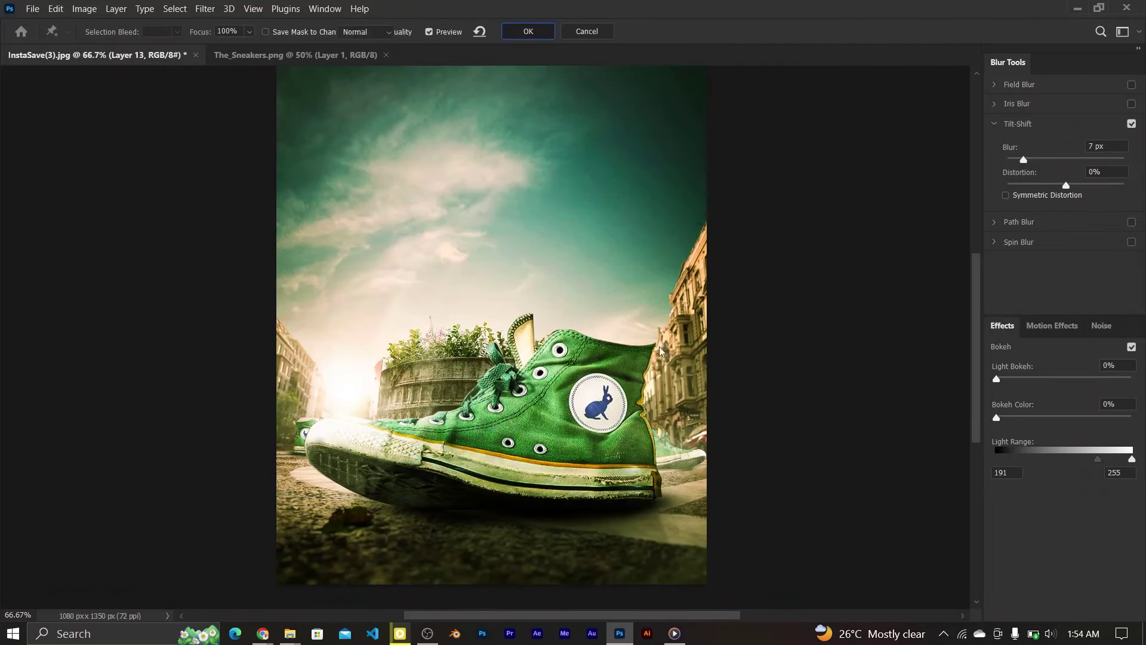
Compare Layer 13 on and off, expand the main sneaker group, collapse Properties, and zoom out to 50%.
{"action": "left_click", "coordinate": [922, 165]}
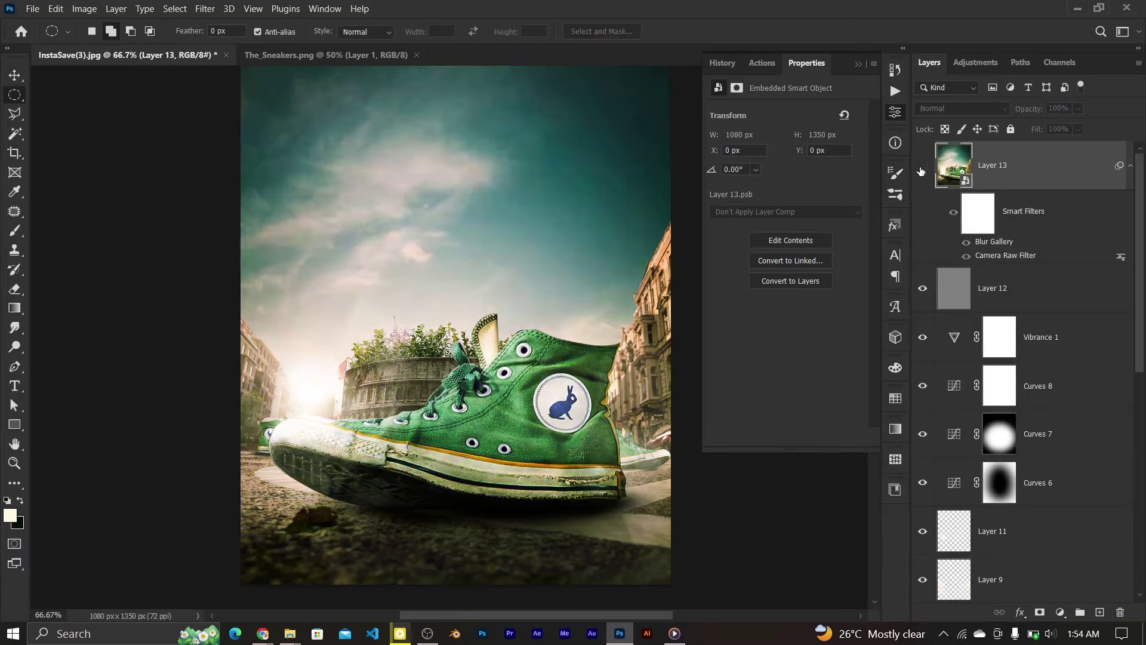
{"action": "scroll", "coordinate": [1049, 353], "scroll_direction": "down", "scroll_amount": 3}
{"action": "scroll", "coordinate": [1050, 352], "scroll_direction": "down", "scroll_amount": 2}
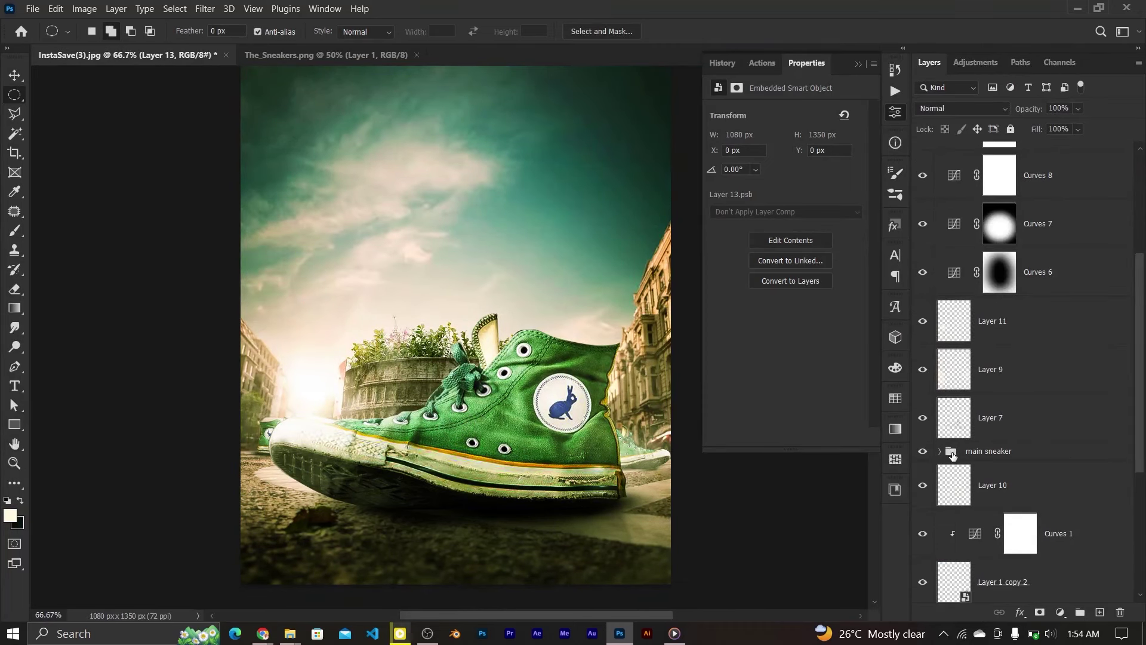
{"action": "left_click", "coordinate": [940, 451]}
{"action": "scroll", "coordinate": [962, 466], "scroll_direction": "down", "scroll_amount": 5}
{"action": "left_click", "coordinate": [923, 284], "text": "alt"}
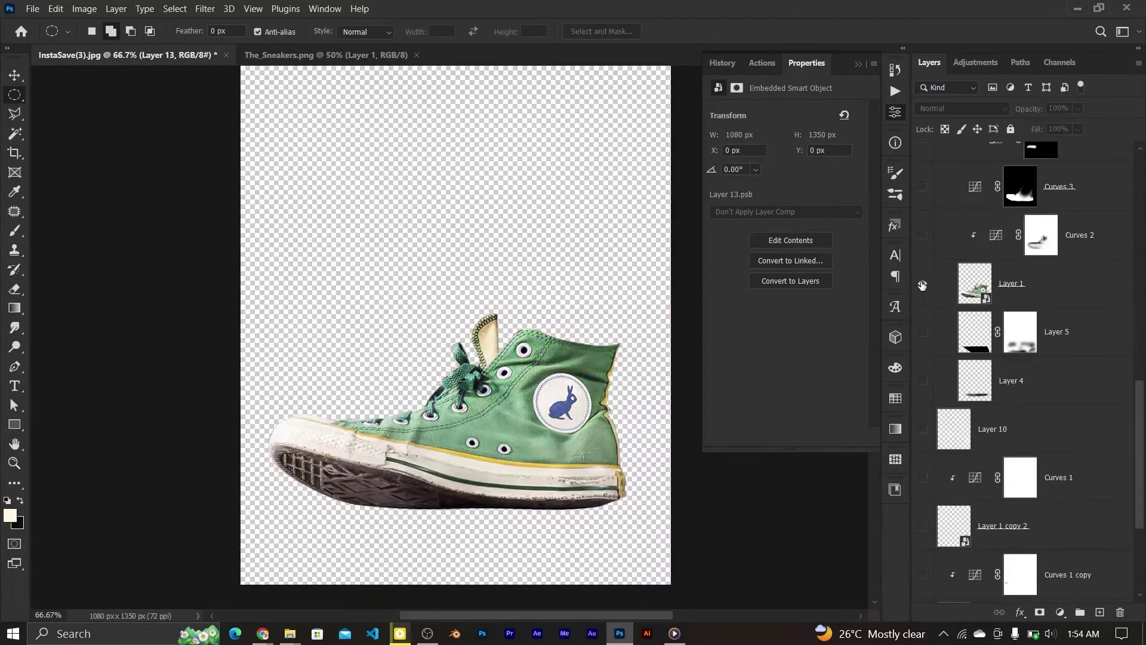
{"action": "left_click", "coordinate": [858, 65]}
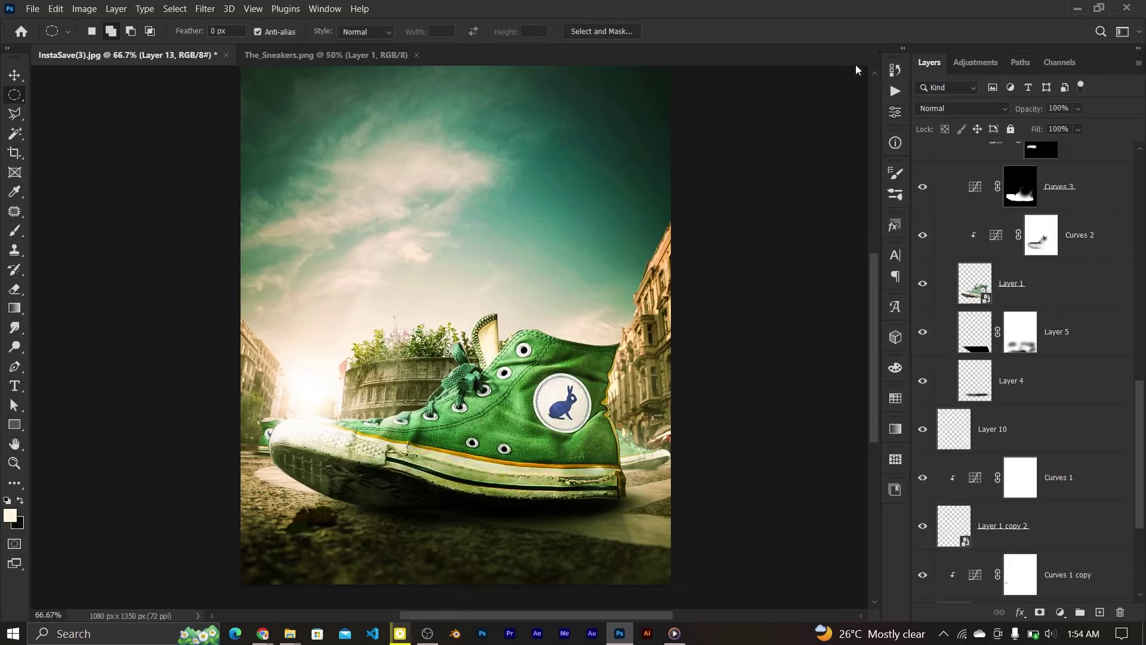
{"action": "left_click", "coordinate": [14, 79]}
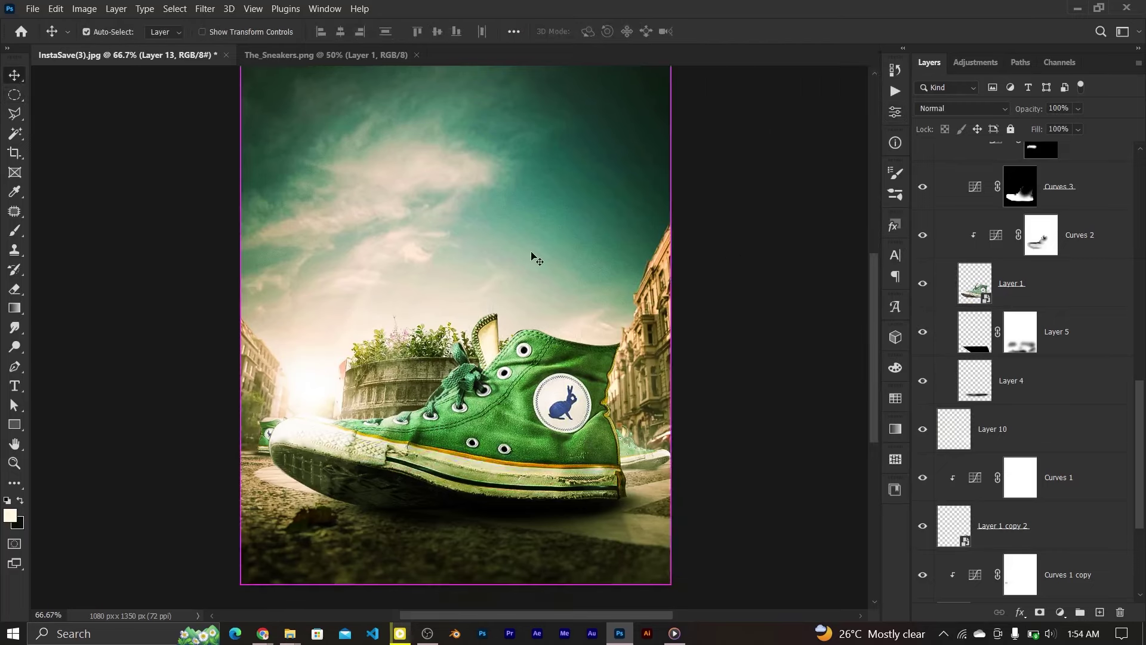
{"action": "key", "text": "ctrl+minus"}
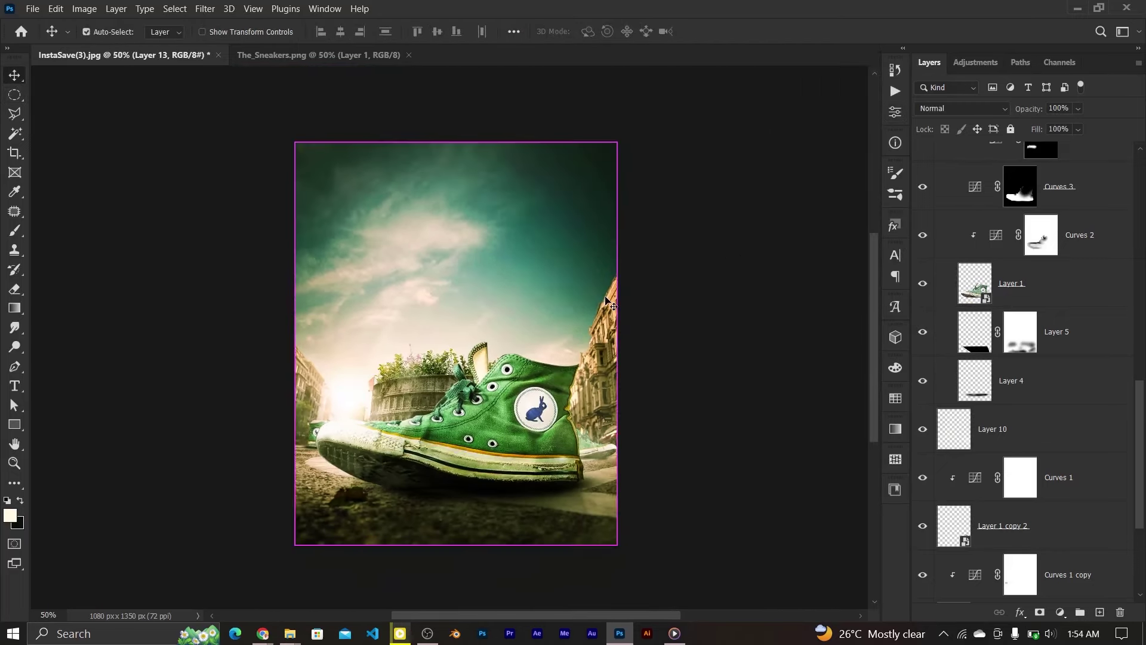